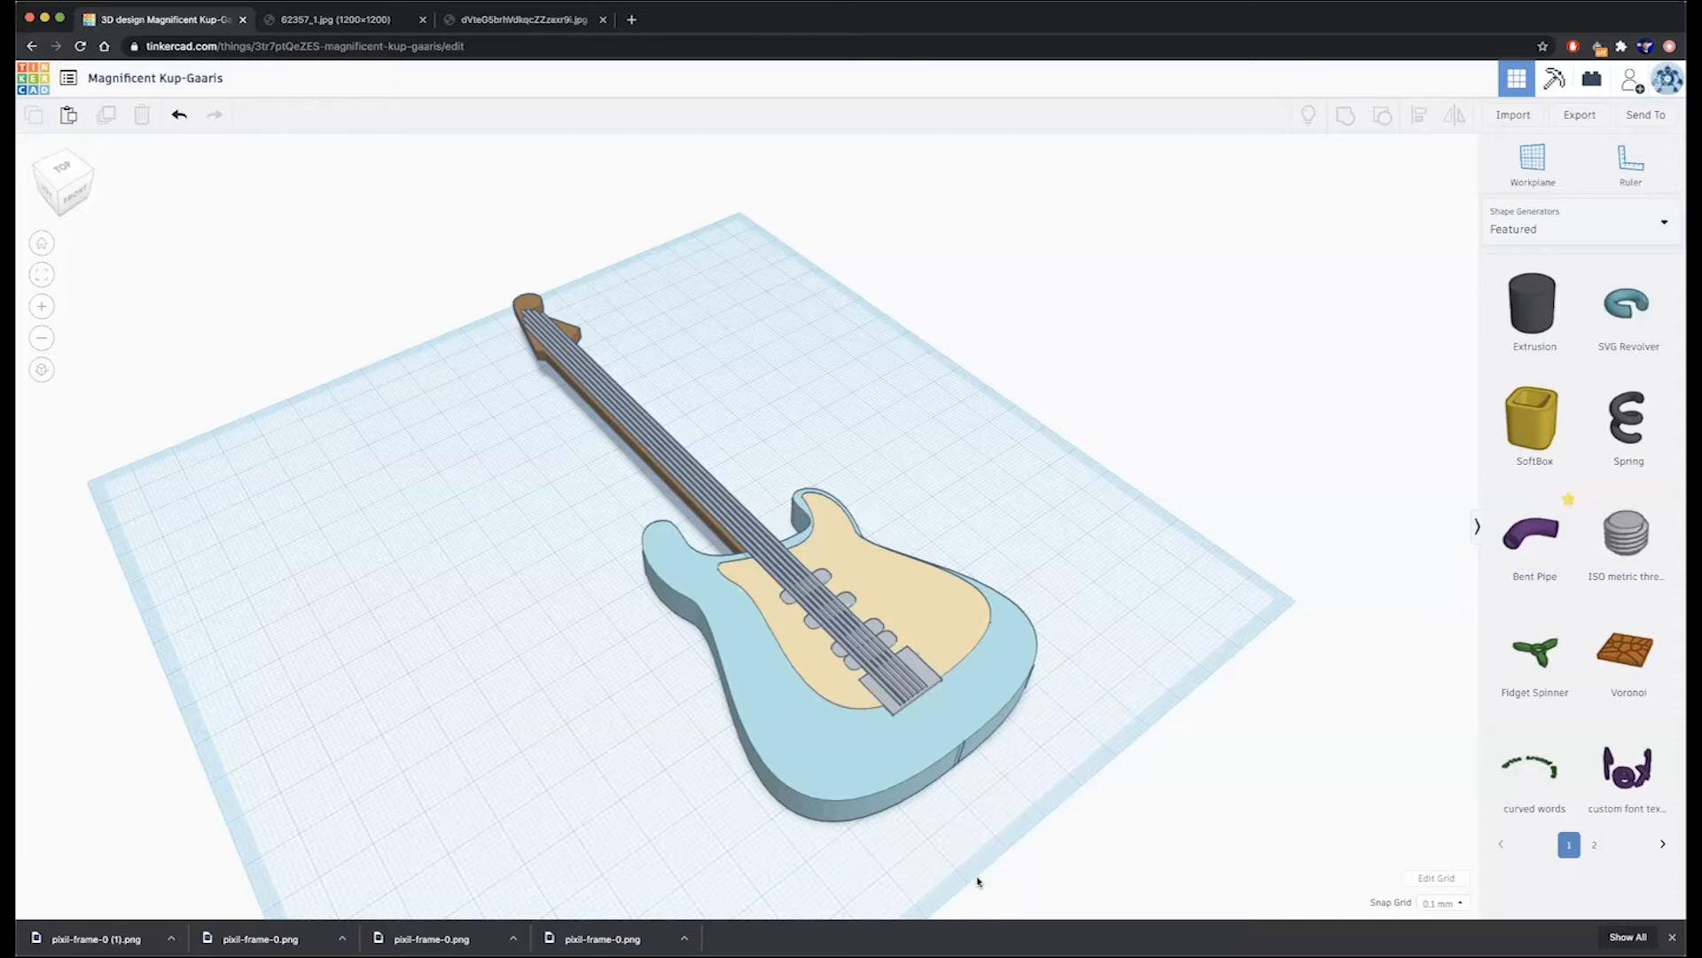
- Move the light-blue guitar body away from the neck and cream pickguard, to the empty left area of the workplane
scroll(978, 883, "down", 3)
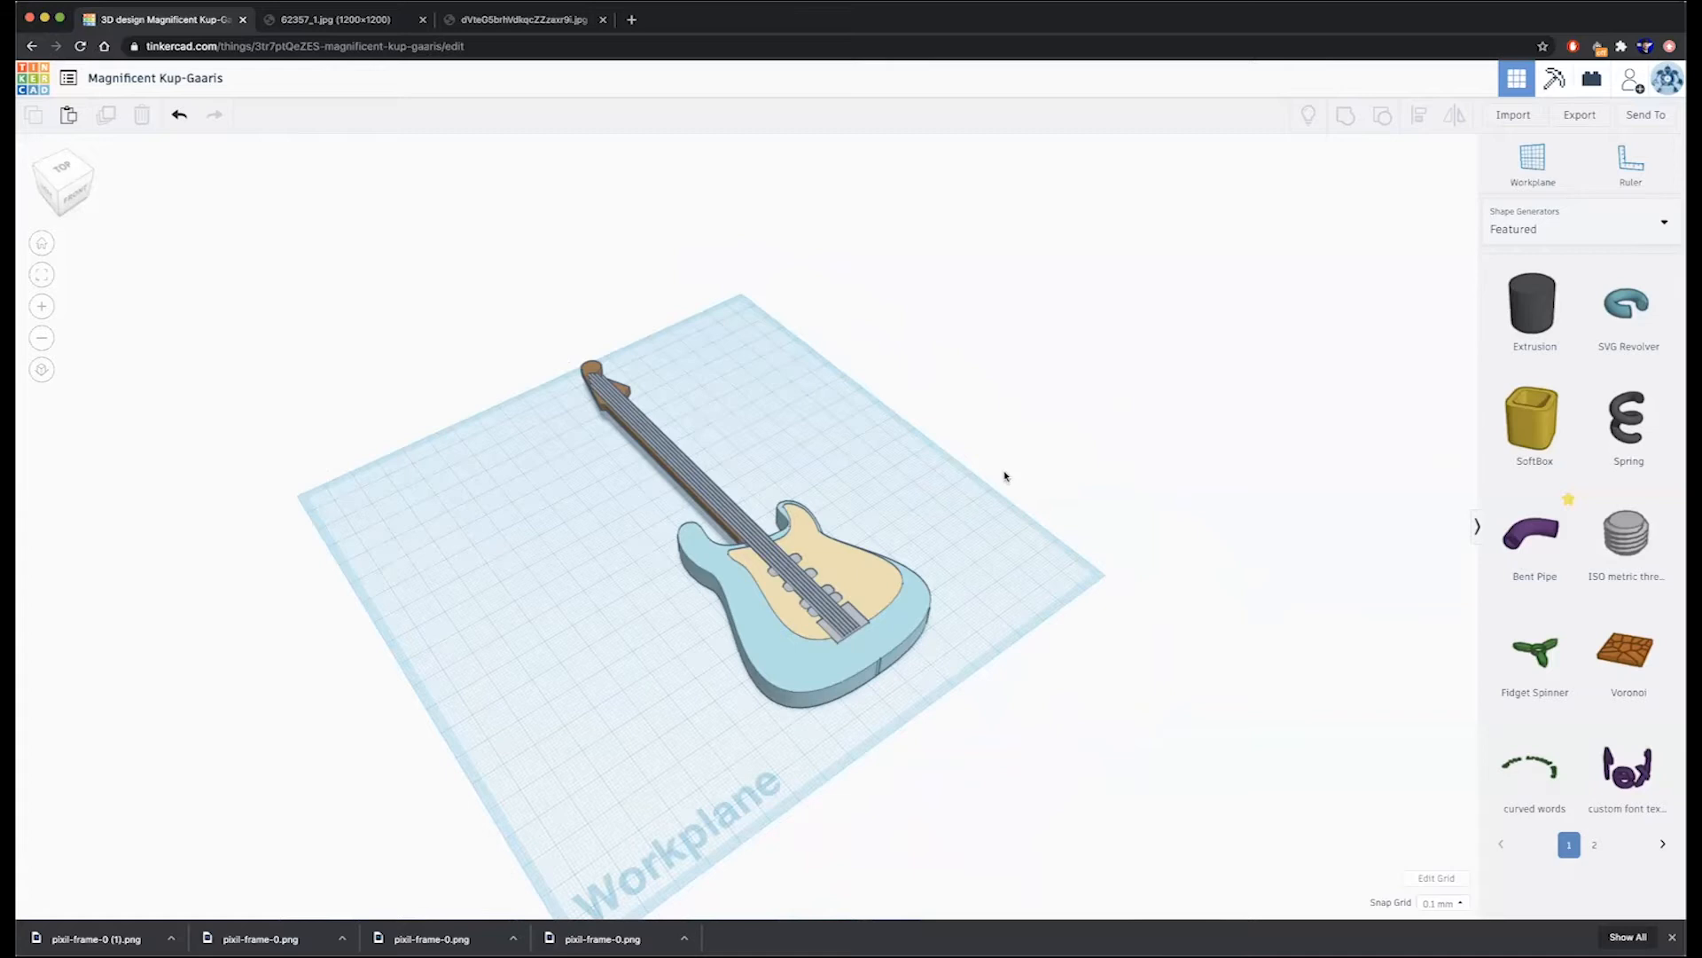
scroll(1002, 477, "up", 5)
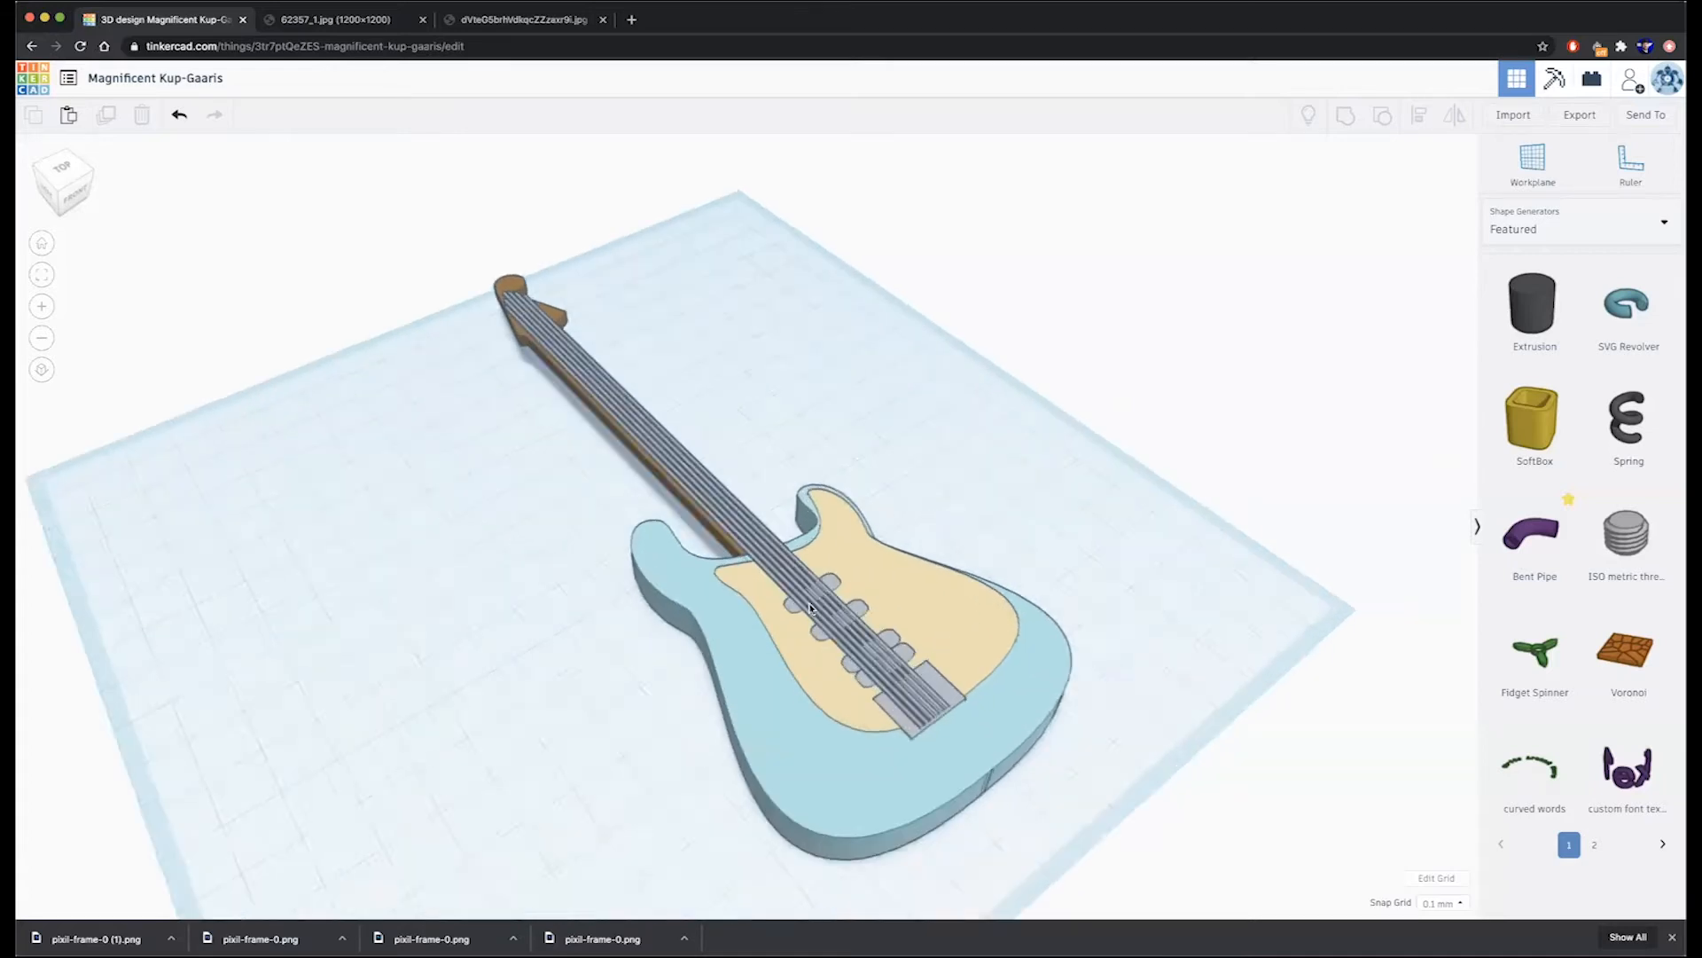
left_click_drag(683, 674, 293, 654)
scroll(536, 625, "down", 2)
right_click_drag(535, 625, 342, 707)
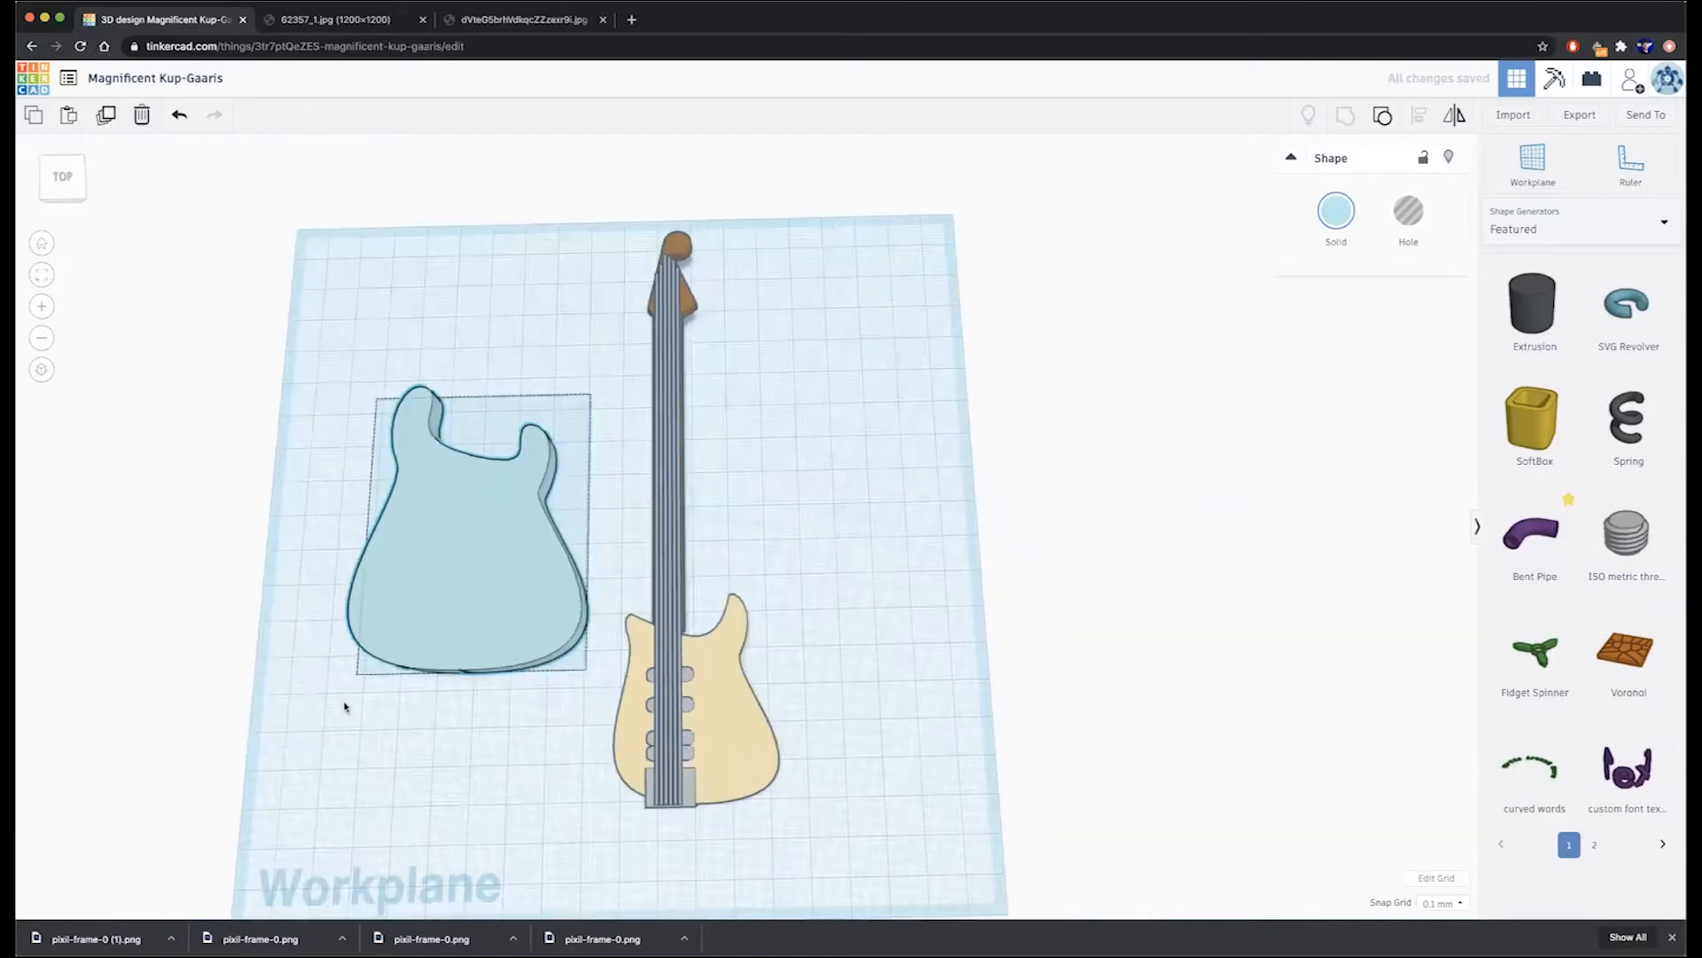
scroll(338, 703, "down", 4)
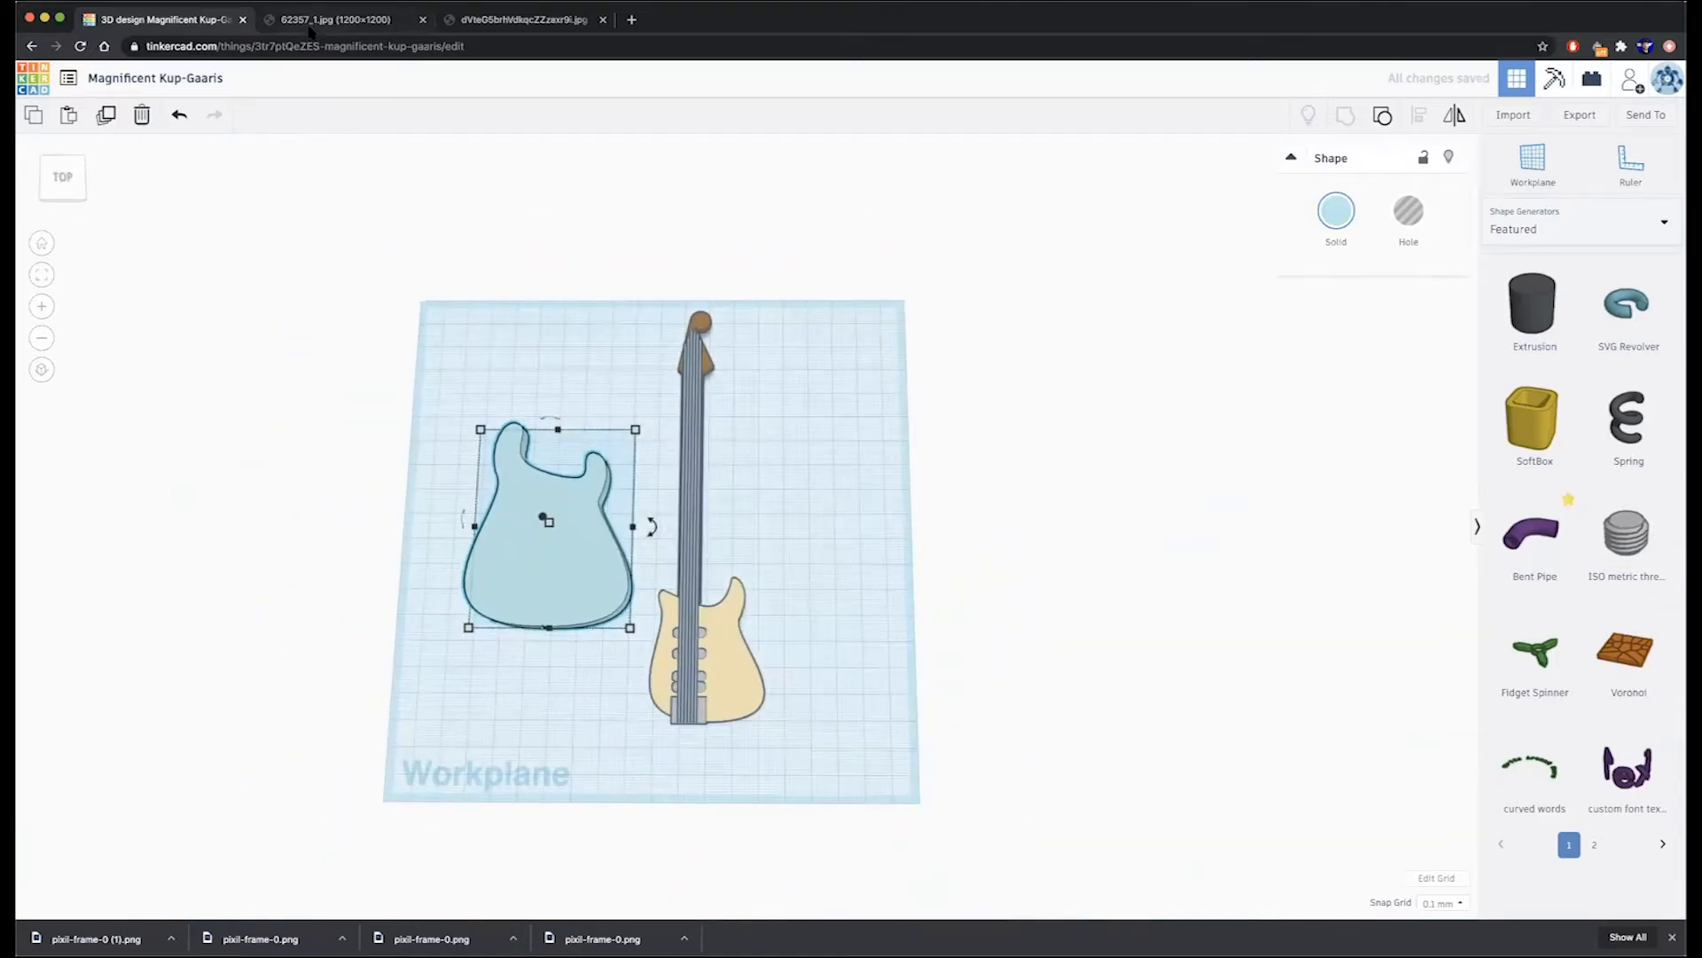
- Using the black guitar photo as reference, split the light-blue body into its two separate halves and reshape the right half's horn curve
left_click(309, 25)
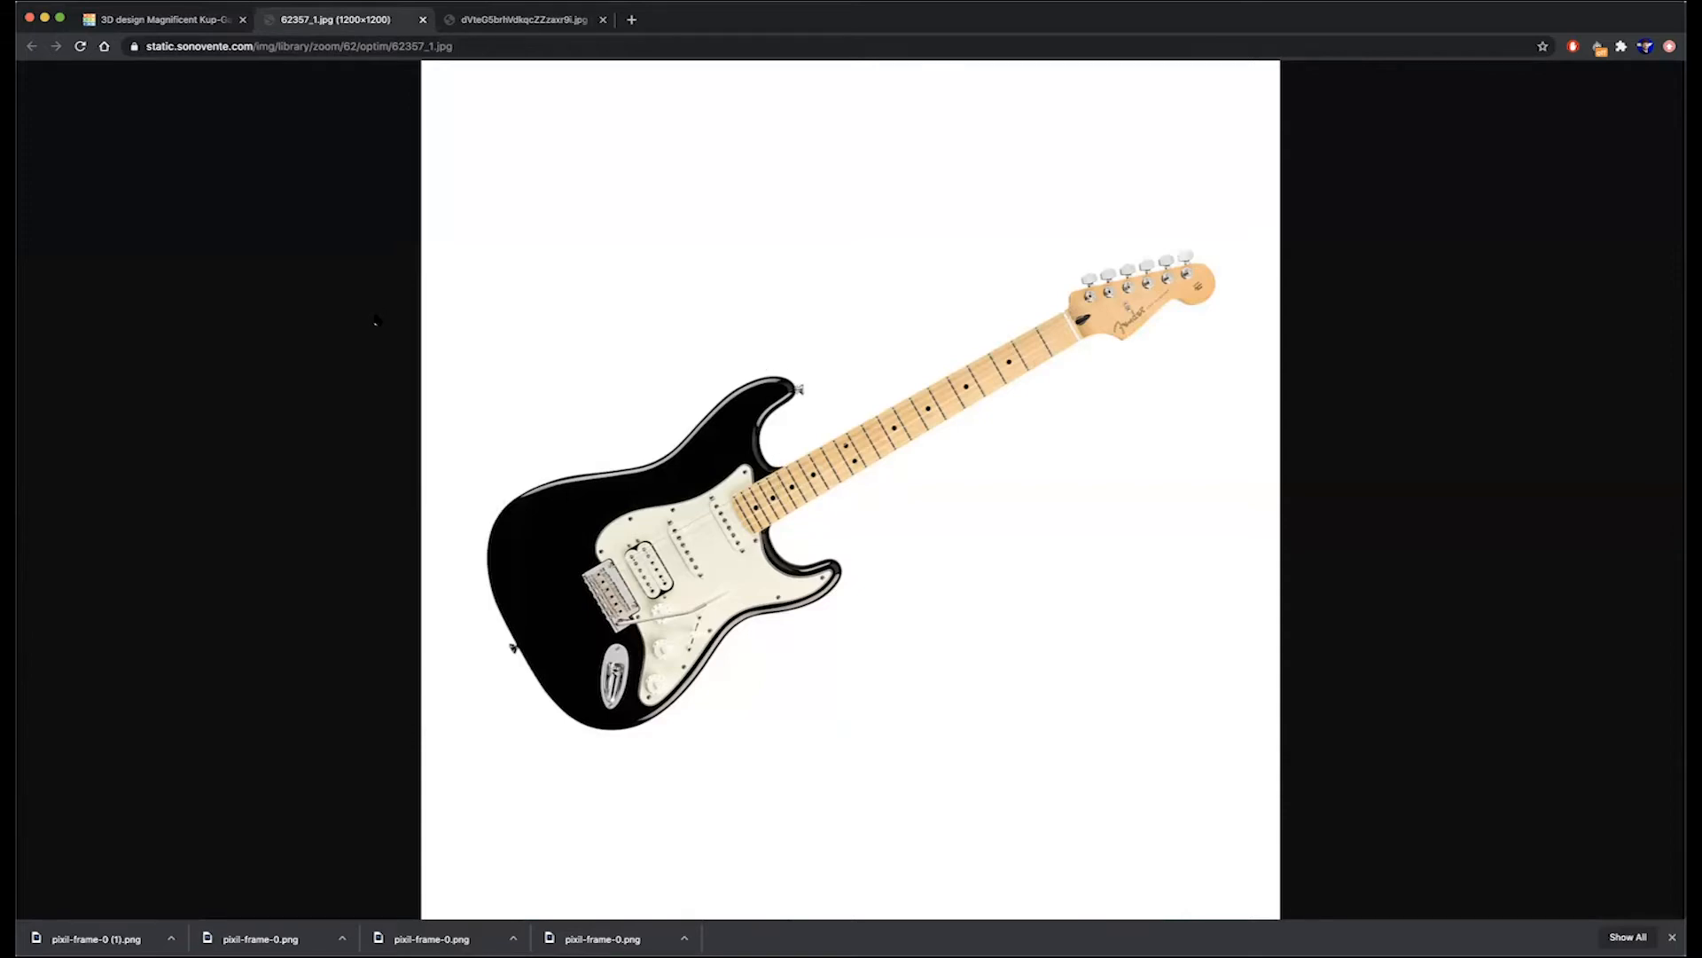
left_click(147, 17)
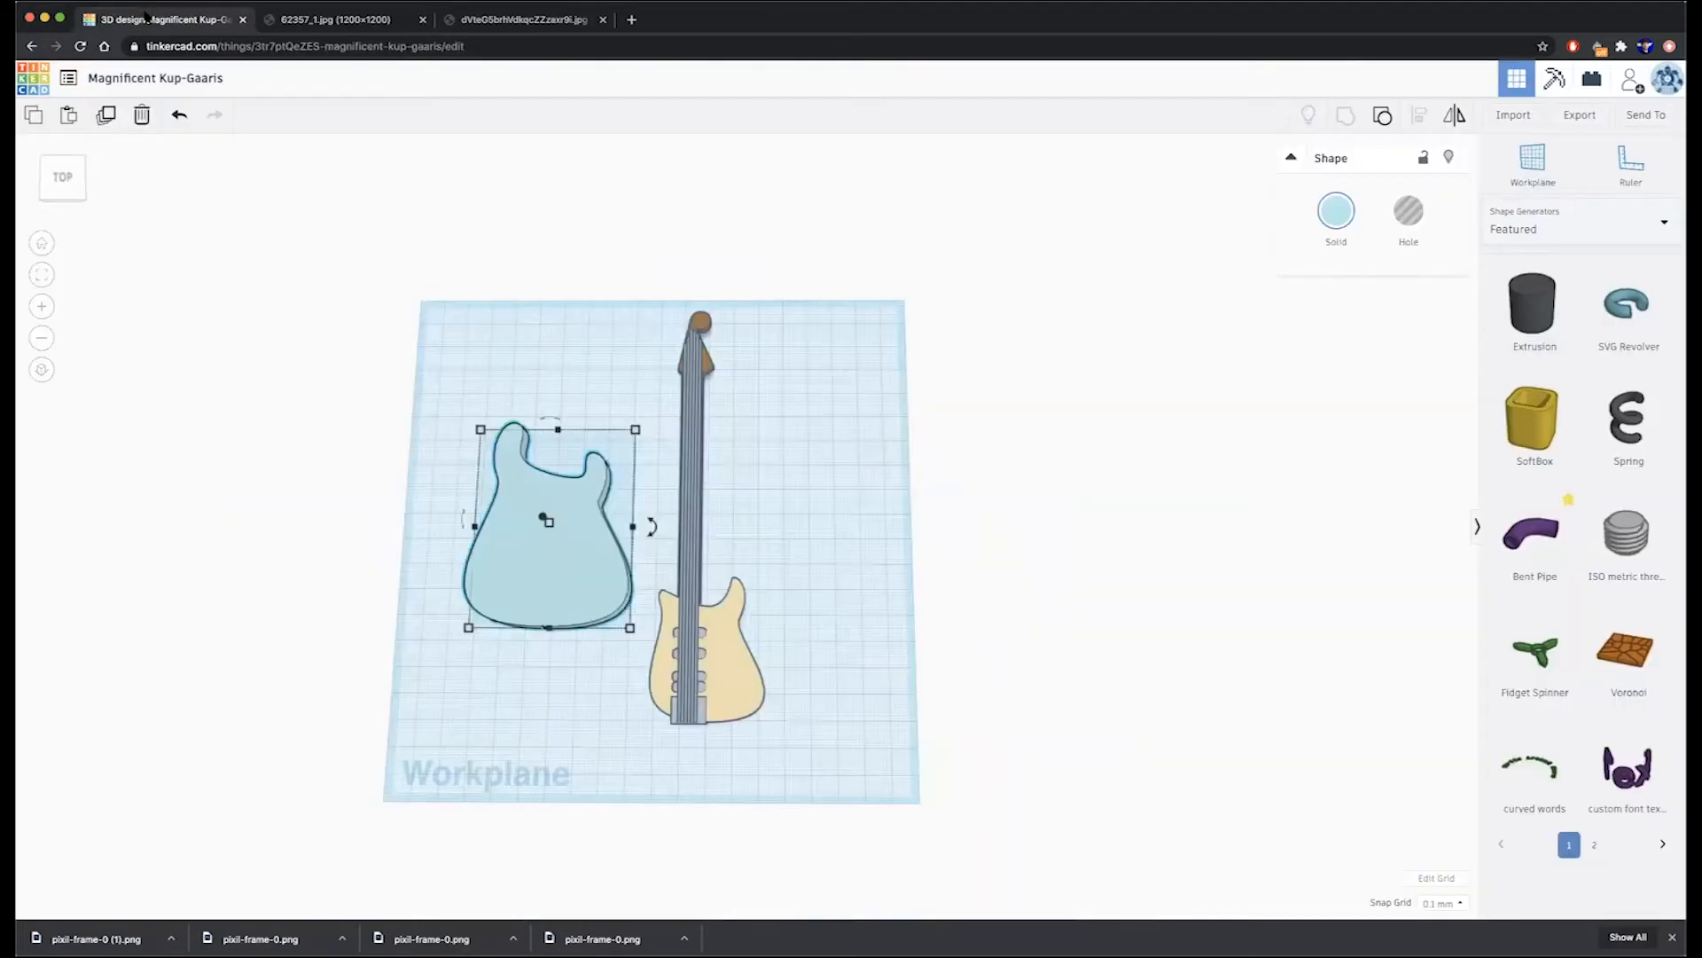
left_click(355, 25)
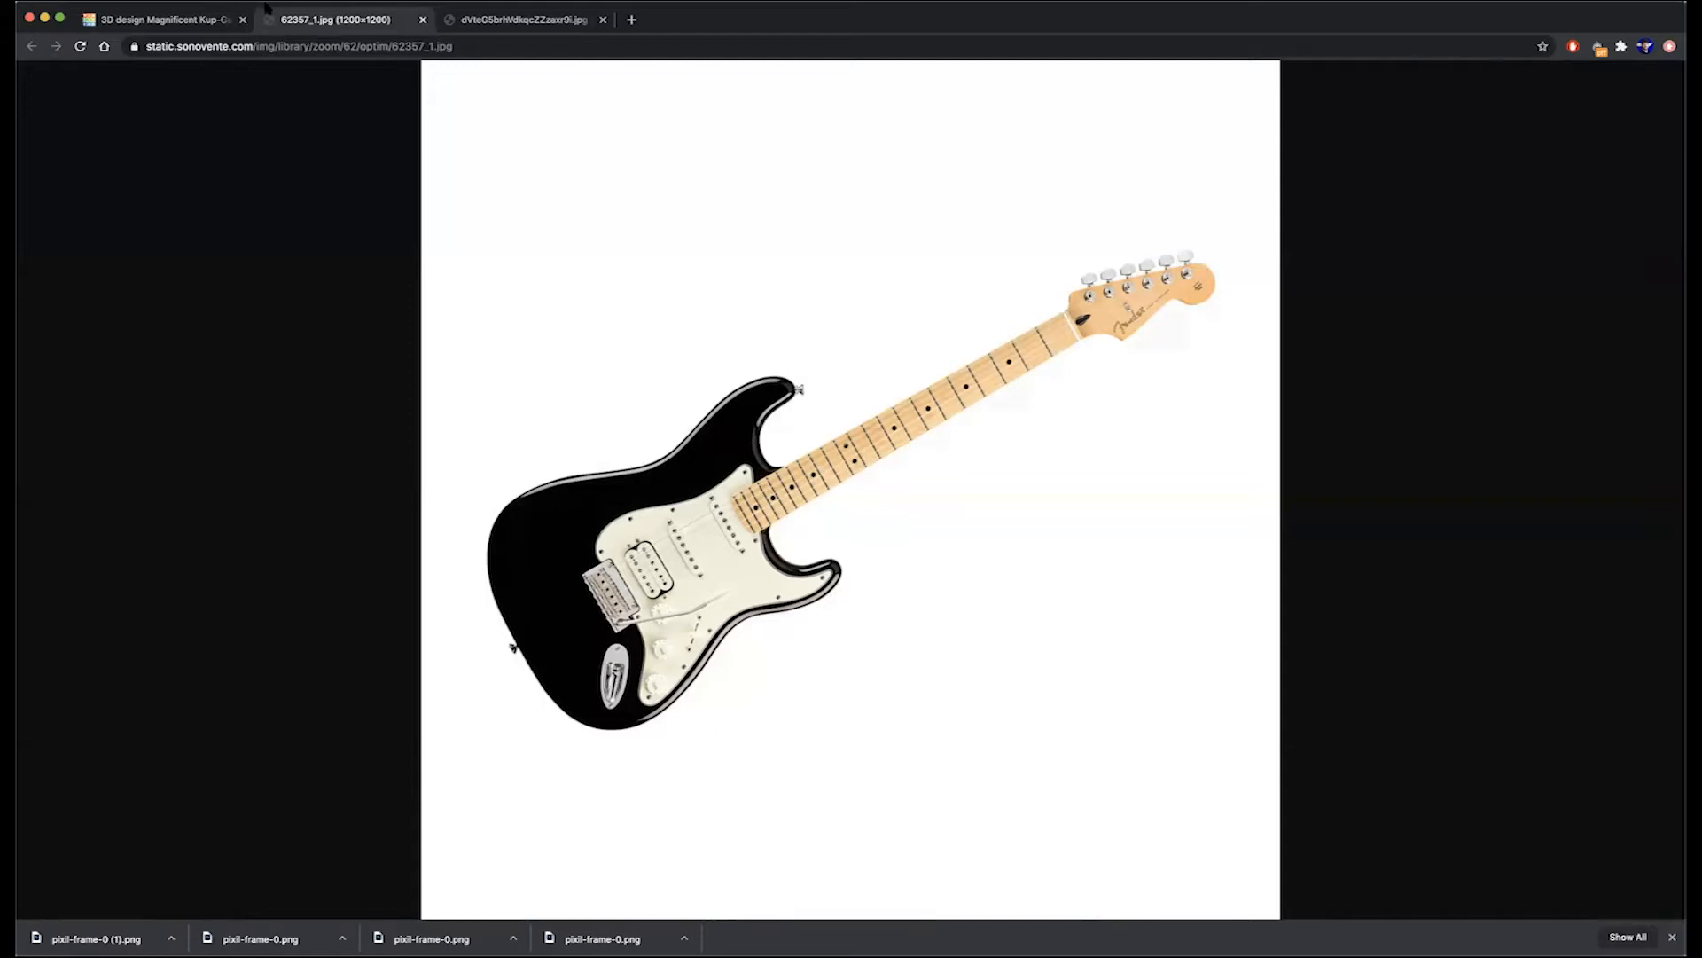
left_click(205, 26)
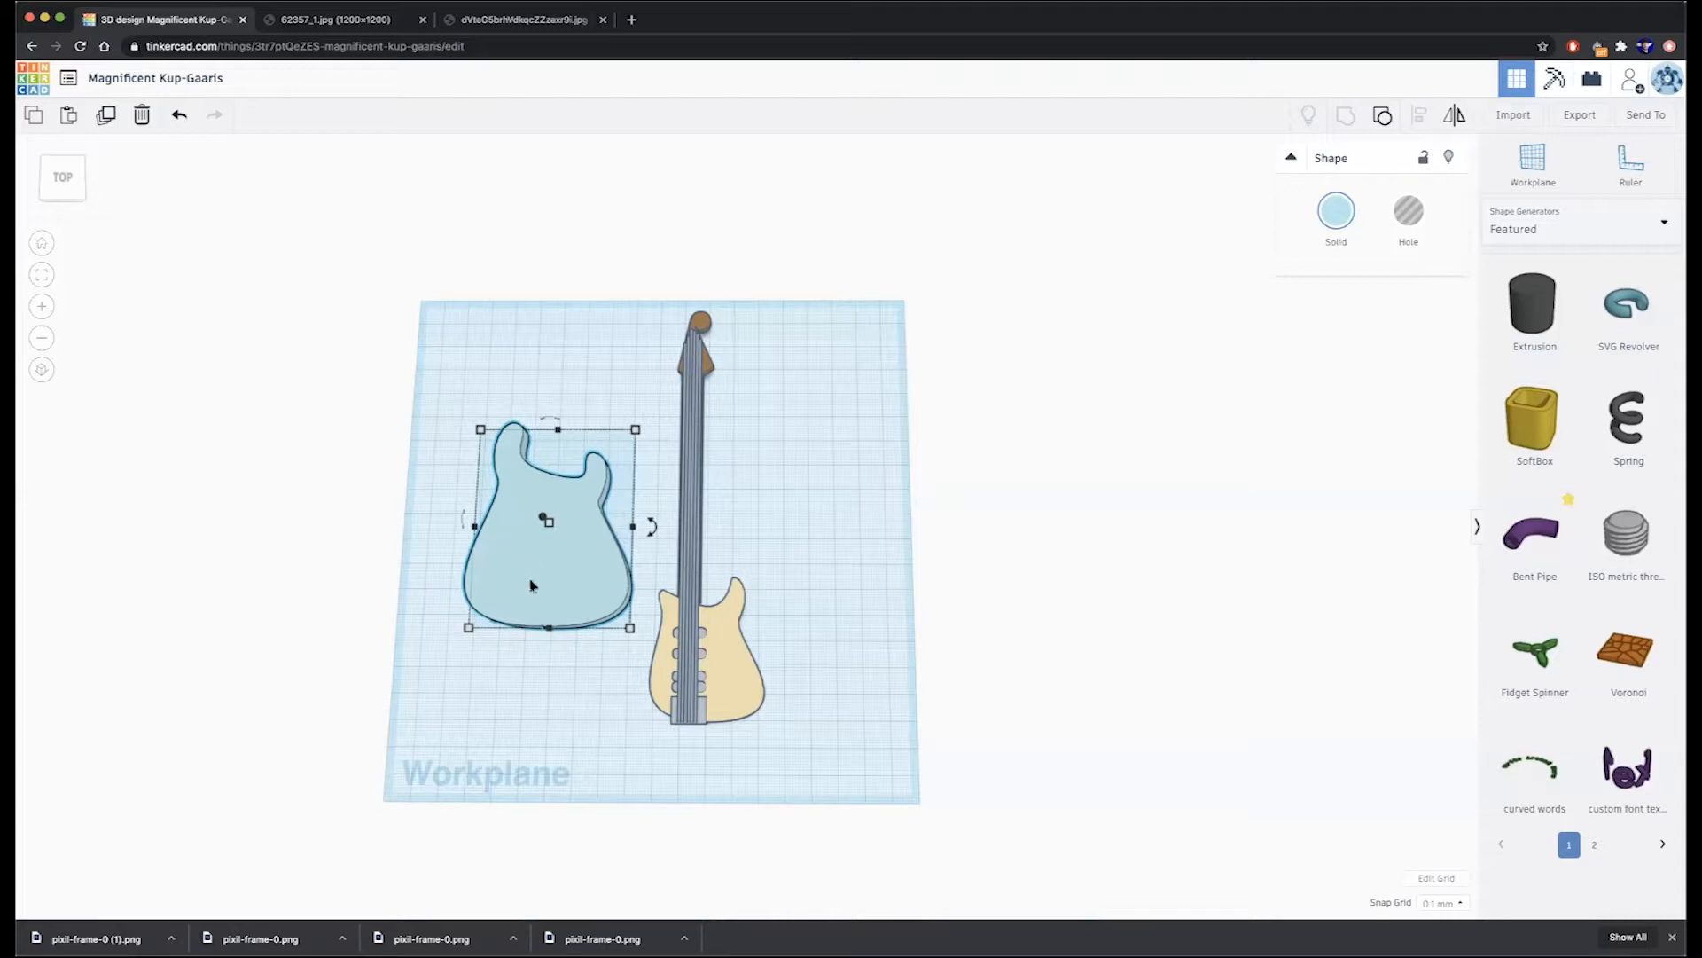
left_click(1381, 117)
left_click(749, 571)
left_click_drag(561, 559, 494, 555)
left_click_drag(657, 561, 615, 556)
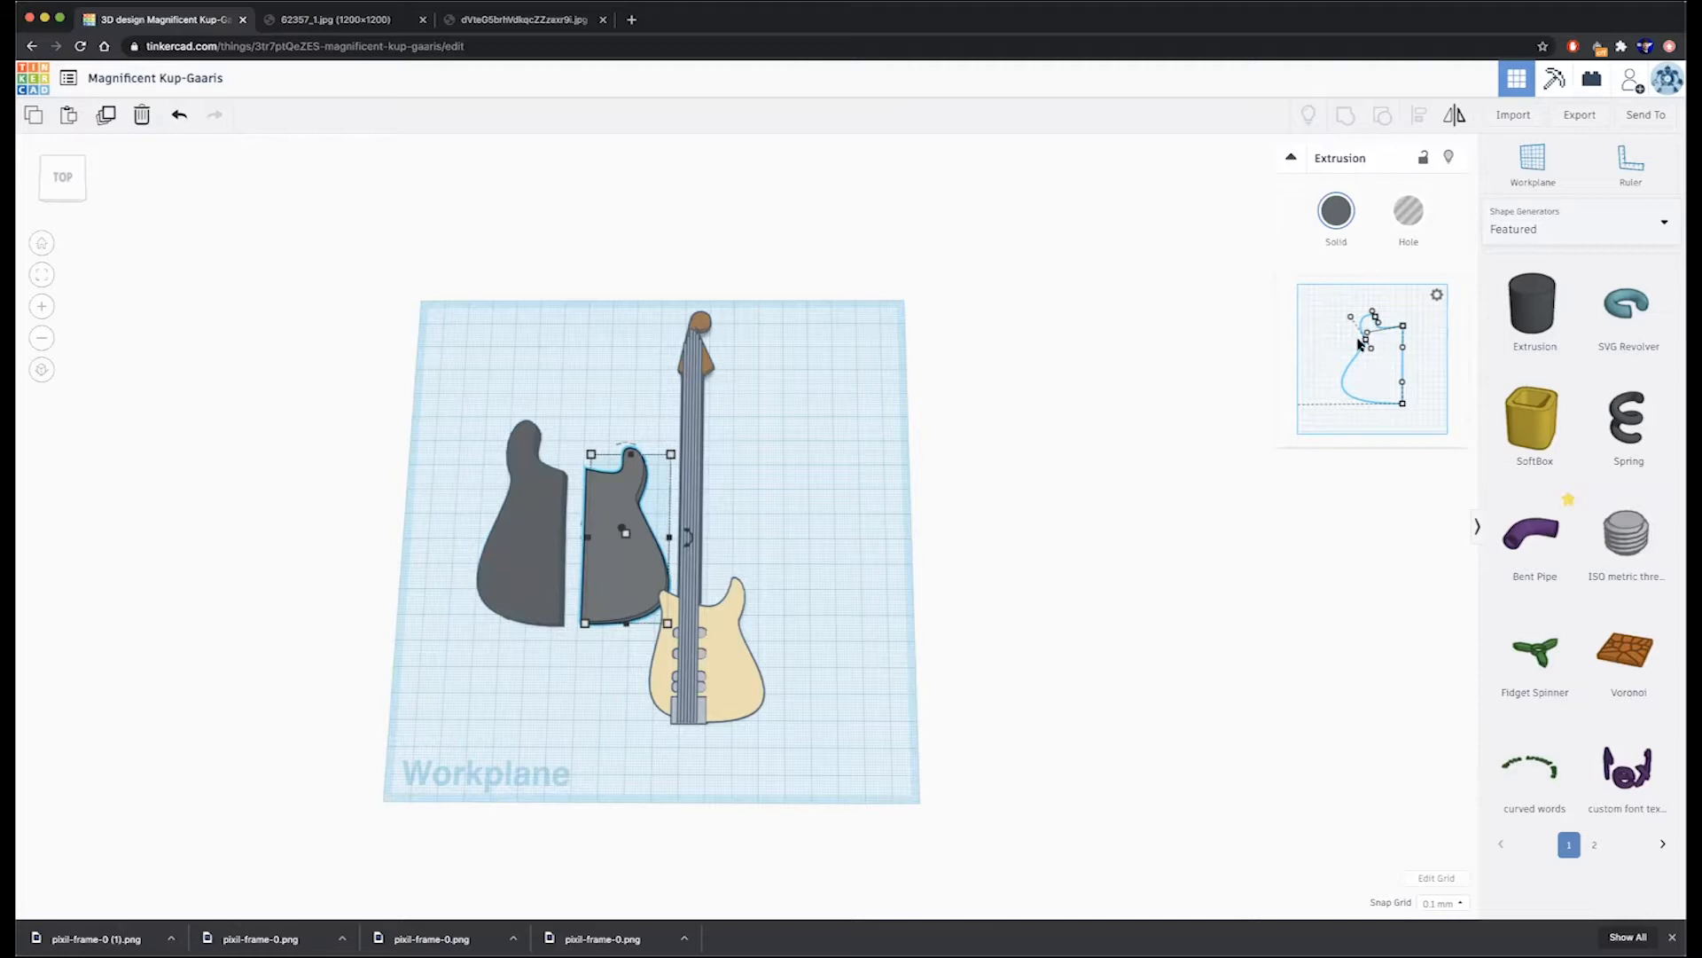
left_click_drag(1368, 344, 1334, 293)
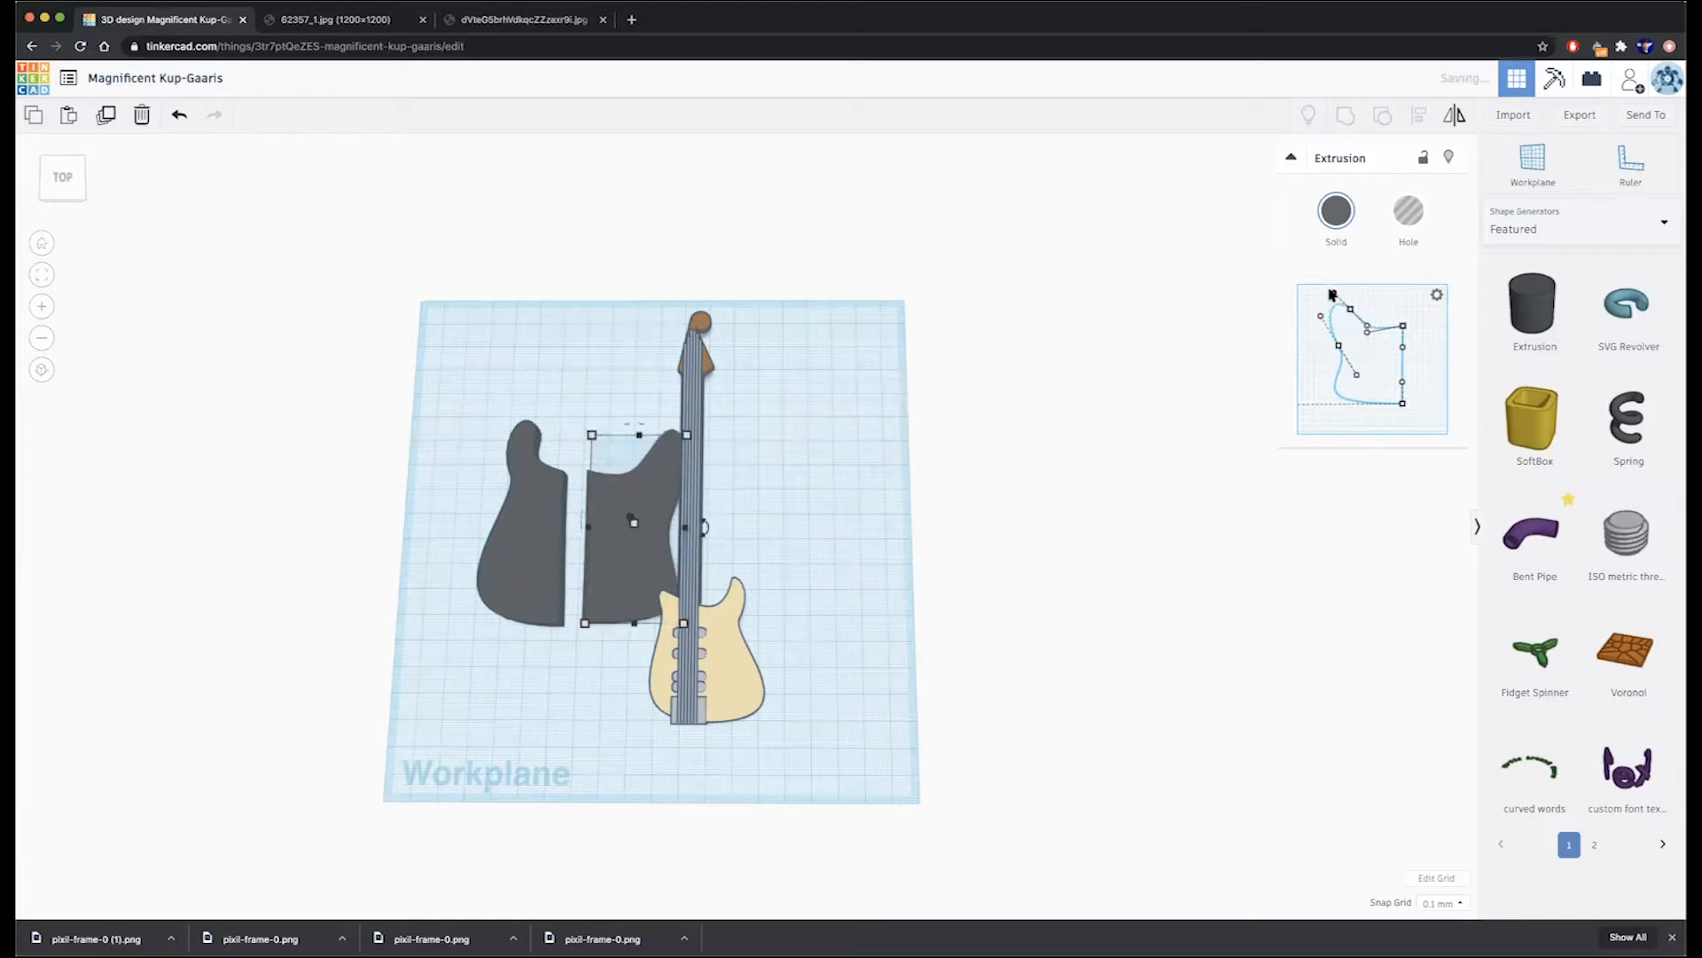
- Check the orange guitar reference photo, and delete all guitar parts from the workplane
left_click(497, 19)
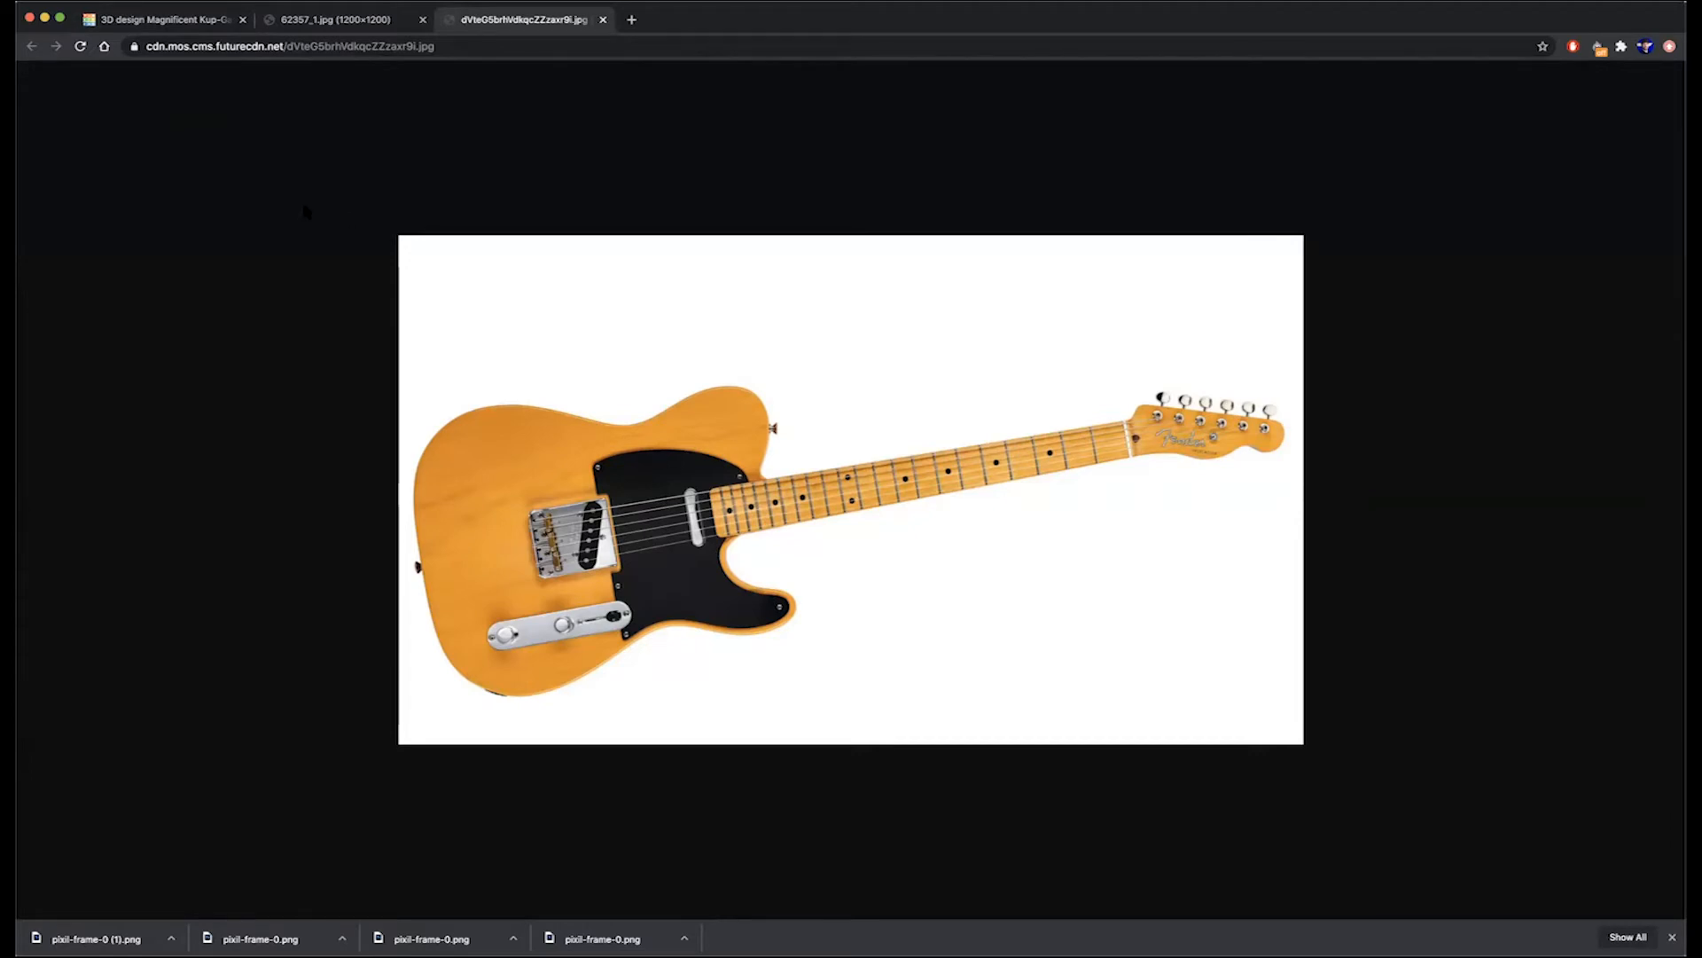
left_click(170, 28)
left_click_drag(413, 248, 922, 804)
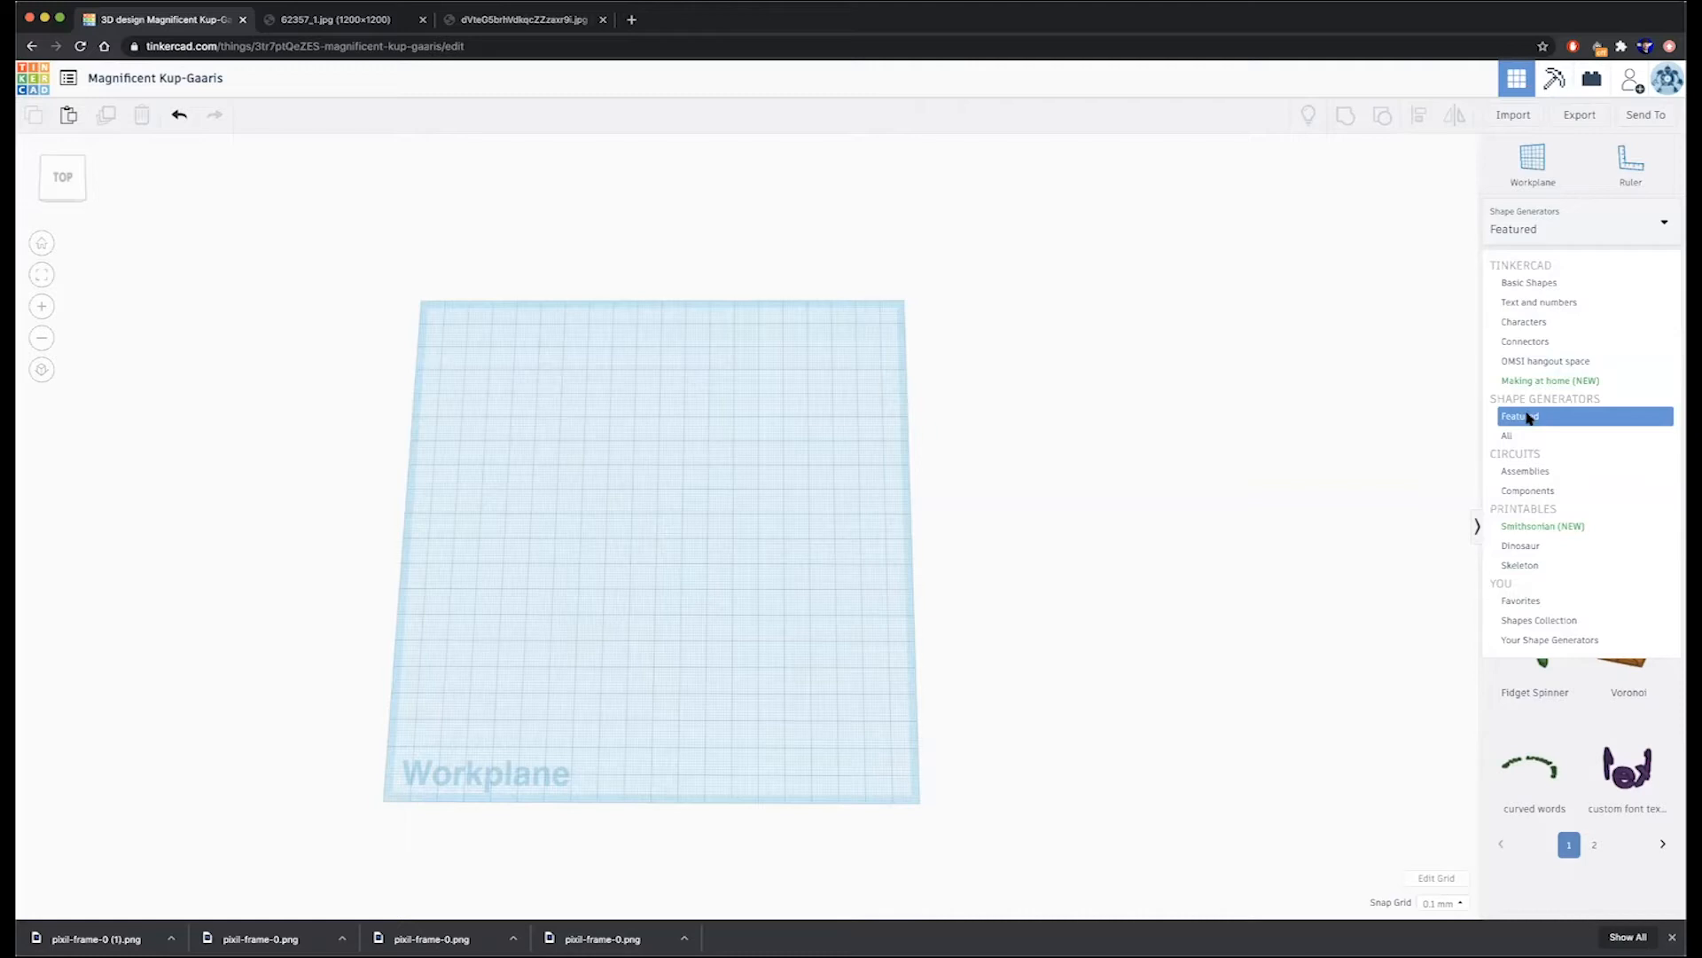
- Place an Extrusion shape from the Featured shape generators near the workplane's centre and show it in flat orthographic view from the top
left_click(1529, 417)
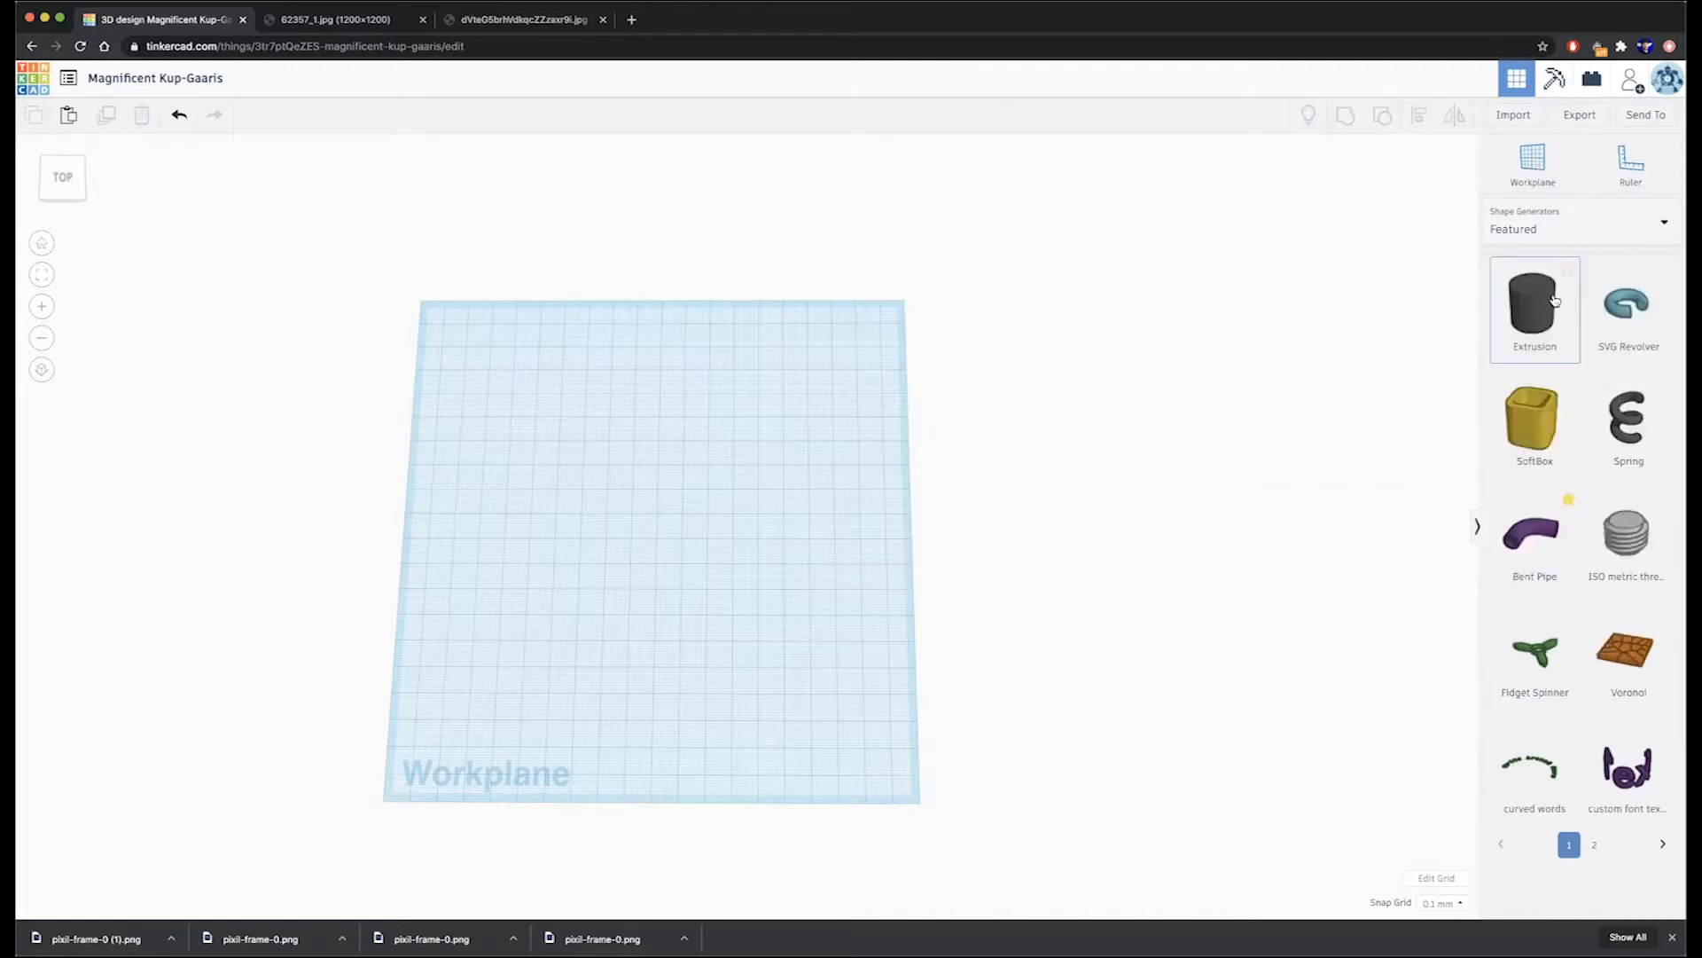
left_click_drag(1554, 301, 642, 531)
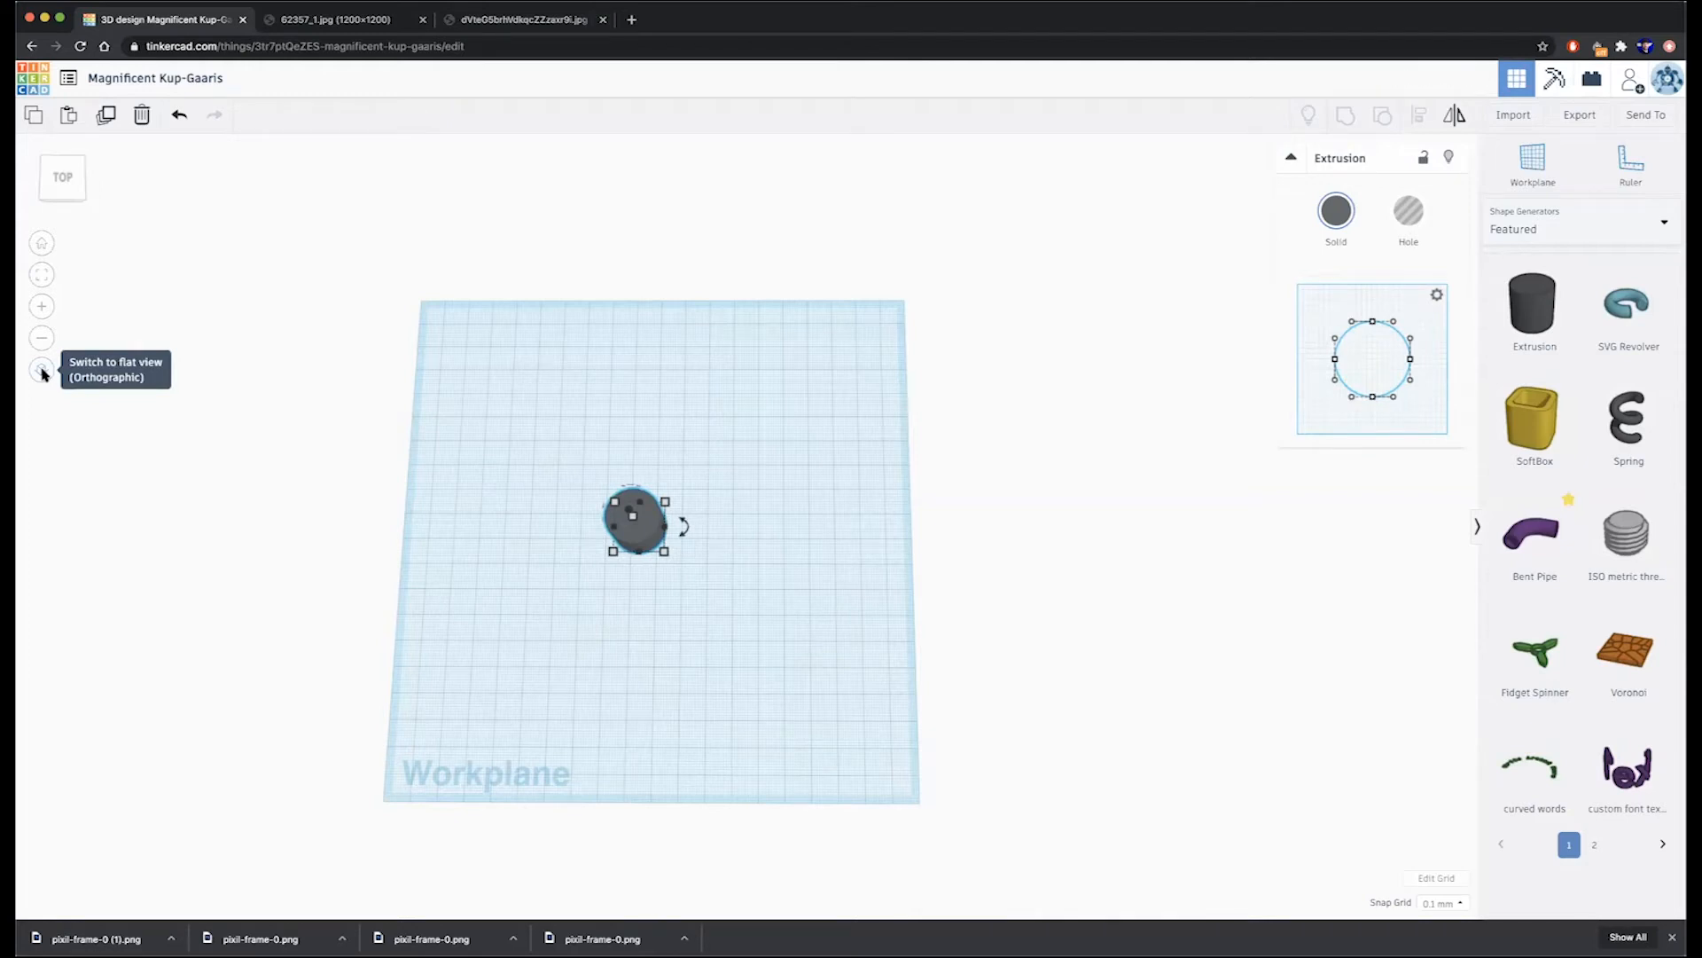
left_click(42, 370)
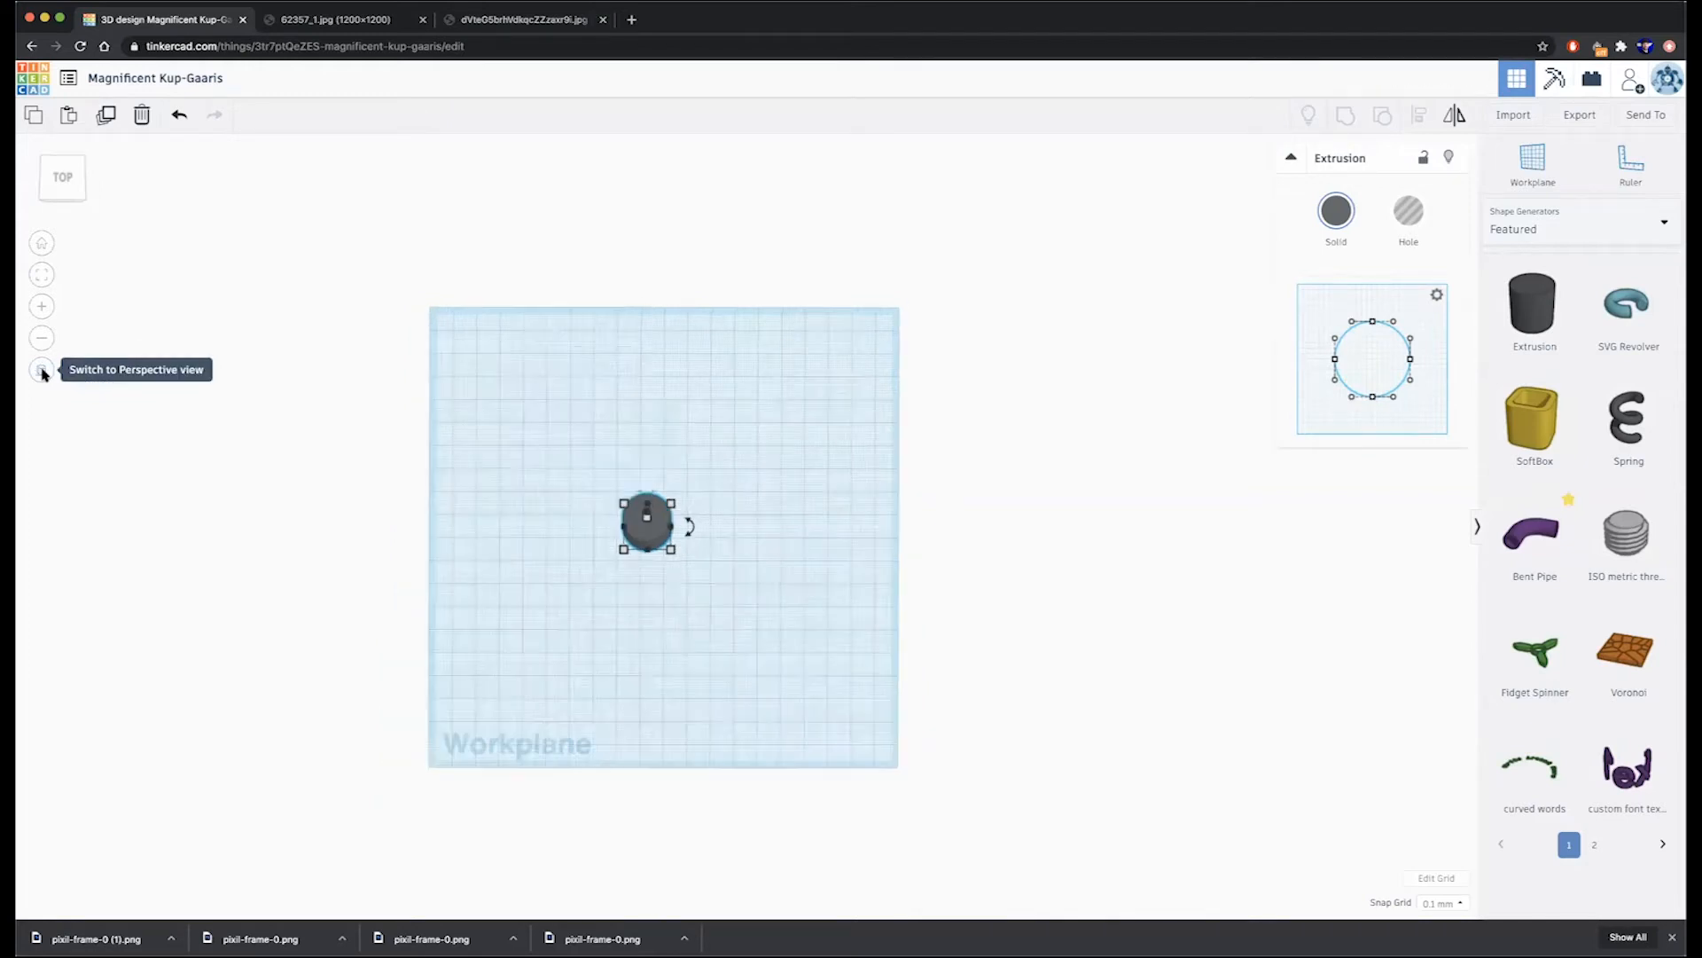
left_click(65, 180)
scroll(448, 505, "up", 5)
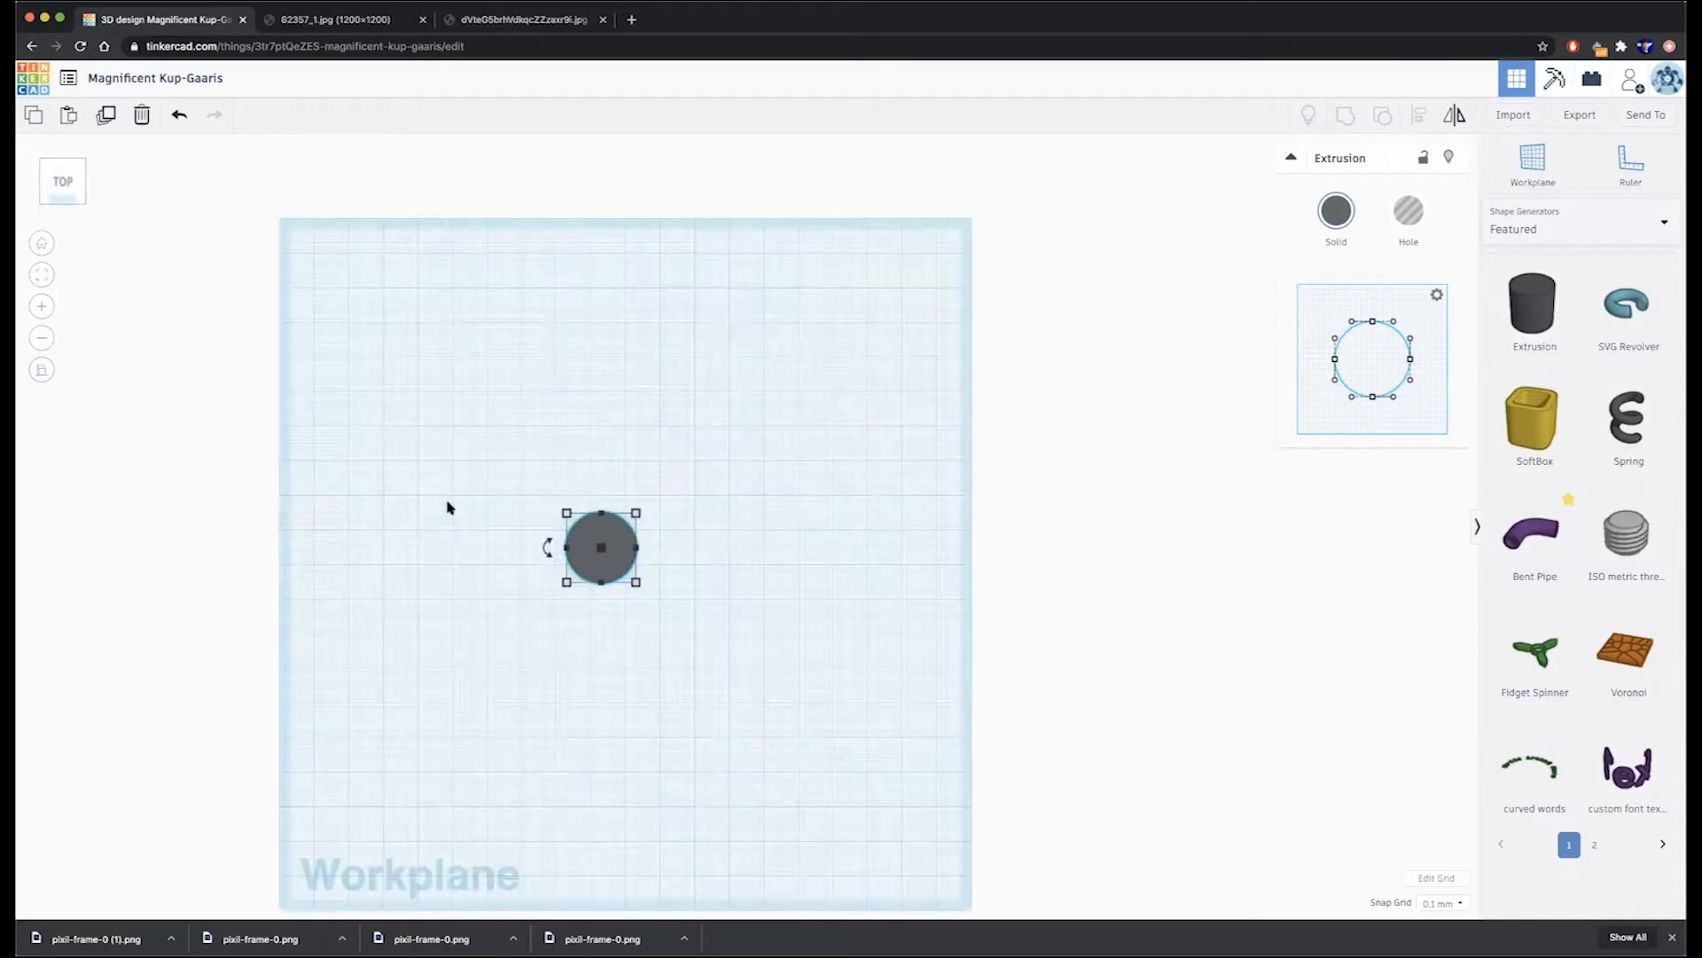
middle_click_drag(414, 504, 949, 434)
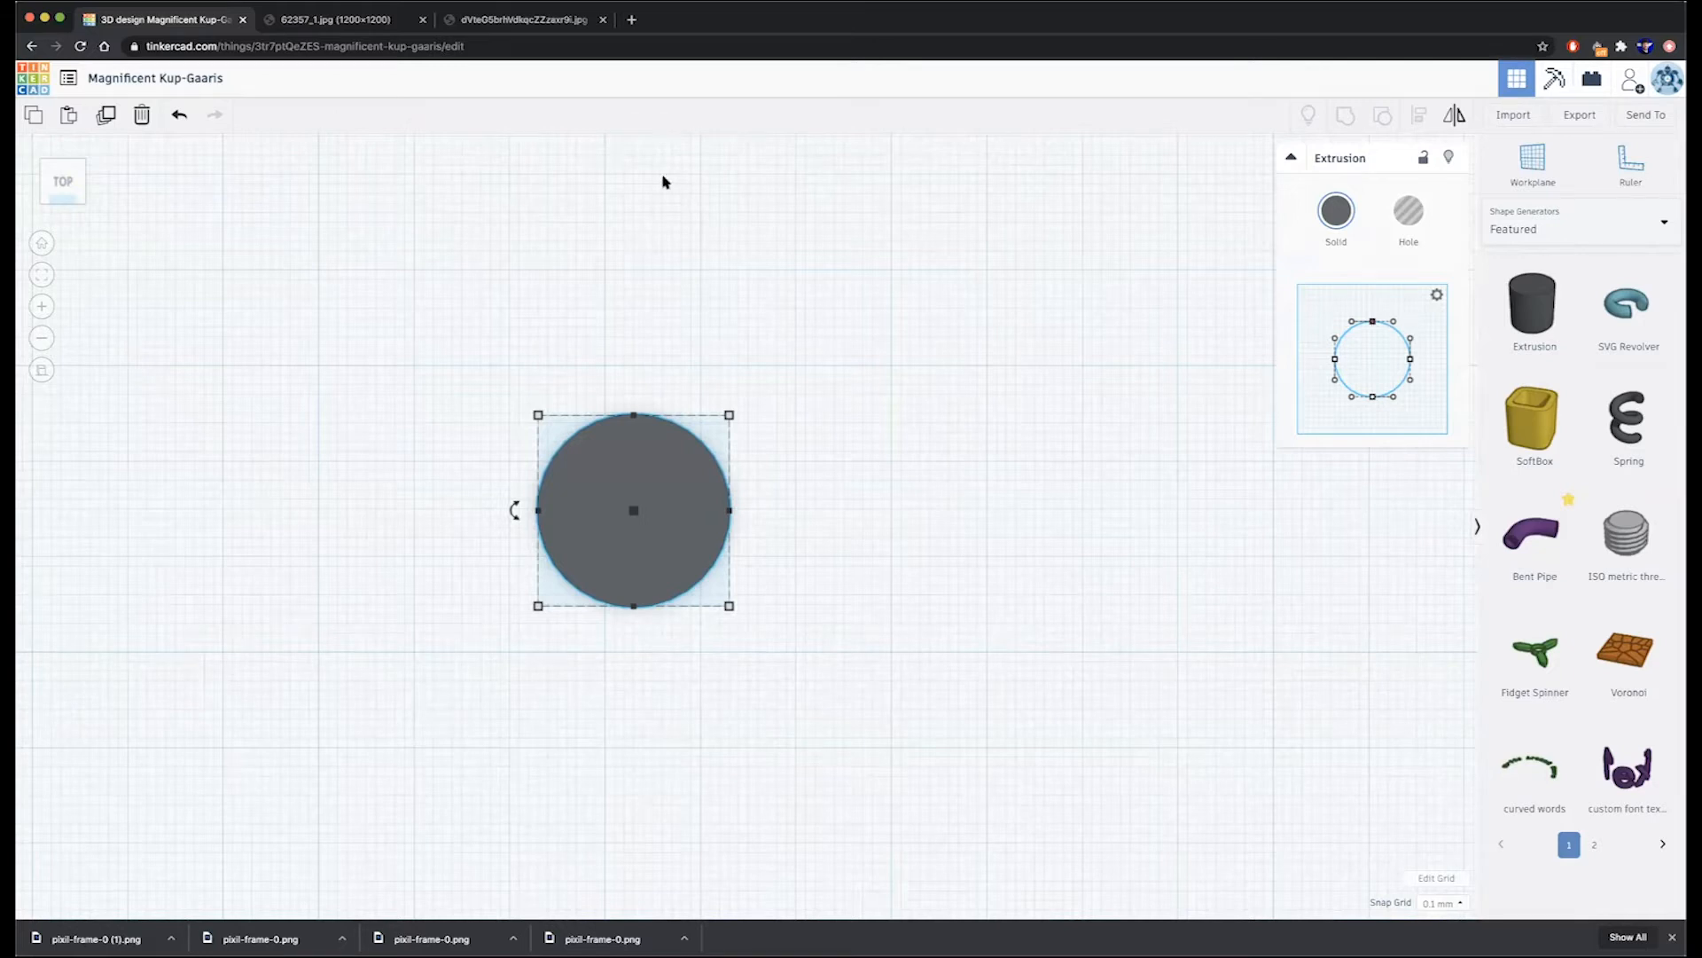
- With both guitar photos as reference, stretch the extrusion's circular profile upward and downward and pull its left side in to form a waist
left_click(527, 25)
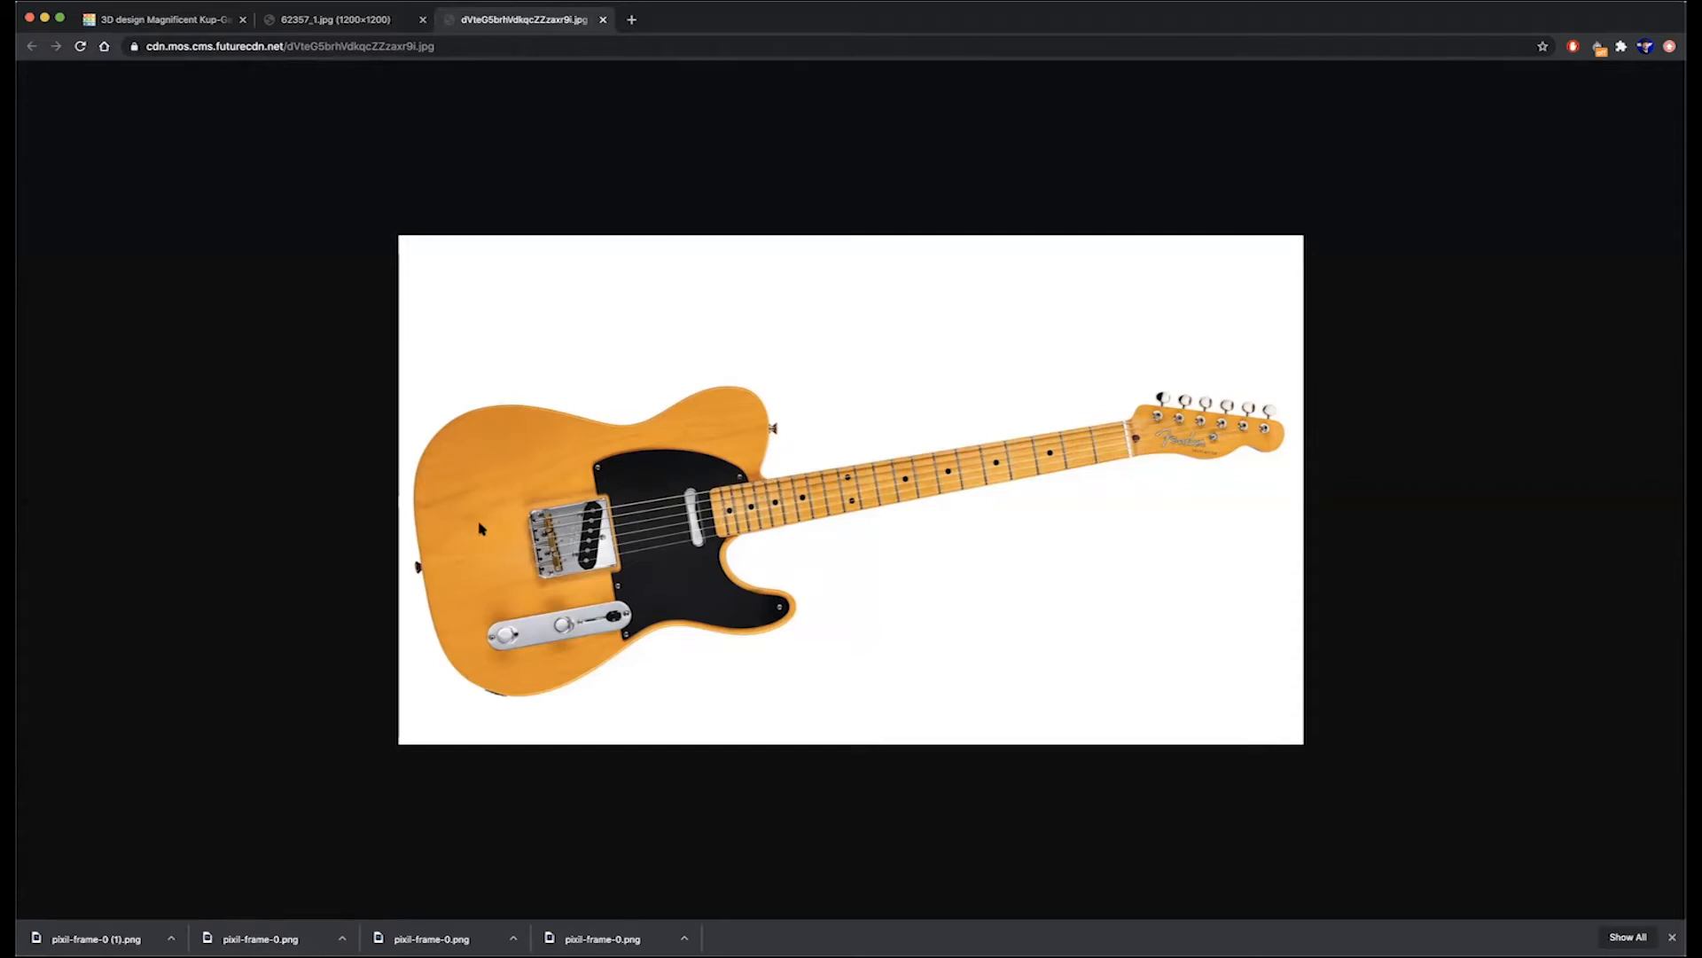
left_click(354, 19)
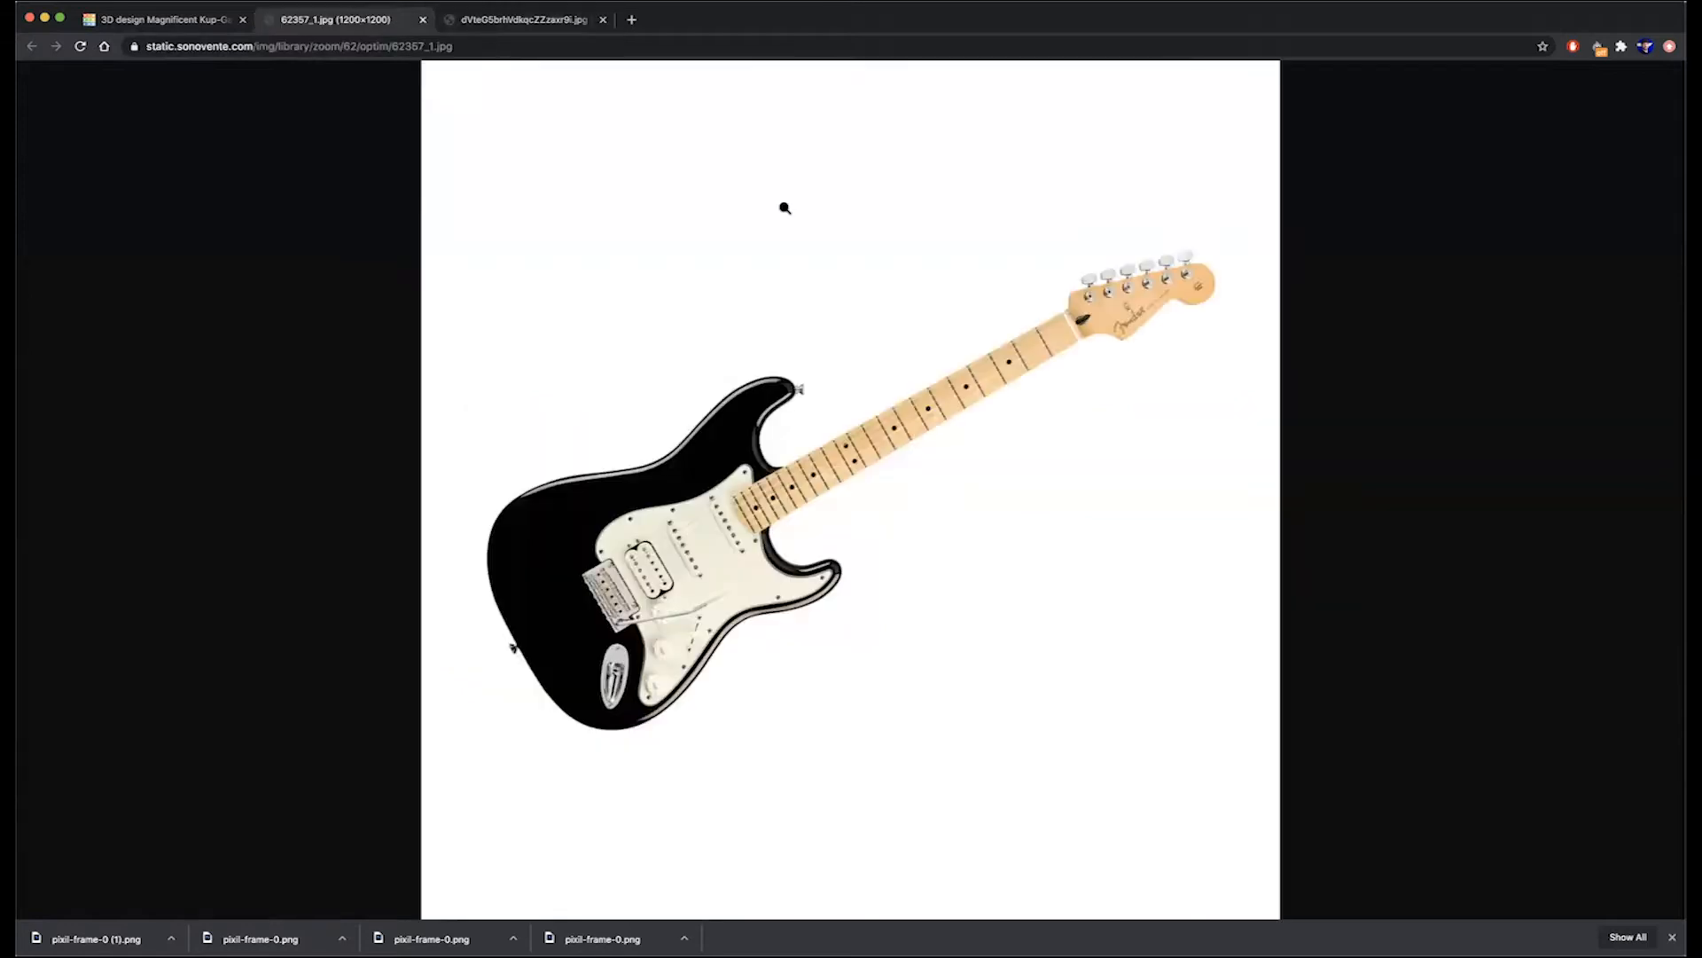
left_click(204, 19)
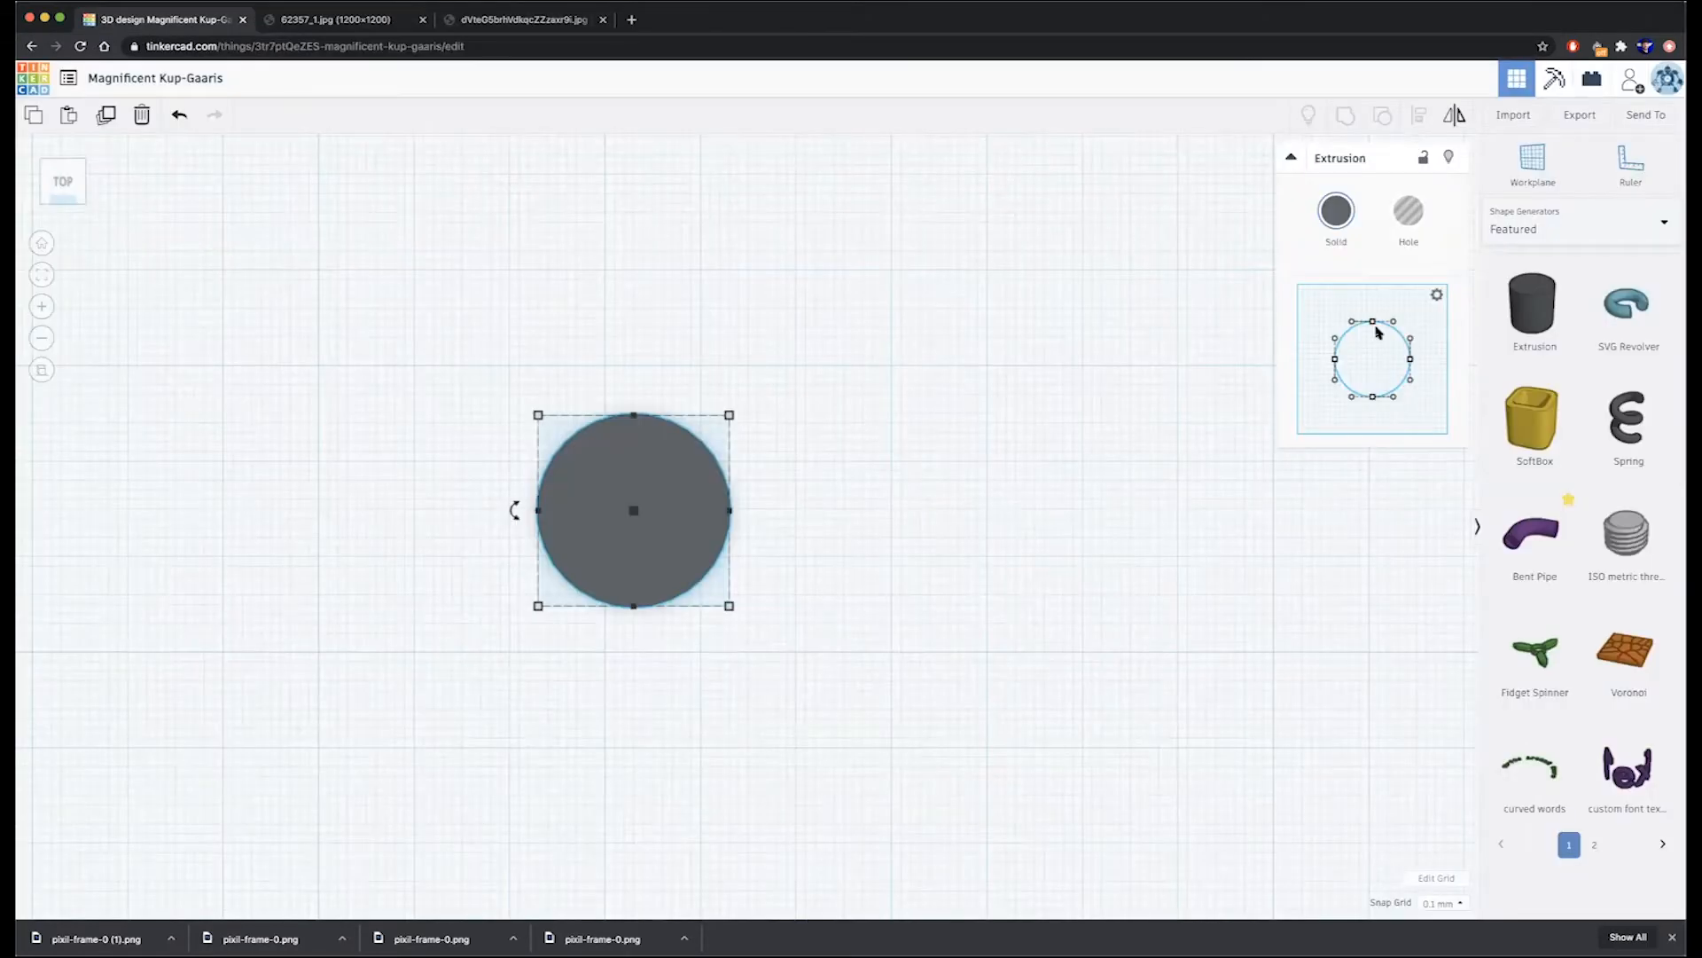
left_click_drag(1373, 324, 1369, 286)
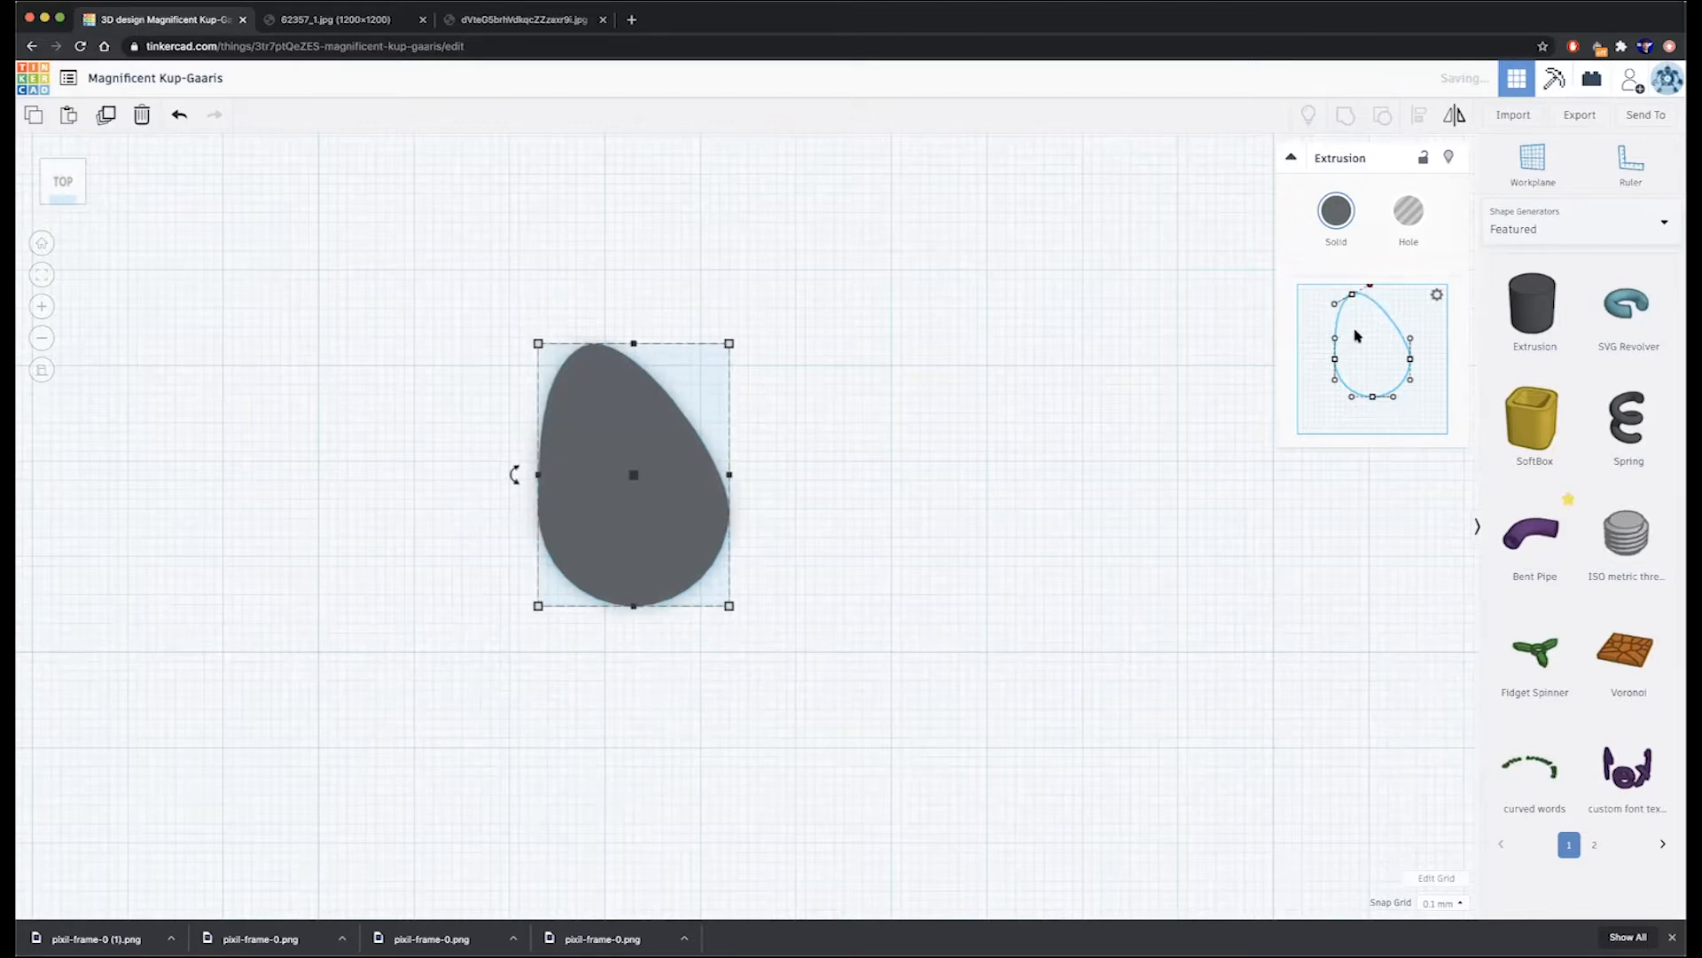
left_click_drag(1339, 359, 1379, 431)
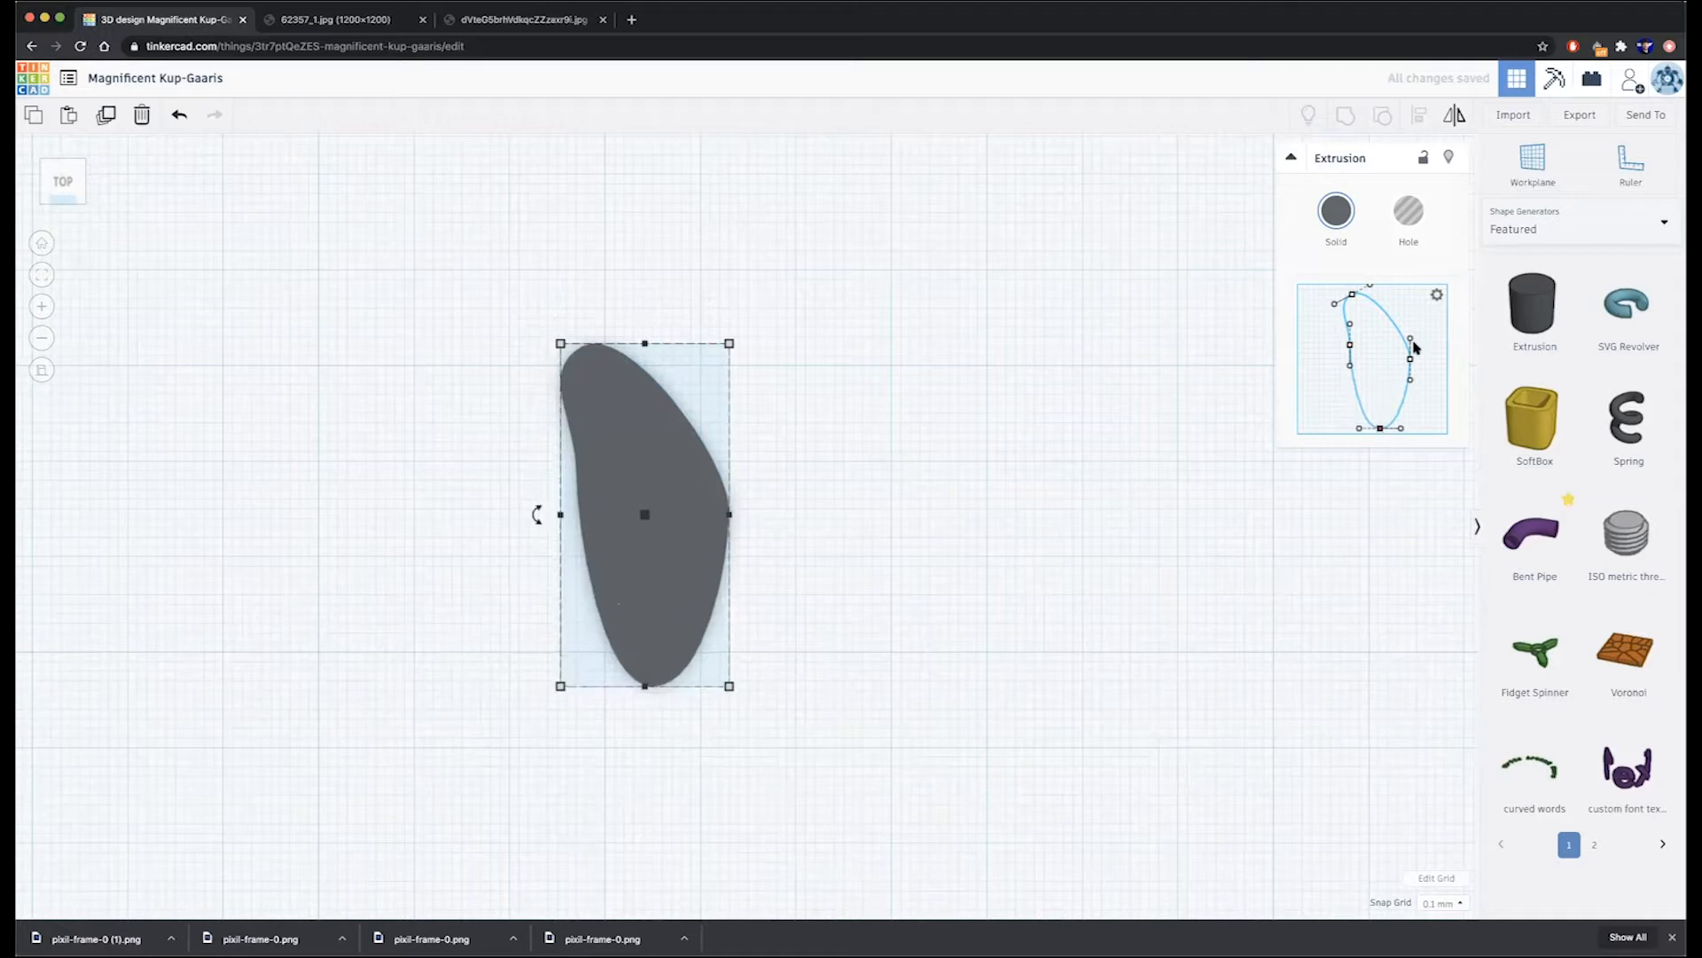
- Move the profile's right-hand point up and inward, and extend its lower curve handle down to straighten the right side
mouse_move(1410, 358)
left_mouse_down()
mouse_move(1407, 310)
mouse_move(1399, 330)
left_mouse_up()
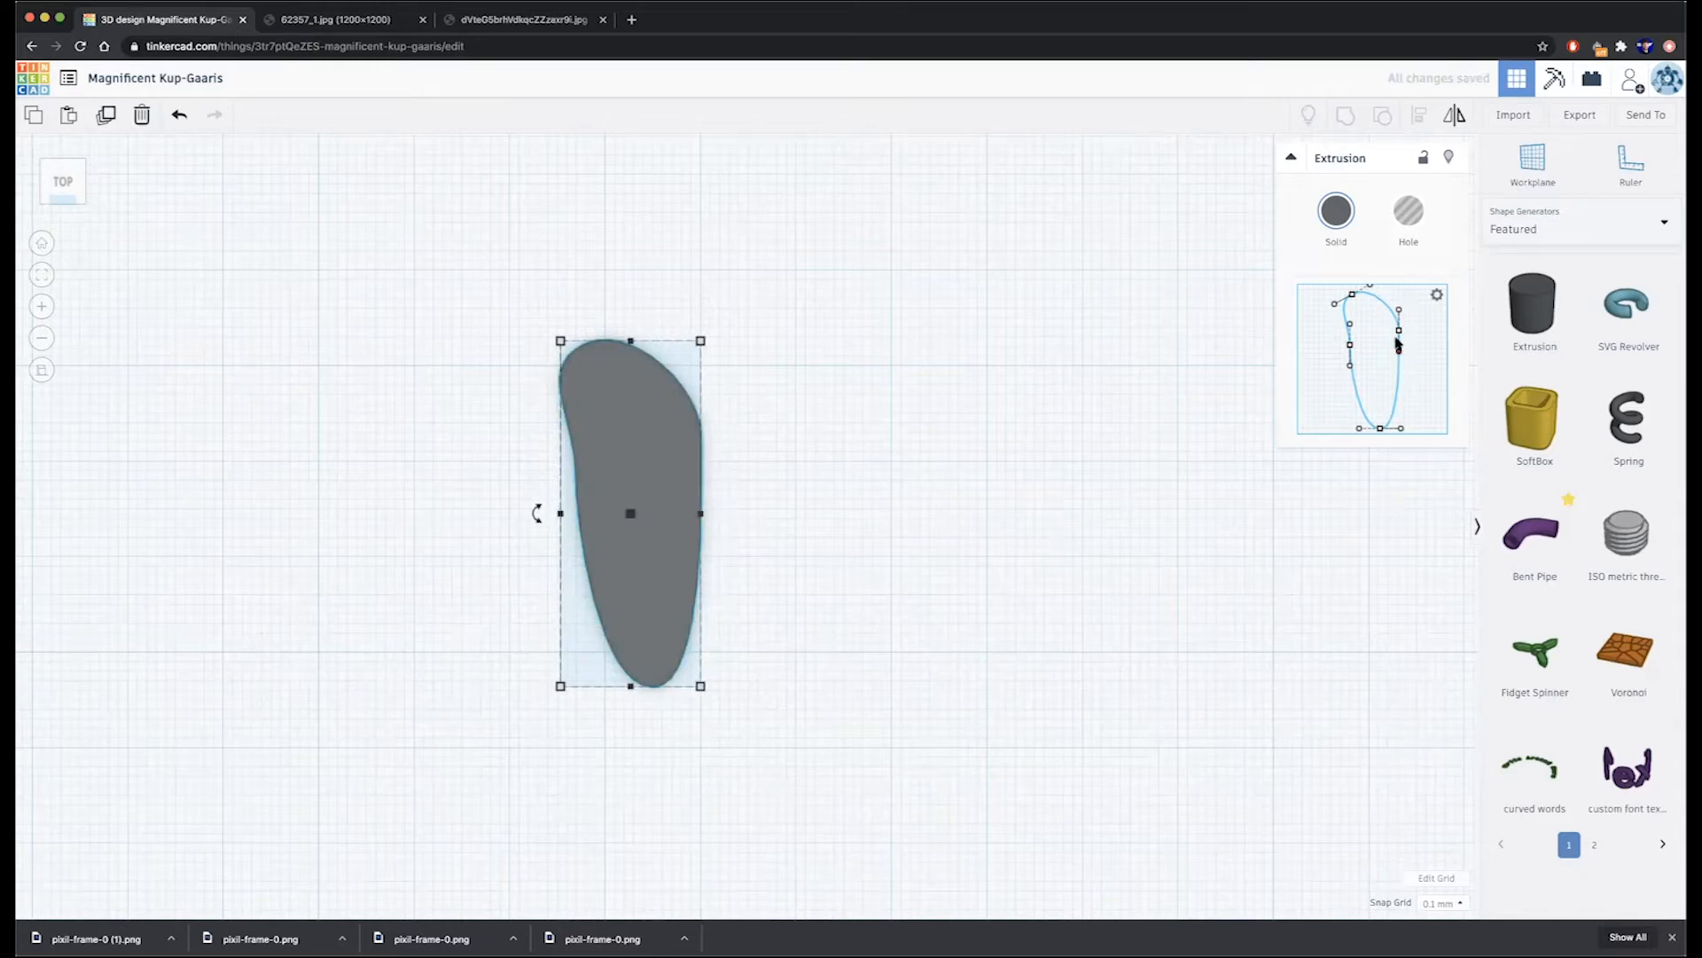
left_click_drag(1400, 355, 1401, 355)
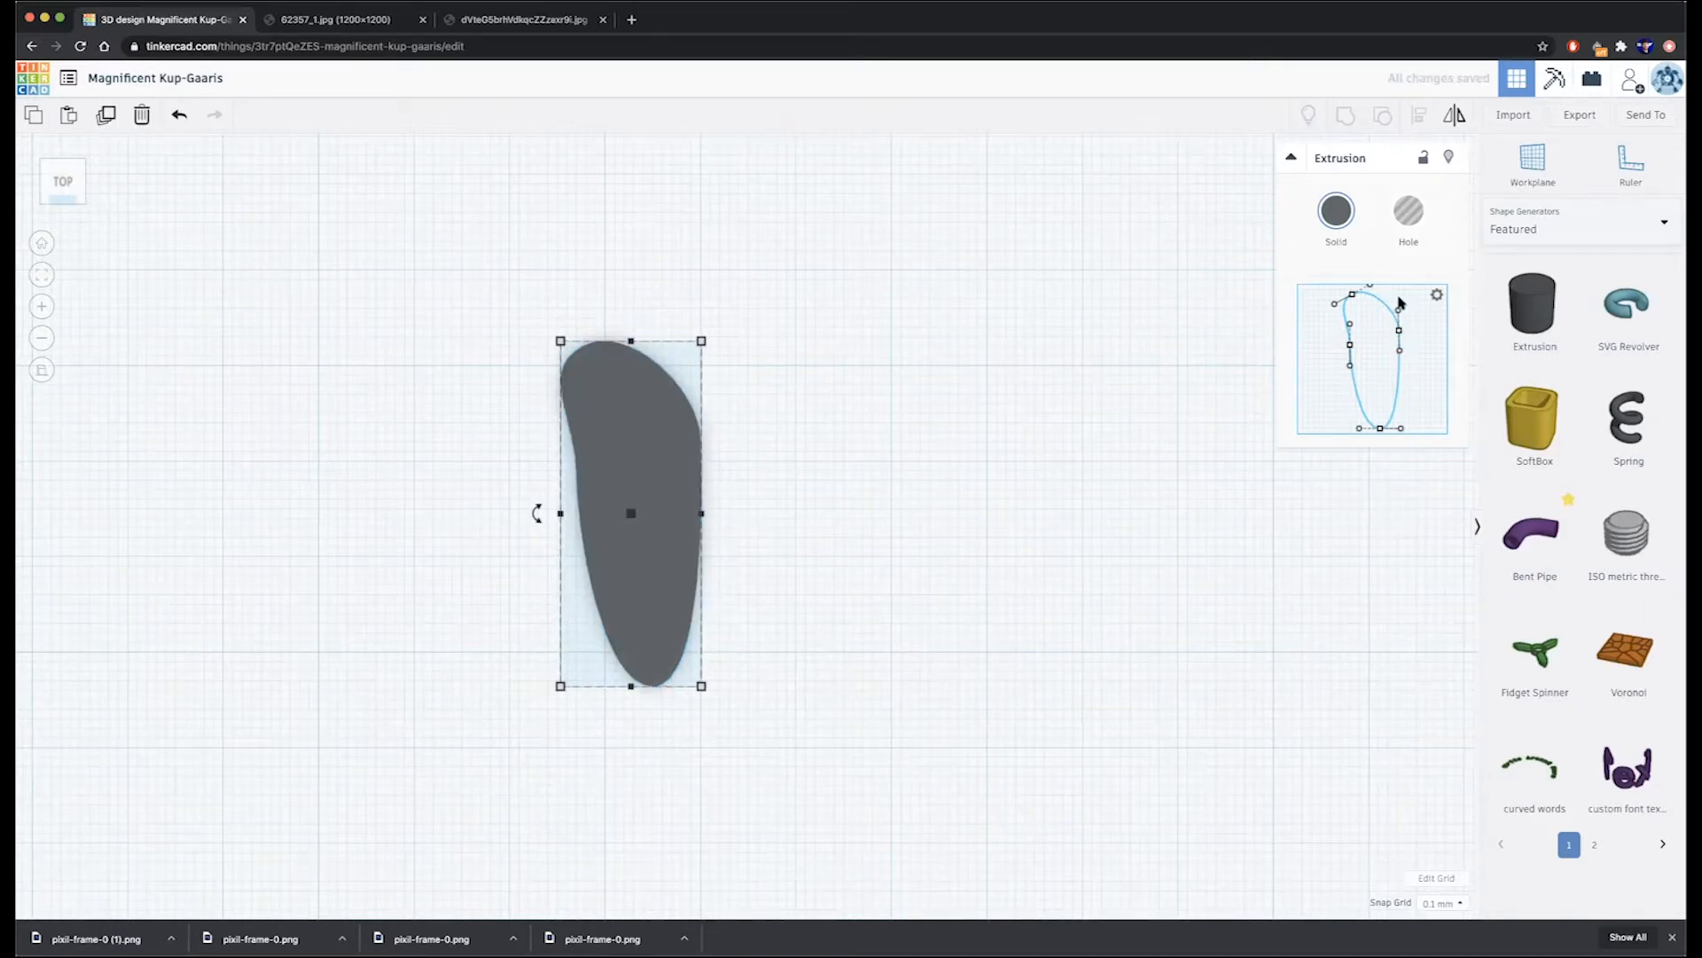
left_click_drag(1400, 351, 1401, 351)
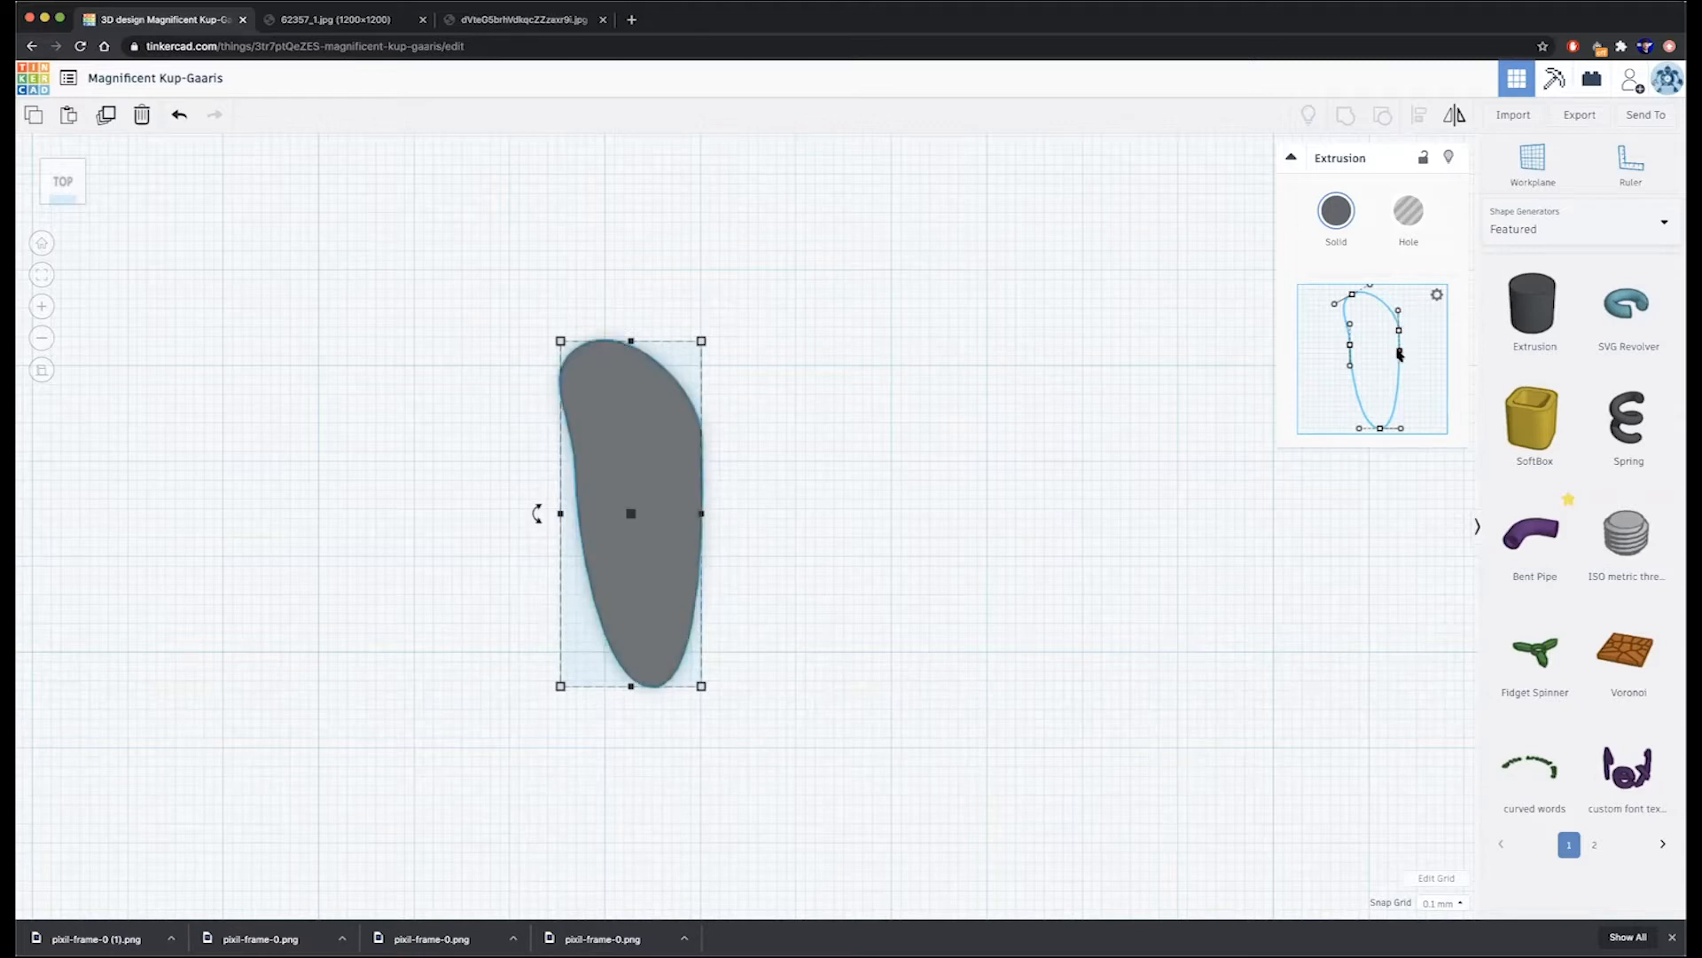
mouse_move(1410, 346)
left_mouse_down()
mouse_move(1399, 332)
mouse_move(1401, 353)
left_mouse_up()
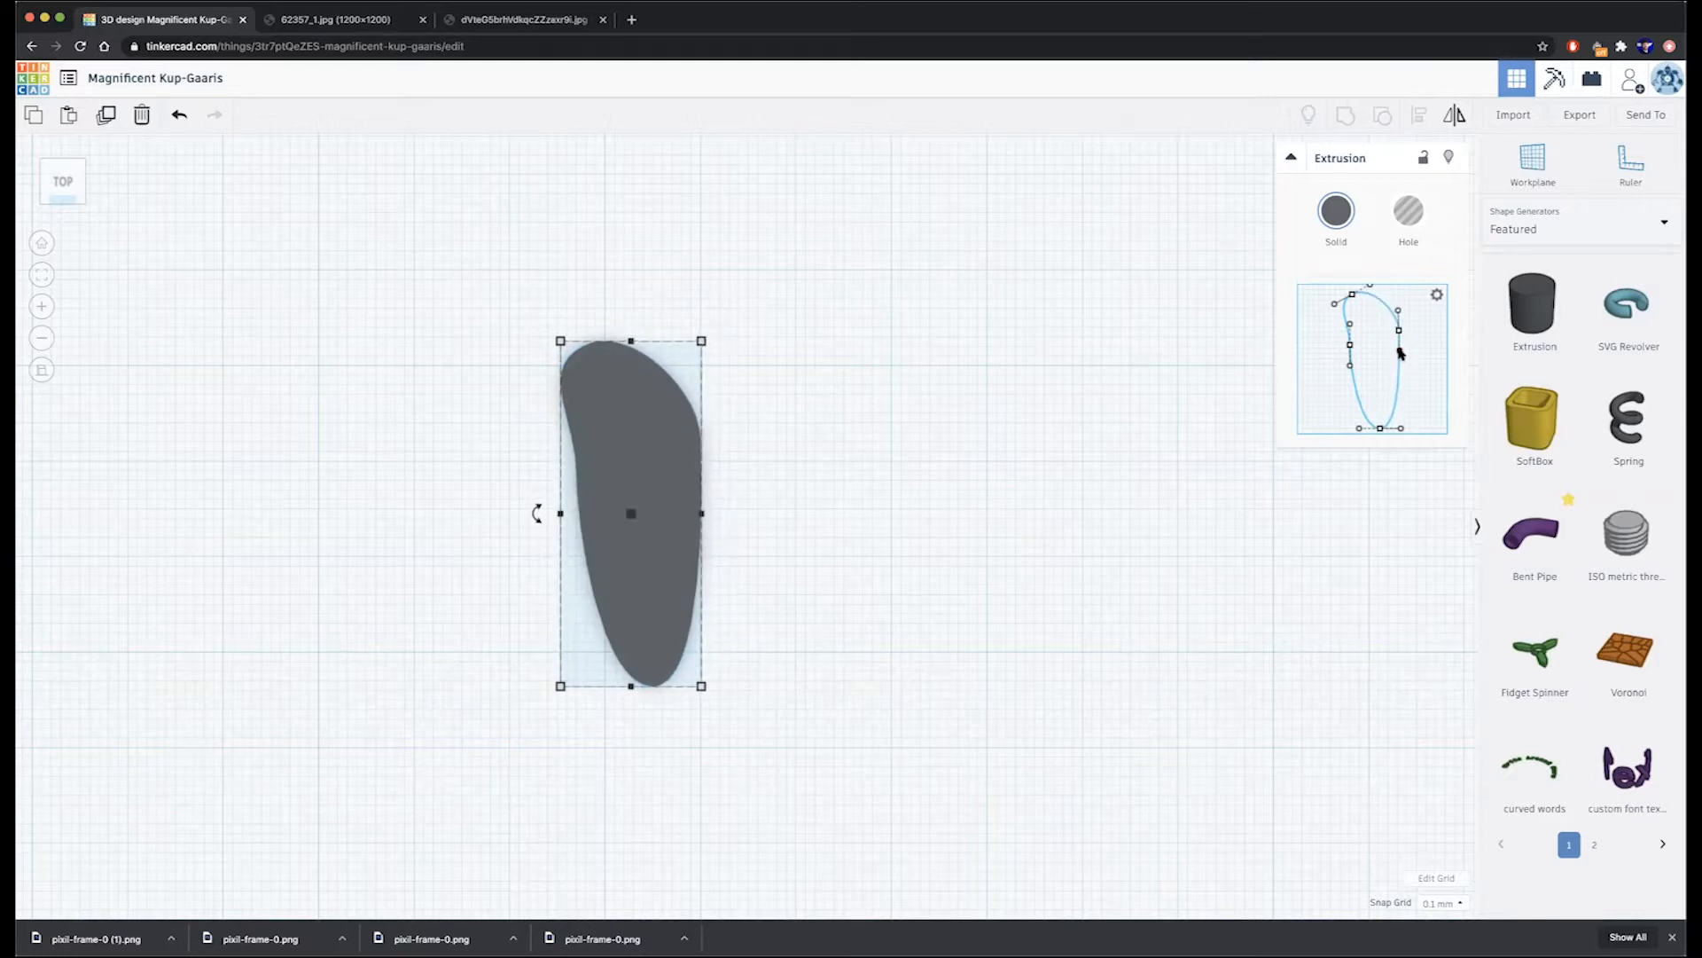
left_click_drag(1401, 353, 1400, 354)
left_click_drag(1401, 361, 1401, 415)
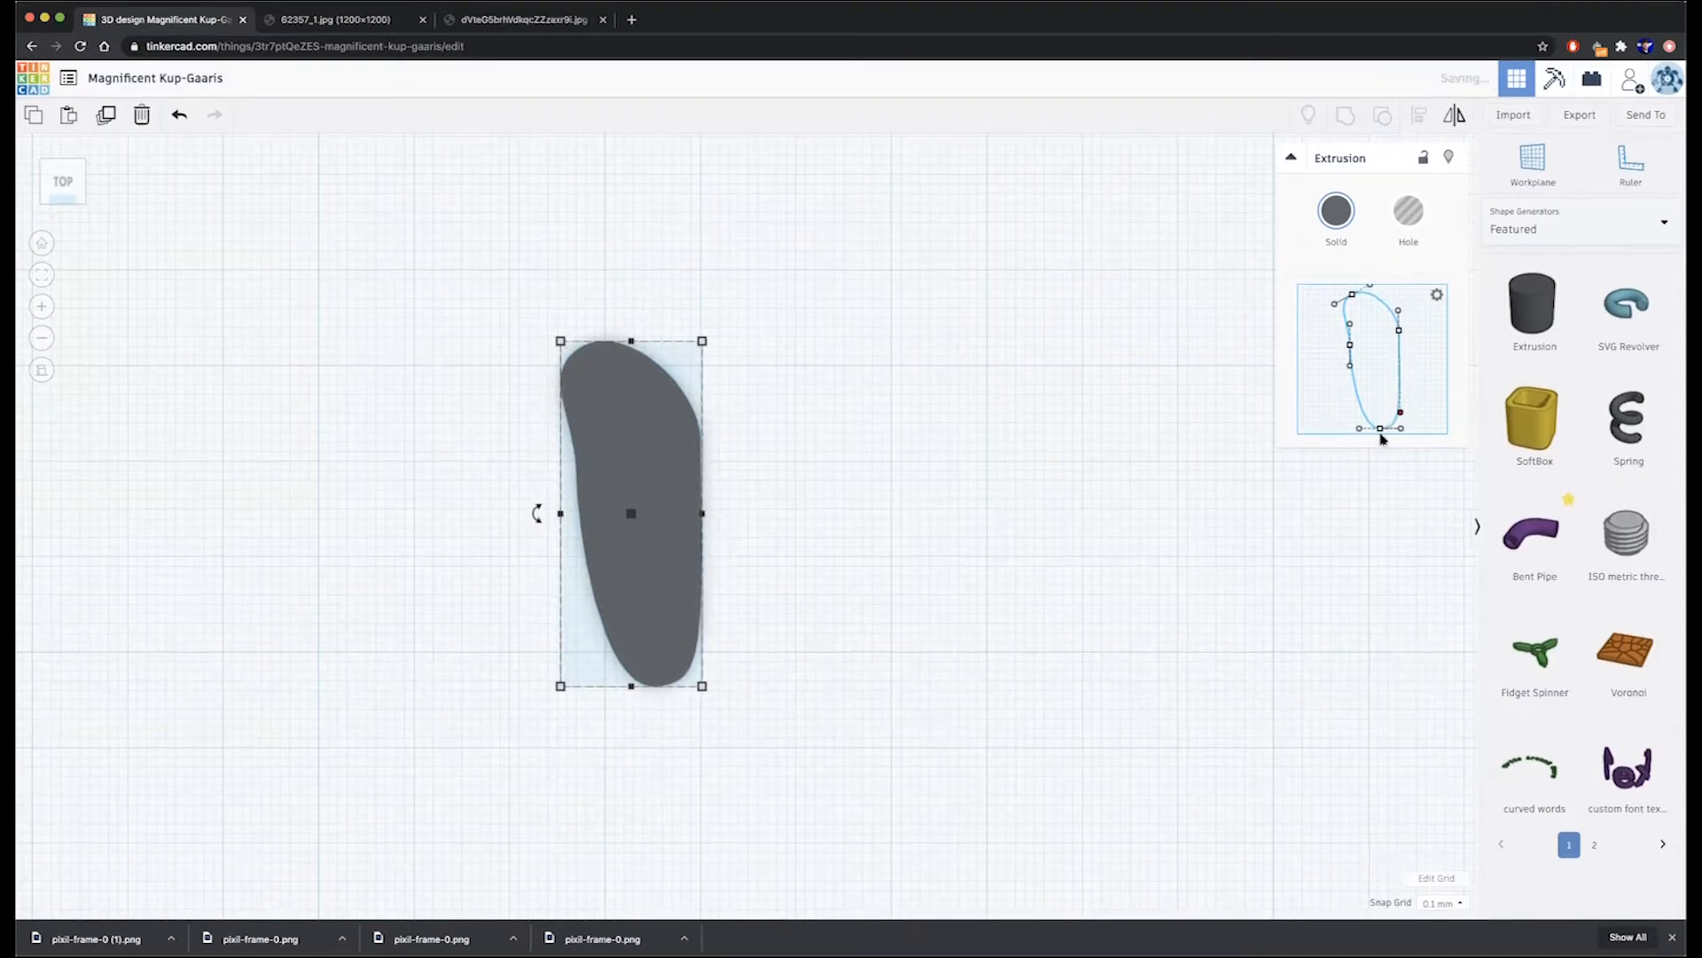
- Widen the profile's base into a rounded lower bout, smooth the left waist, and flatten the upper-right curve
left_click_drag(1352, 432, 1400, 430)
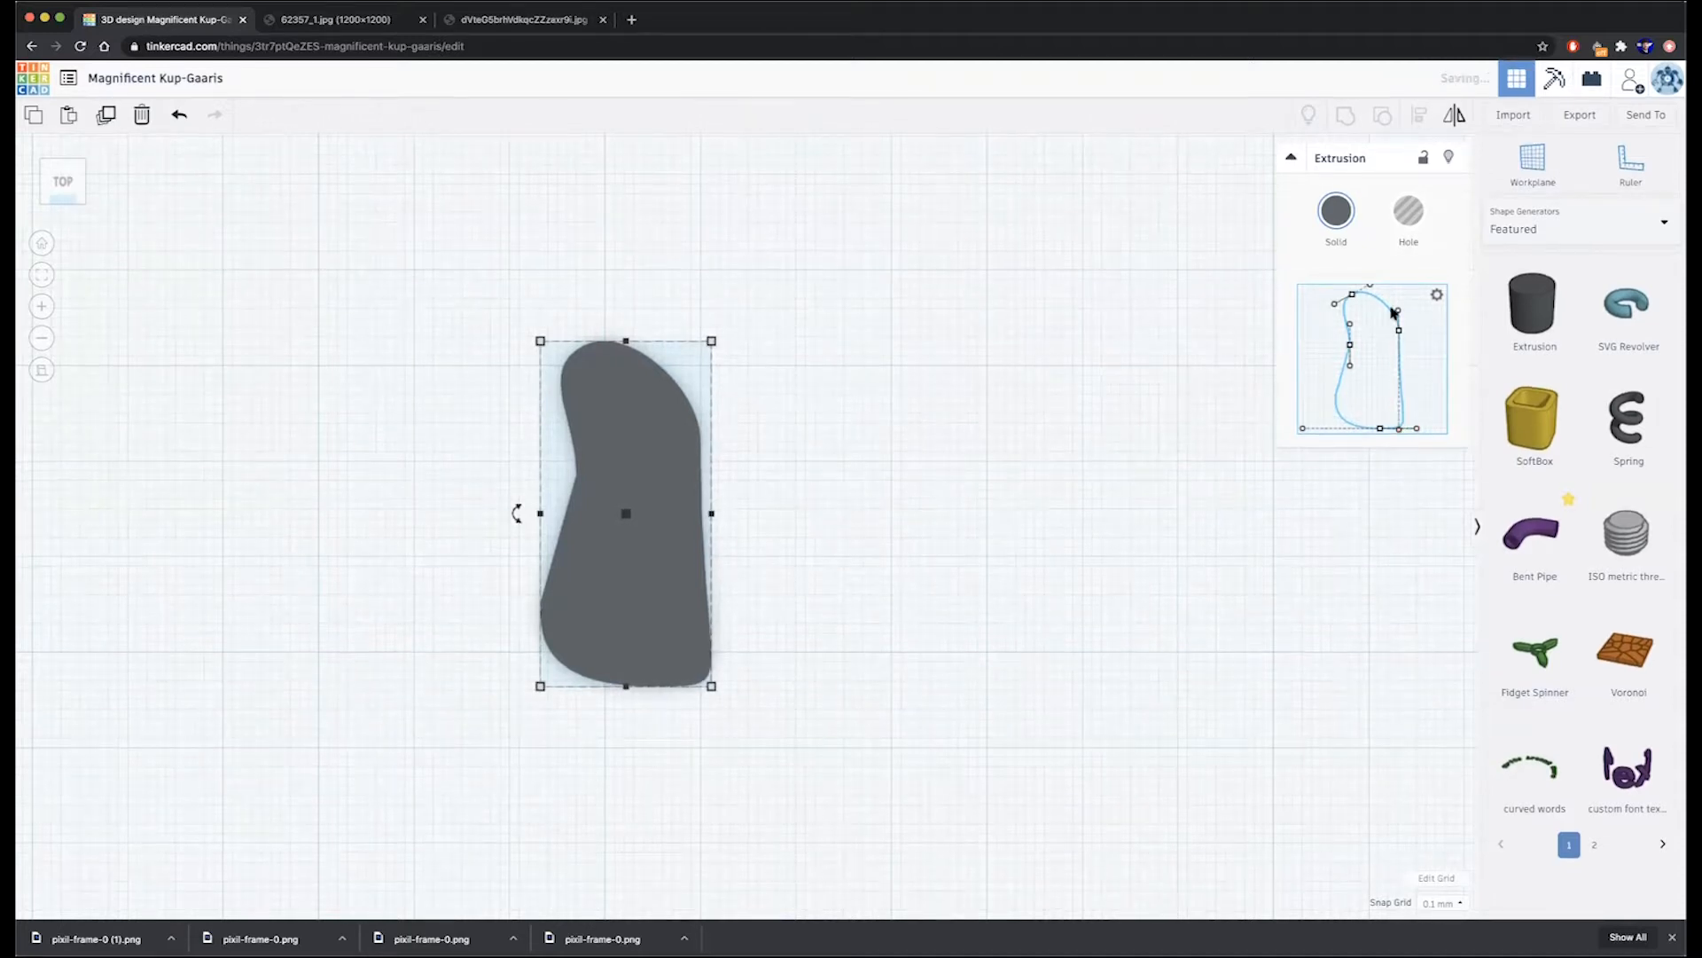
left_click_drag(1351, 369, 1351, 343)
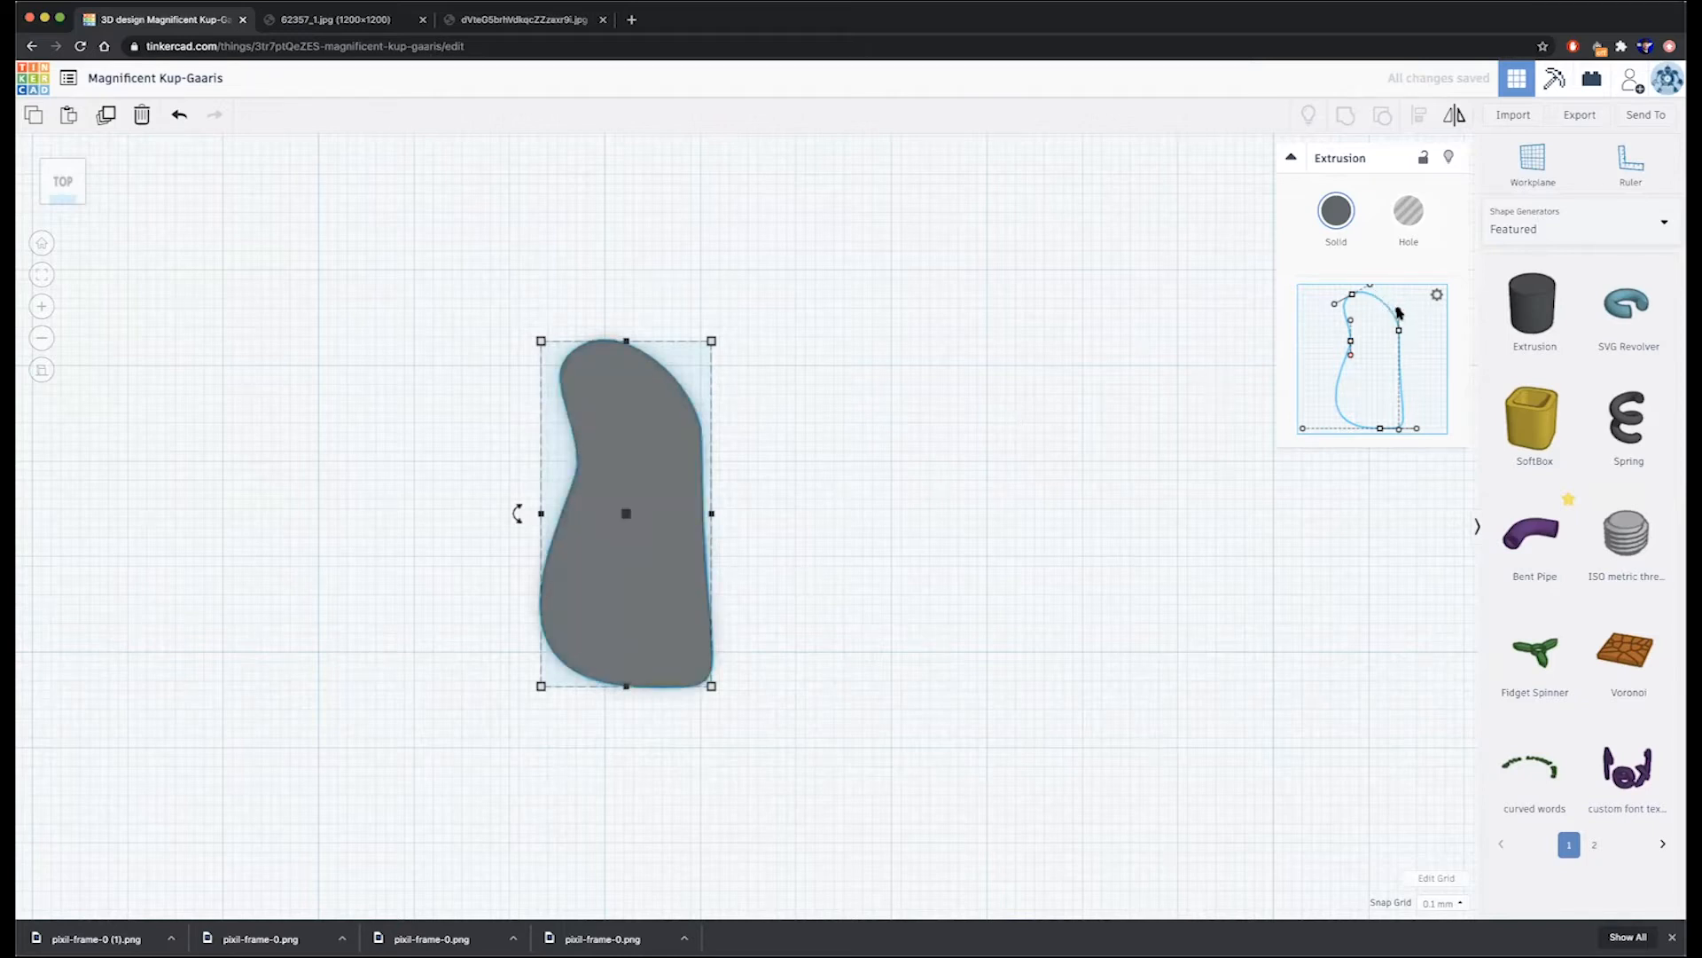
left_click_drag(1399, 312, 1383, 311)
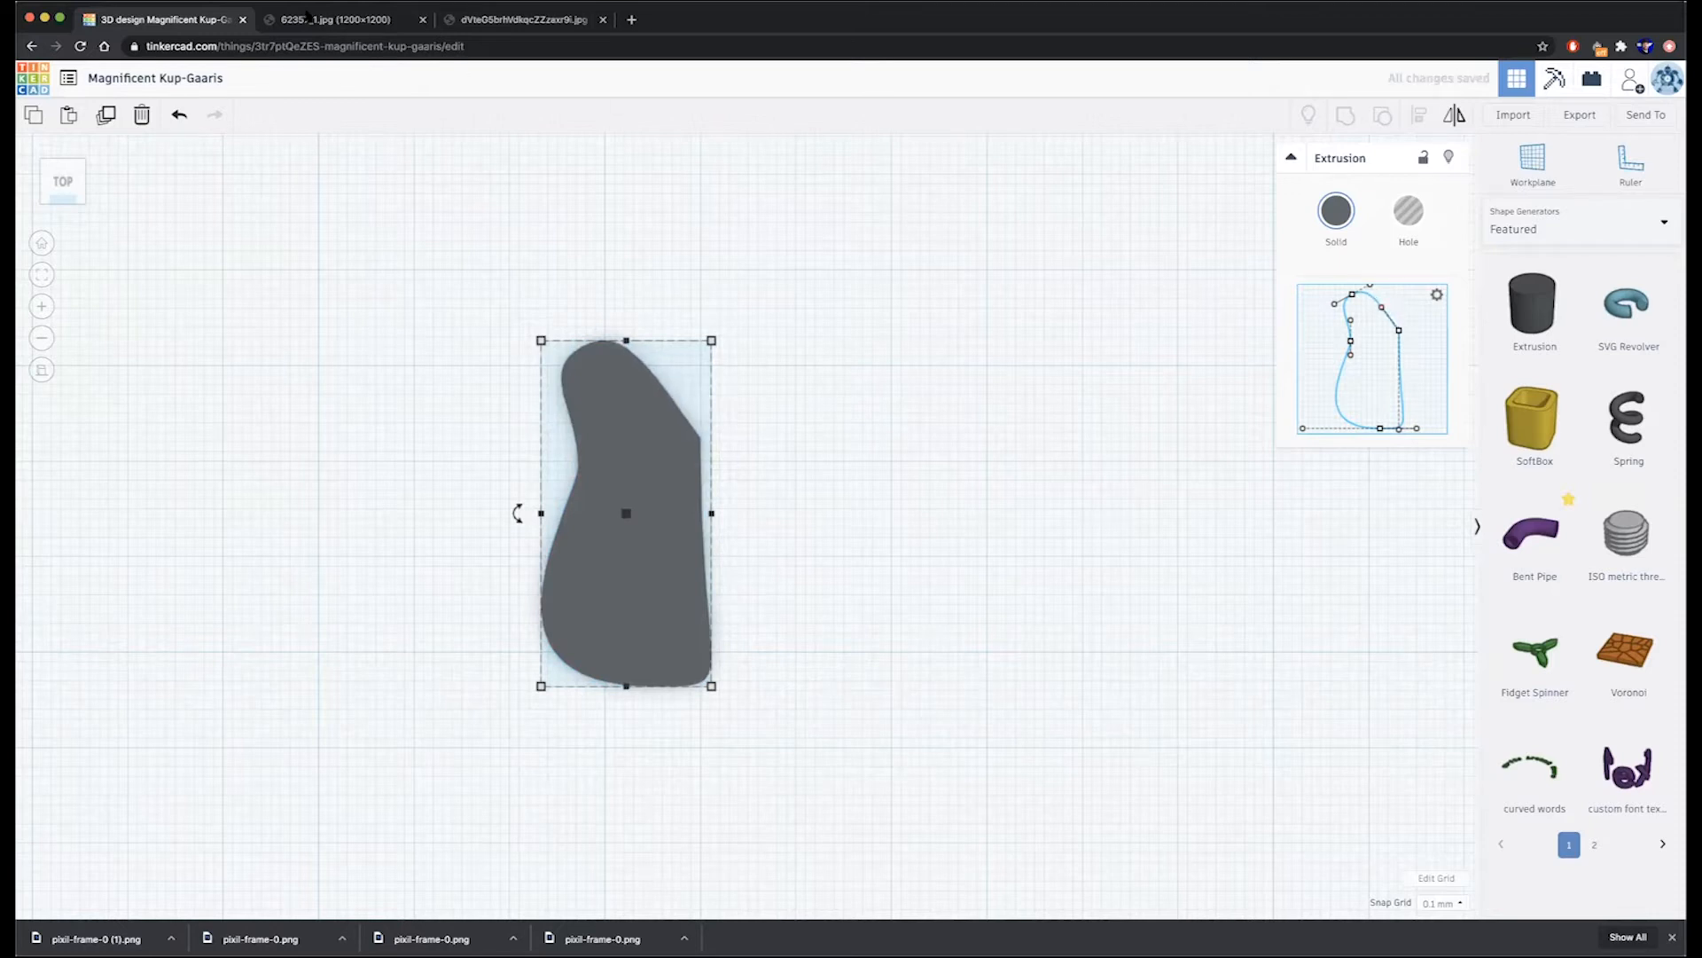
- Check both guitar photos and reshape the profile's upper-right corner into a raised tip with a concave neck cutaway
left_click(337, 19)
left_click(525, 20)
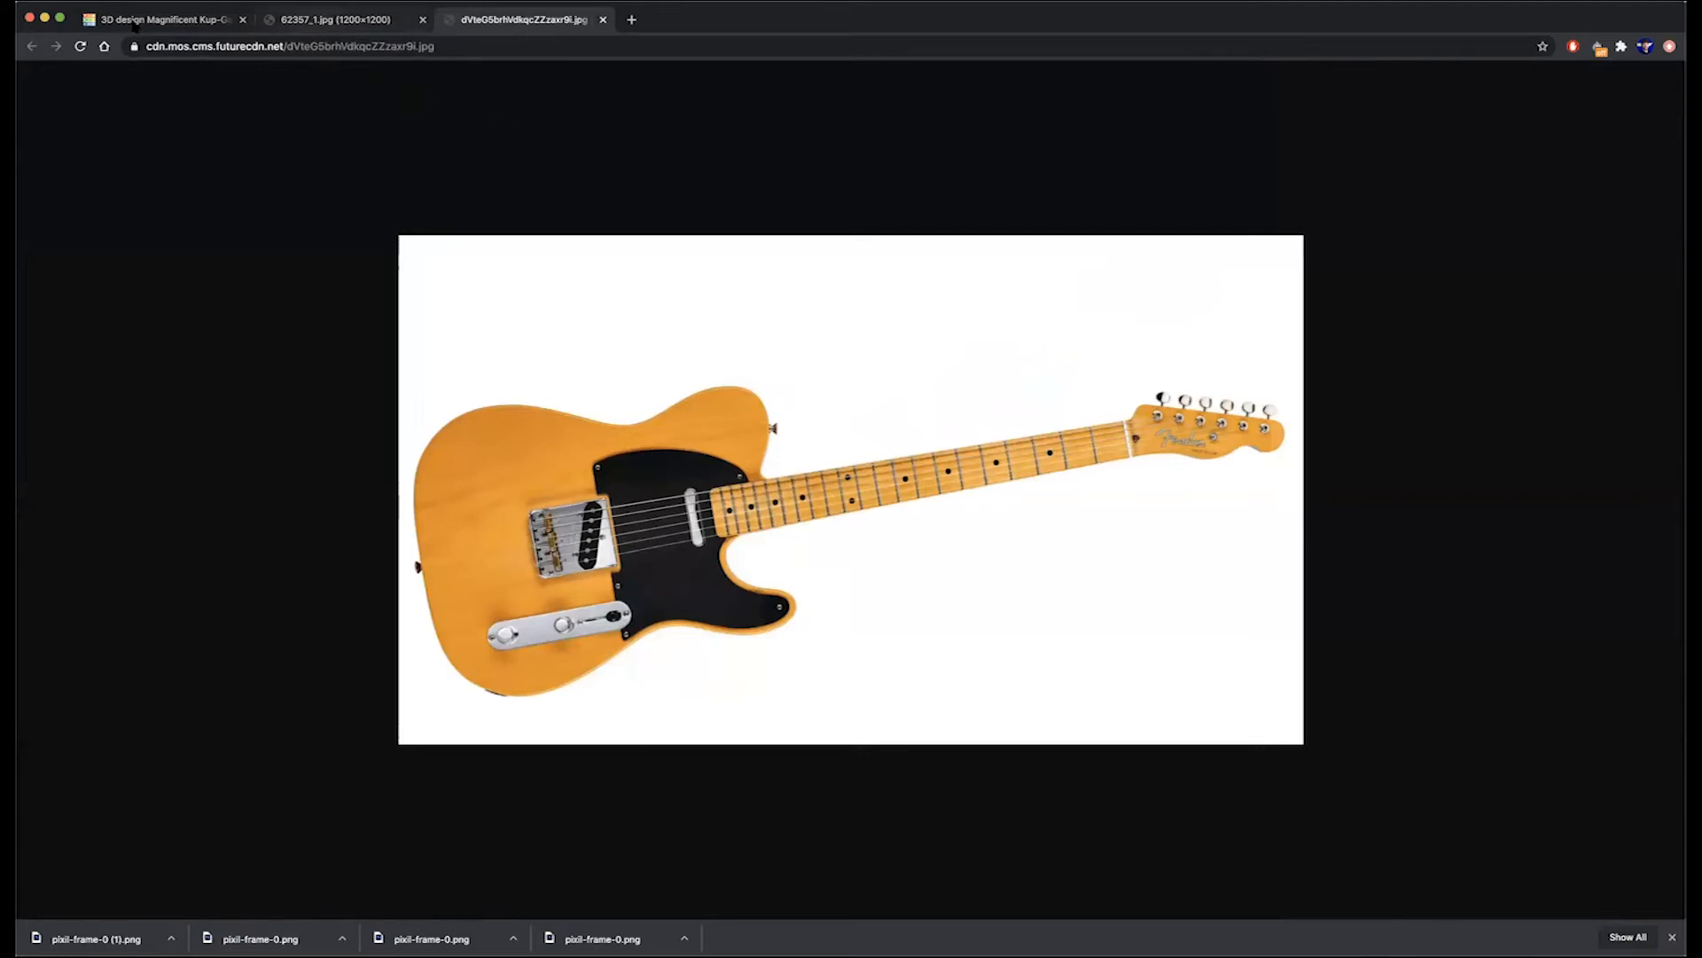
left_click(165, 21)
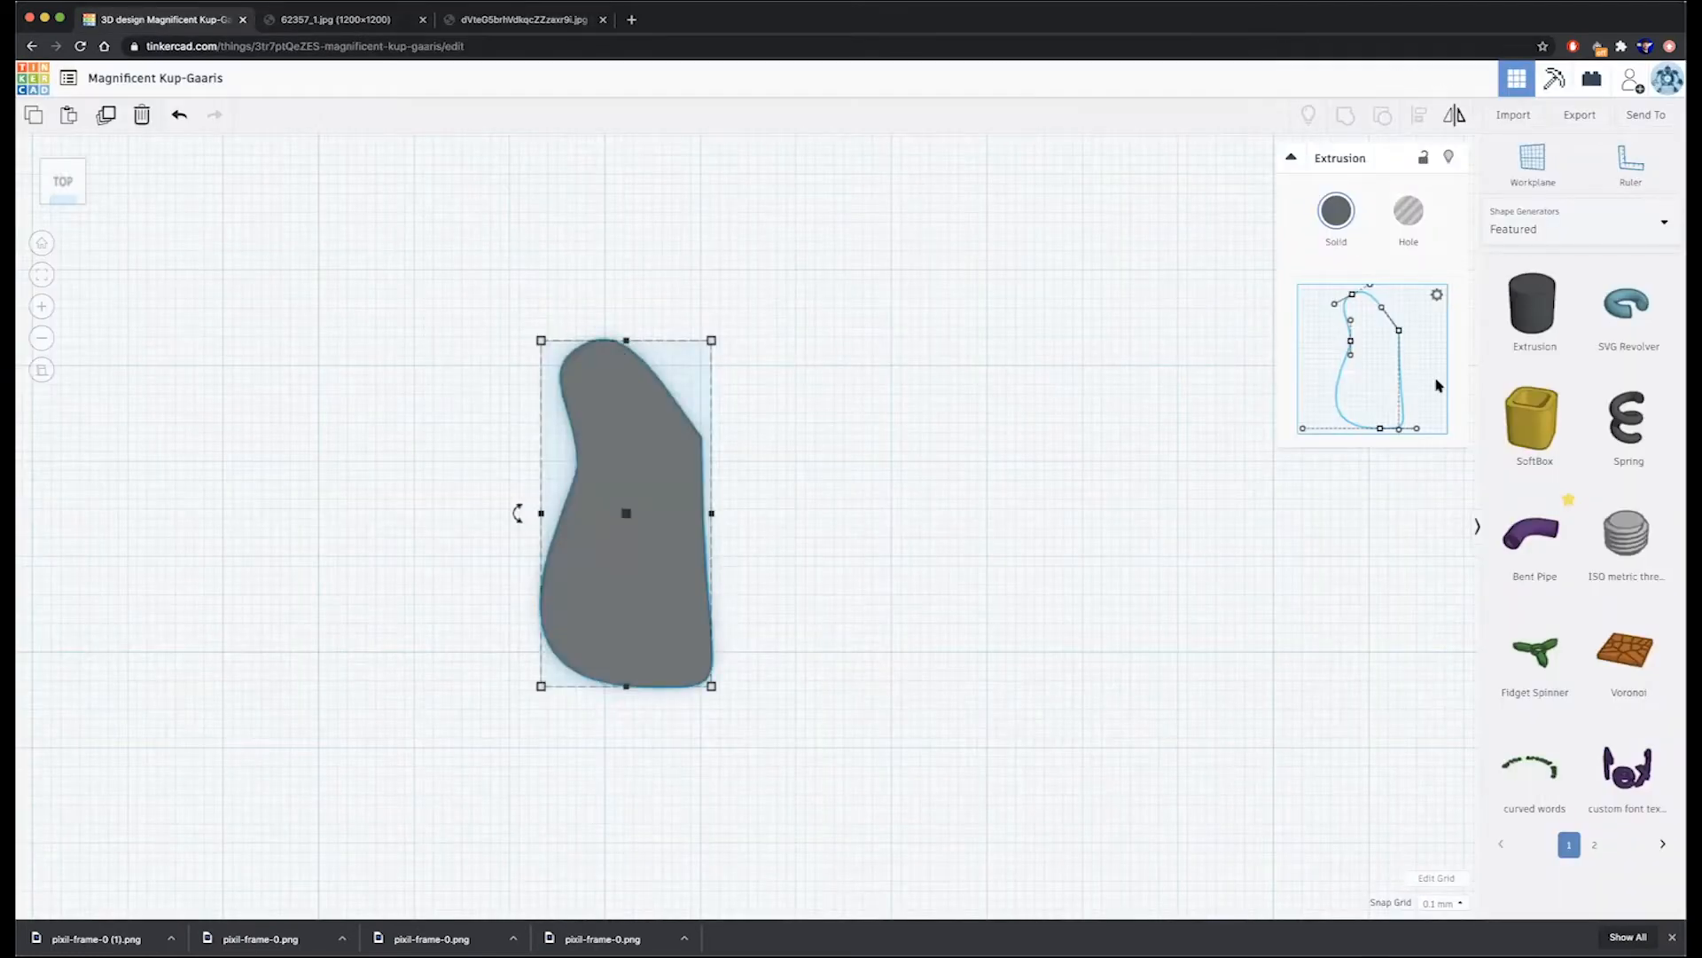
mouse_move(1400, 333)
left_mouse_down()
mouse_move(1381, 294)
mouse_move(1391, 323)
left_mouse_up()
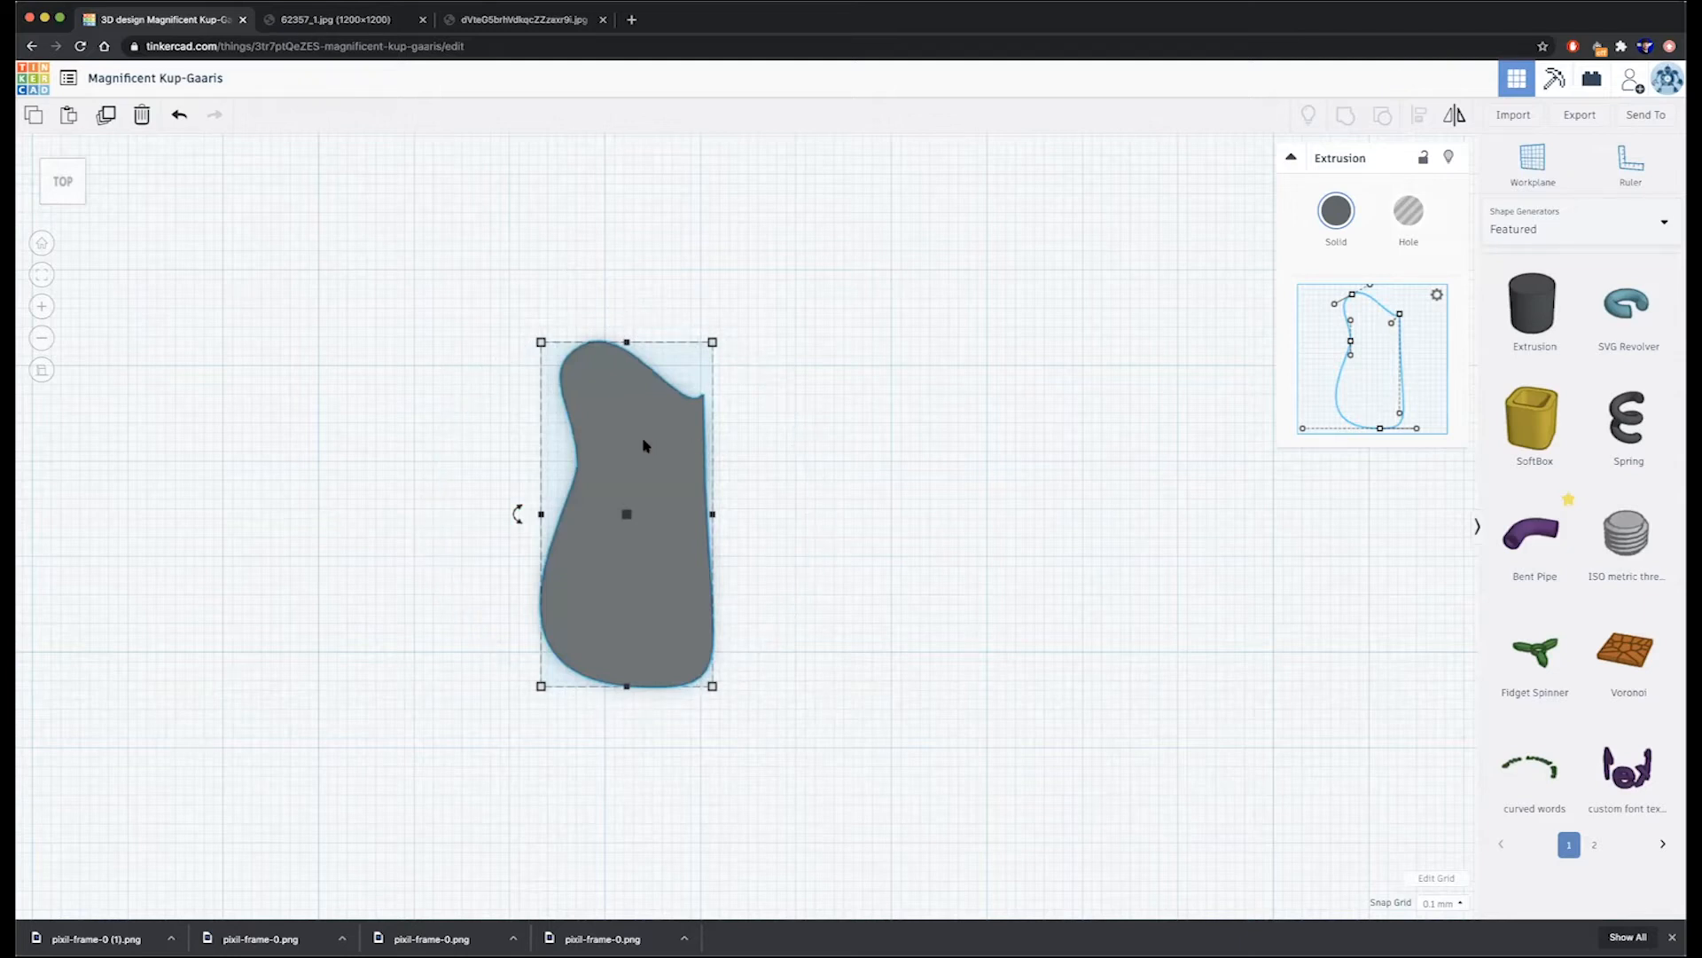
- Duplicate the half body to the right of the original and mirror the copy horizontally
left_click_drag(640, 445, 897, 454, "alt")
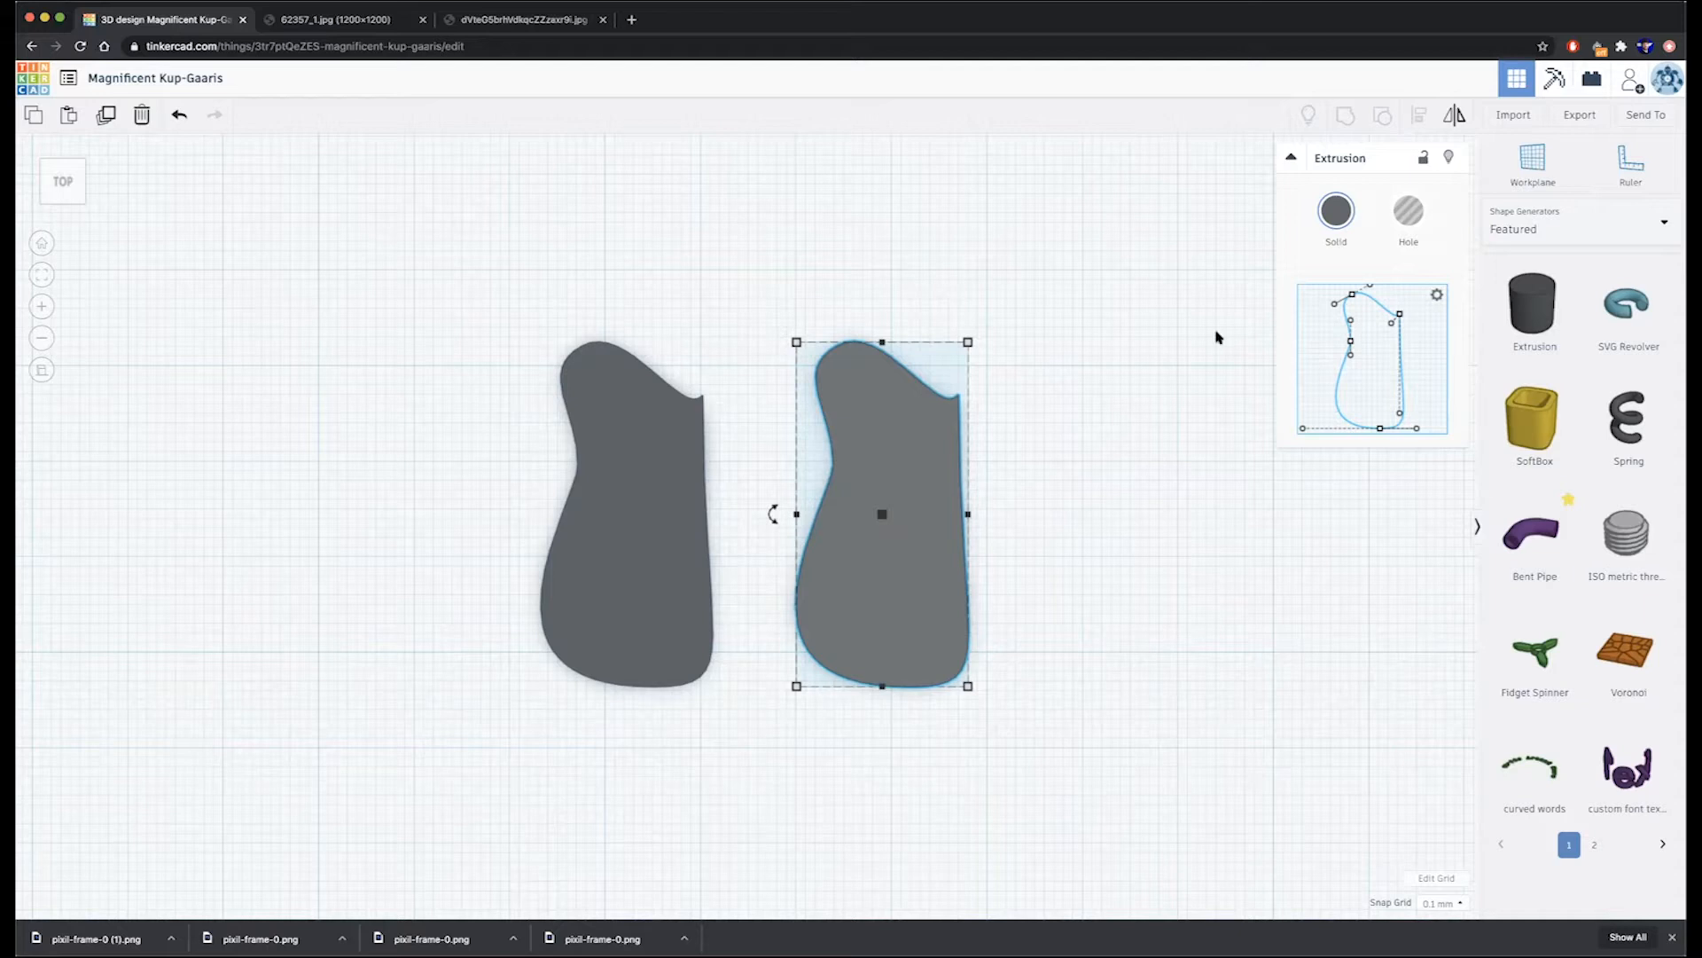
left_click(1454, 115)
left_click(900, 705)
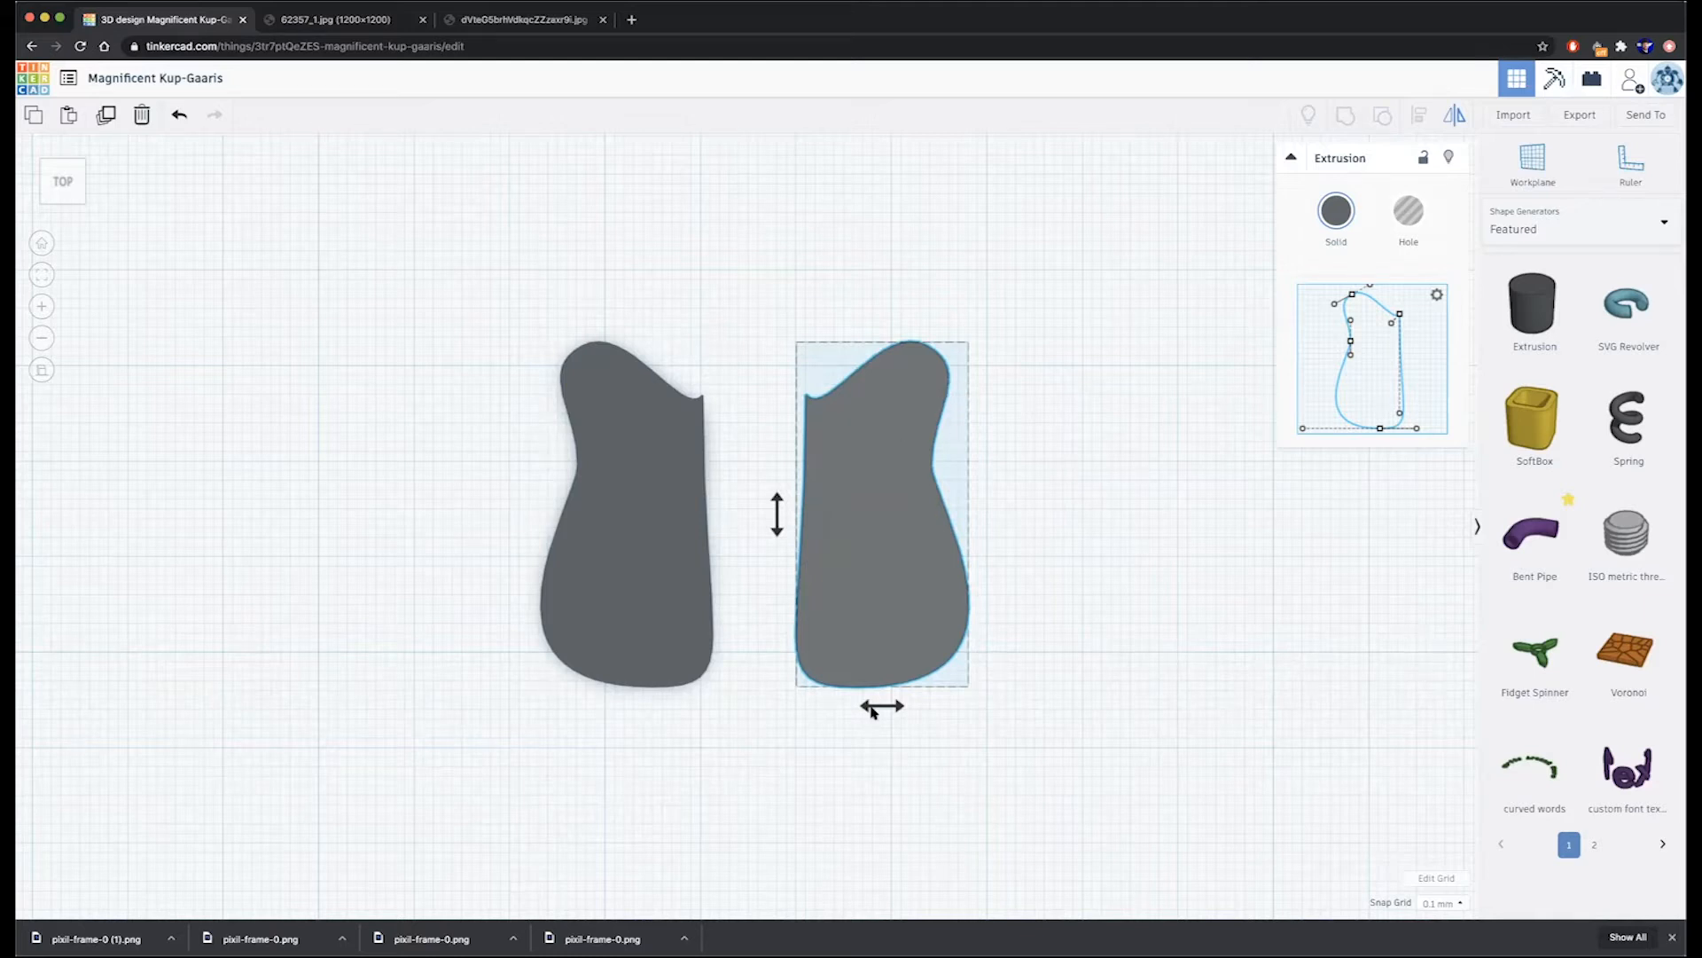
- Flip the copied half back horizontally and compare the body cutaways in both guitar photos
left_click(873, 708)
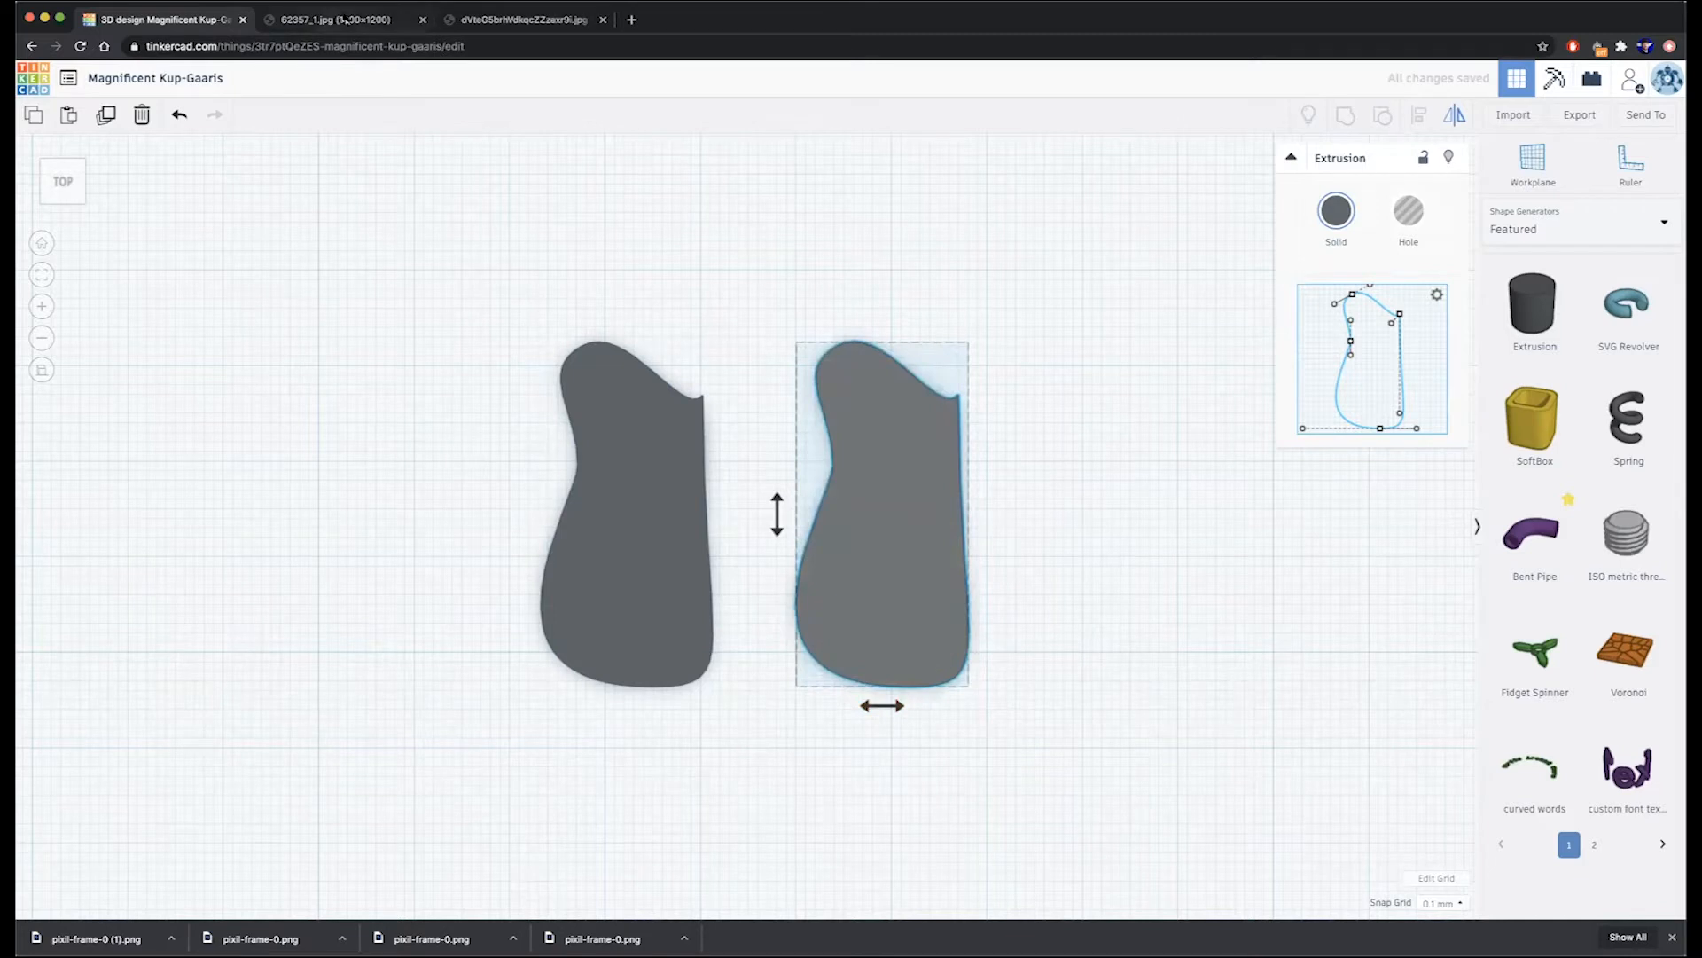
left_click(344, 19)
left_click(550, 17)
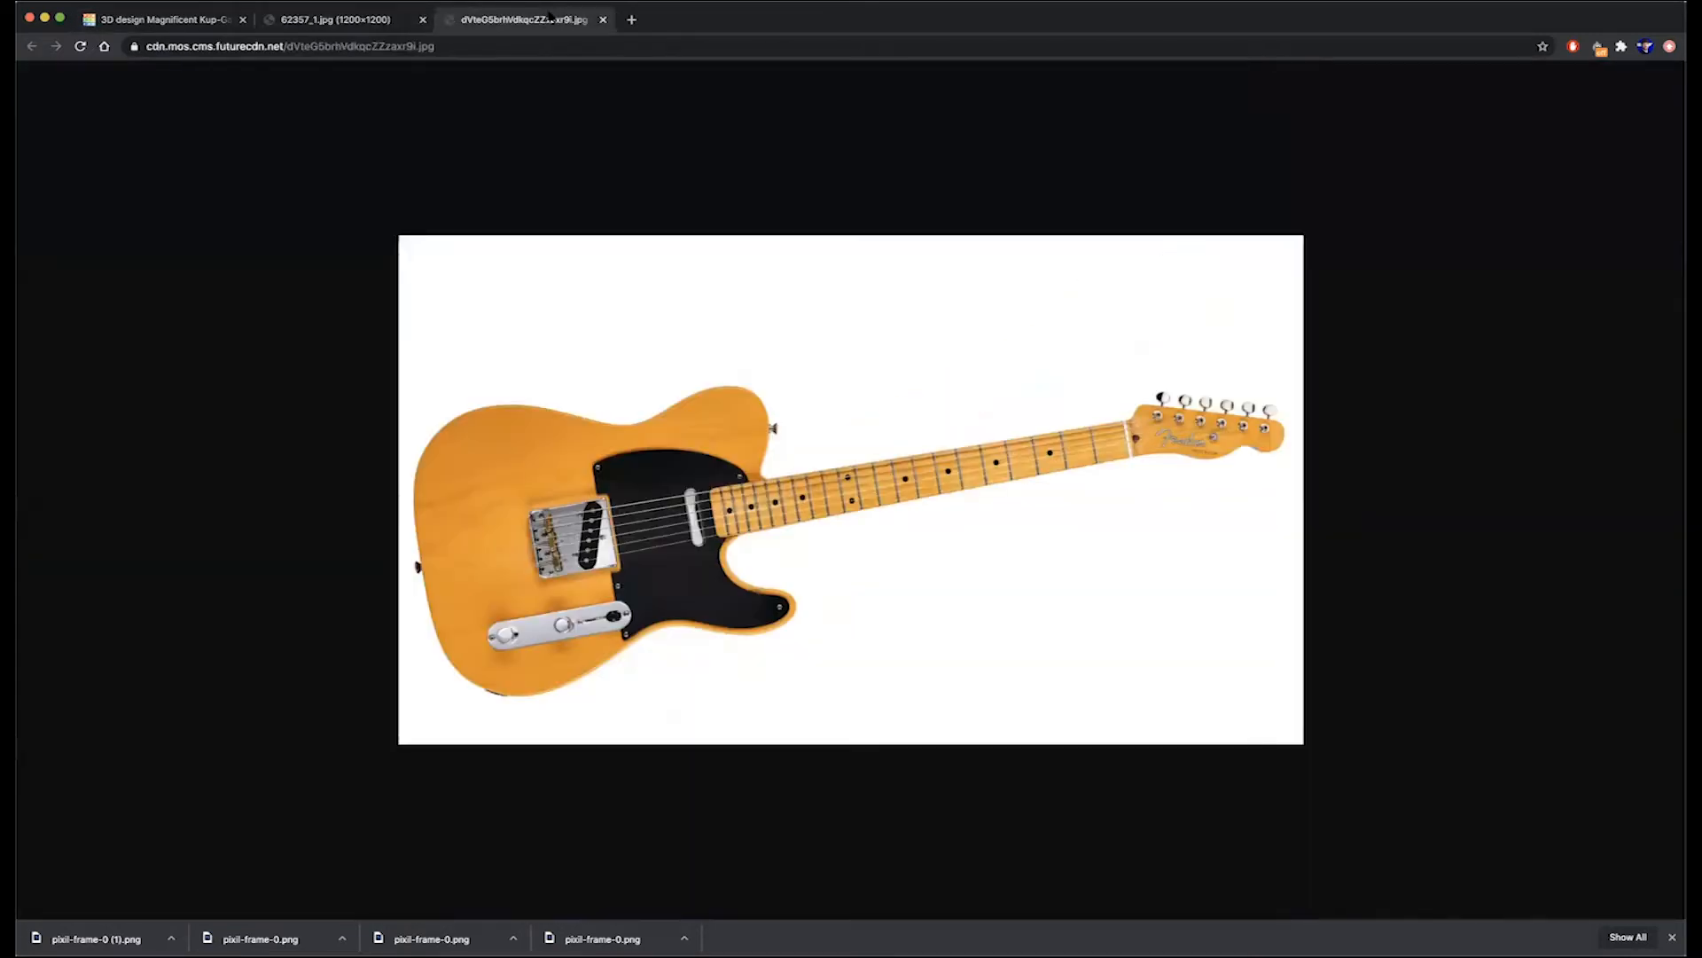
left_click(341, 18)
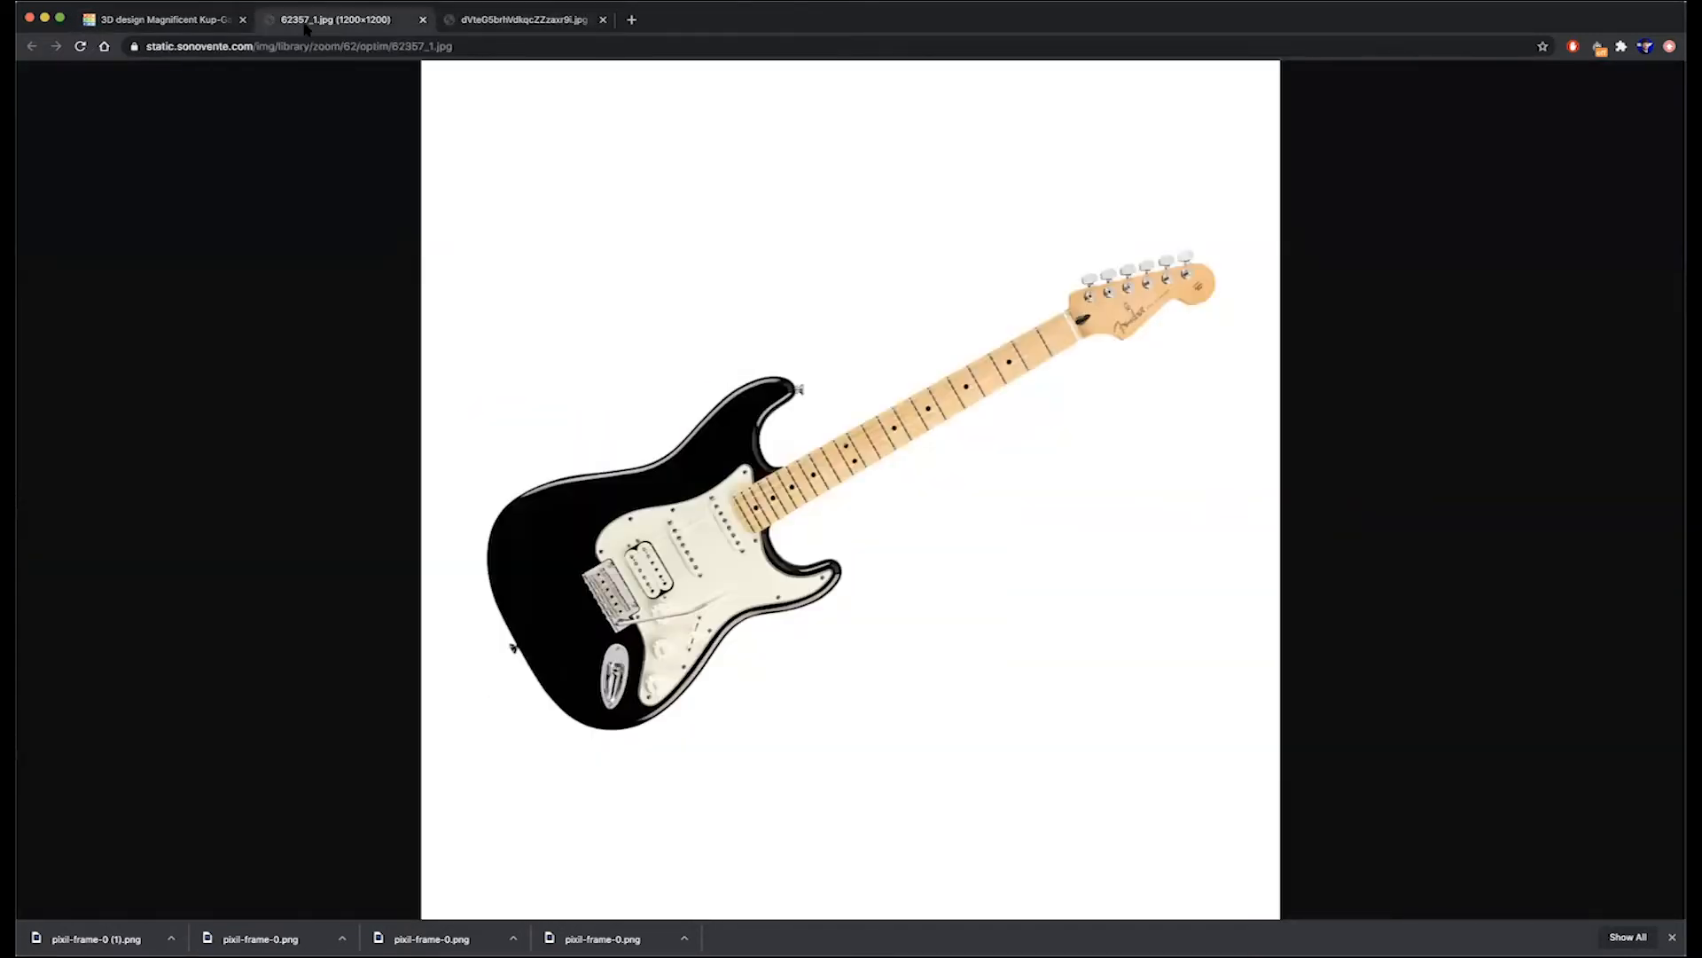
left_click(164, 16)
left_click(544, 30)
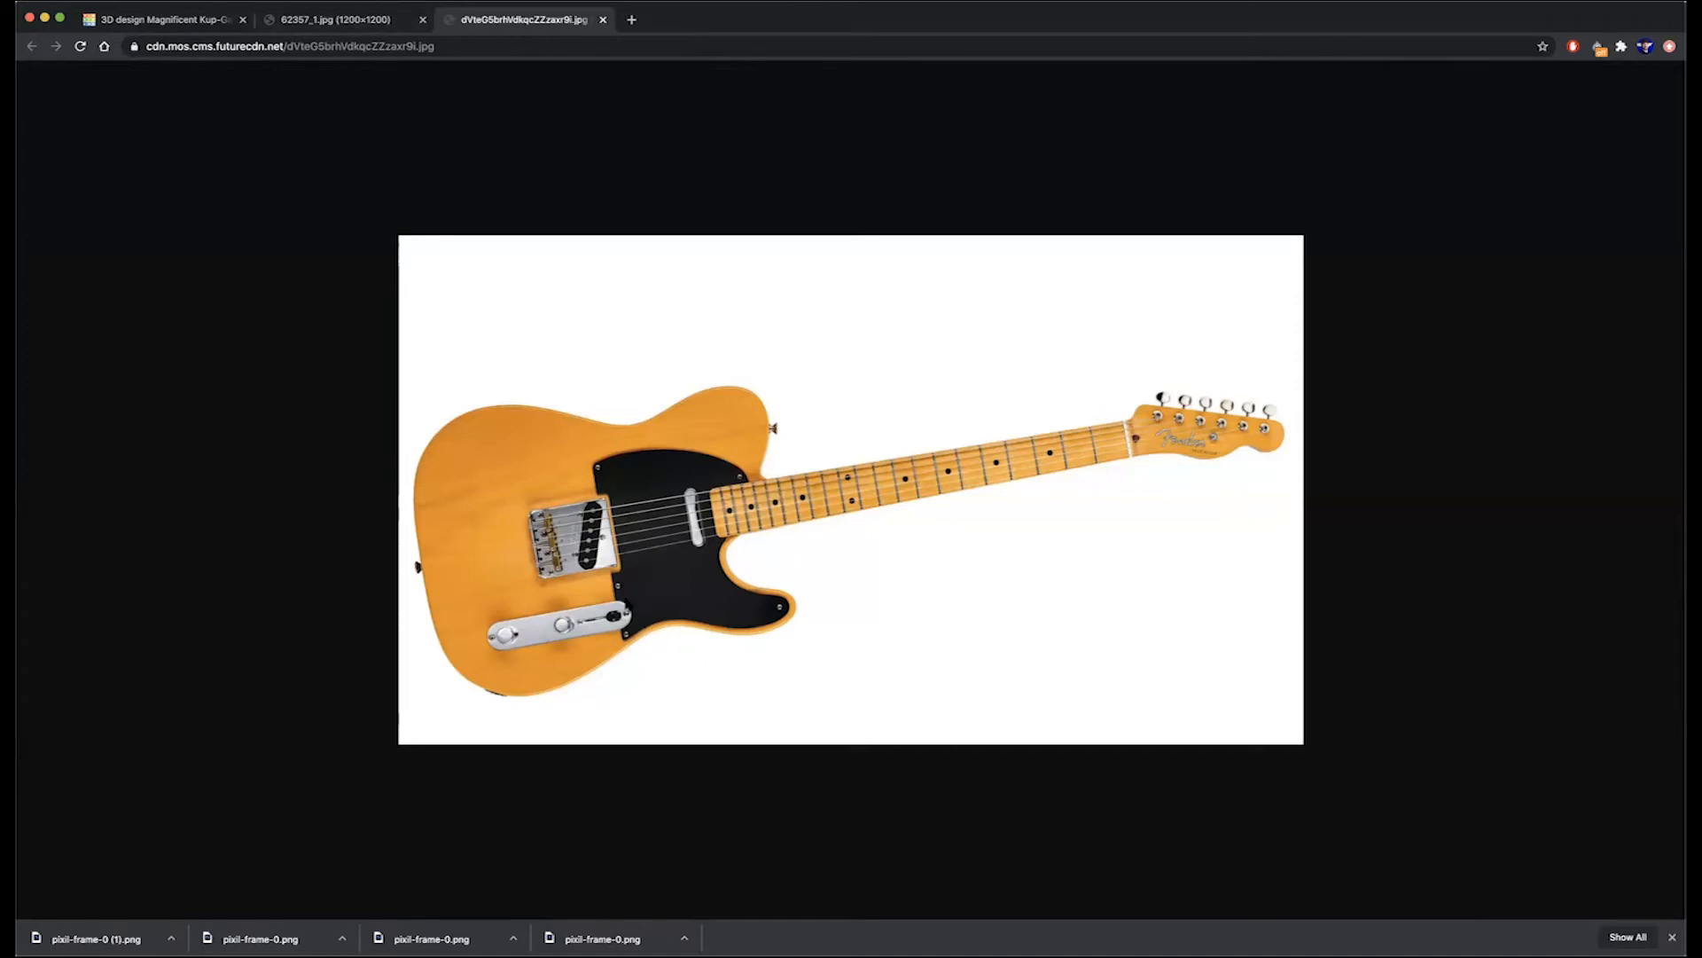
left_click(209, 21)
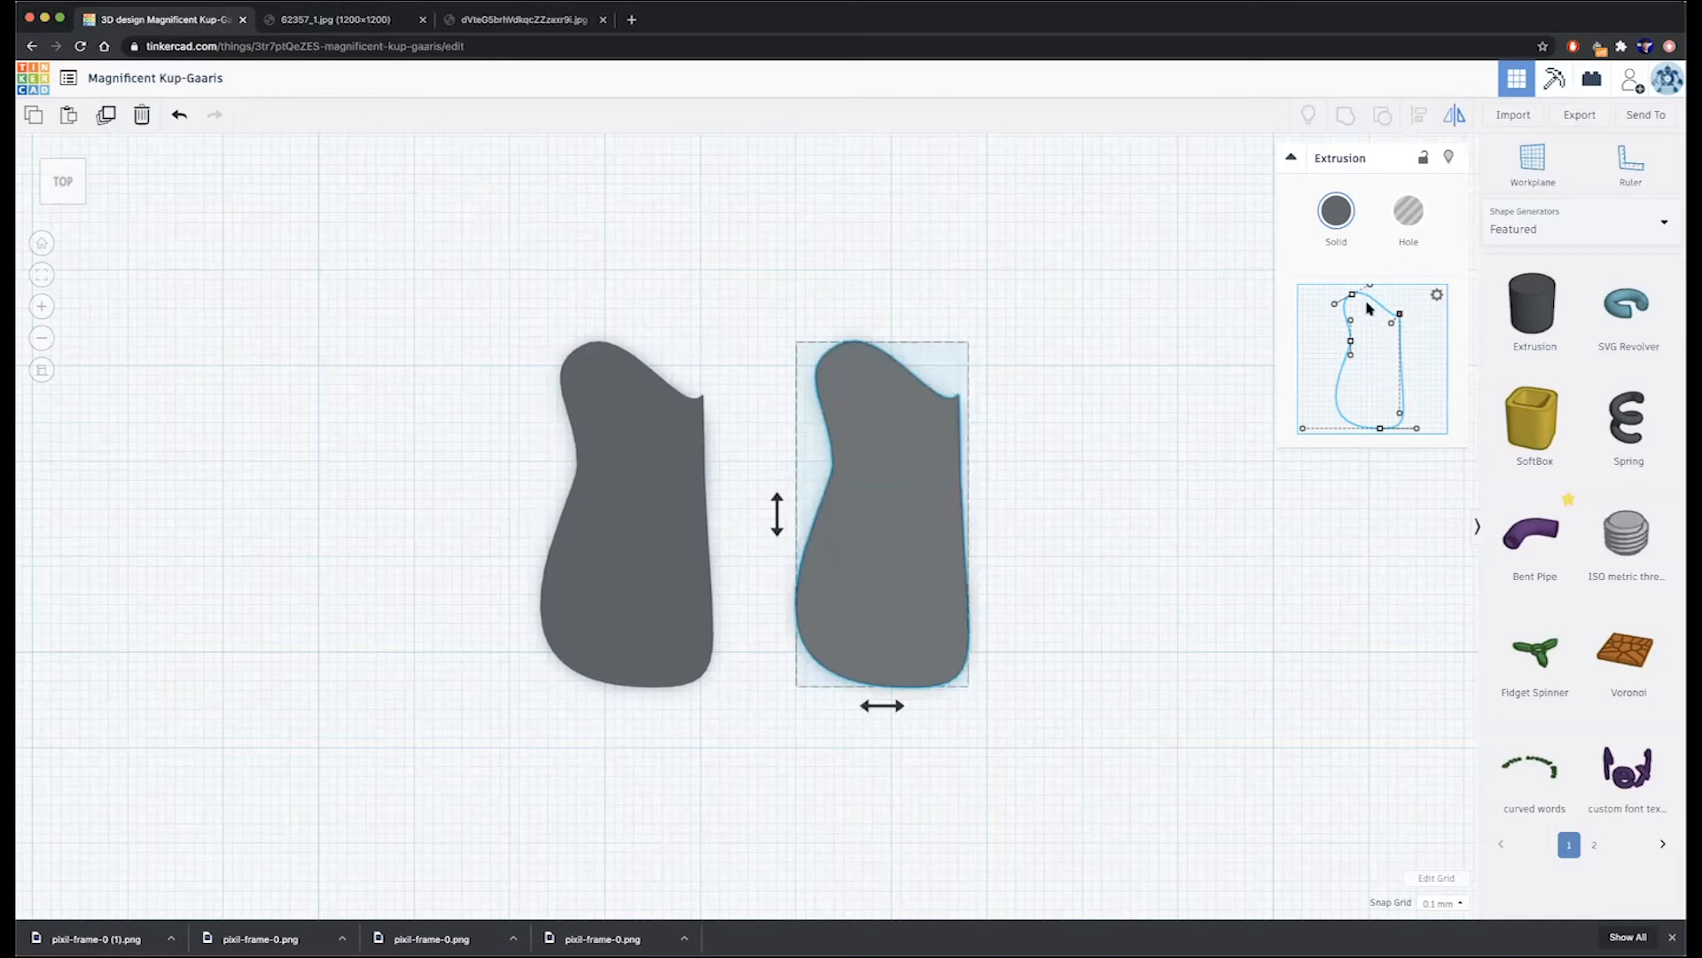
left_click_drag(1391, 323, 1385, 328)
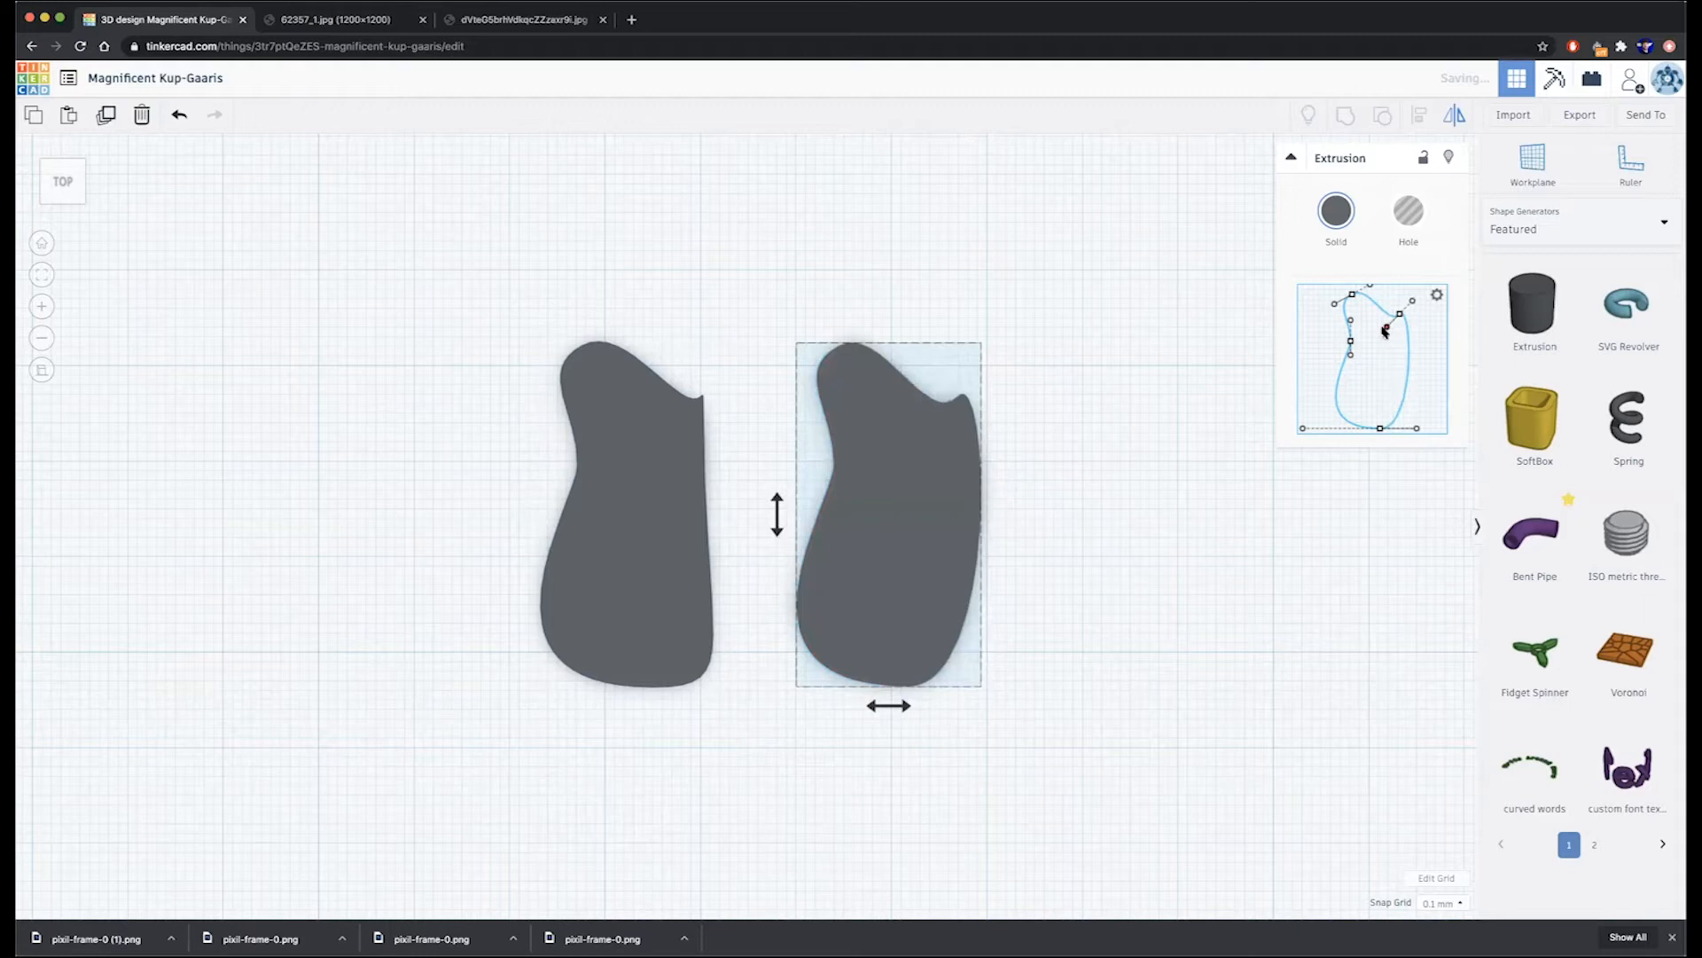
key("super+z")
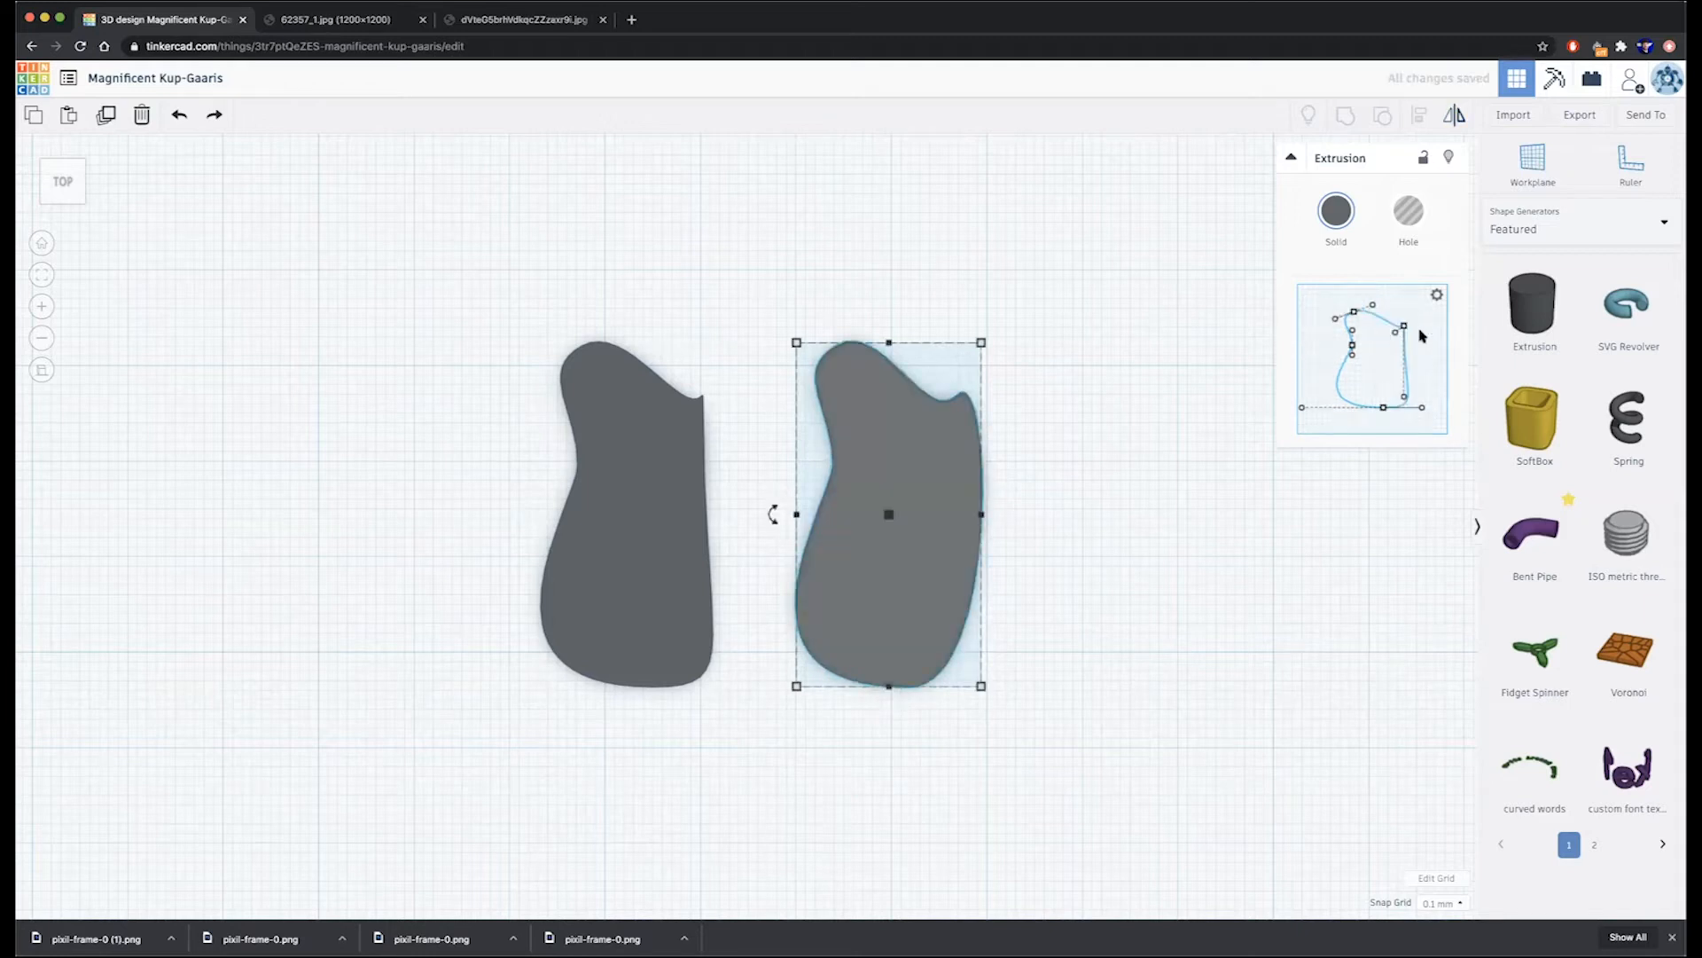
key("Delete")
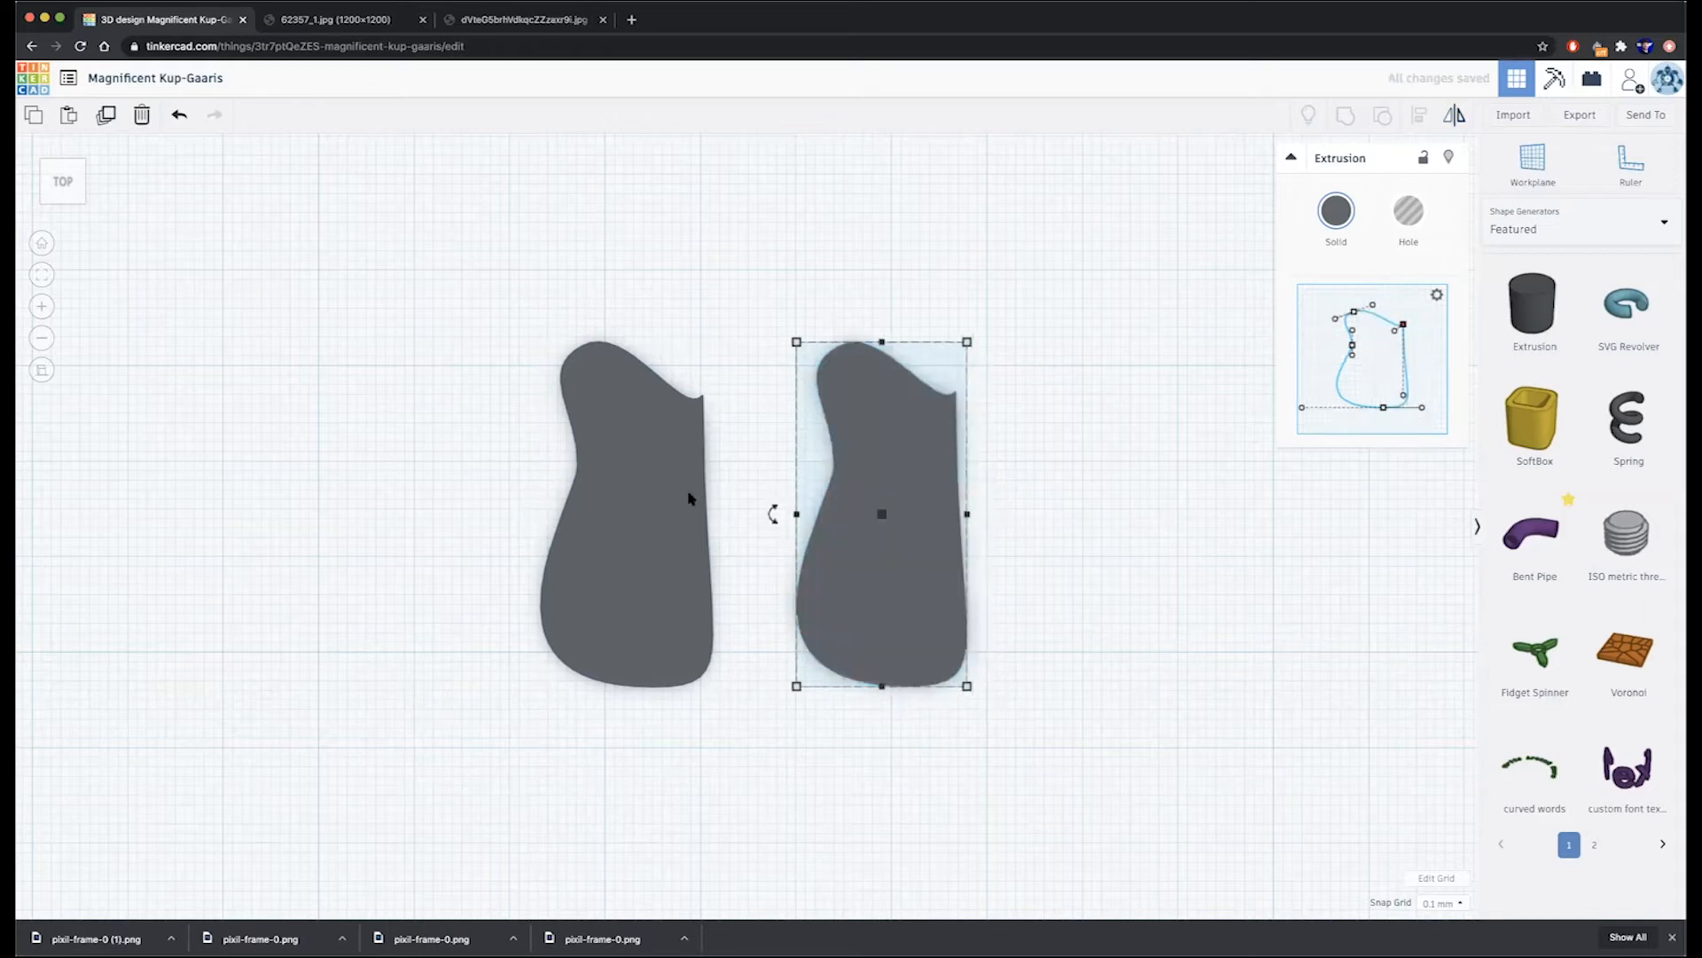
- Duplicate the left half body to its right and reshape the copy with a deeper neck cutaway and narrower horn
left_click(642, 471)
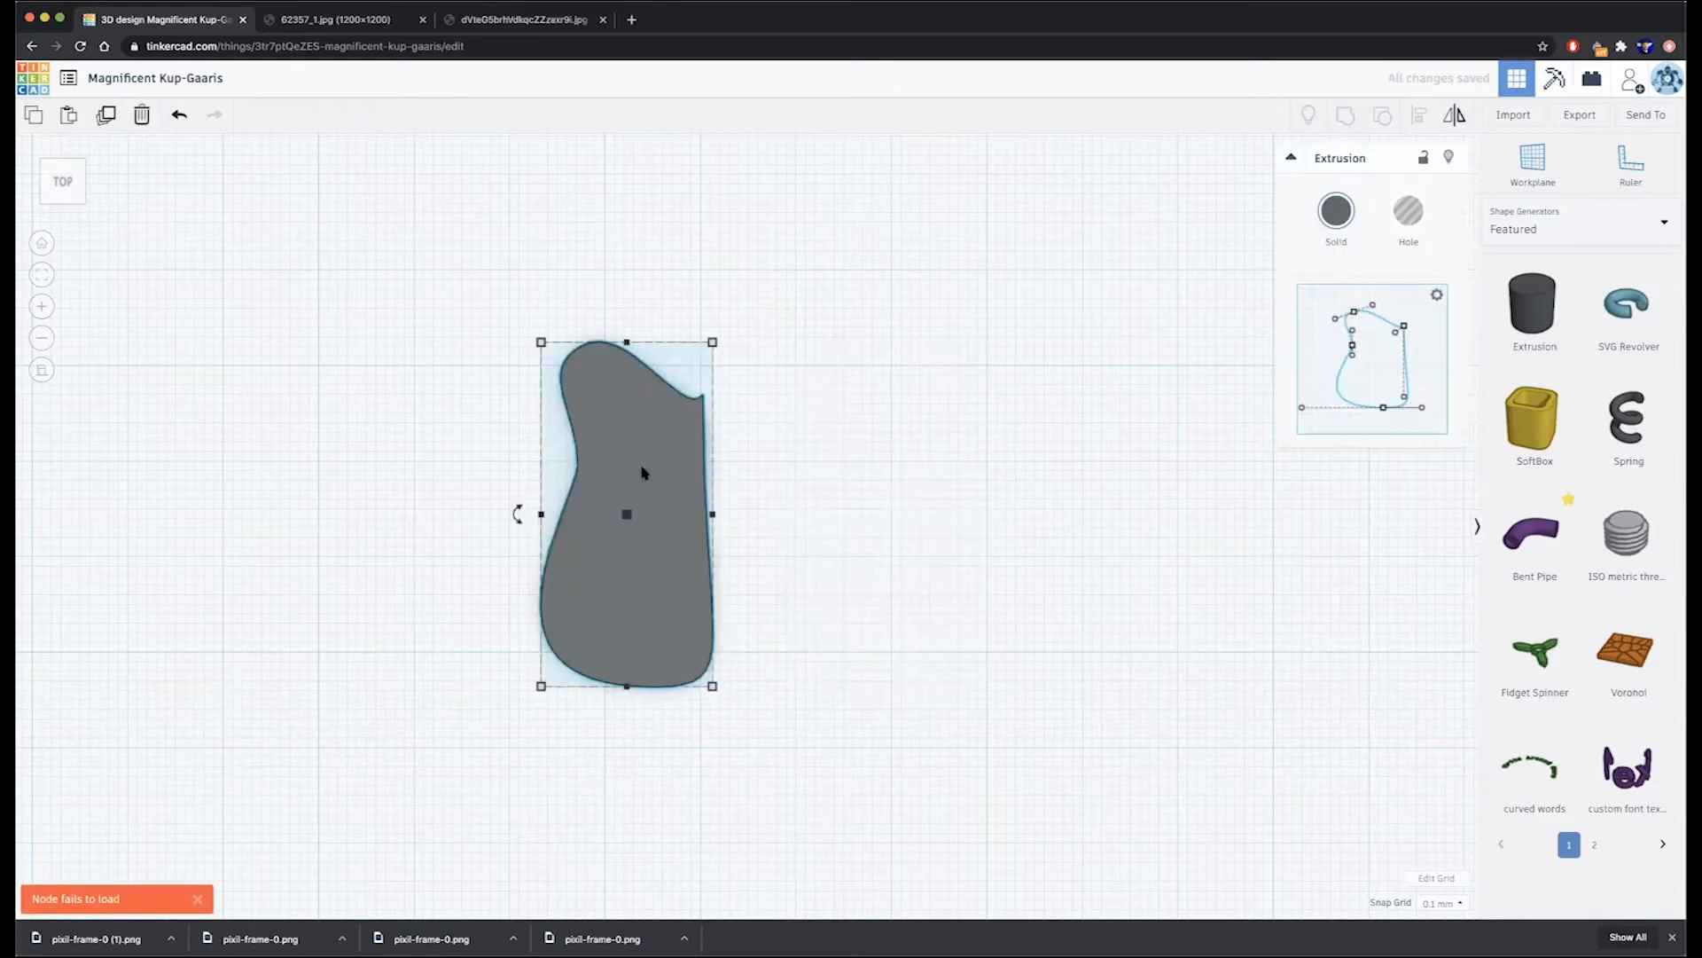
key("ctrl+d")
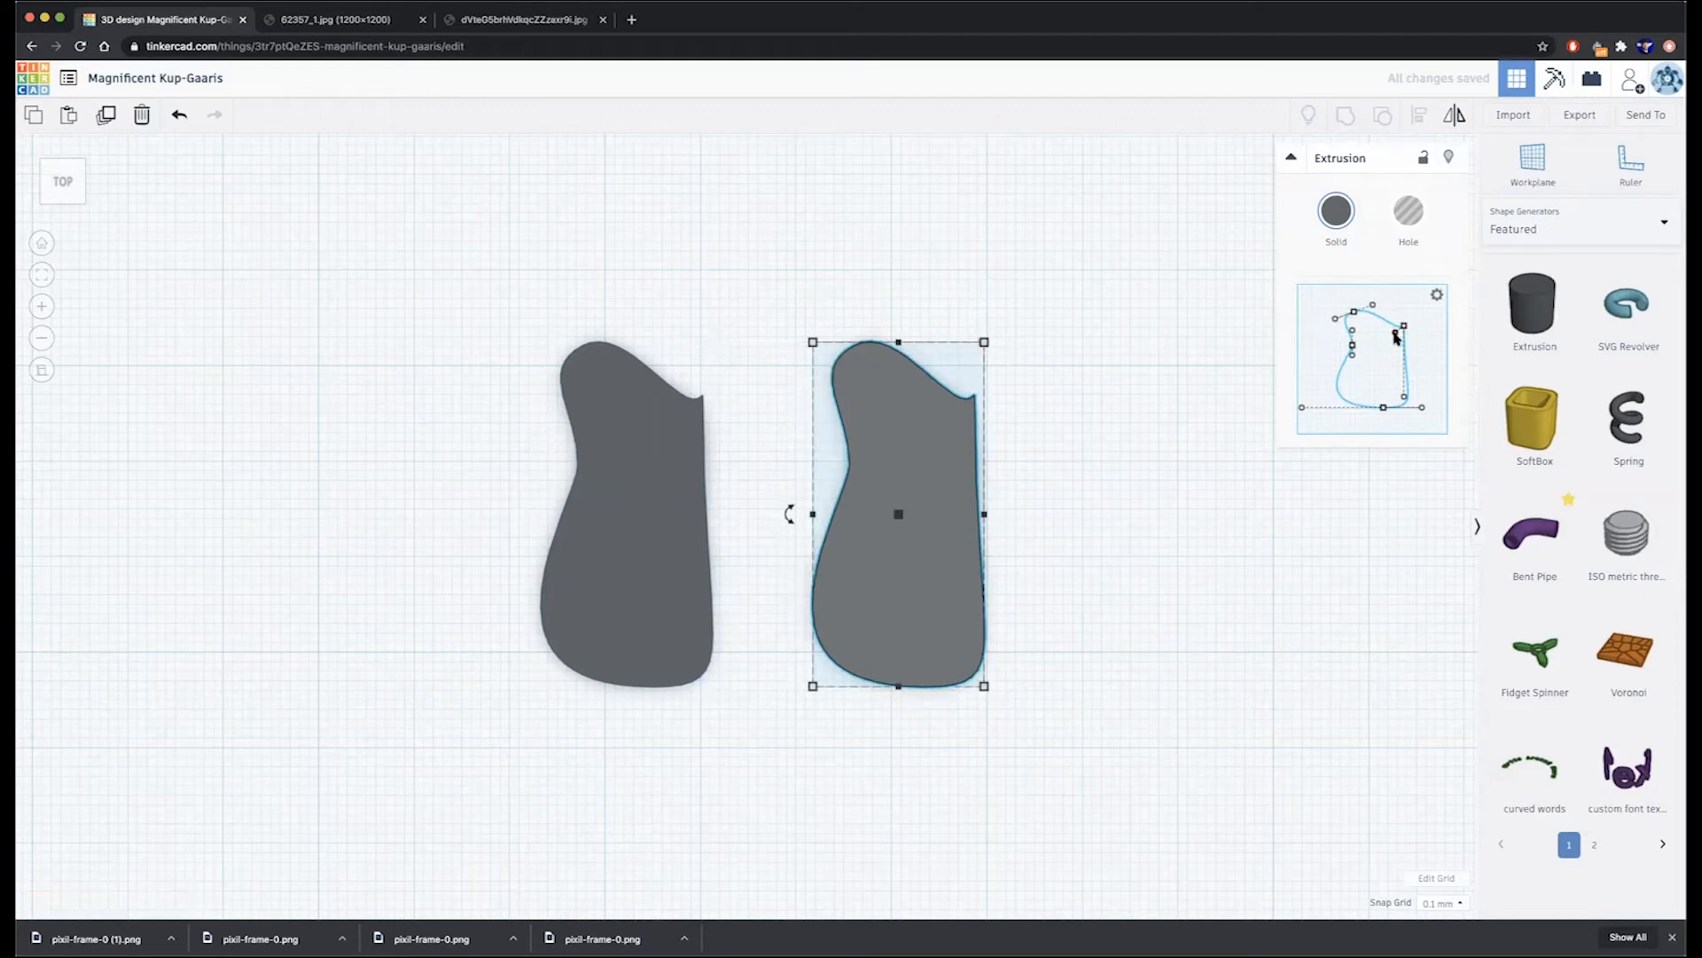
mouse_move(1394, 337)
left_mouse_down()
mouse_move(1364, 350)
mouse_move(1355, 316)
mouse_move(1405, 347)
left_mouse_up()
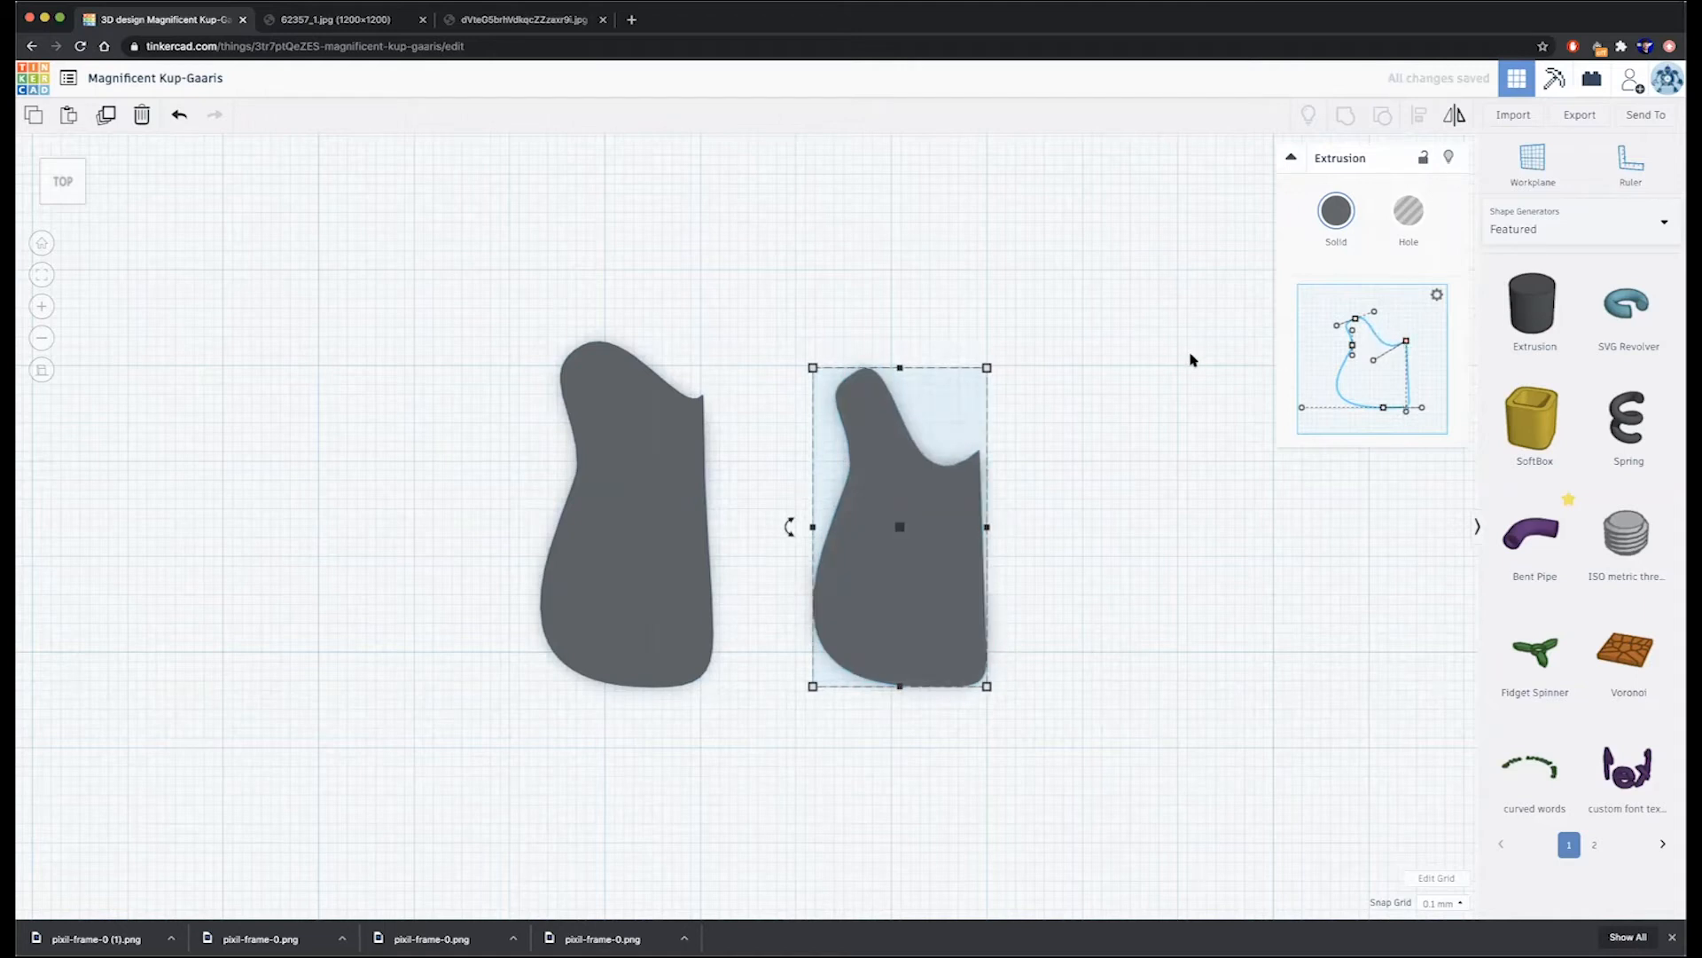
left_click_drag(1406, 344, 1409, 333)
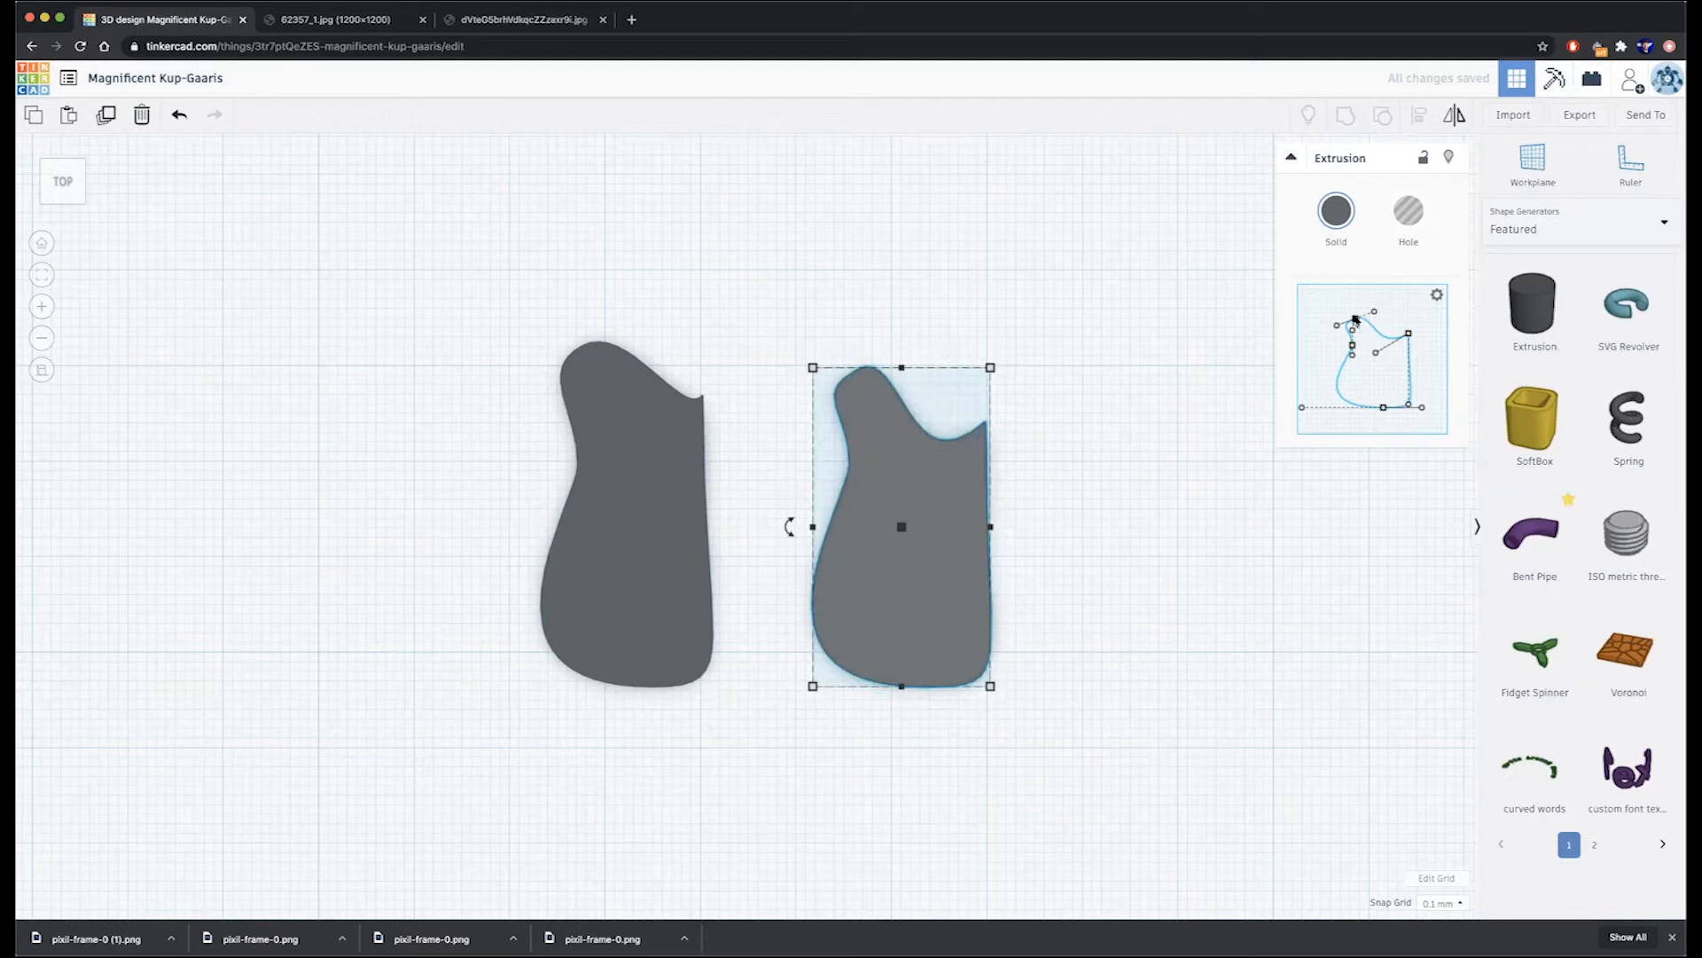
left_click_drag(1354, 319, 1353, 316)
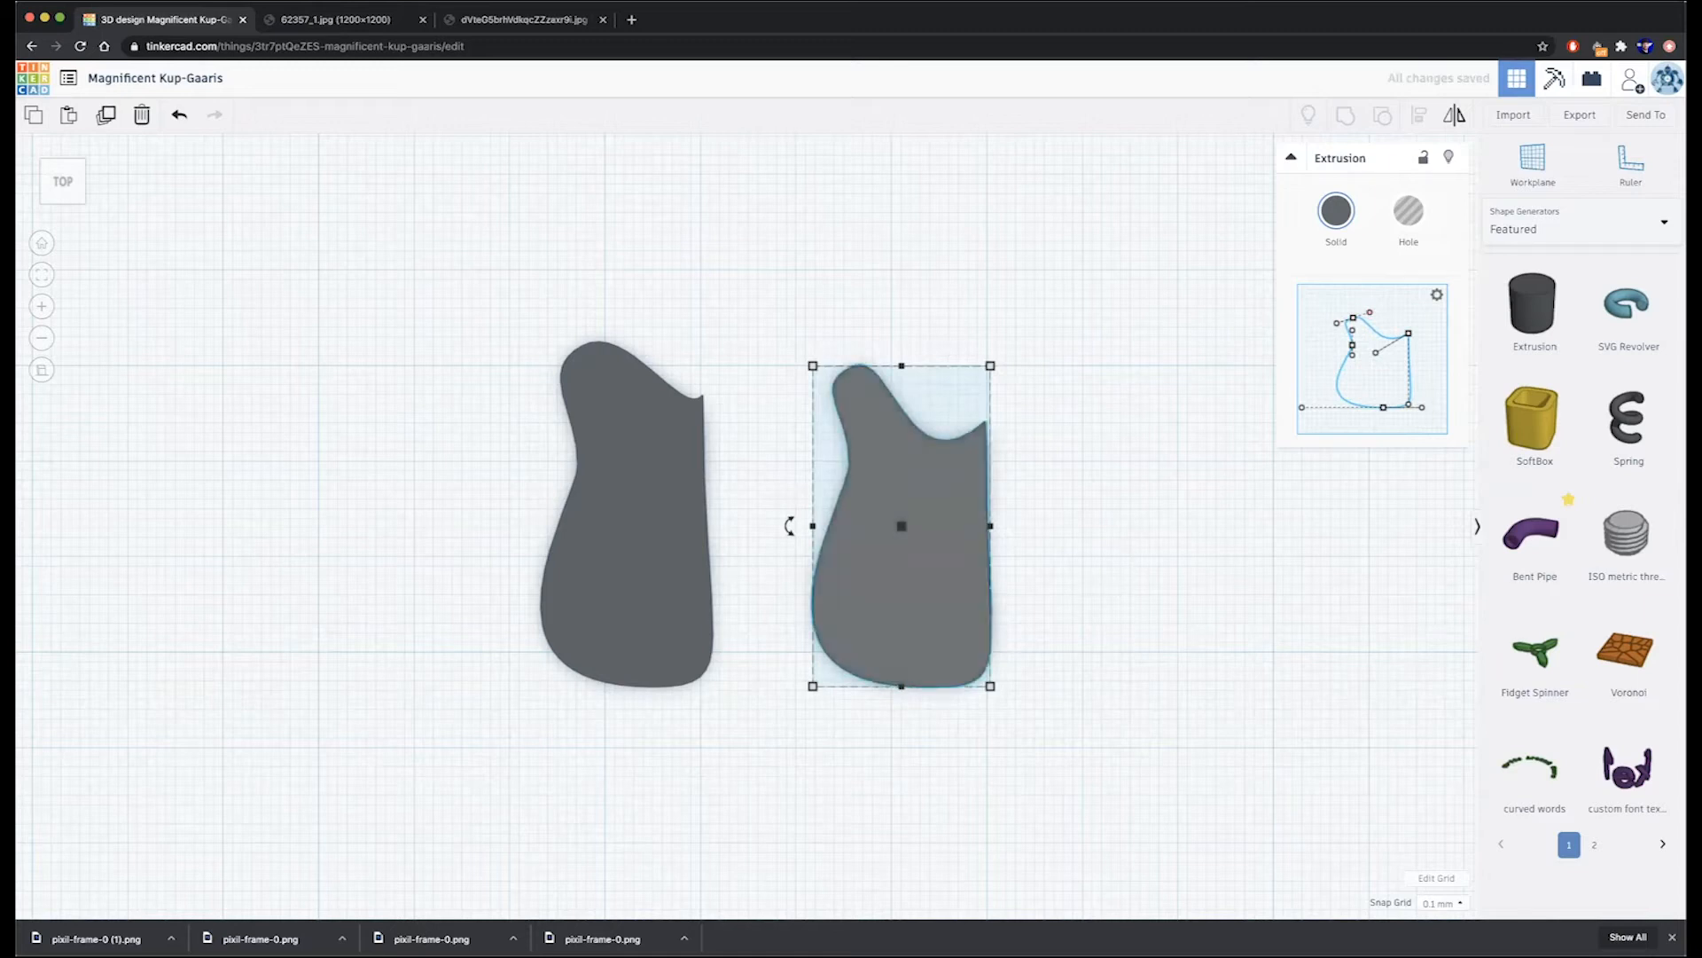
- Mirror the reshaped copy horizontally and move it up against the left half's inner edge
left_click(1455, 116)
left_click(899, 707)
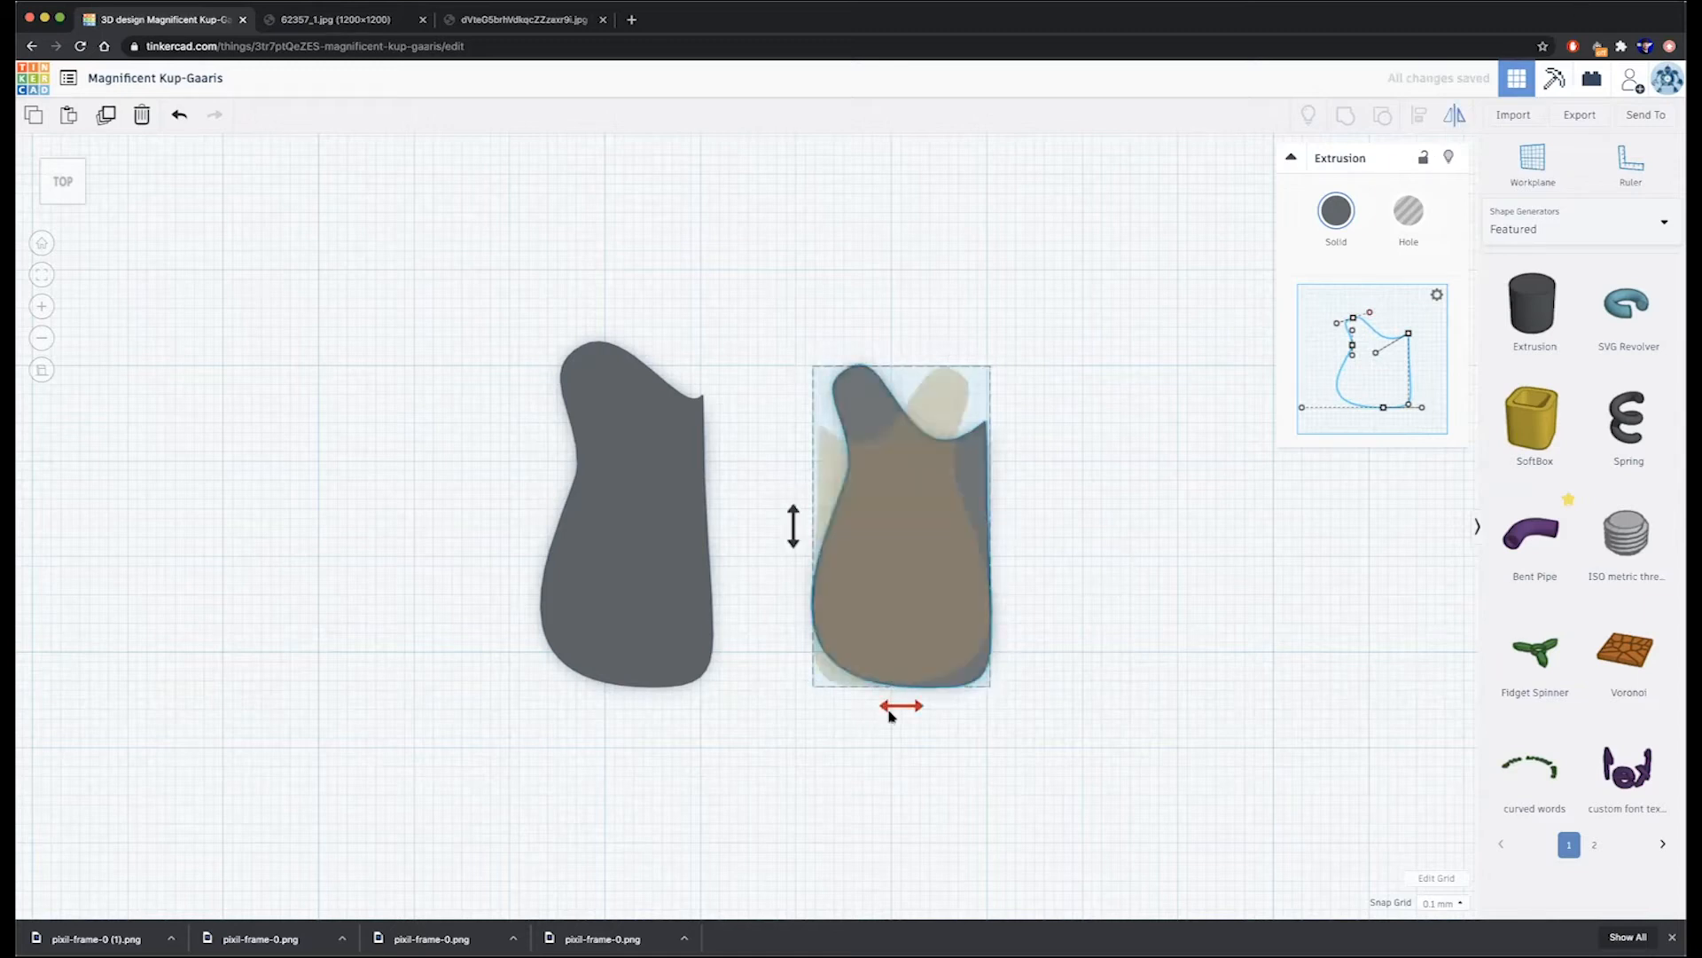
left_click_drag(909, 583, 812, 585)
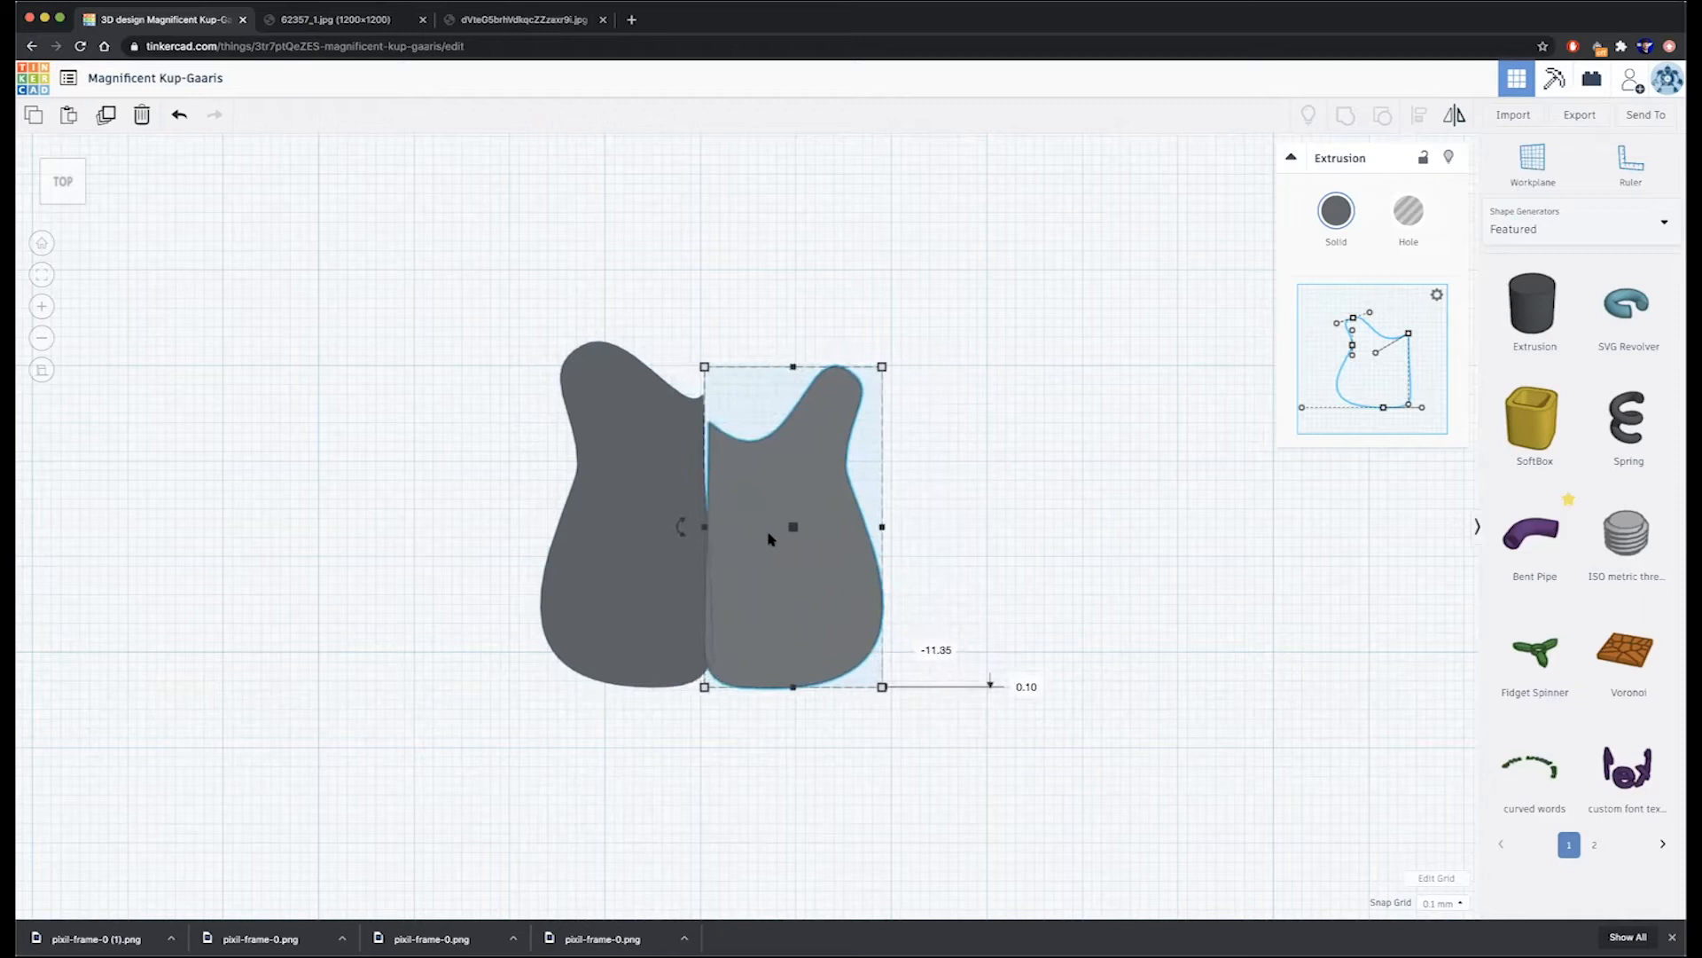
- Move both halves' inner top corners inward in their profiles and slide the right half over the left half
left_click(657, 470)
left_click_drag(1400, 326, 1394, 327)
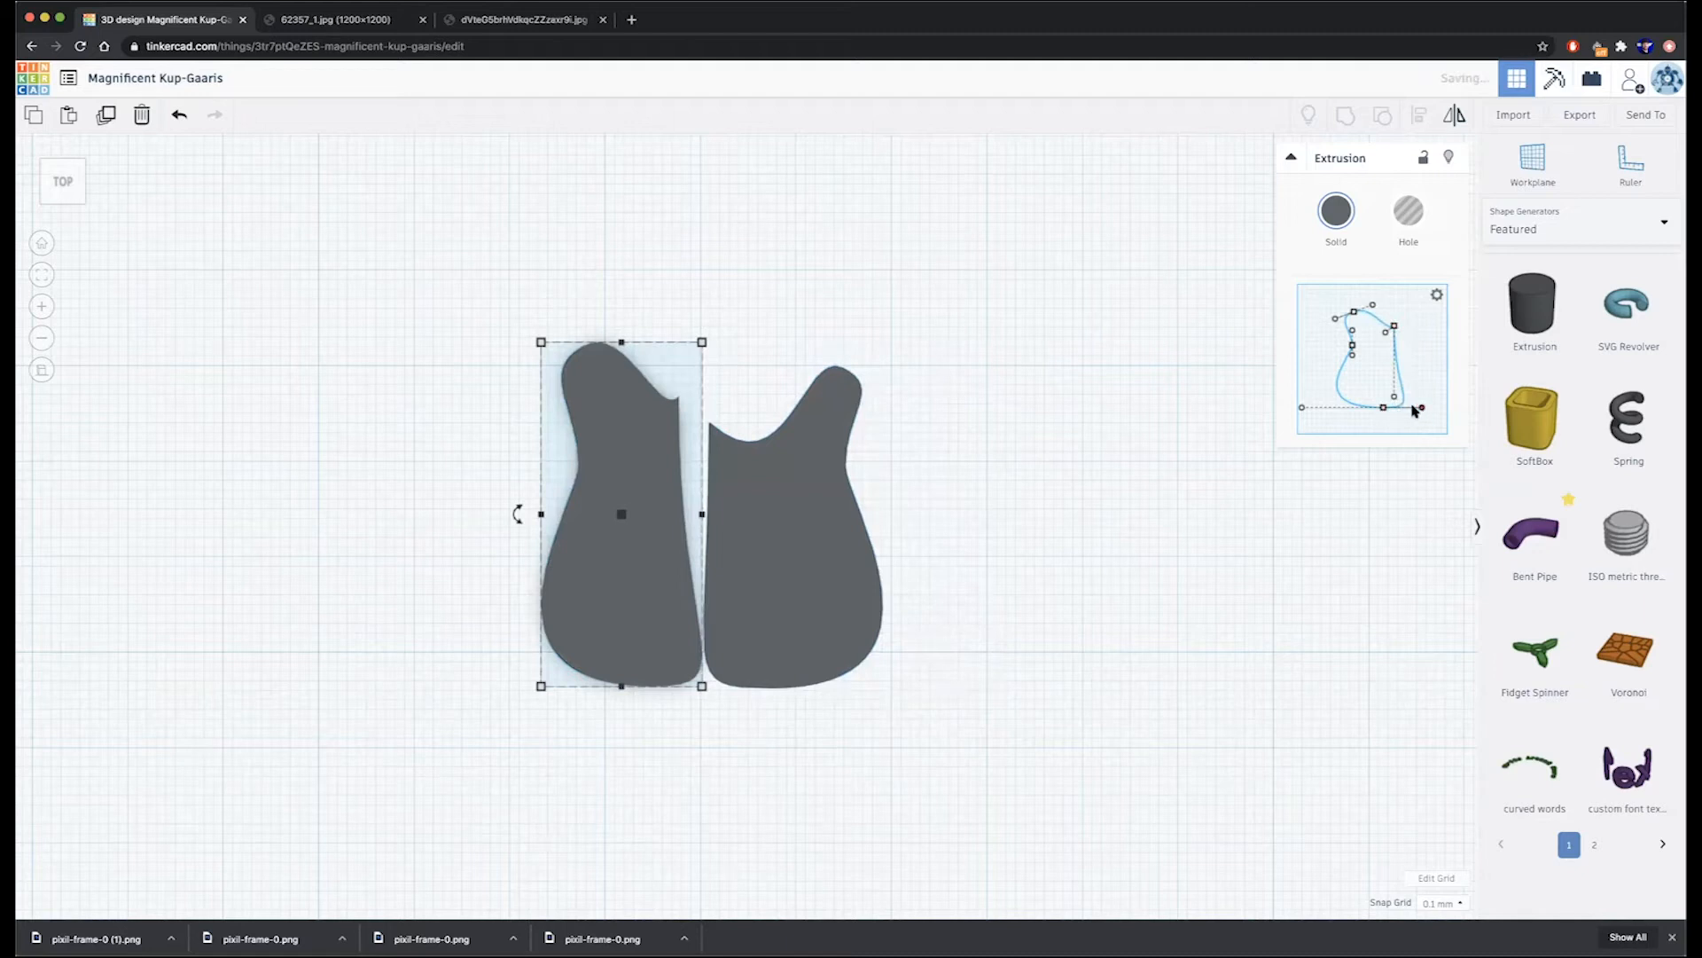
left_click_drag(1414, 410, 1414, 408)
key("ctrl+z")
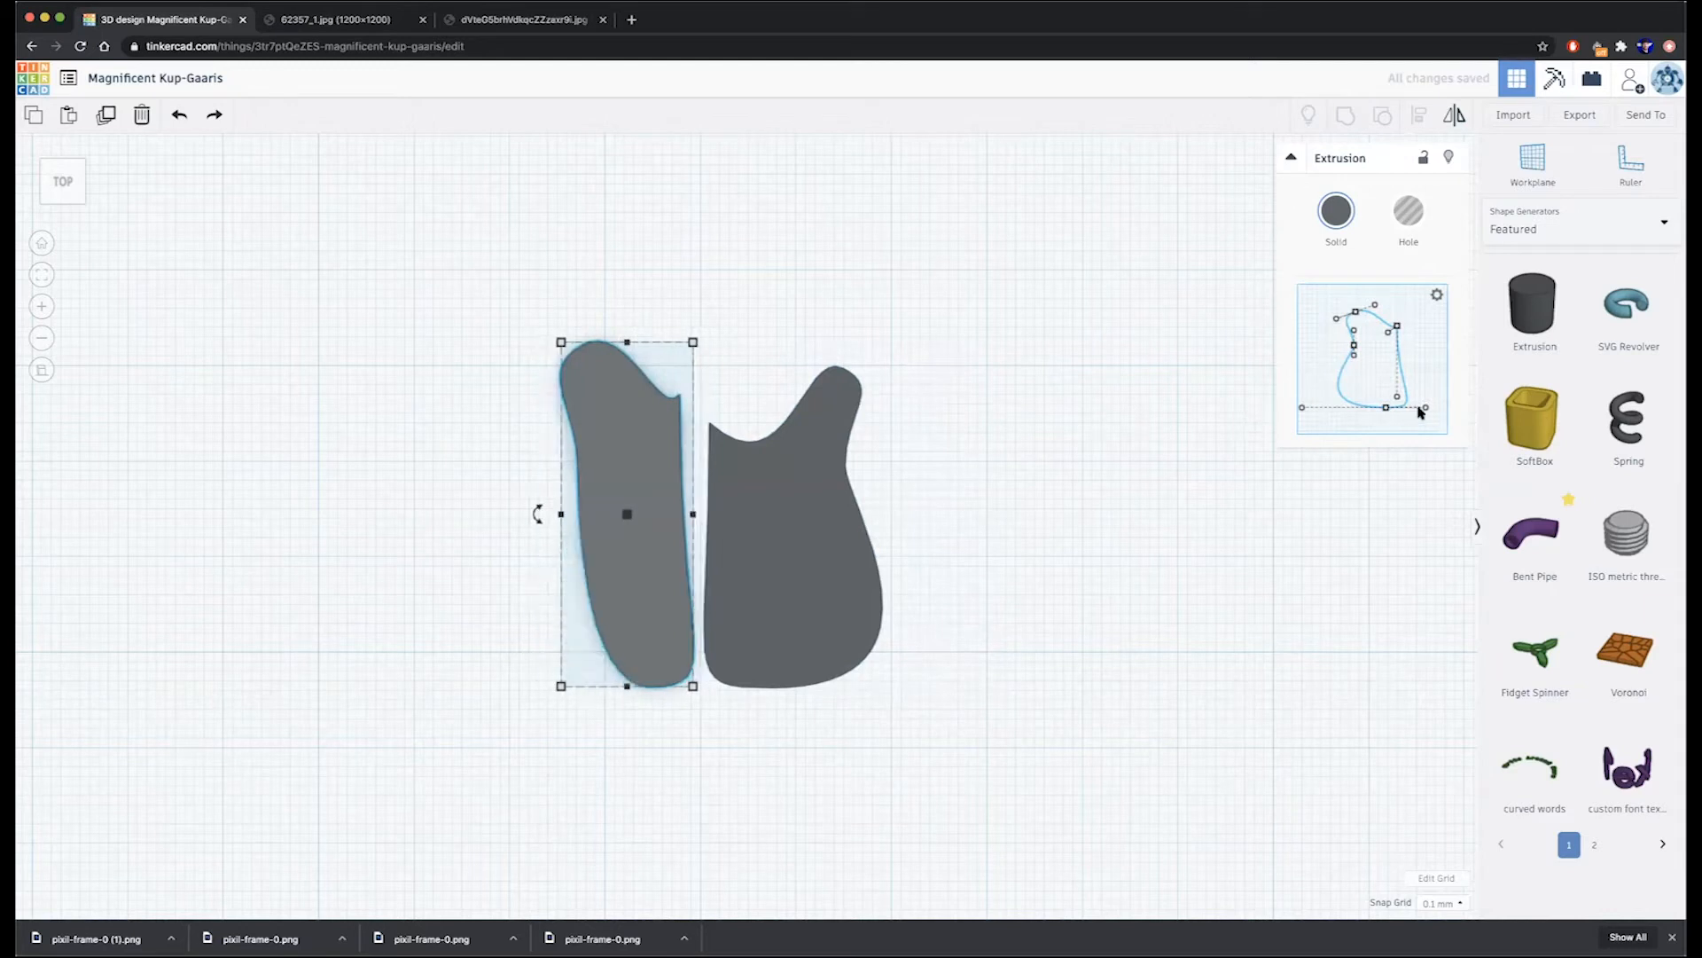
left_click_drag(1425, 409, 1403, 407)
left_click_drag(776, 489, 705, 490)
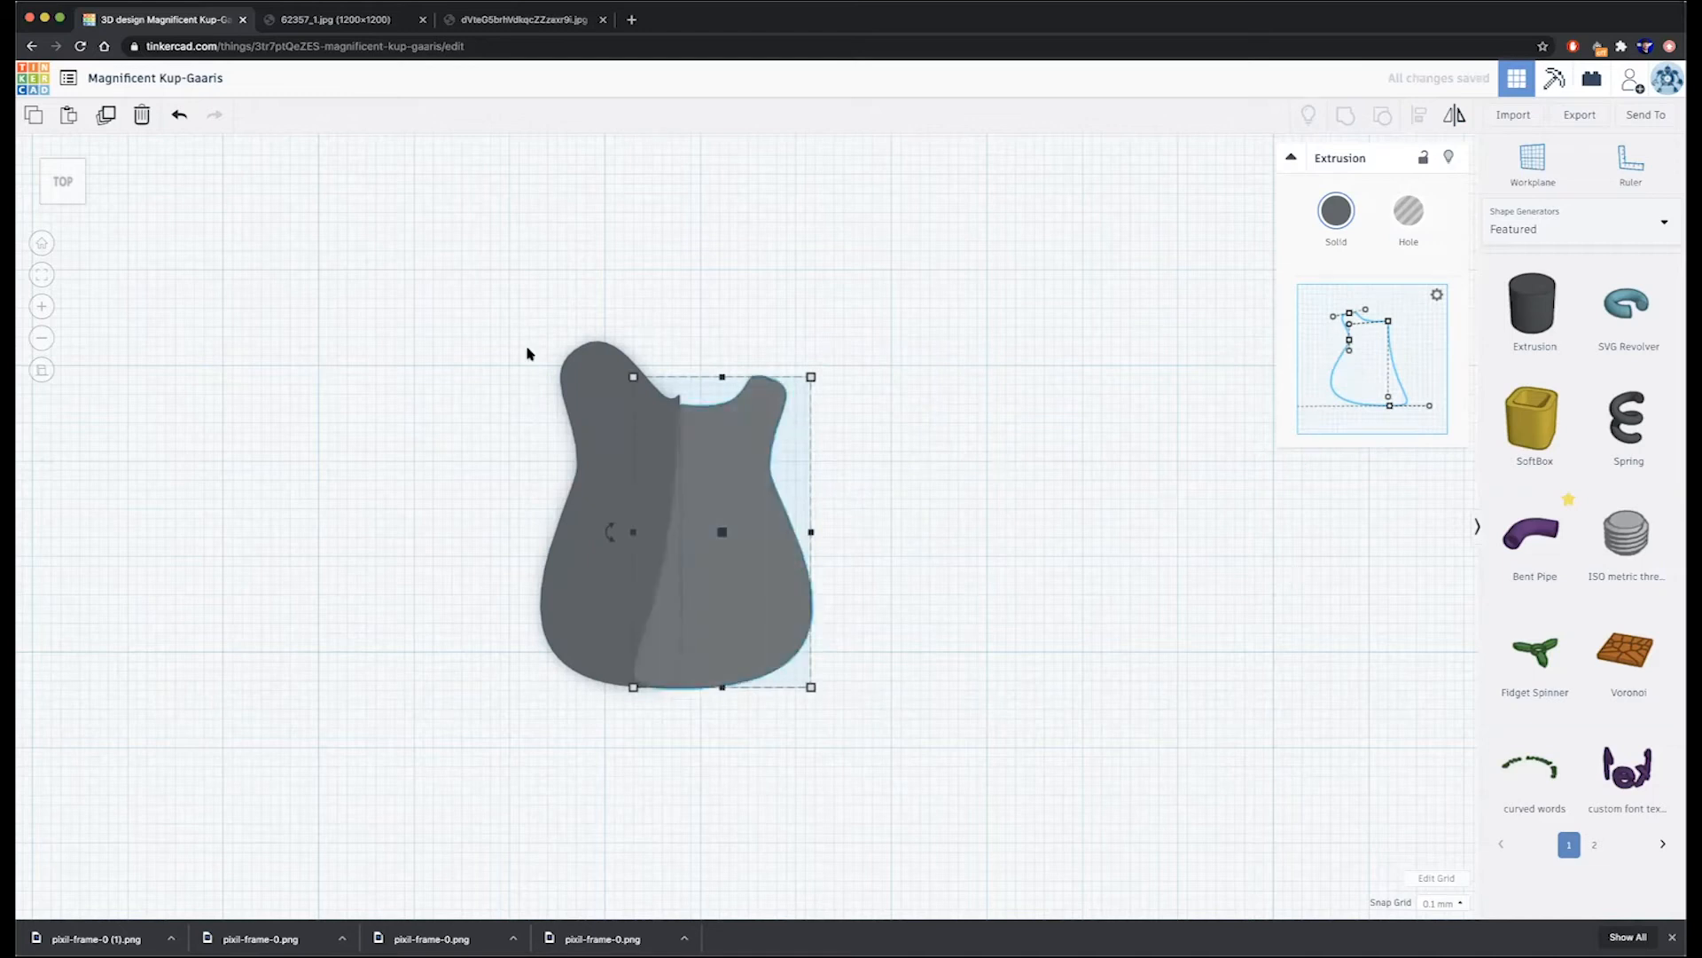
- Group the two overlapping halves into one body and set its height to 4.5 mm
left_click_drag(486, 312, 961, 687)
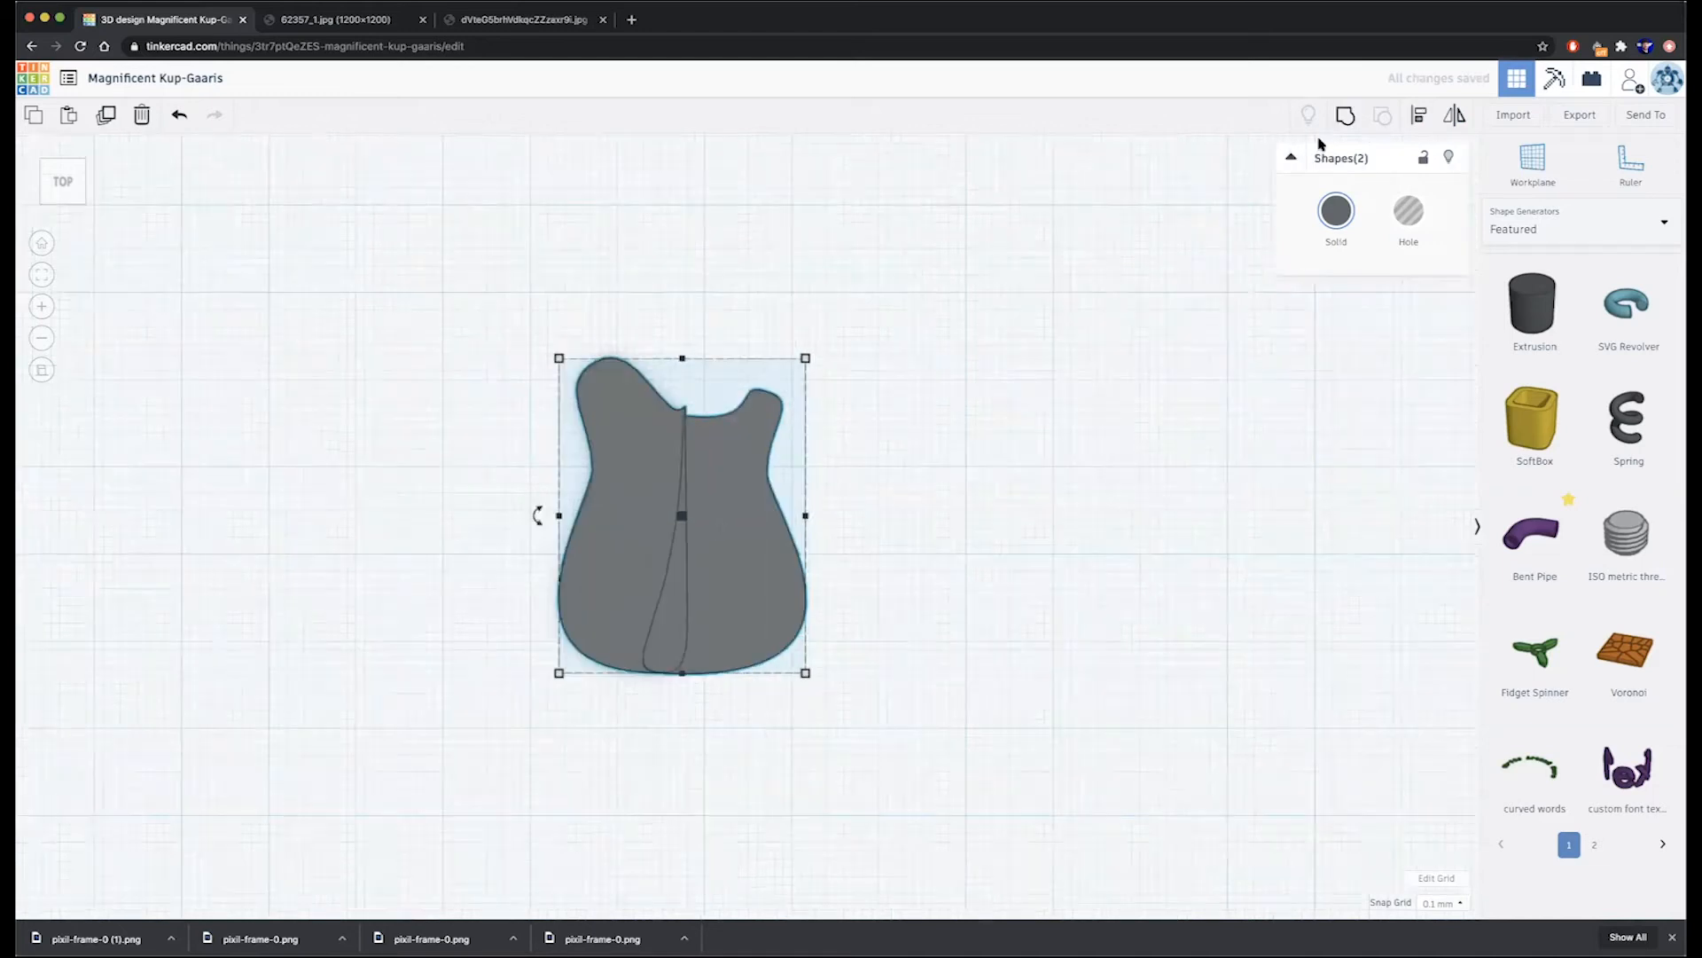
left_click(1345, 114)
right_click_drag(745, 519, 696, 310)
right_click_drag(877, 392, 752, 278)
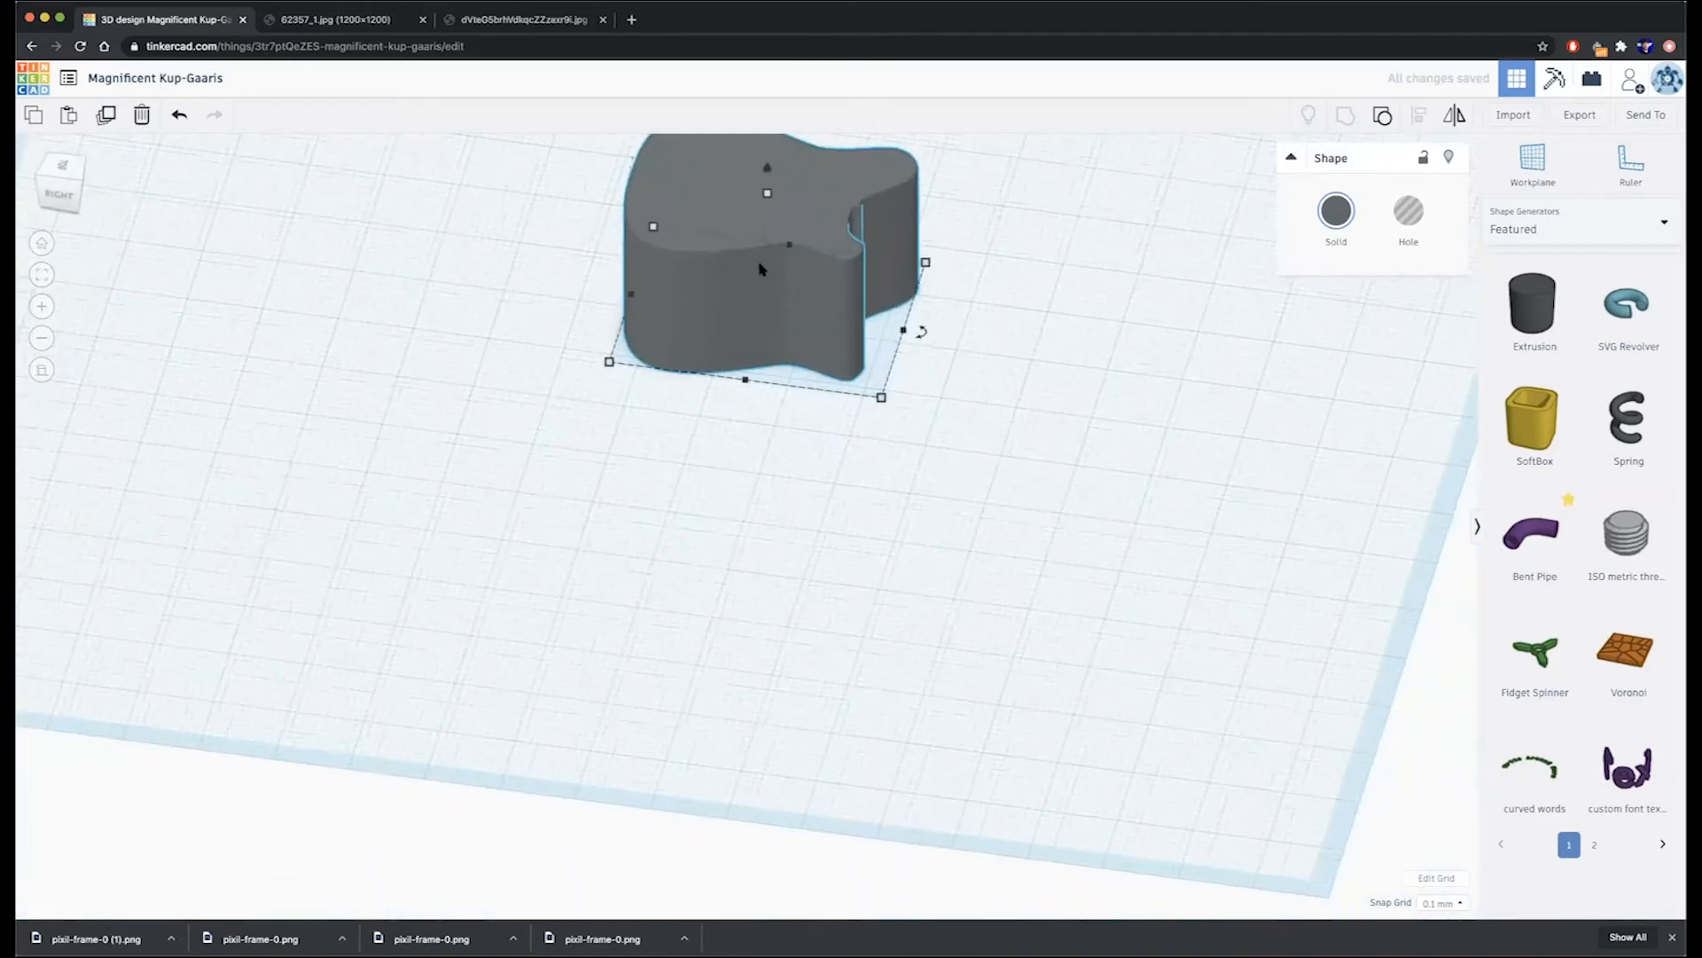
left_click(42, 369)
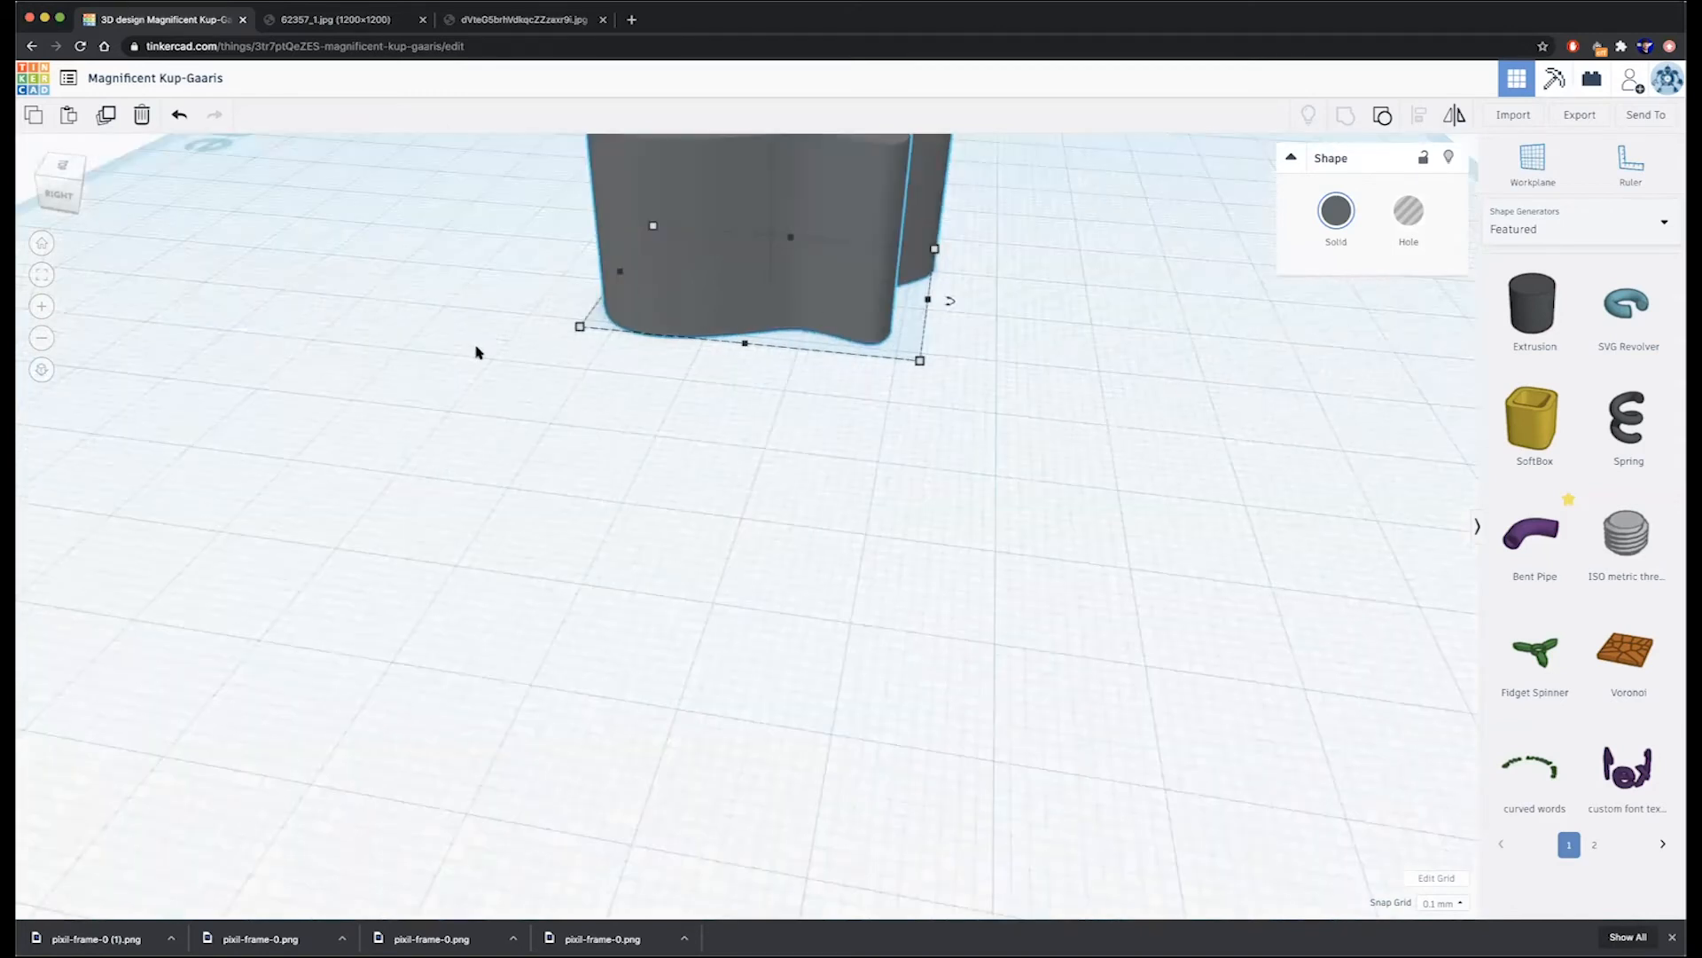
key("f")
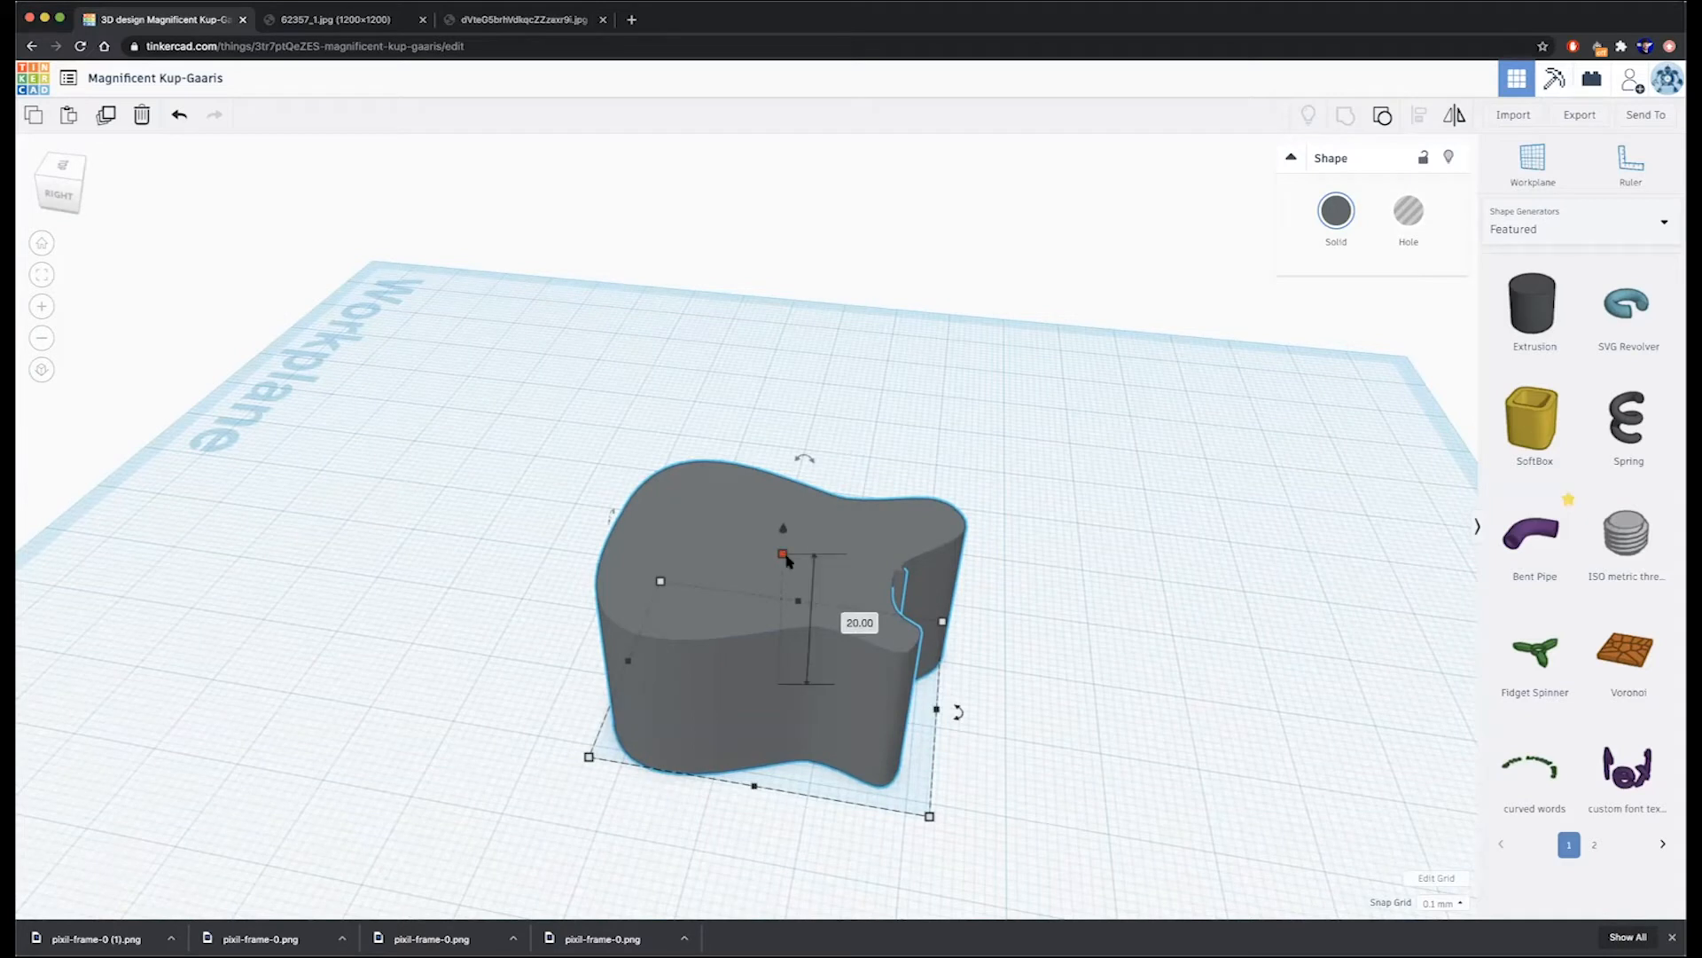
left_click(862, 625)
key("Return")
left_click(871, 621)
type("4.5")
key("Return")
- Check both guitar photos and lay a smaller copy of the body, about 3.9 mm high, centred over the original
right_click_drag(854, 663, 1068, 631)
right_click_drag(781, 650, 961, 710)
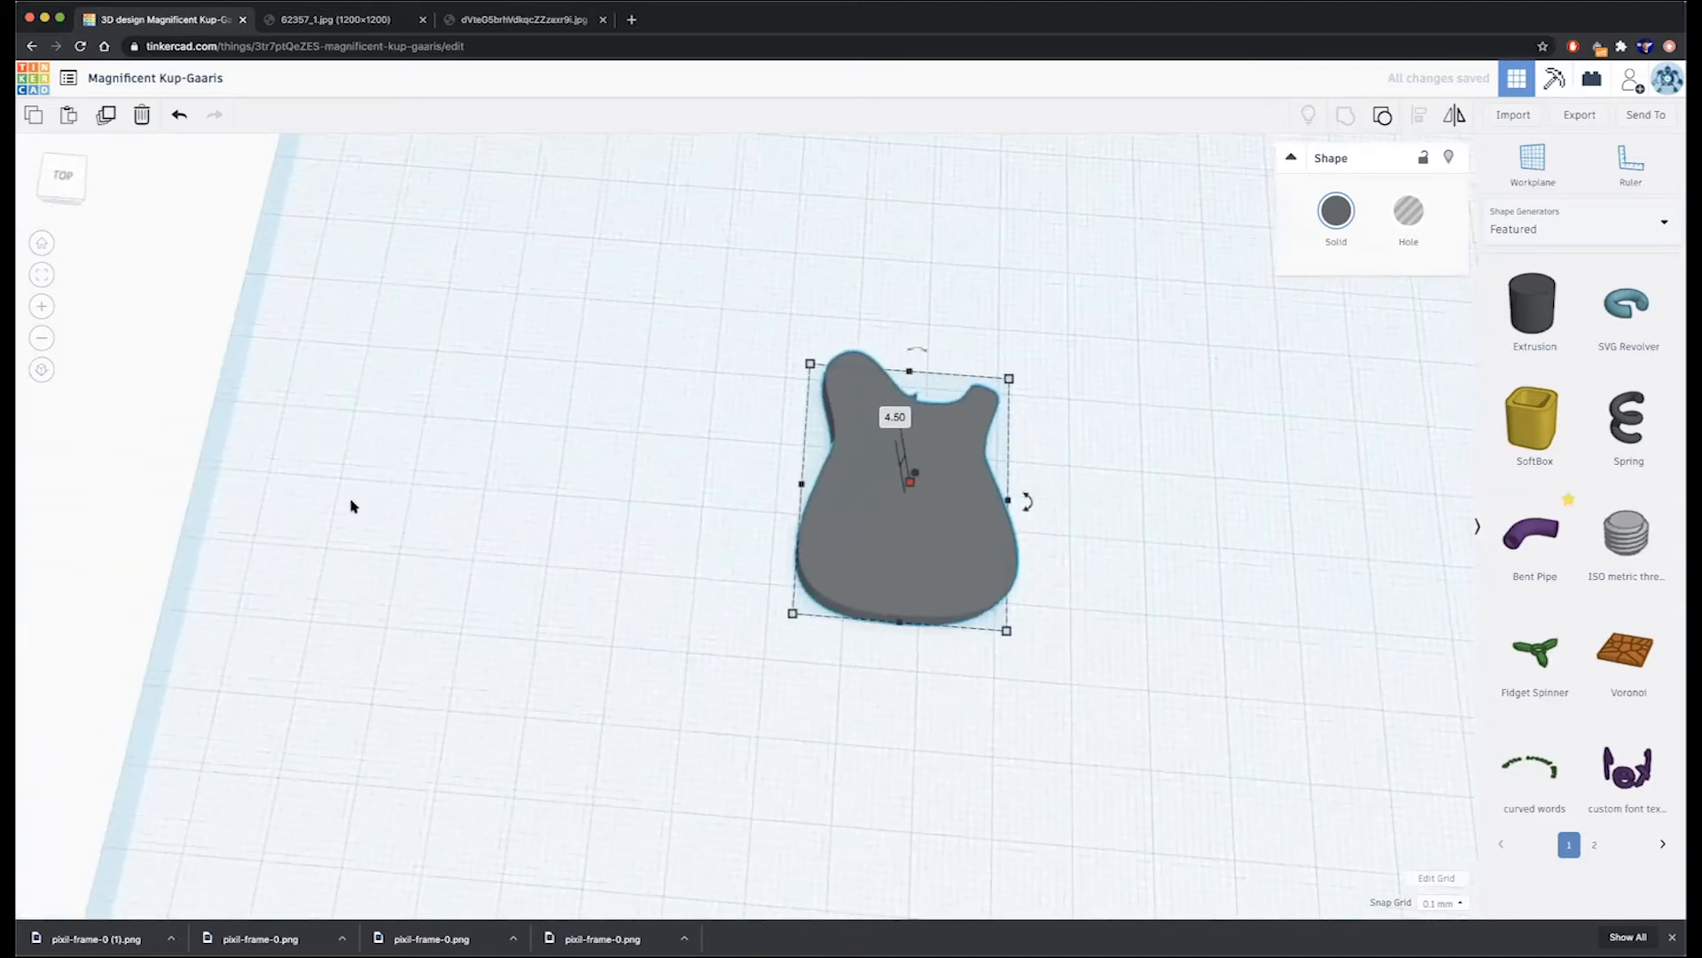
left_click(317, 21)
left_click(542, 20)
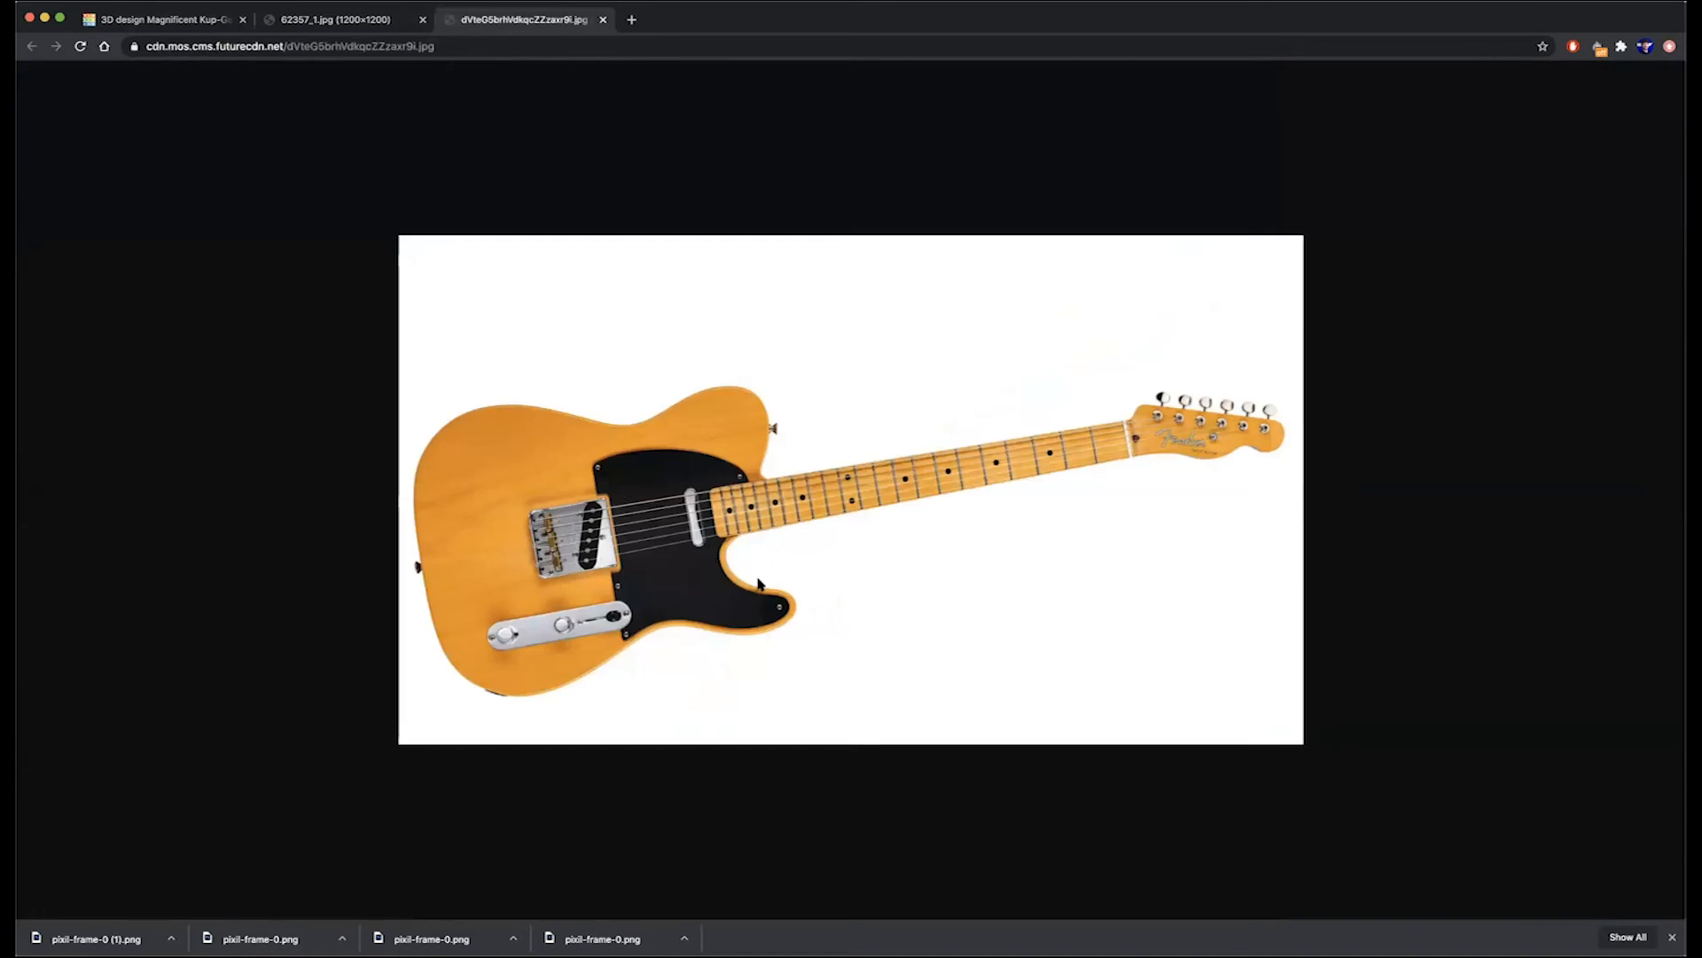
left_click(202, 20)
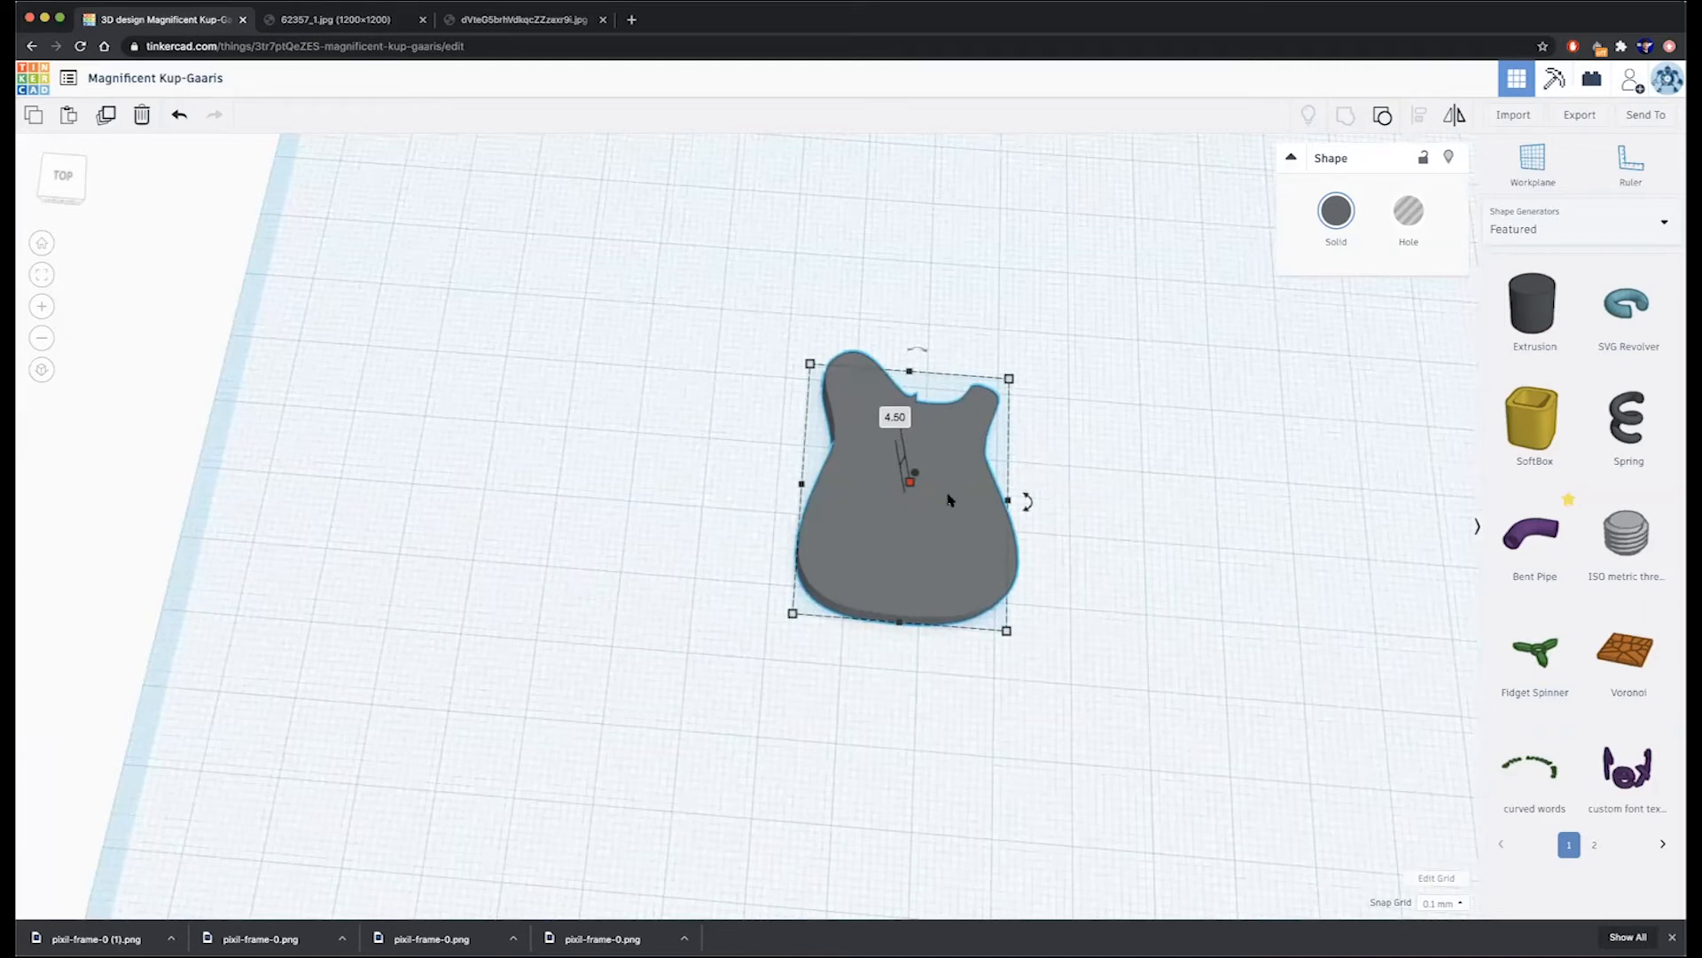
right_click_drag(971, 543, 880, 507)
mouse_move(924, 529)
left_mouse_down()
mouse_move(923, 503)
mouse_move(922, 541)
left_mouse_up()
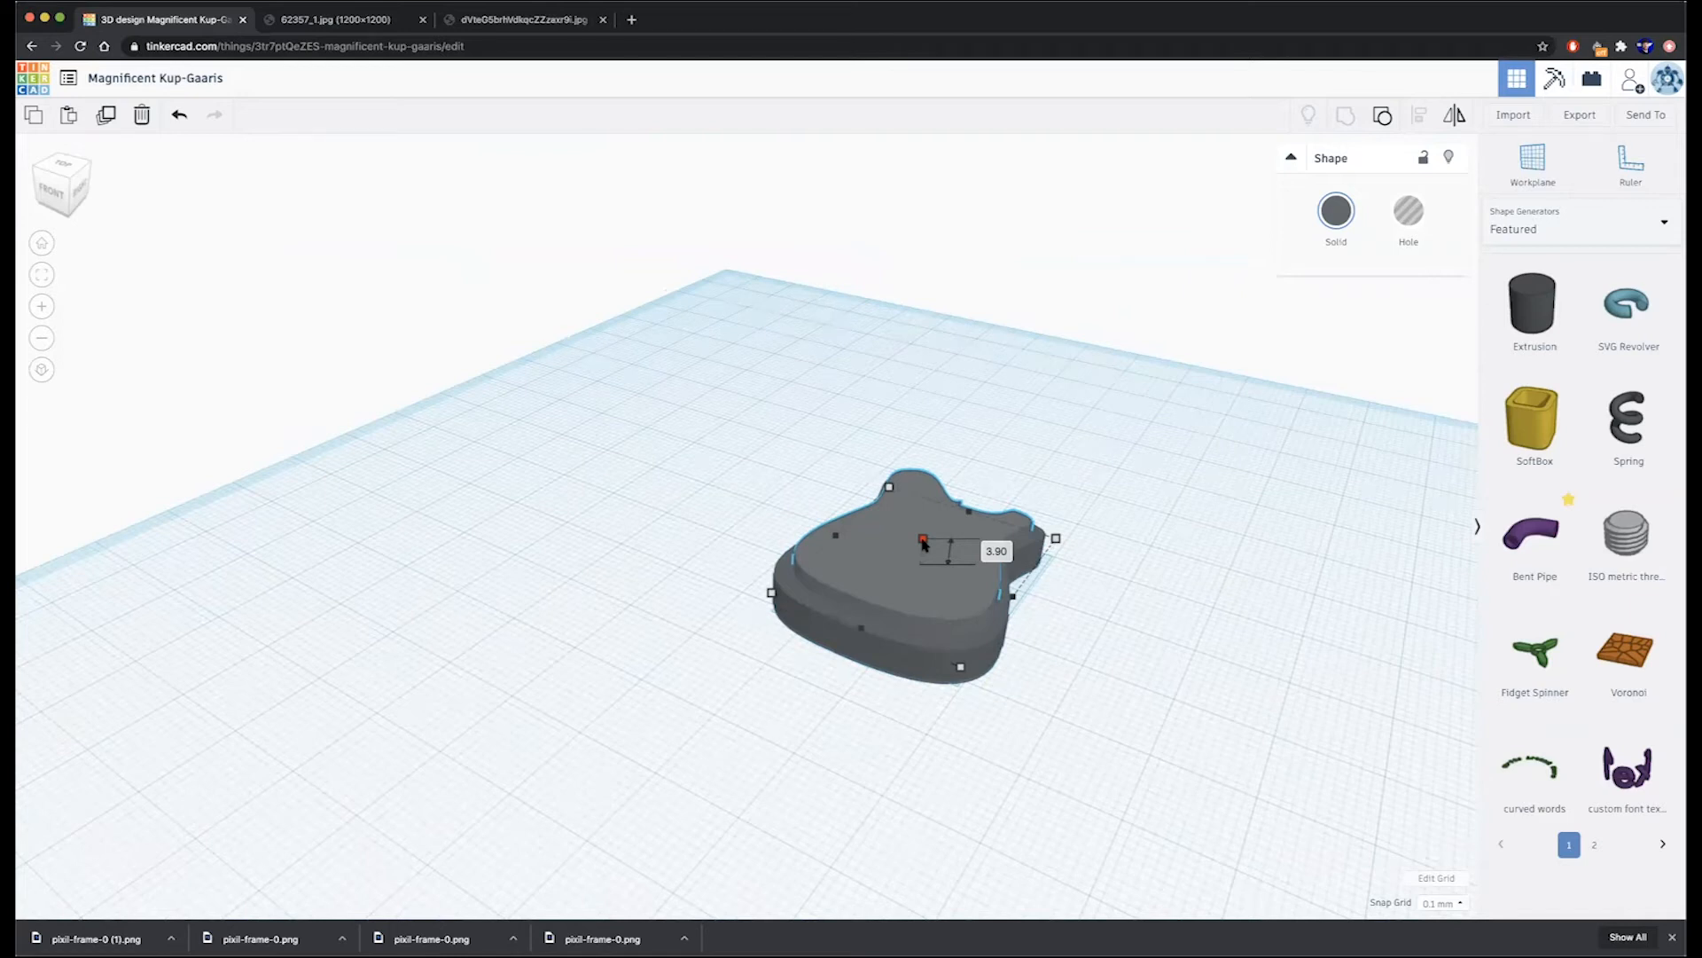
right_click_drag(922, 543, 787, 677)
left_click_drag(786, 676, 795, 676)
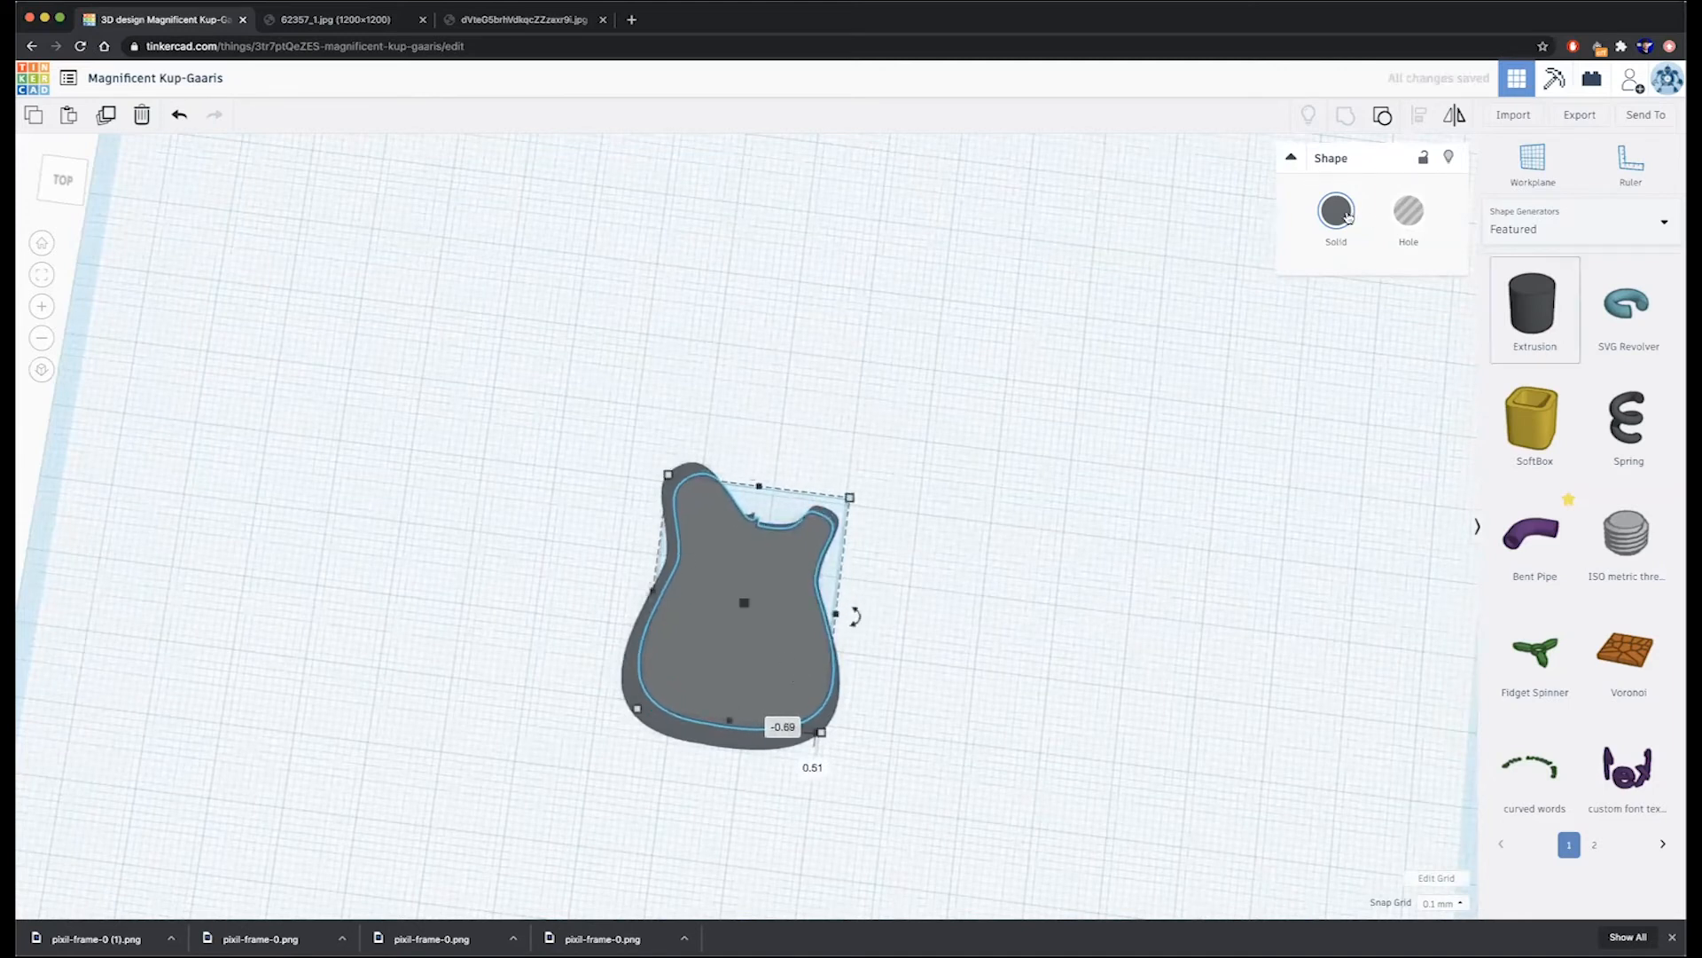
- Ungroup the smaller copy and give its right half a peach colour and a refined horn curve
left_click(1380, 123)
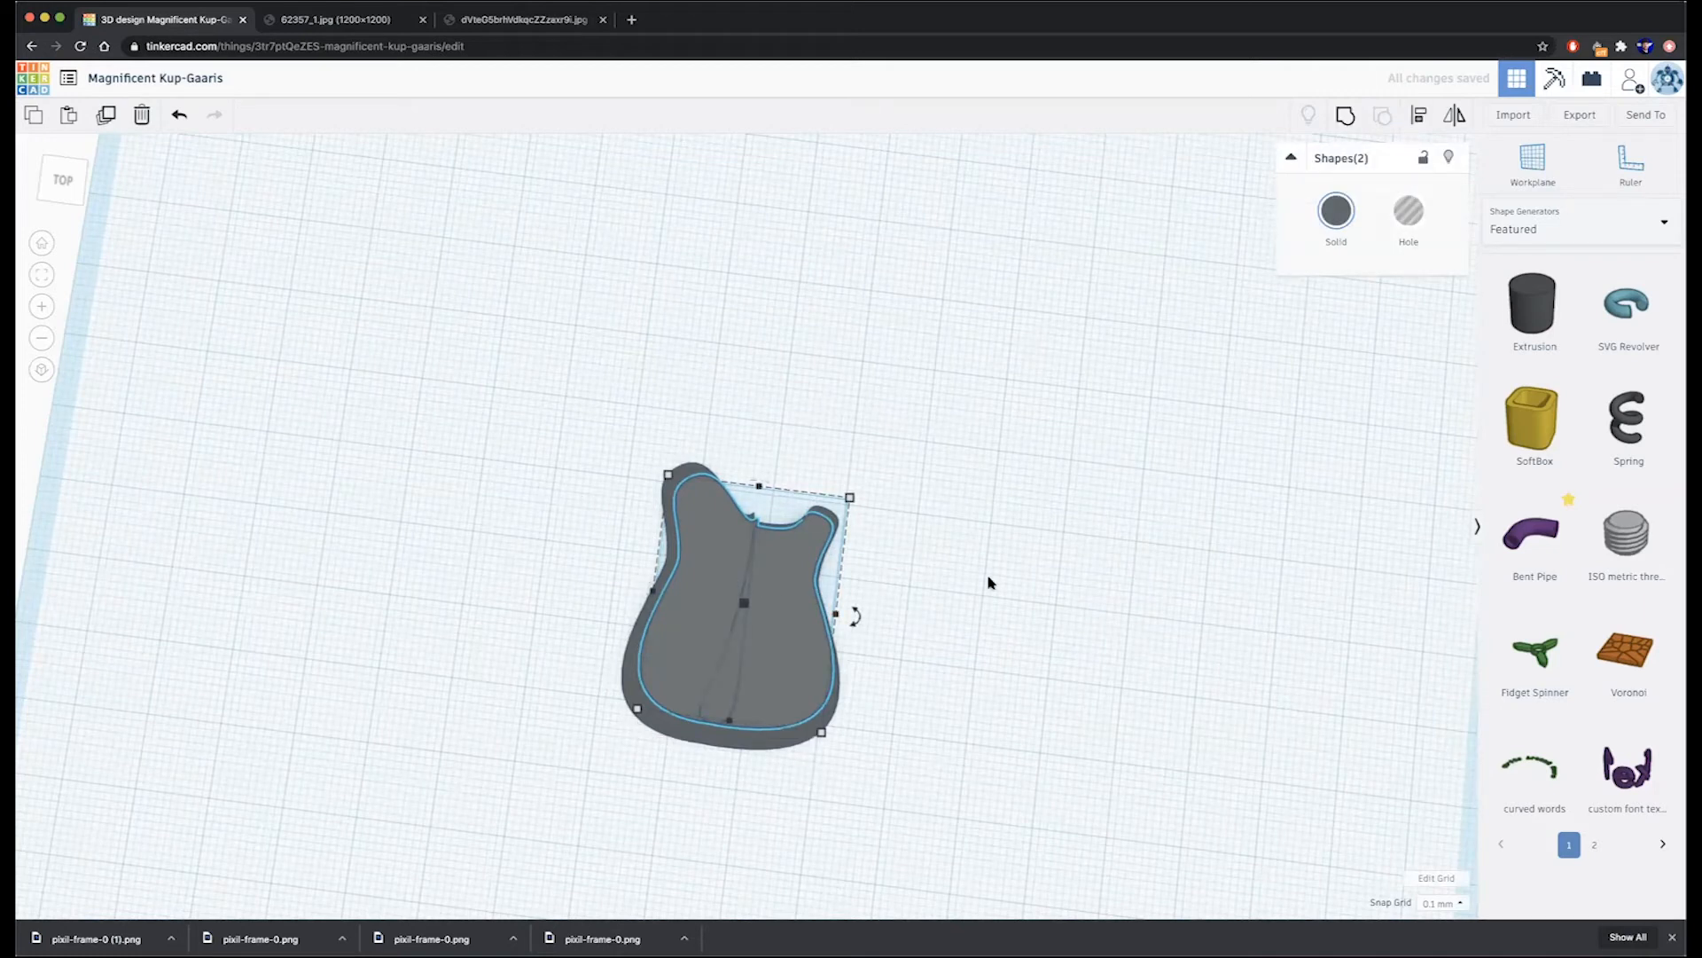
left_click(980, 783)
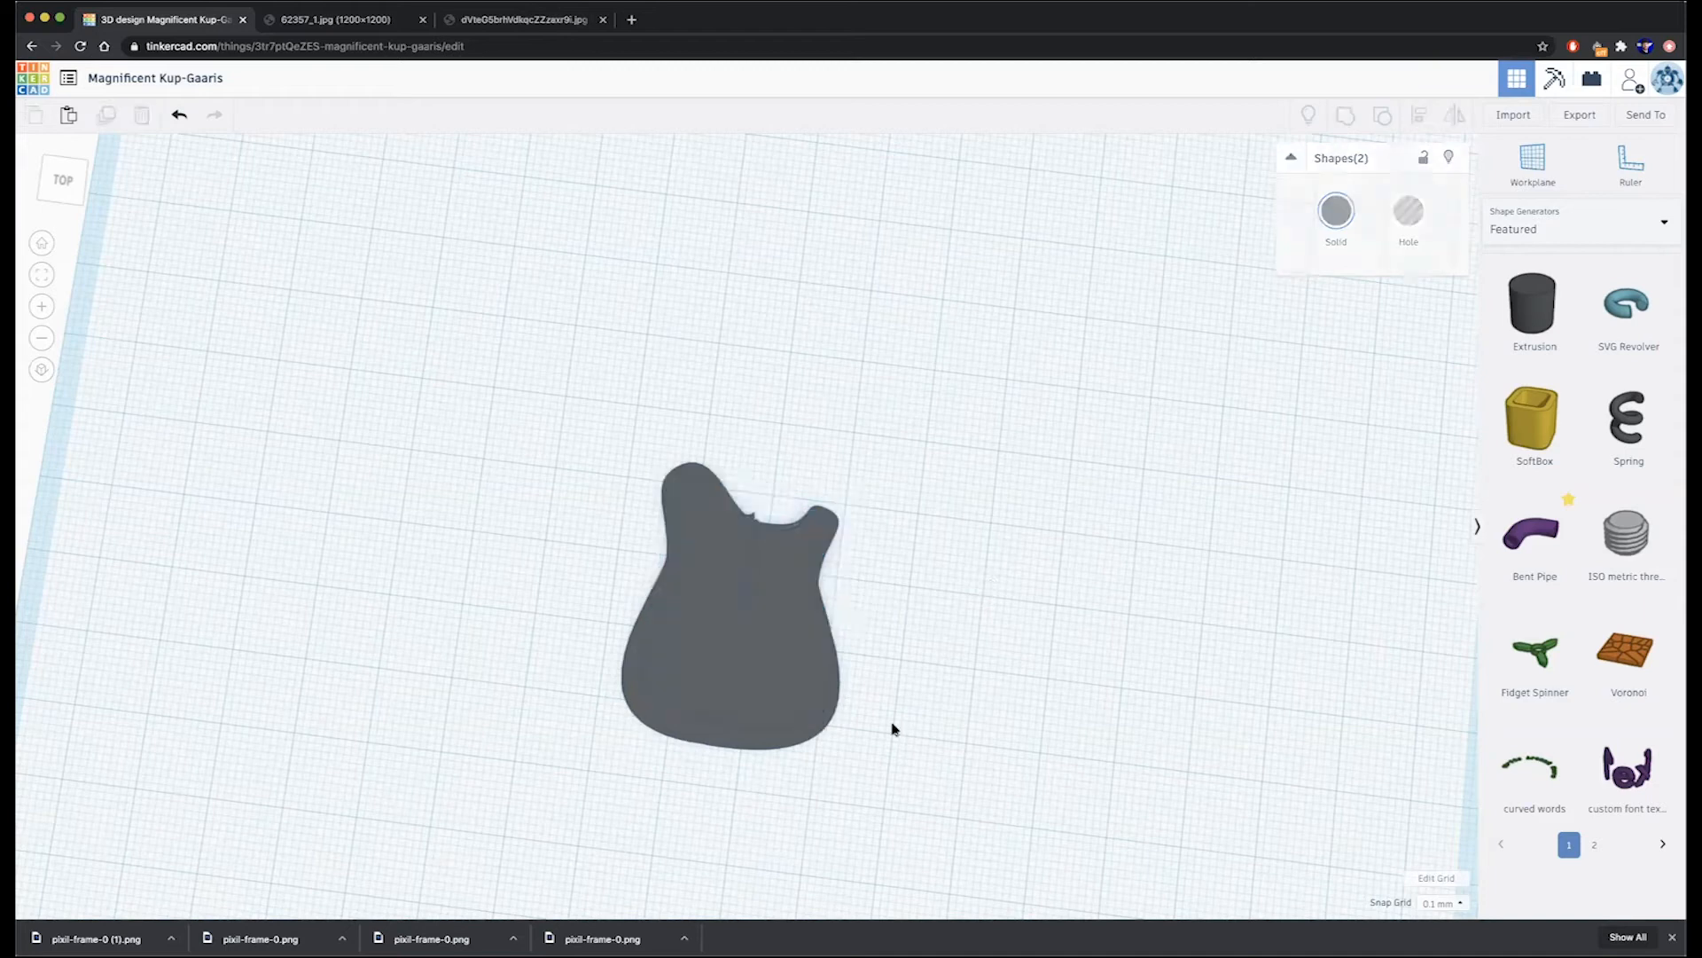
left_click(775, 660)
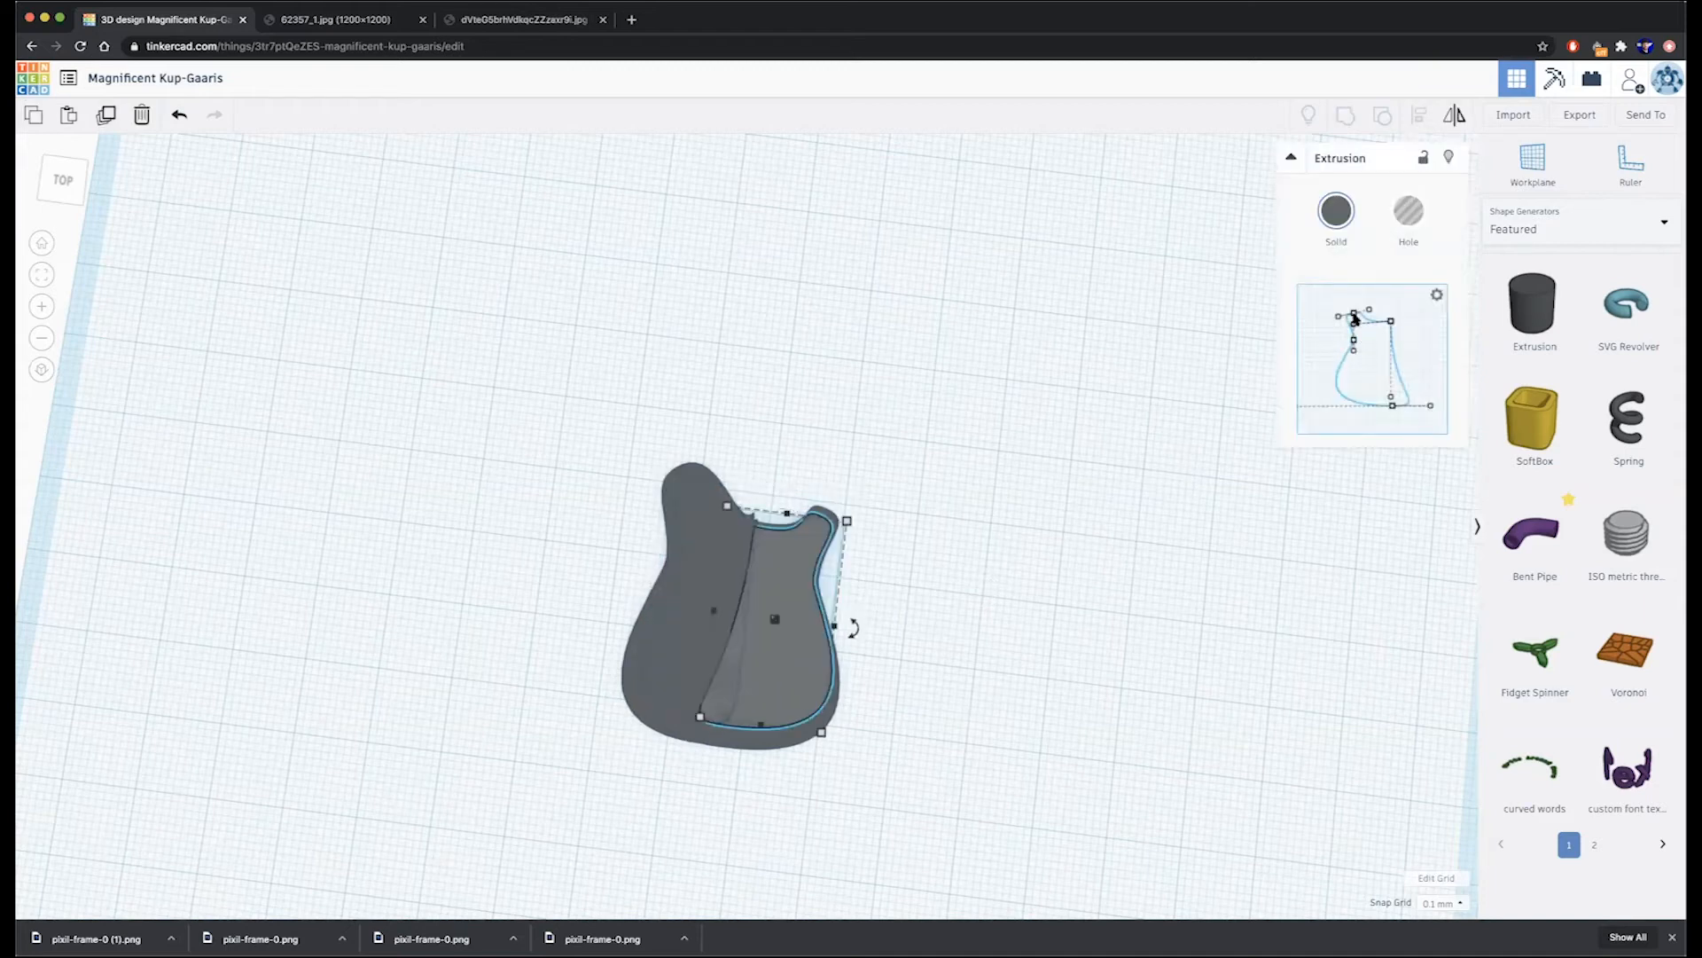
left_click_drag(1338, 317, 1340, 315)
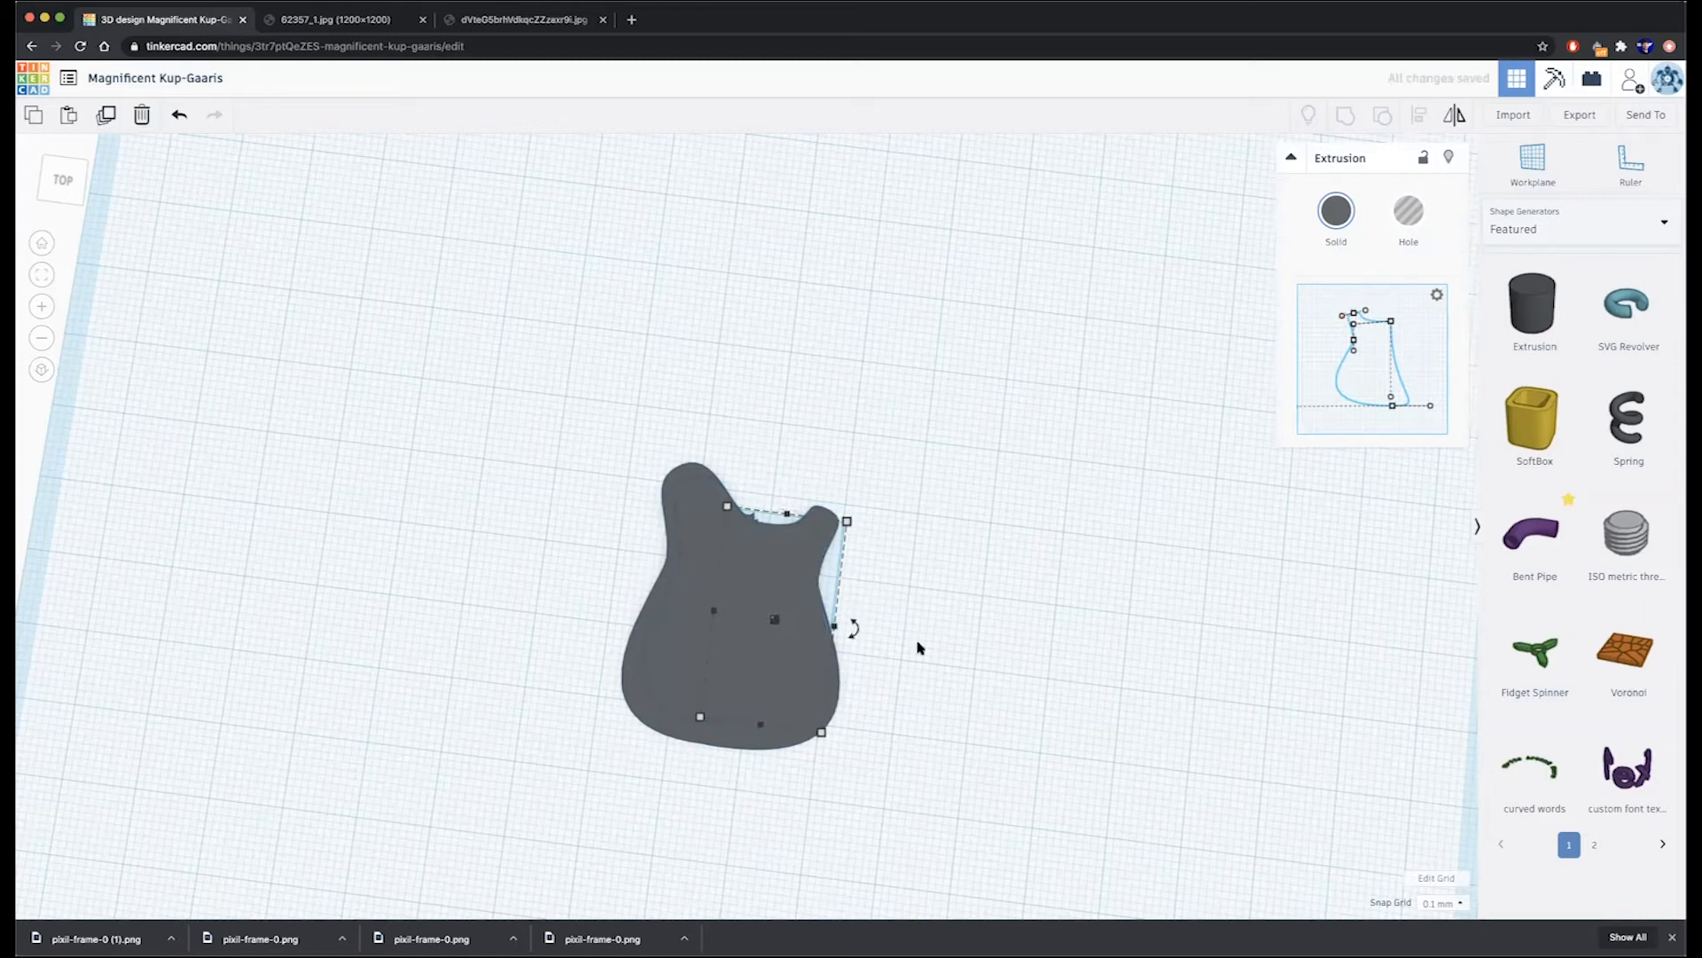
left_click(1336, 211)
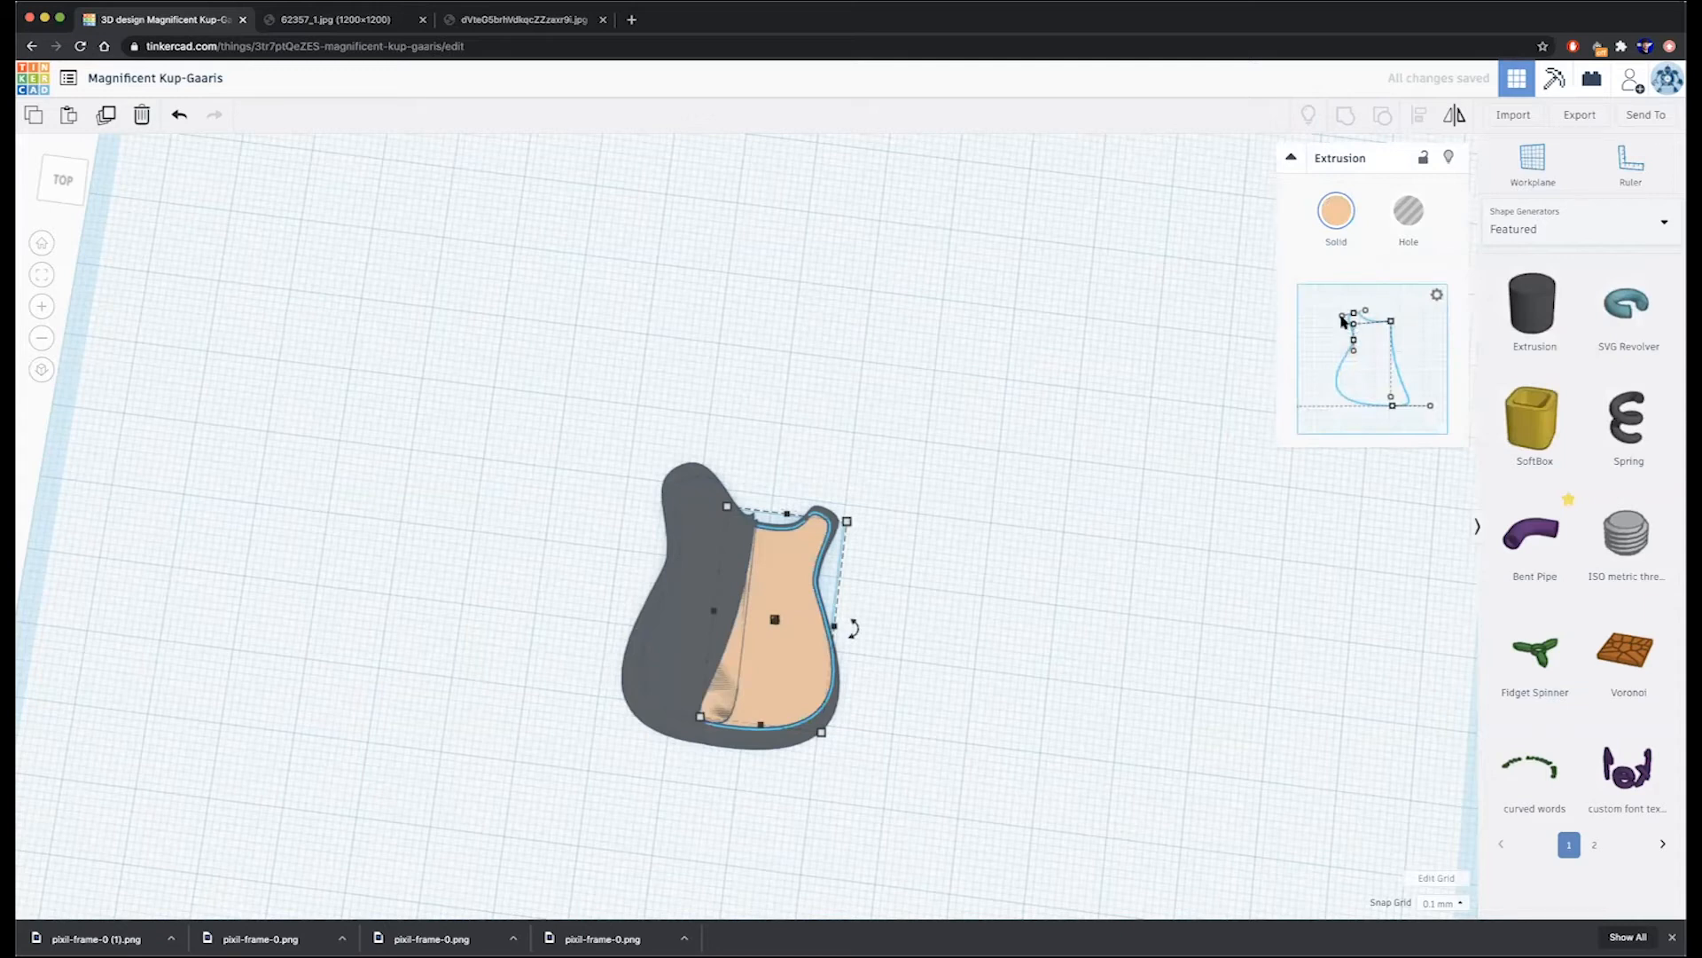
left_click_drag(1343, 316, 1349, 313)
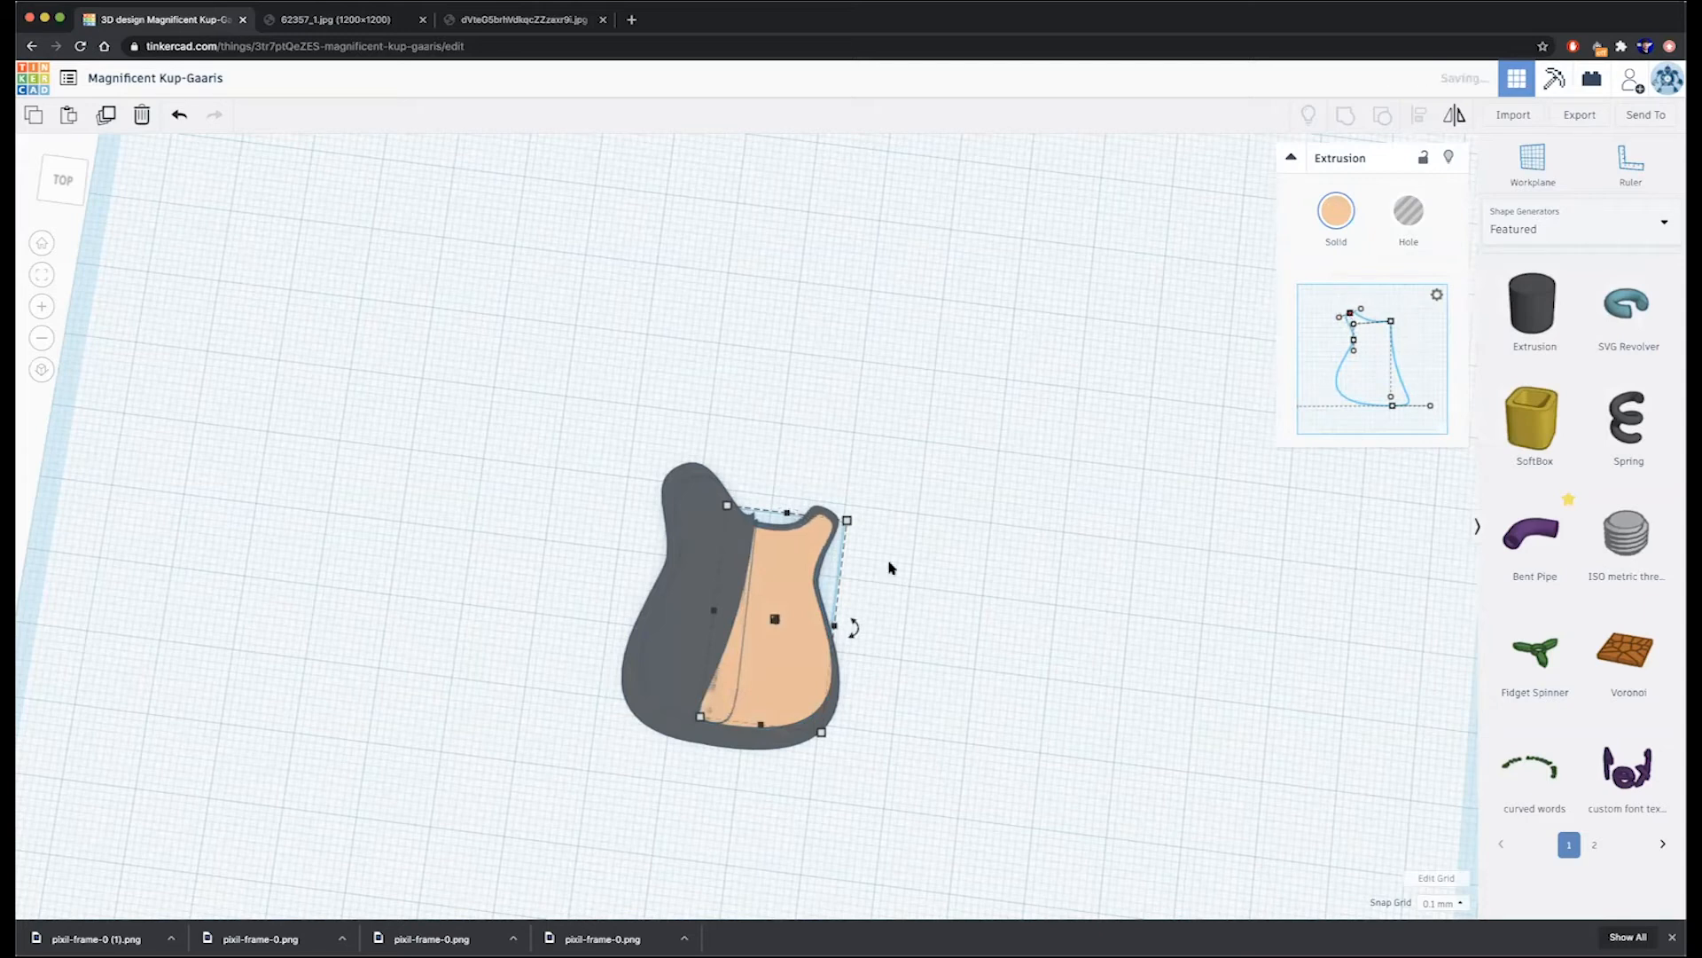
- Compare the pickguard shapes in both guitar photos and return to the design
left_click(554, 19)
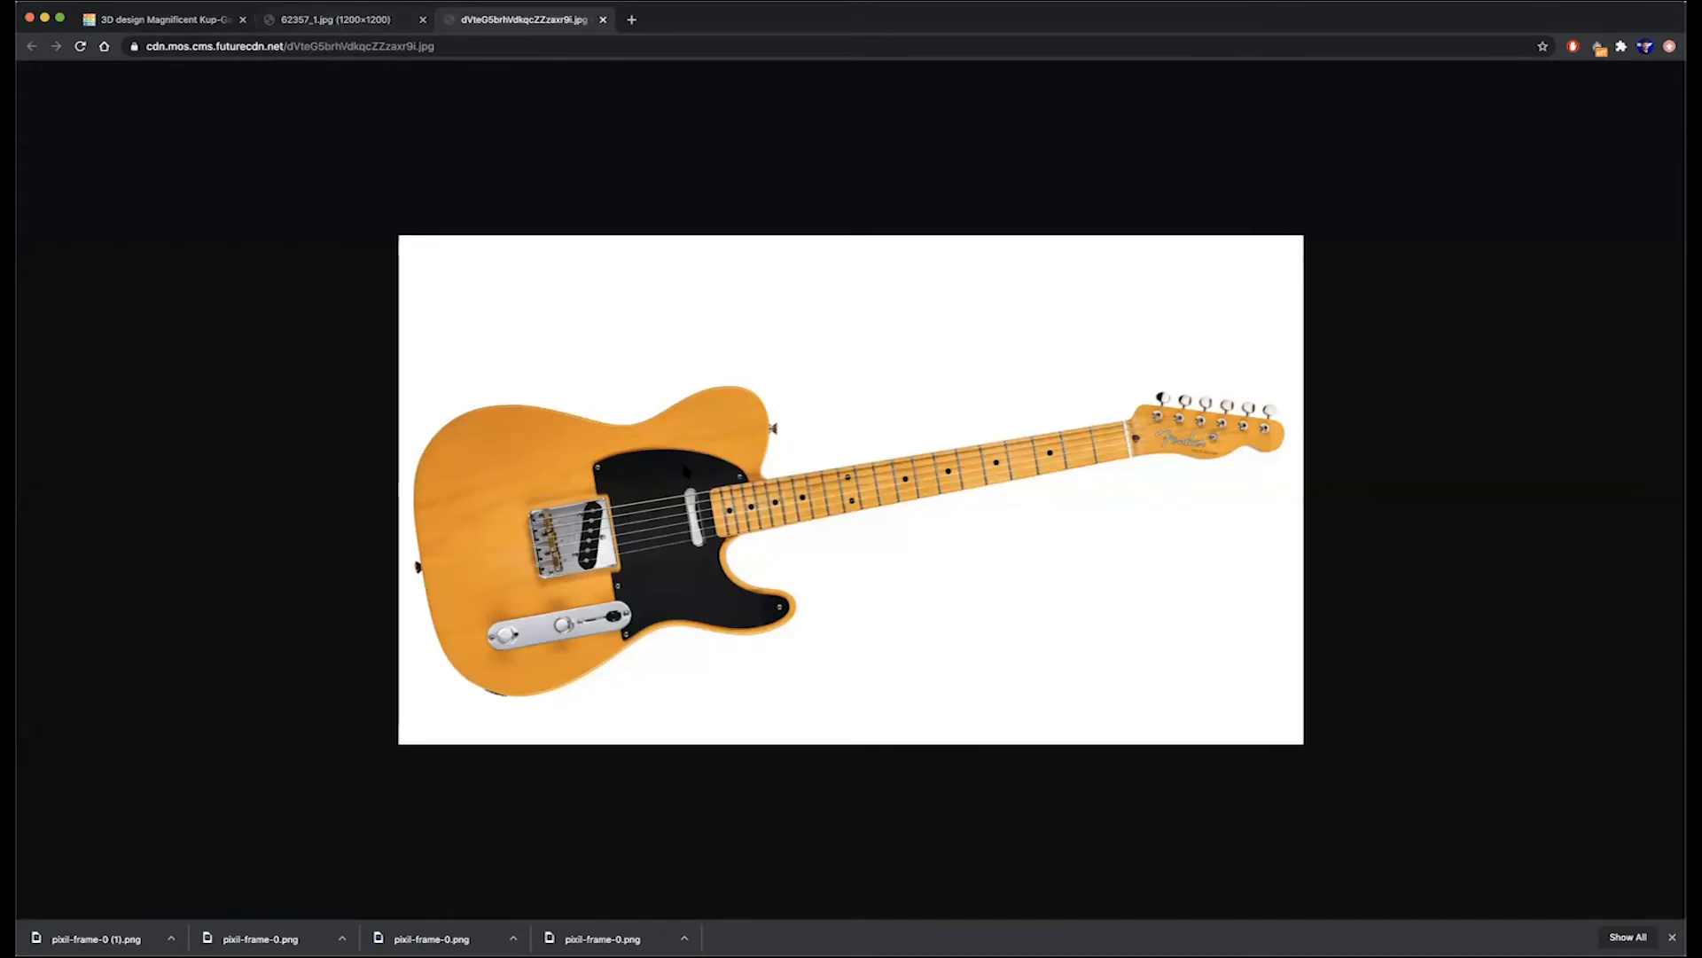
left_click(305, 20)
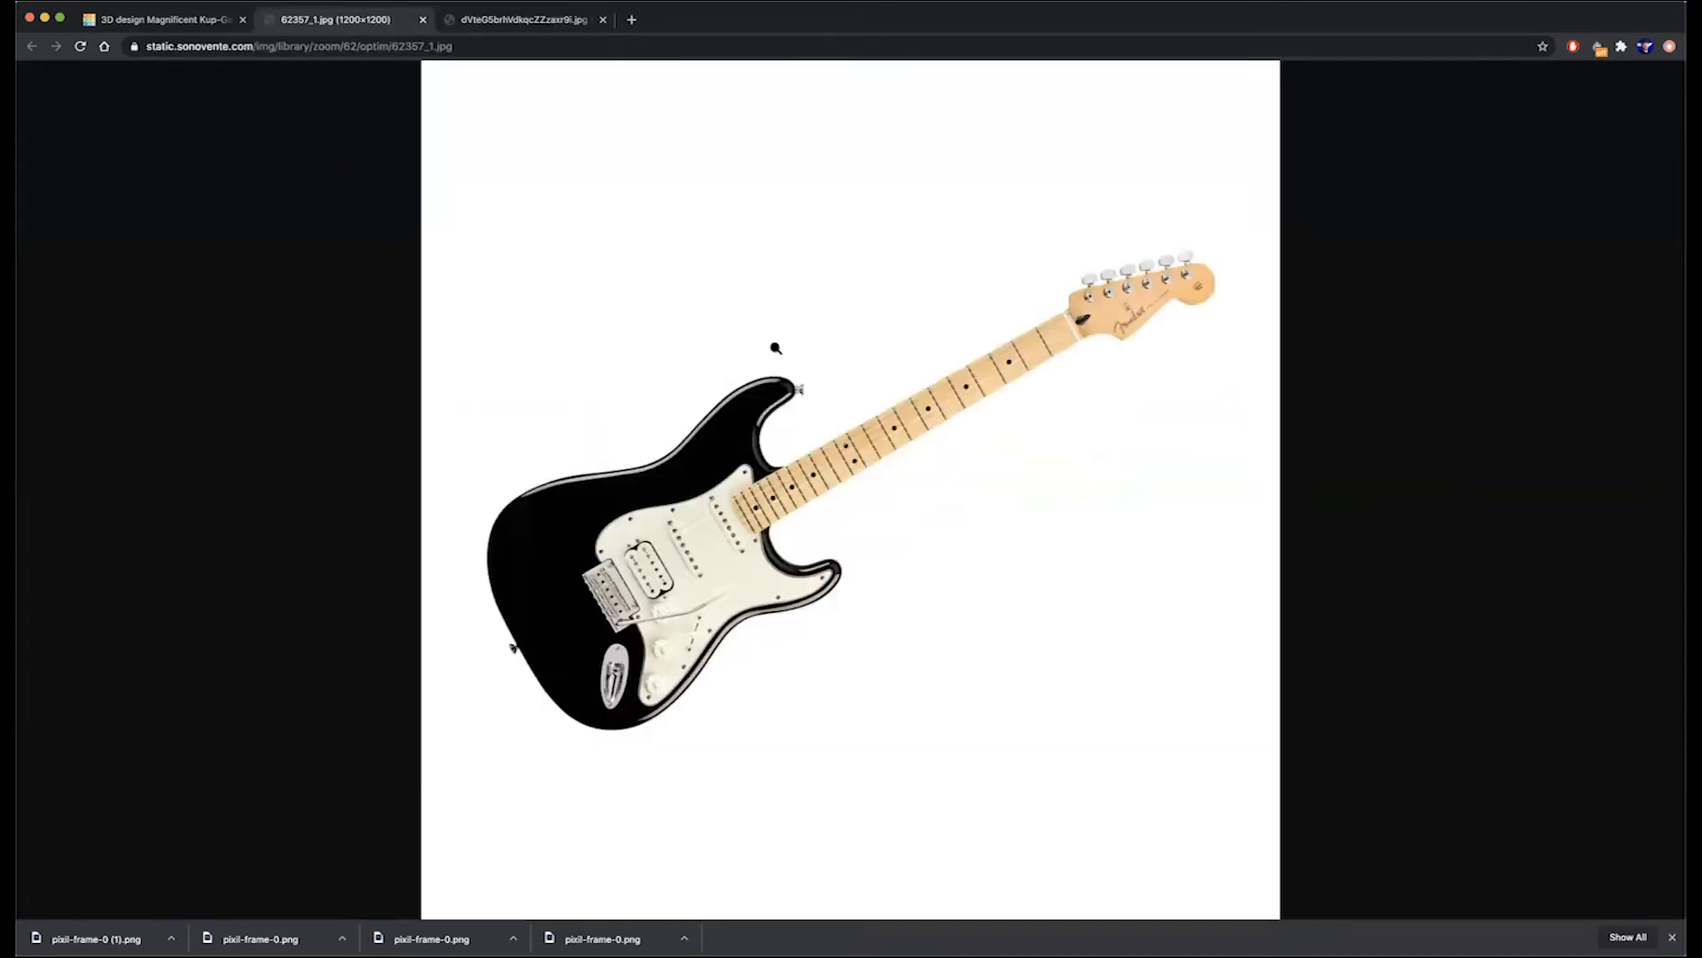
left_click(164, 20)
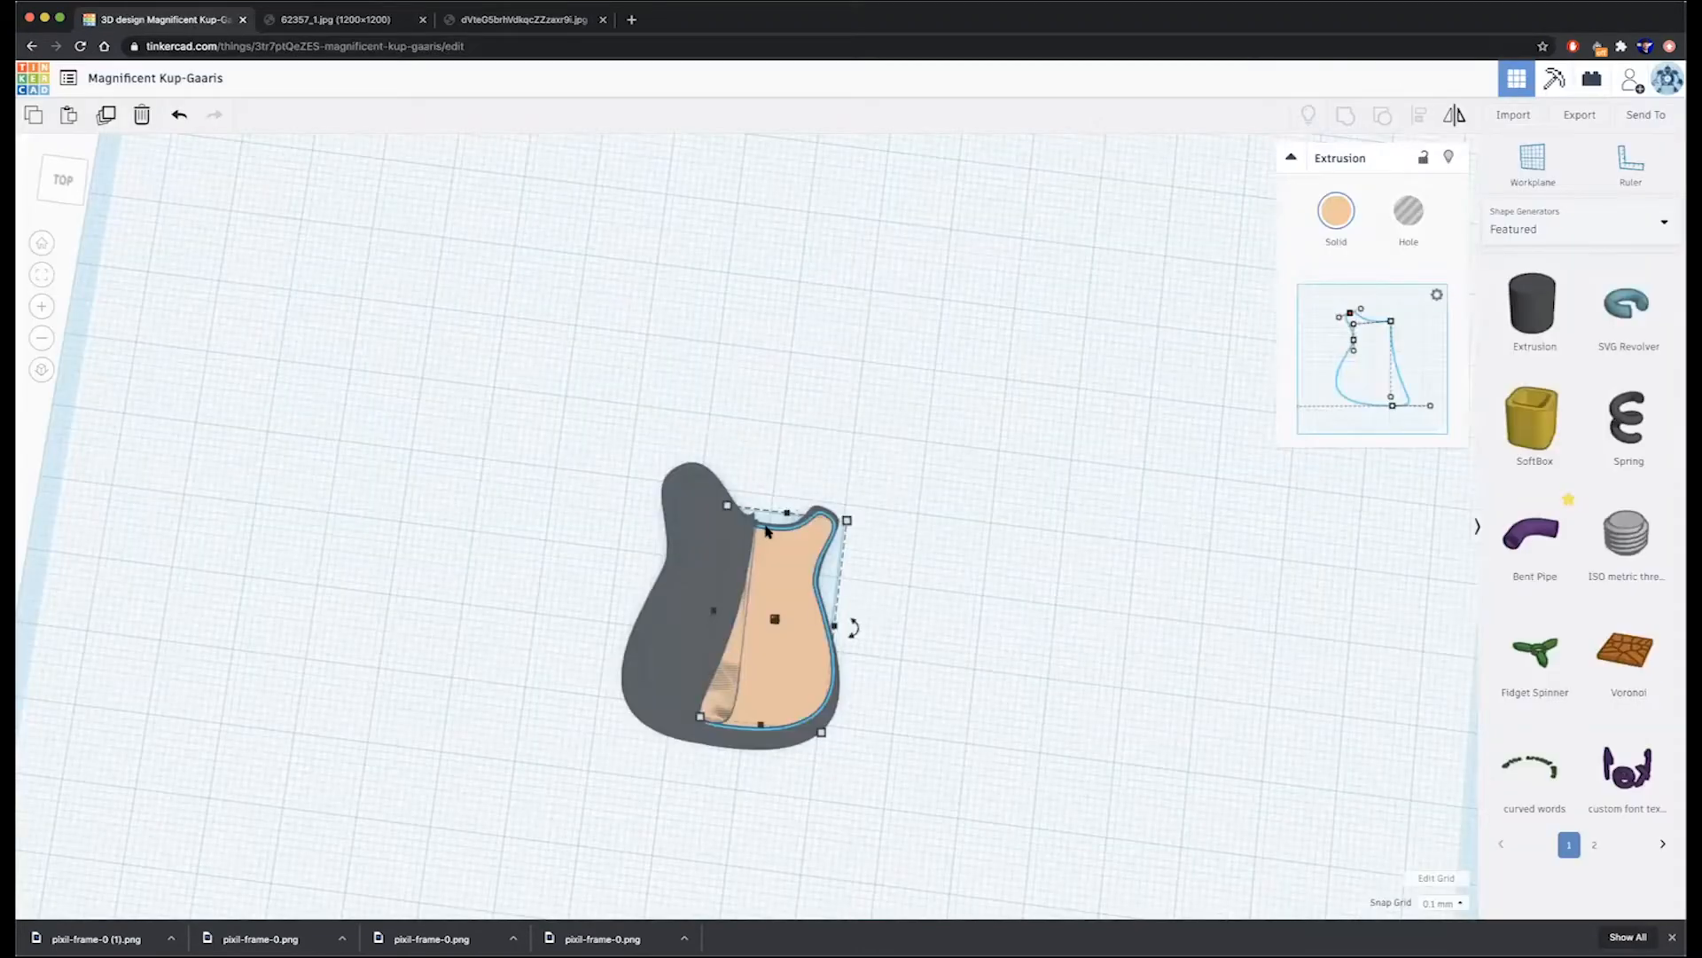
- Try bending the peach half's straight inner edge into a curve in its profile, and undo the change
left_click(741, 541)
left_click(779, 538)
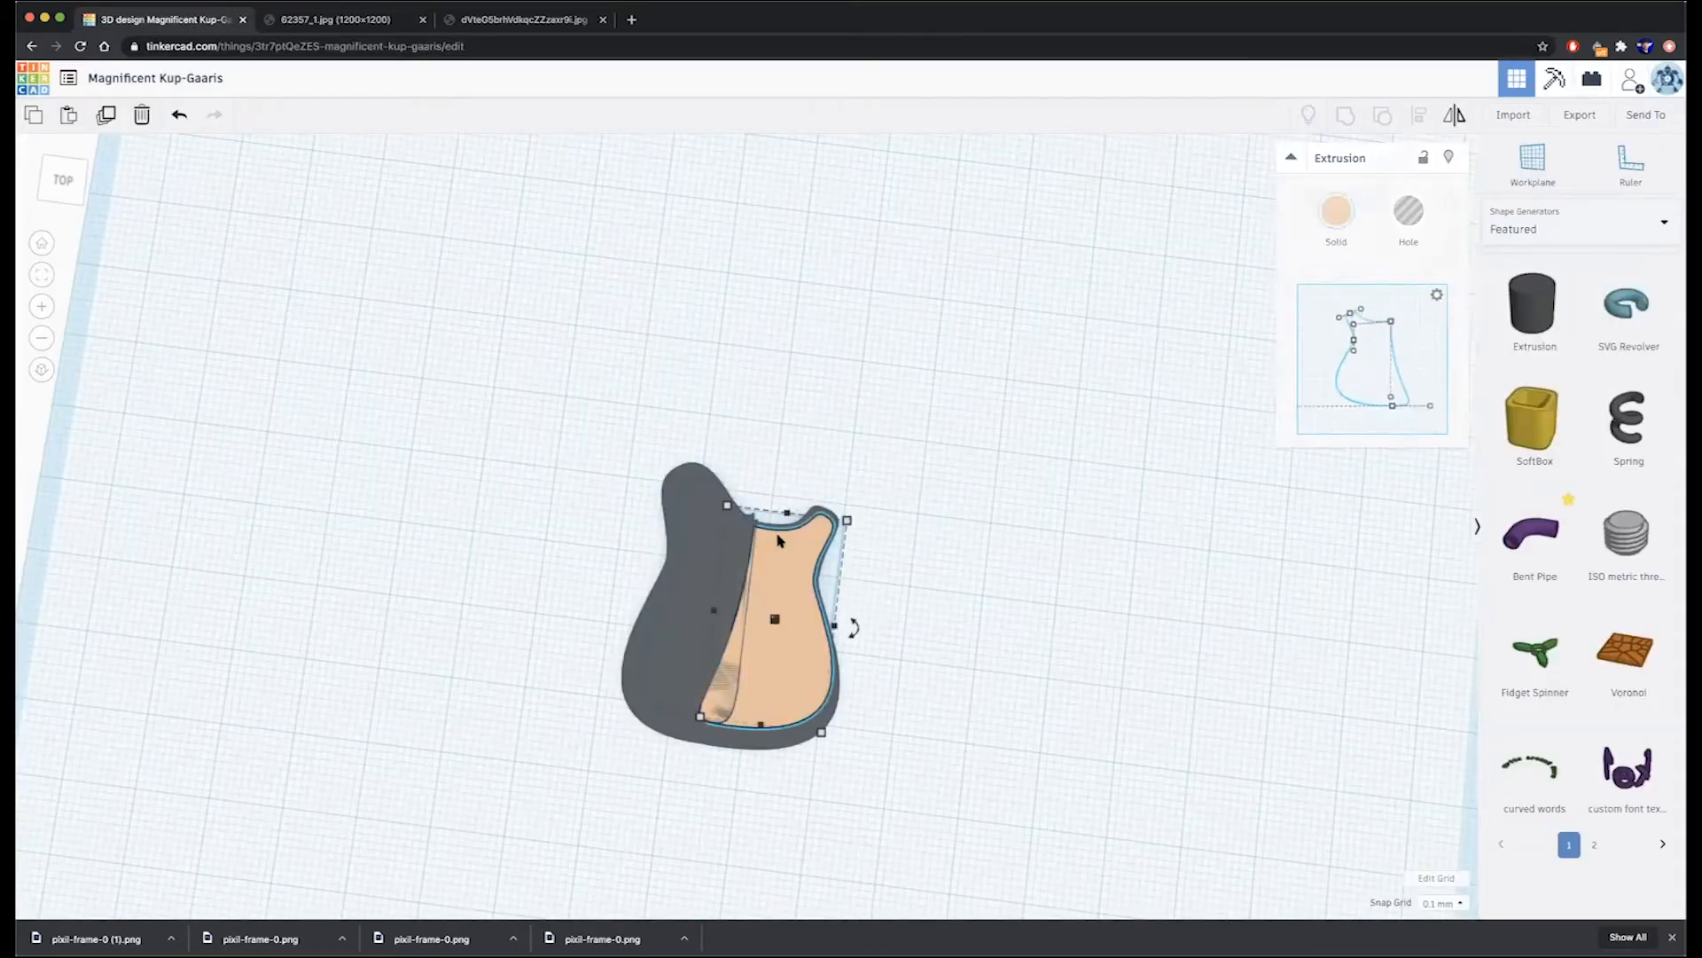
left_click(1390, 323)
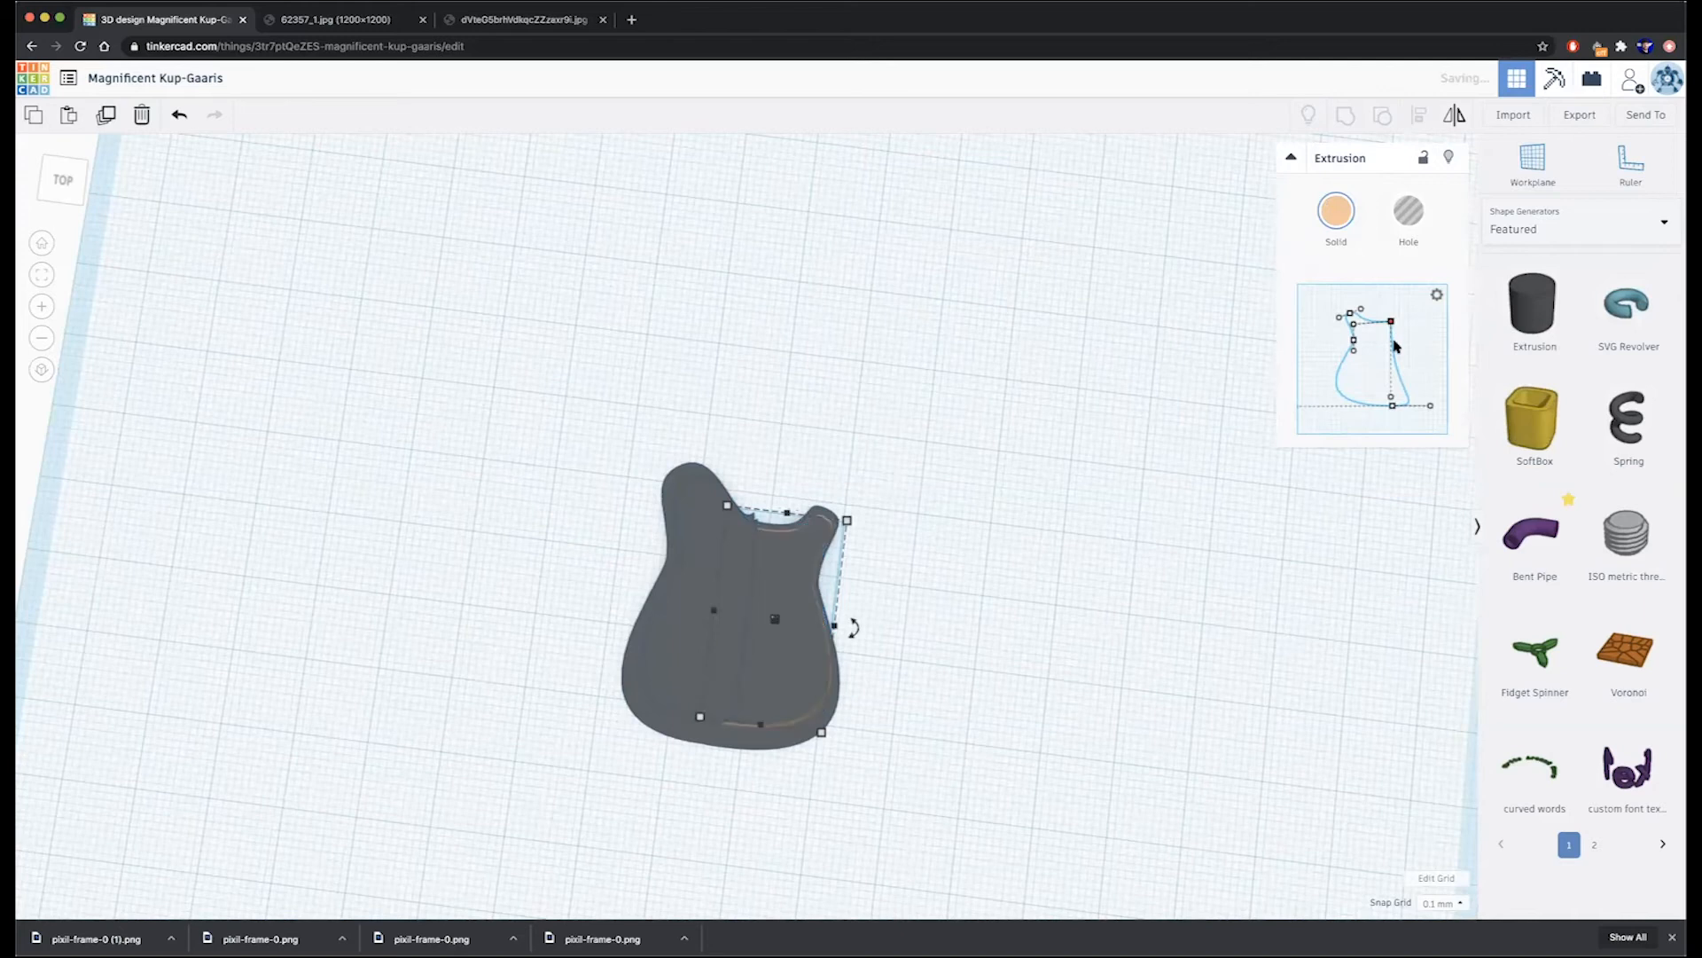
left_click_drag(1392, 401, 1365, 358)
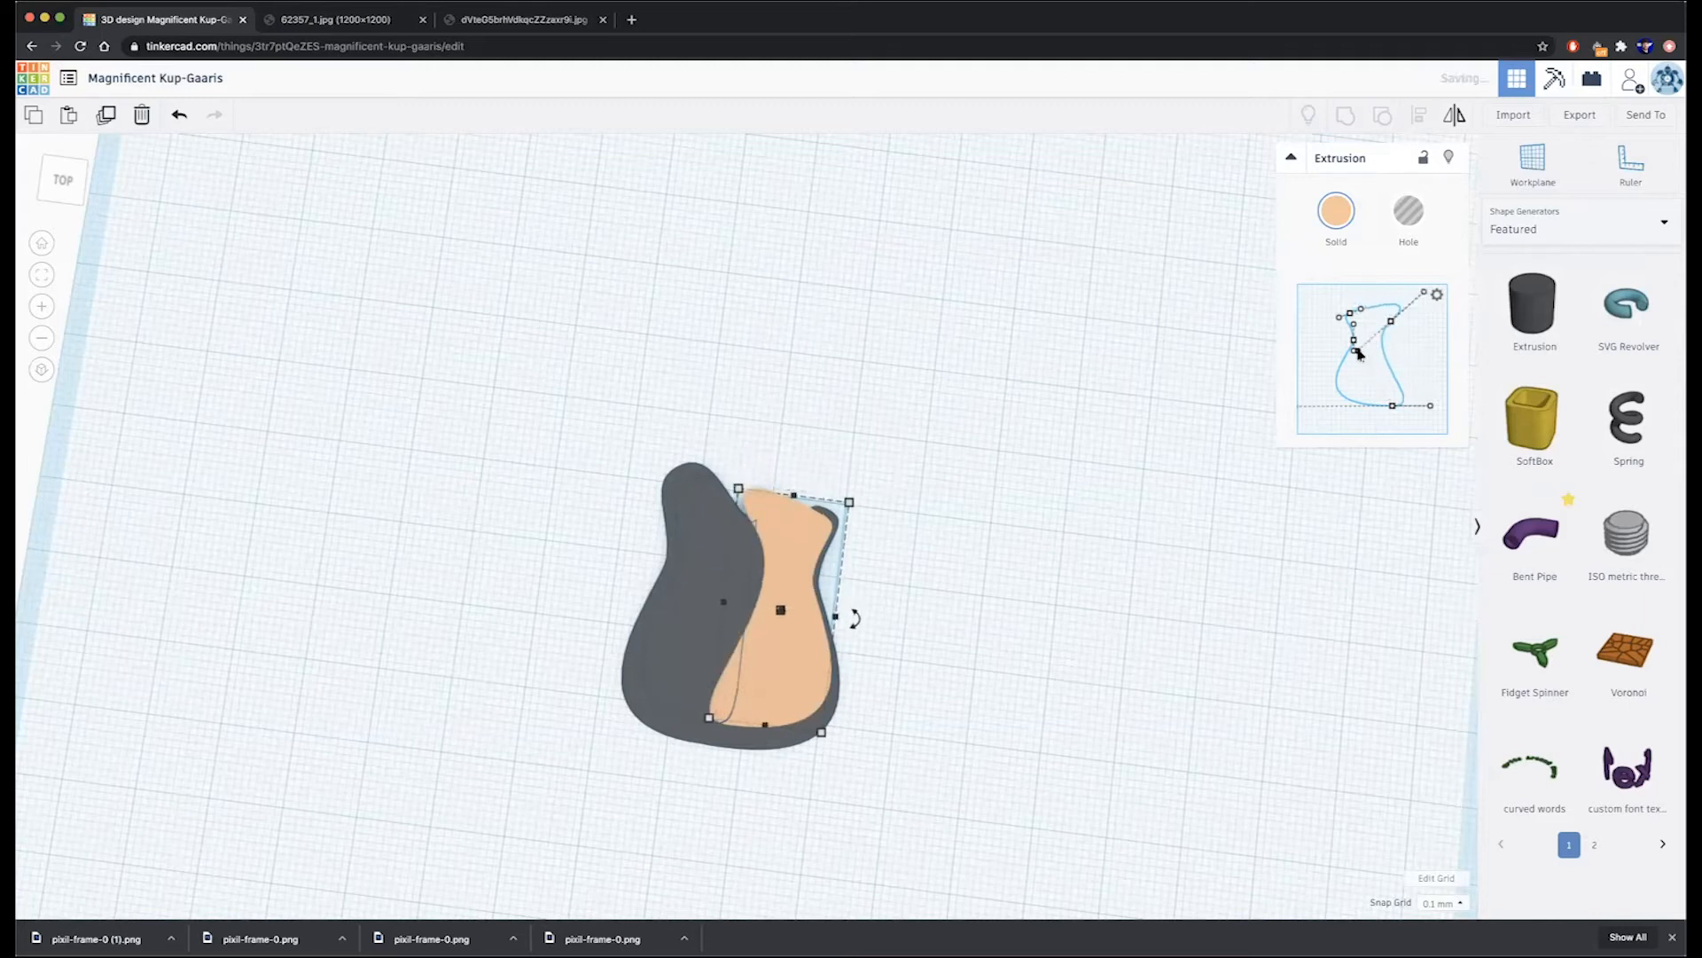
key("ctrl+z")
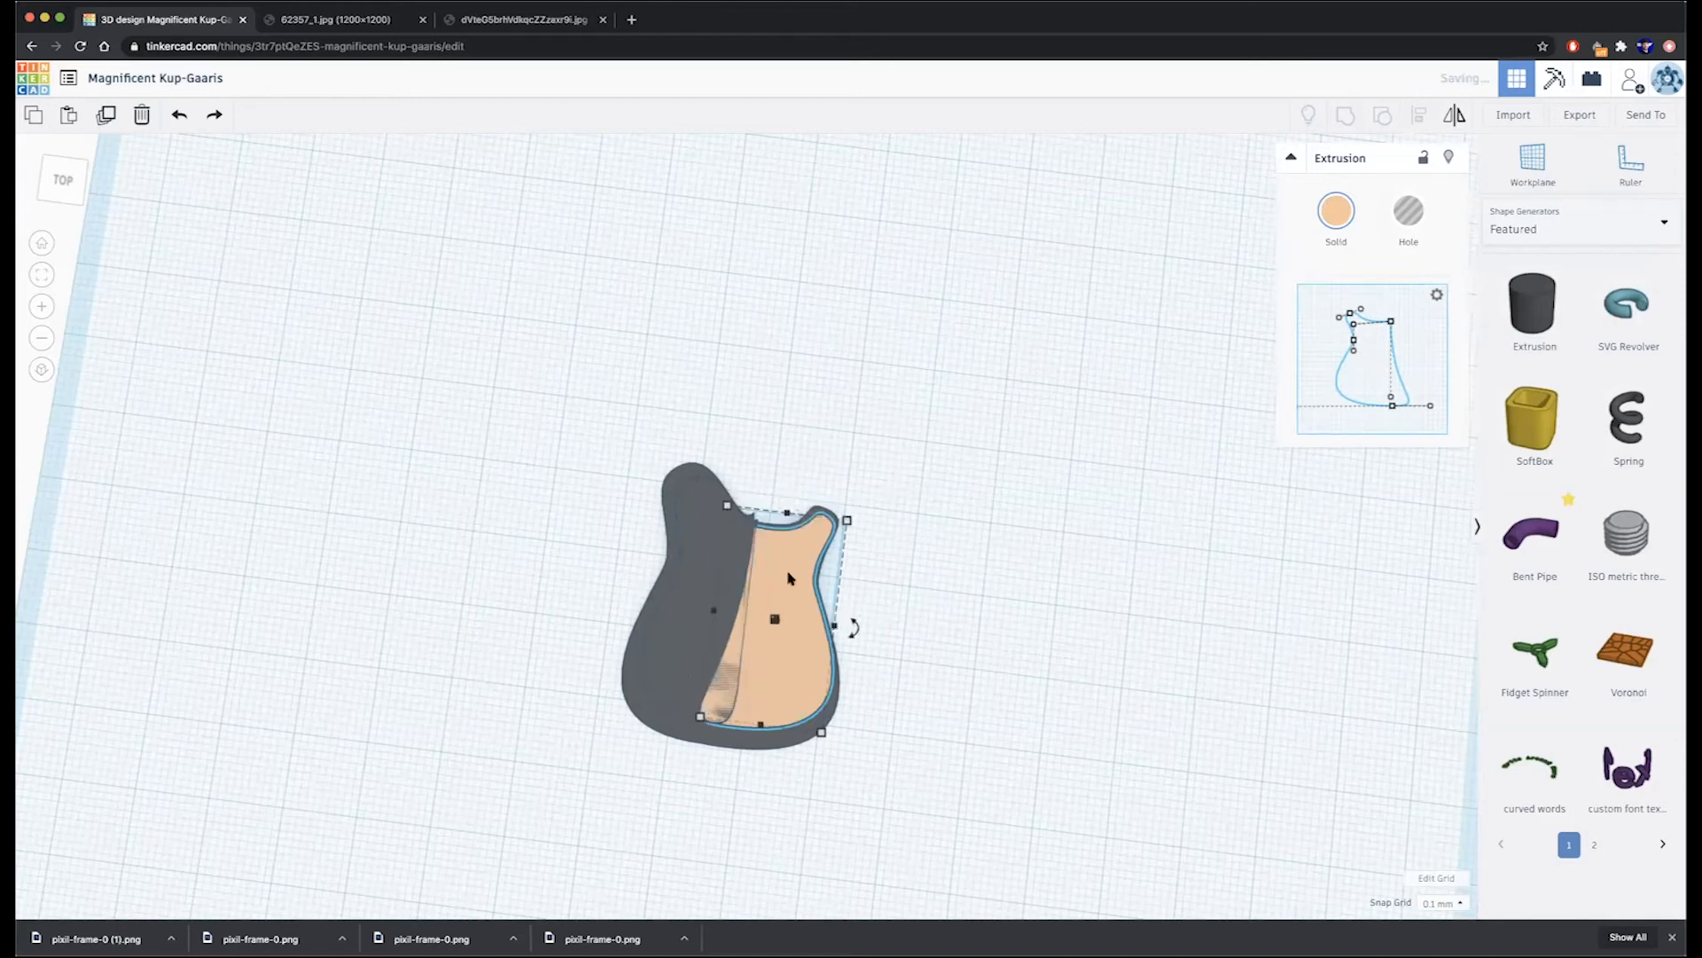
- Slide the smaller copy's dark left half across and down over the peach half to form a pickguard outline
left_click(730, 550)
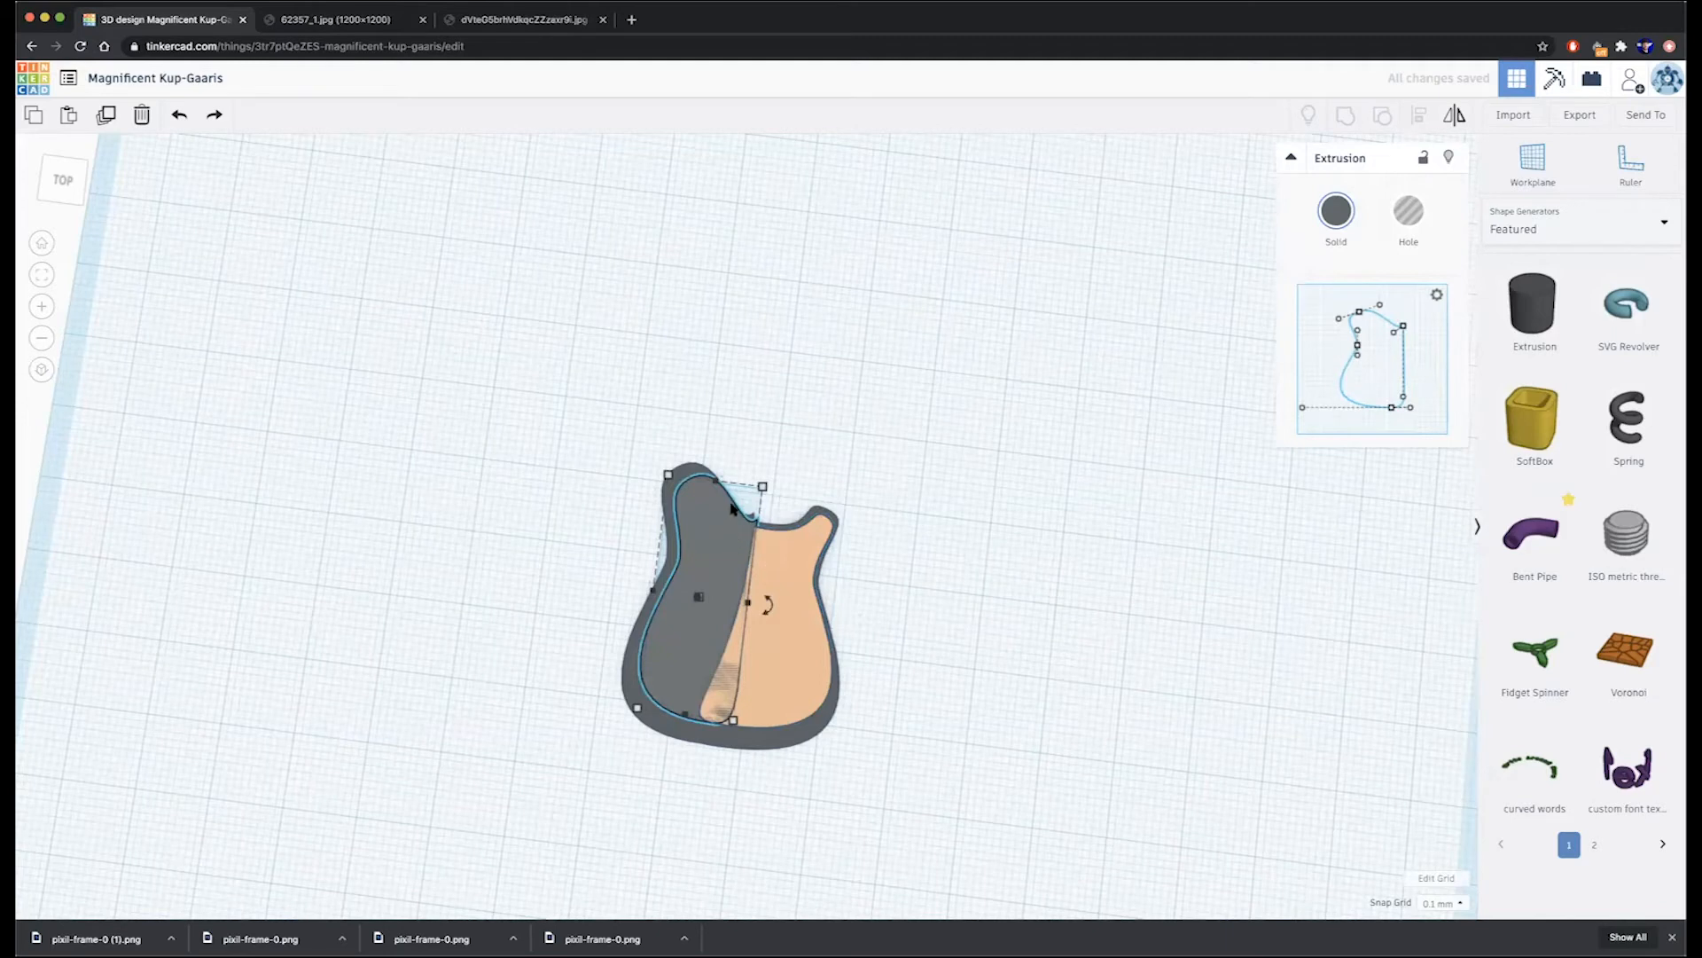
left_click_drag(725, 562, 768, 604)
mouse_move(810, 663)
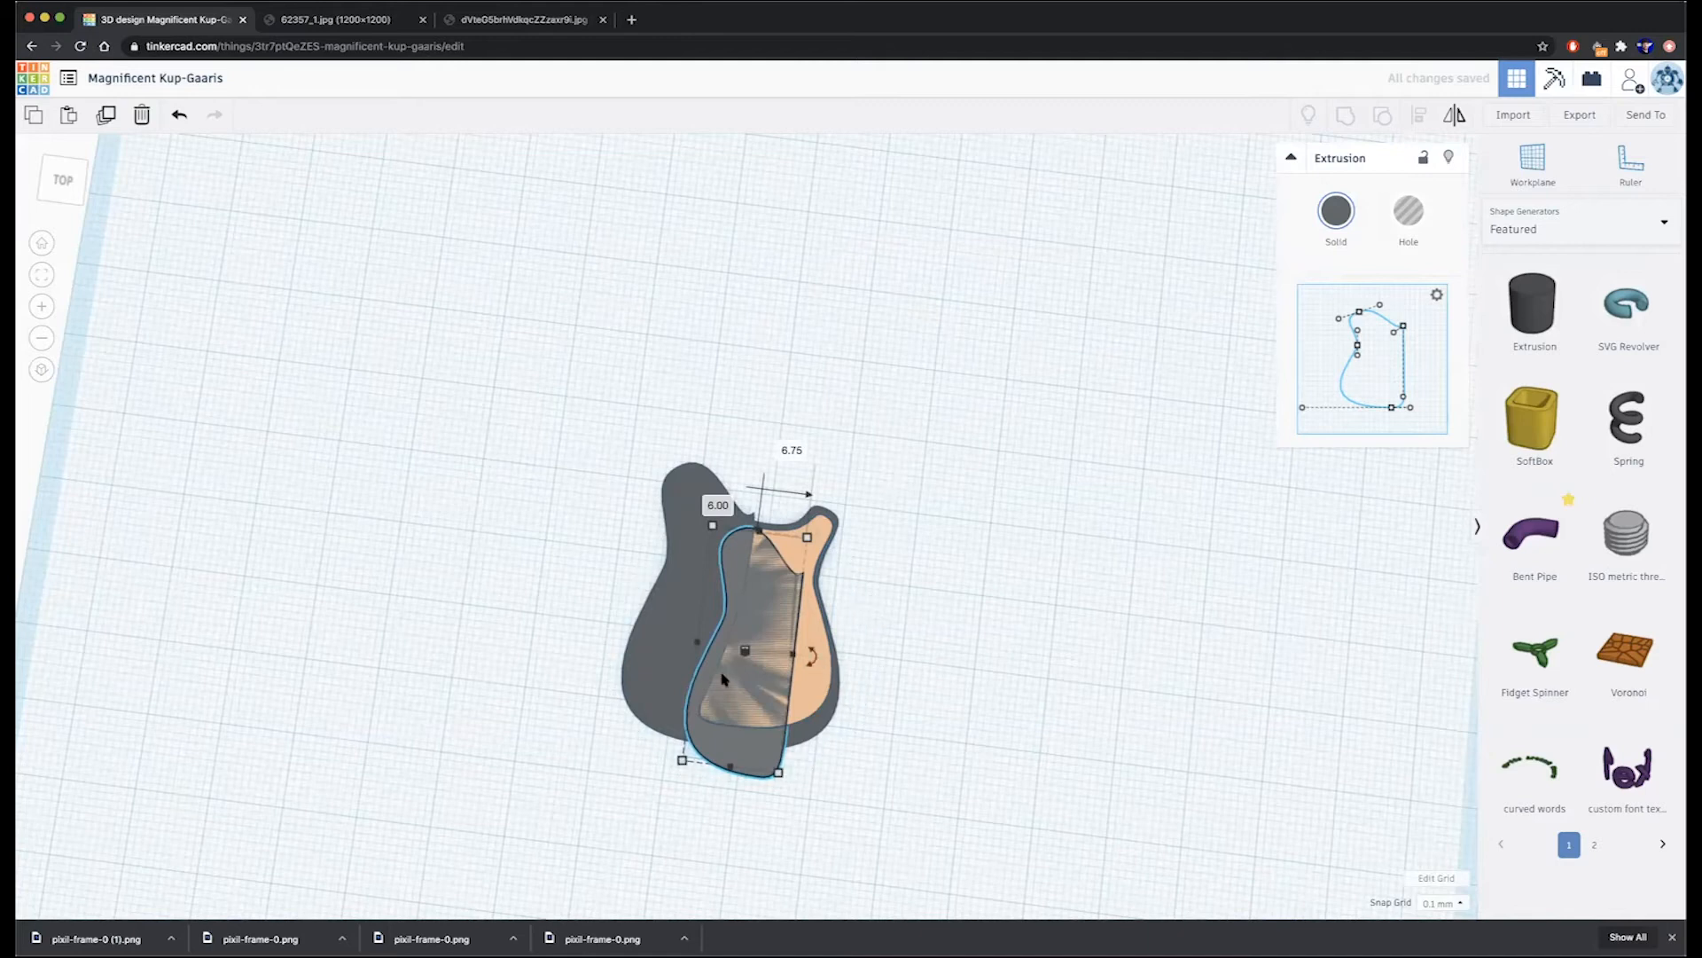
- Group the dark and peach halves as a trial, inspect the joint at the neck edge, and undo the grouping
left_click(811, 563, "shift")
left_click(1362, 116)
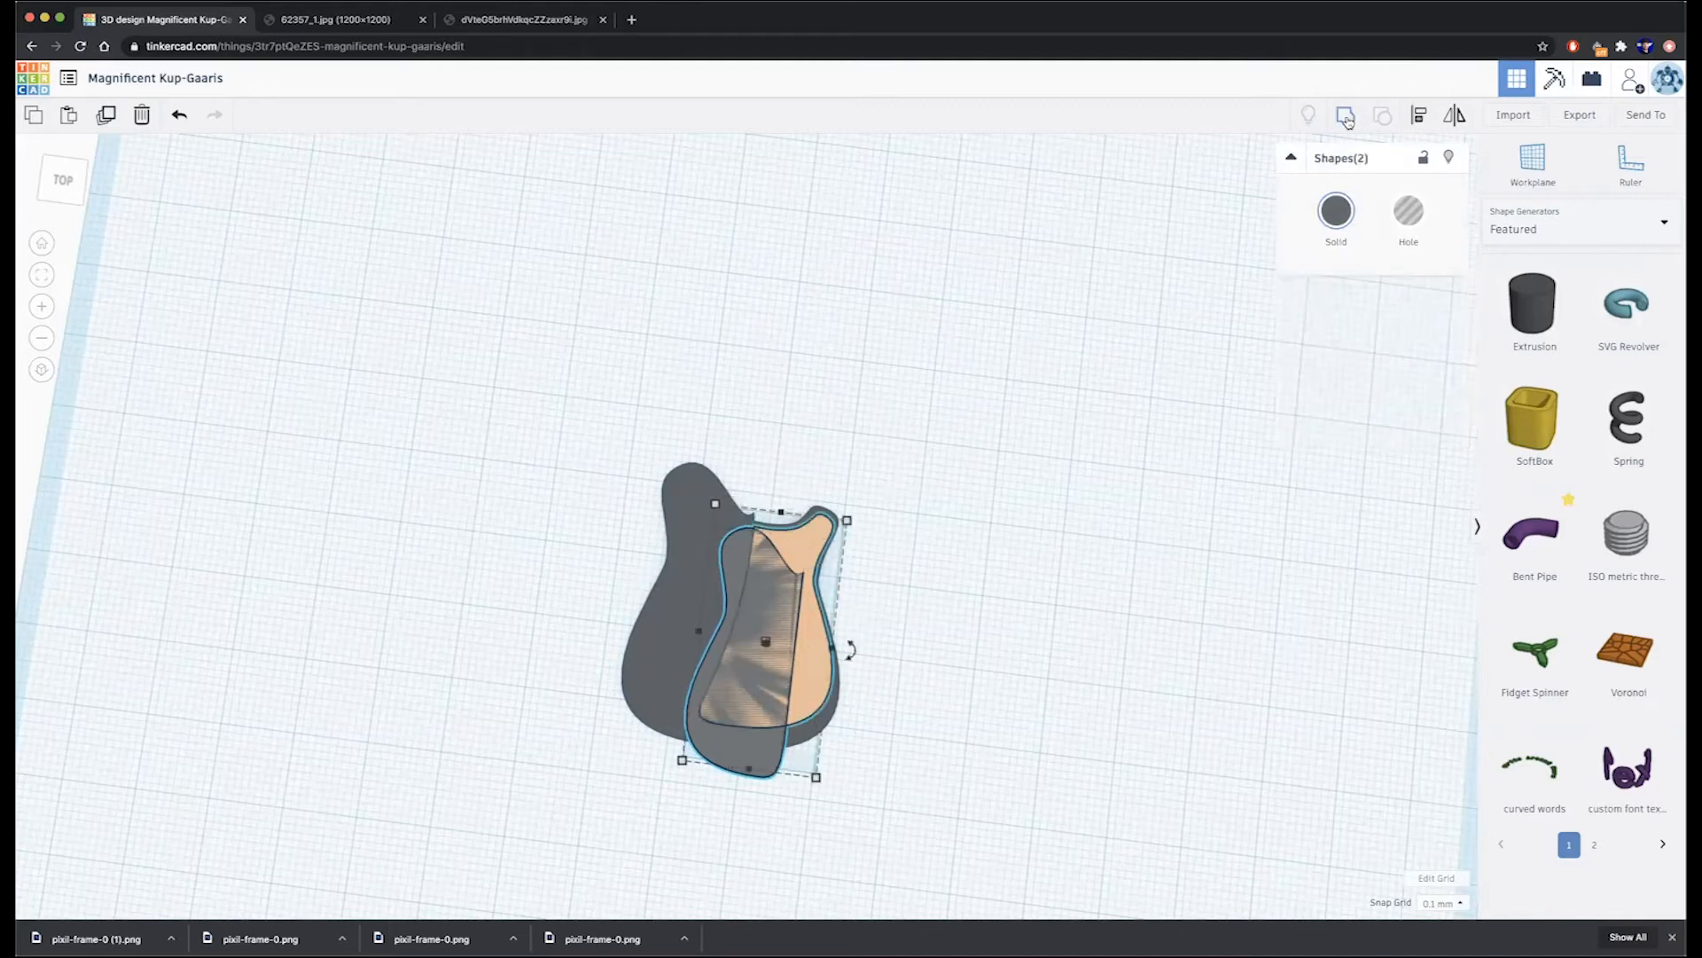
right_click_drag(927, 672, 993, 708)
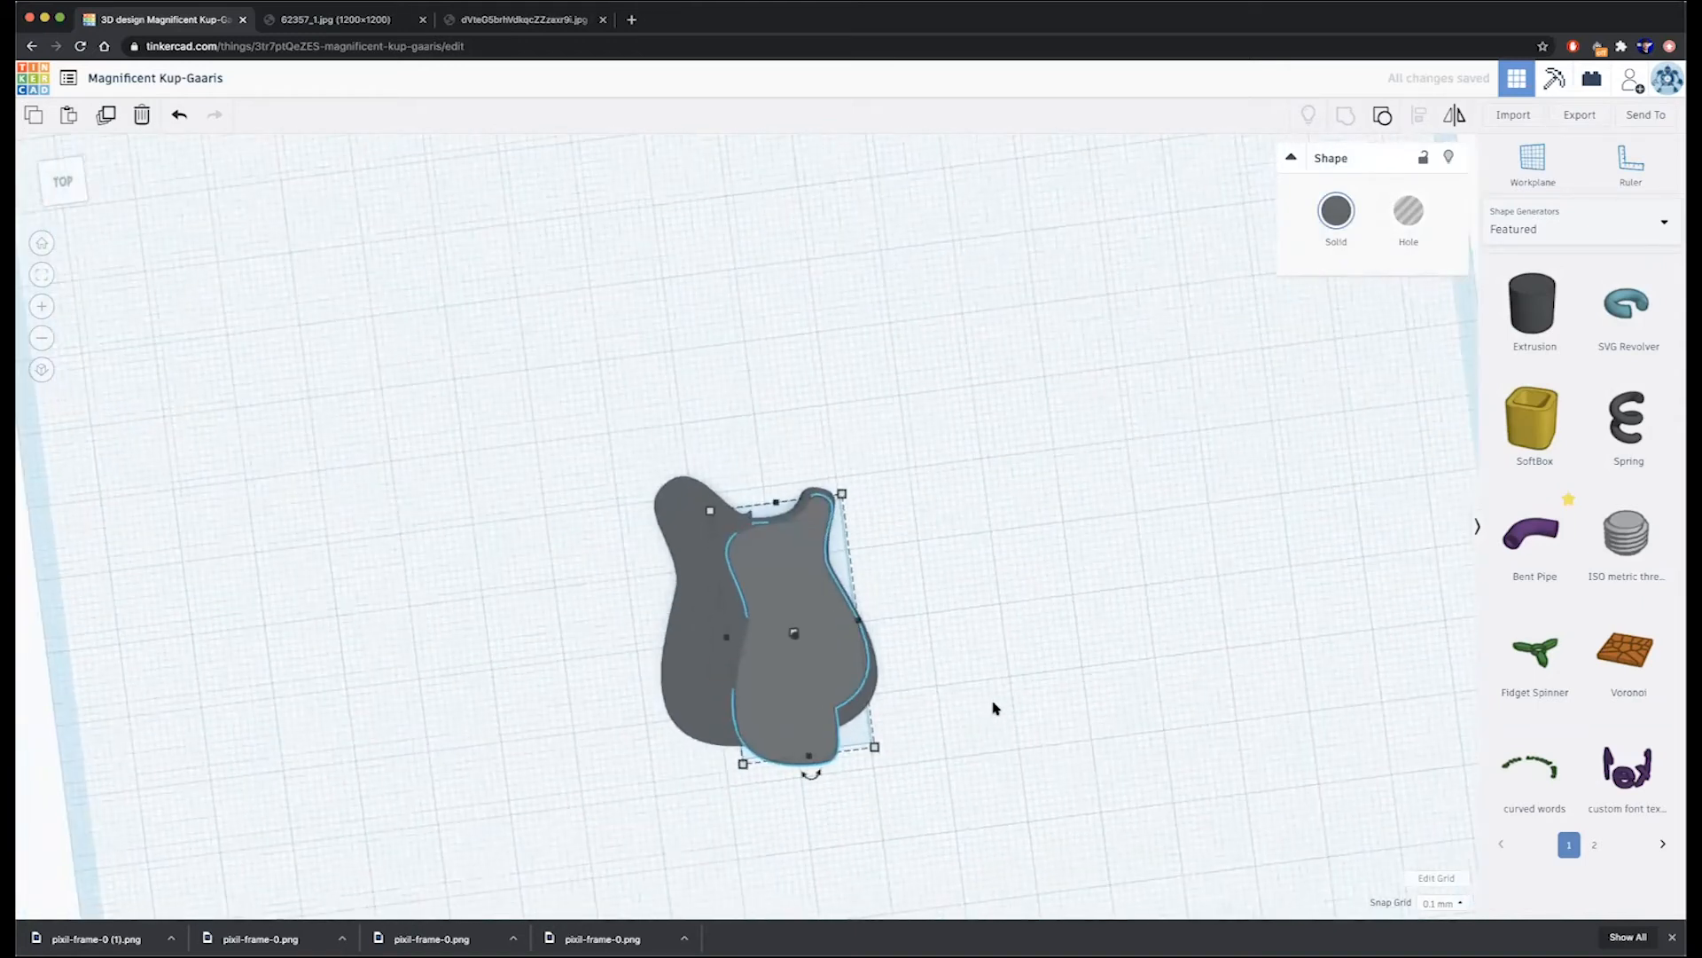
scroll(994, 707, "up", 10)
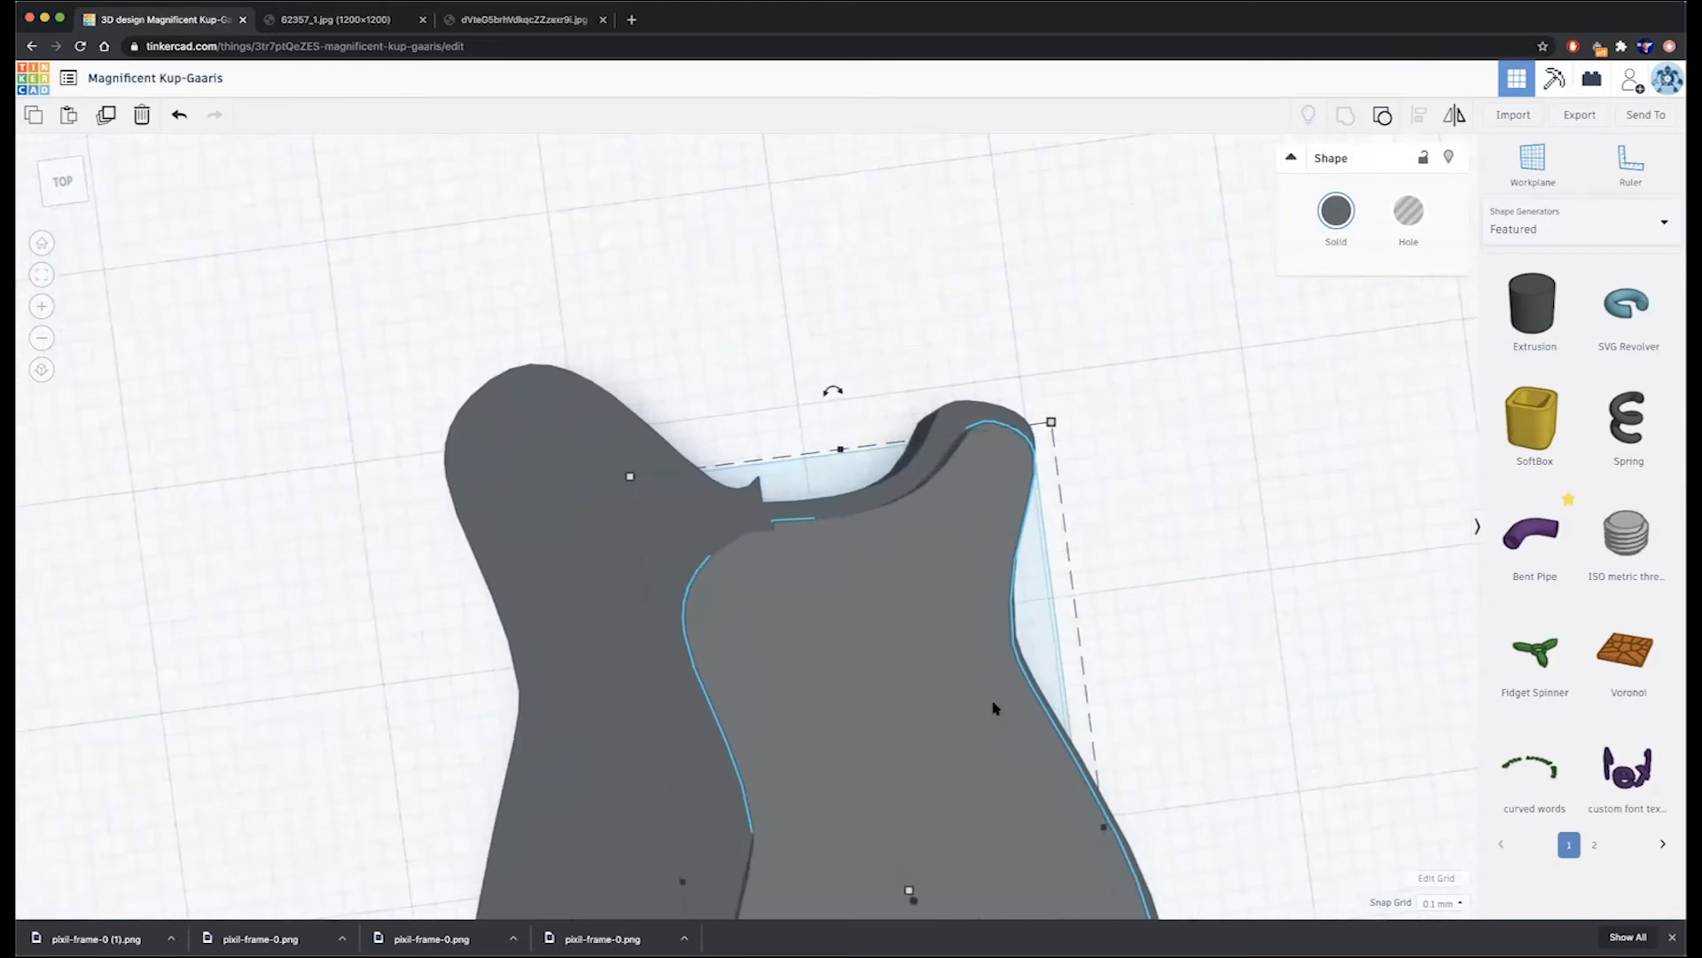
key("super+z")
- Nudge the dark half until its upper curve meets the peach half's neck edge, and group the two halves
left_click(737, 596)
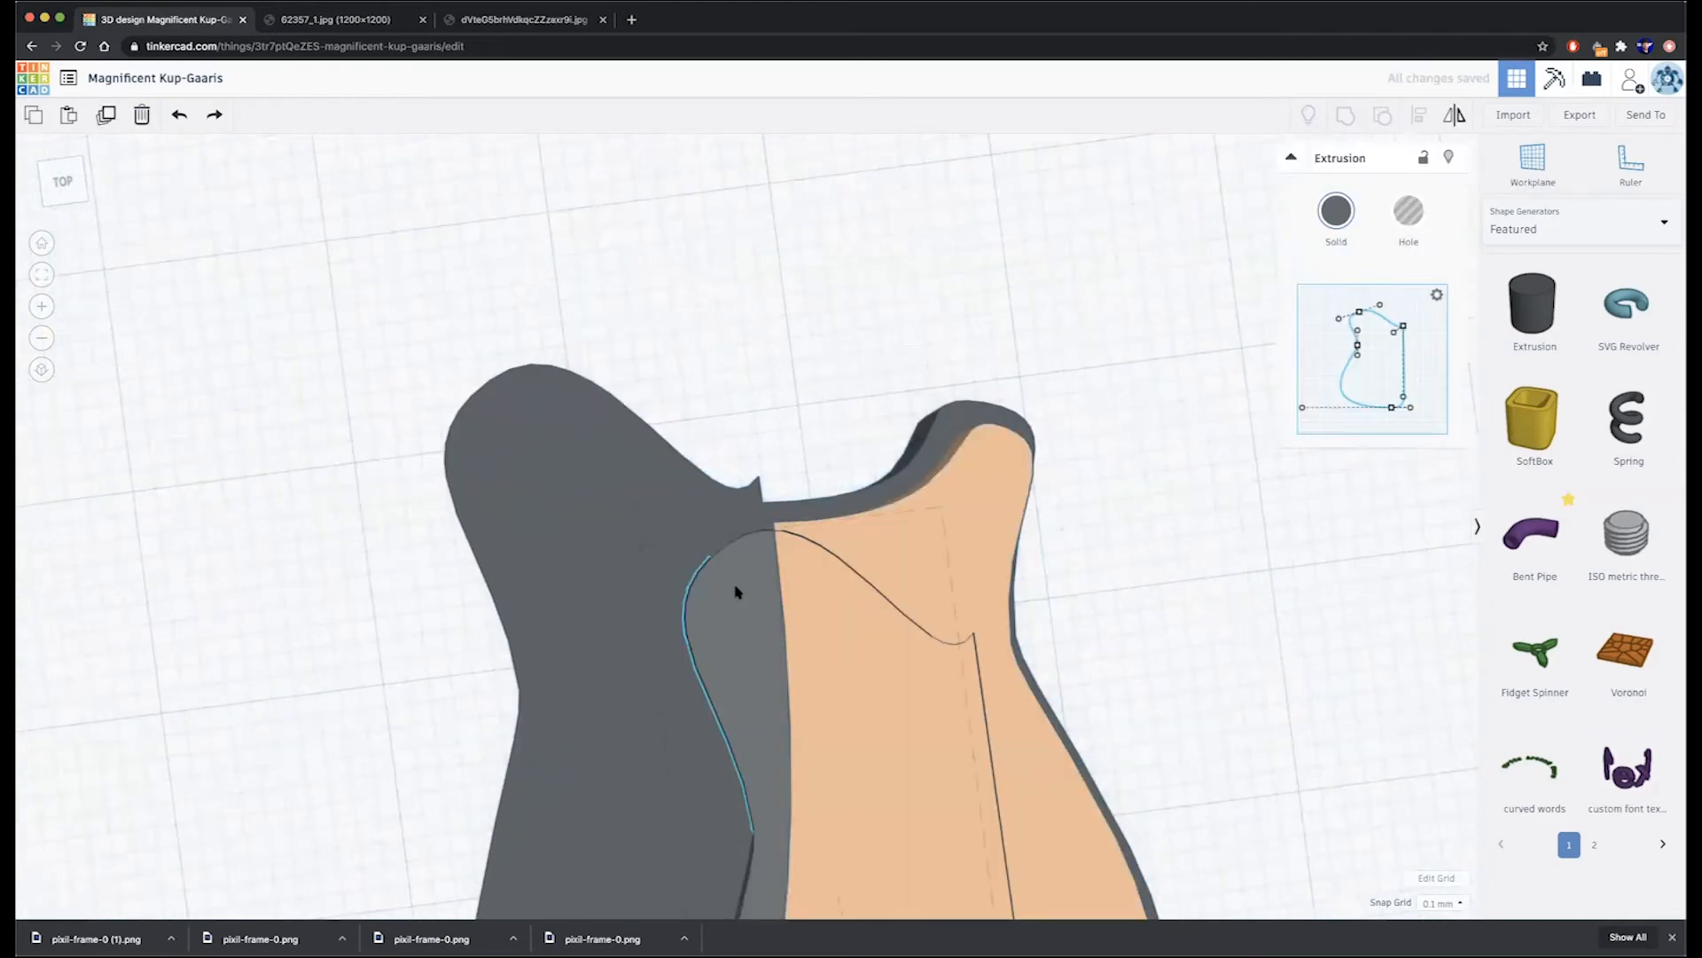
left_click_drag(737, 584, 774, 572)
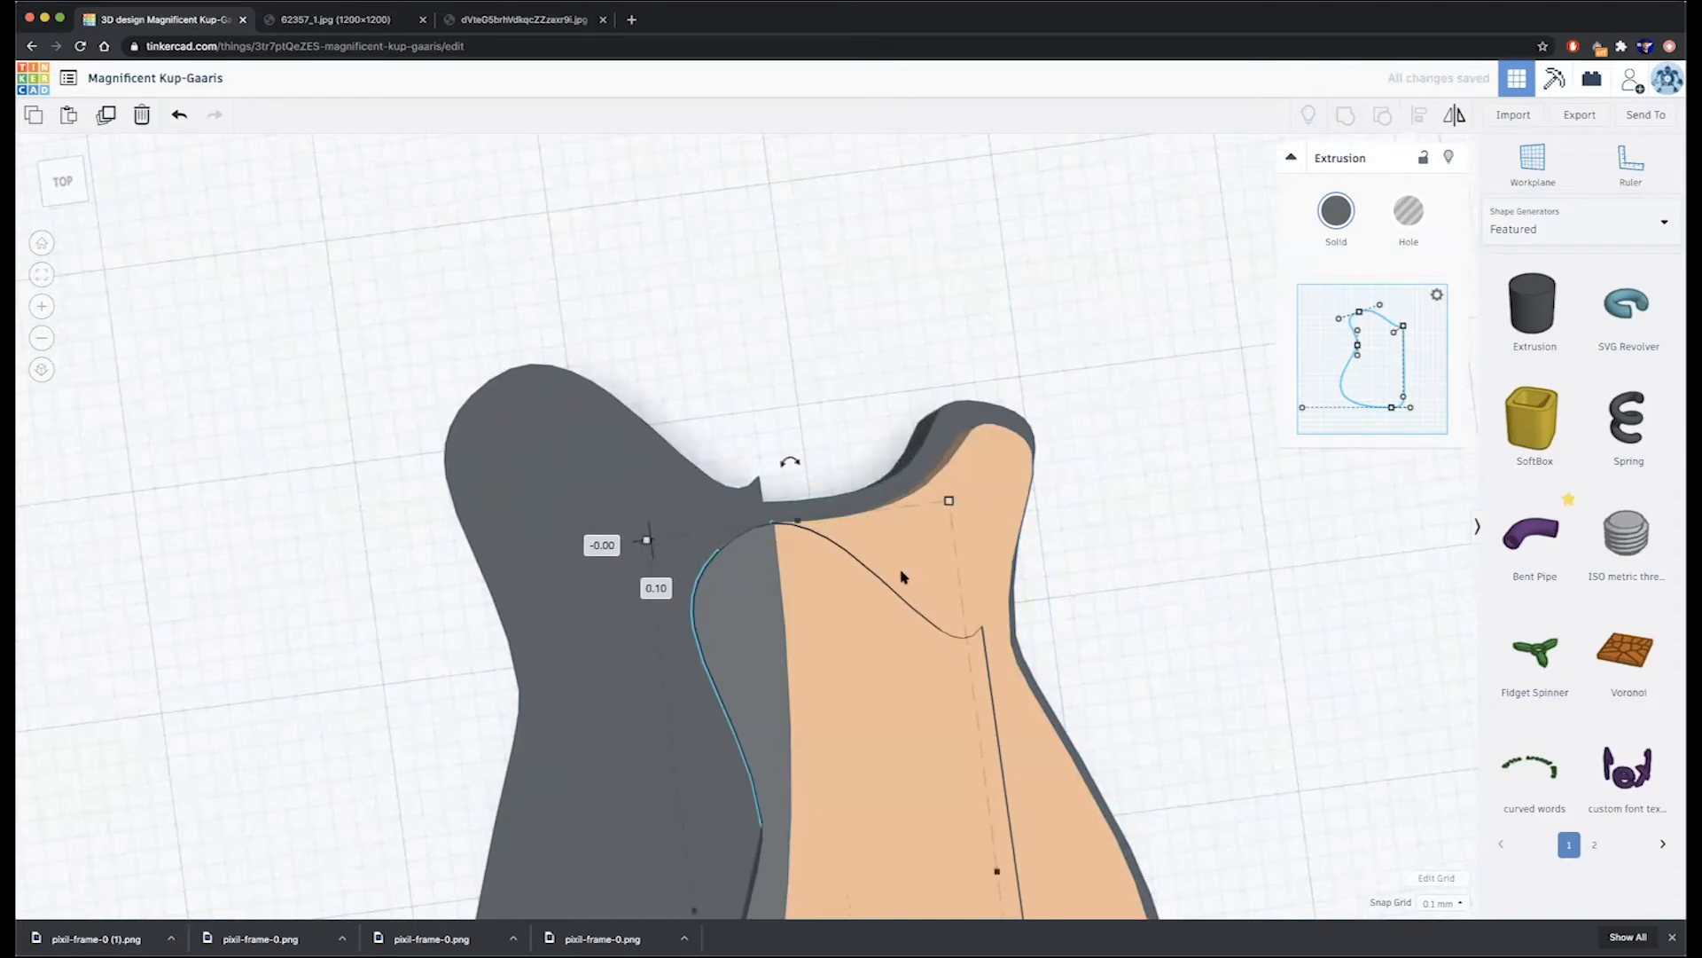
key("super+a")
left_click(1346, 125)
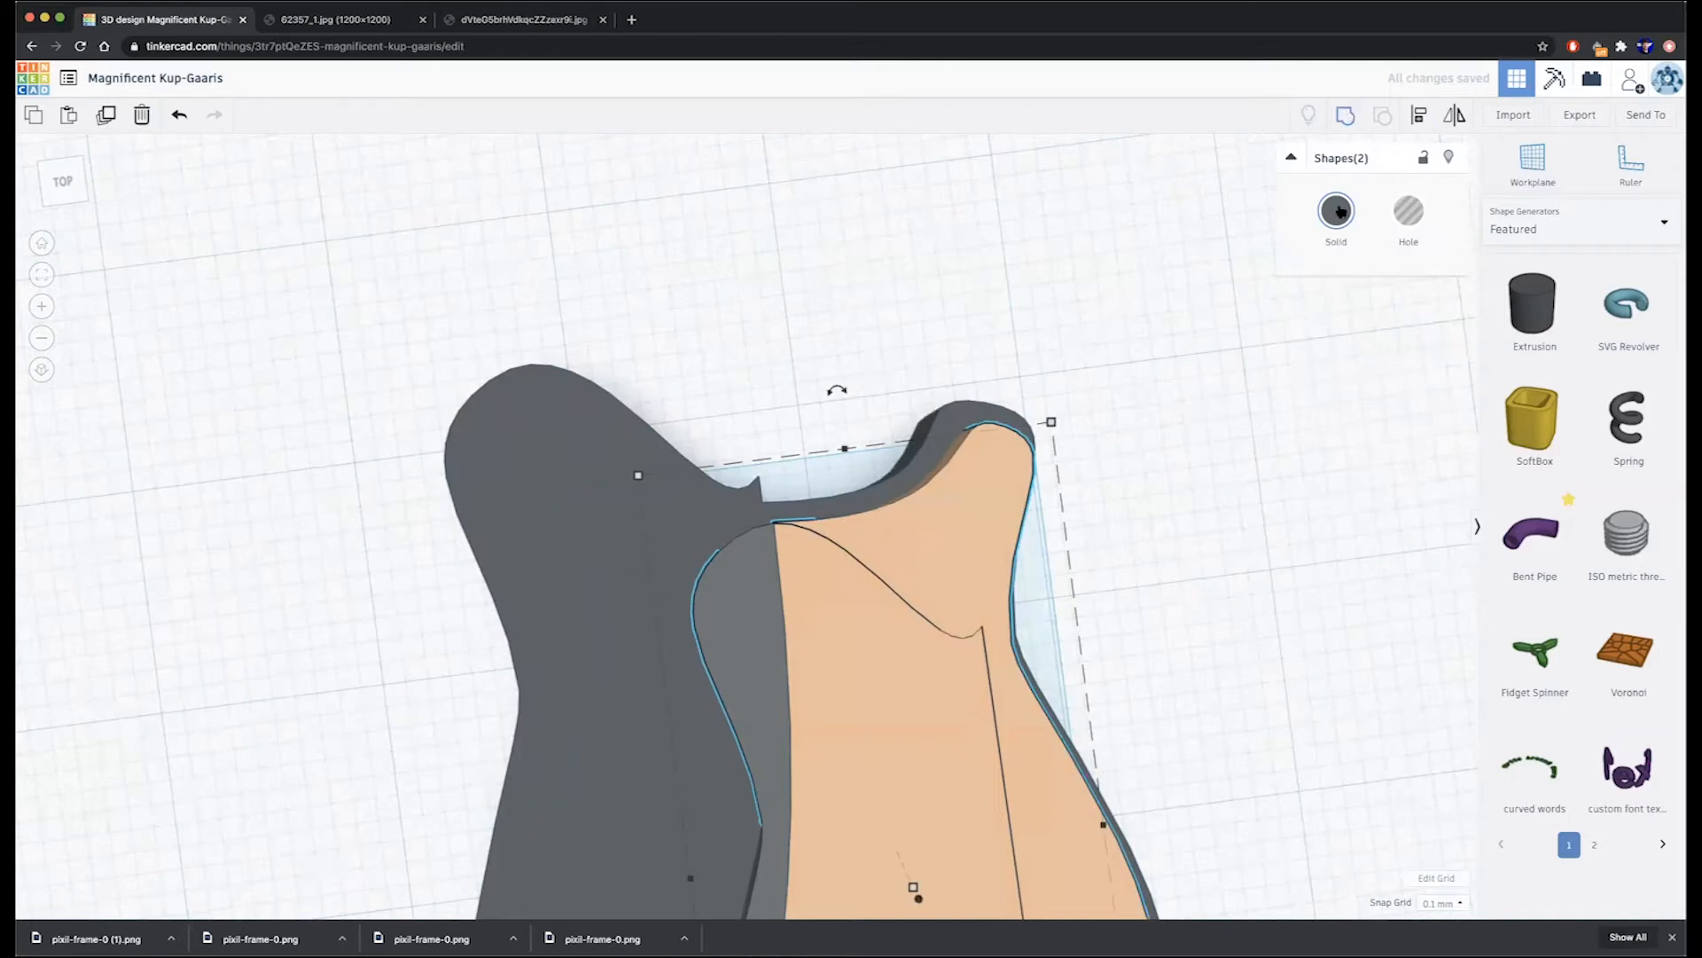
right_click_drag(1117, 444, 896, 537)
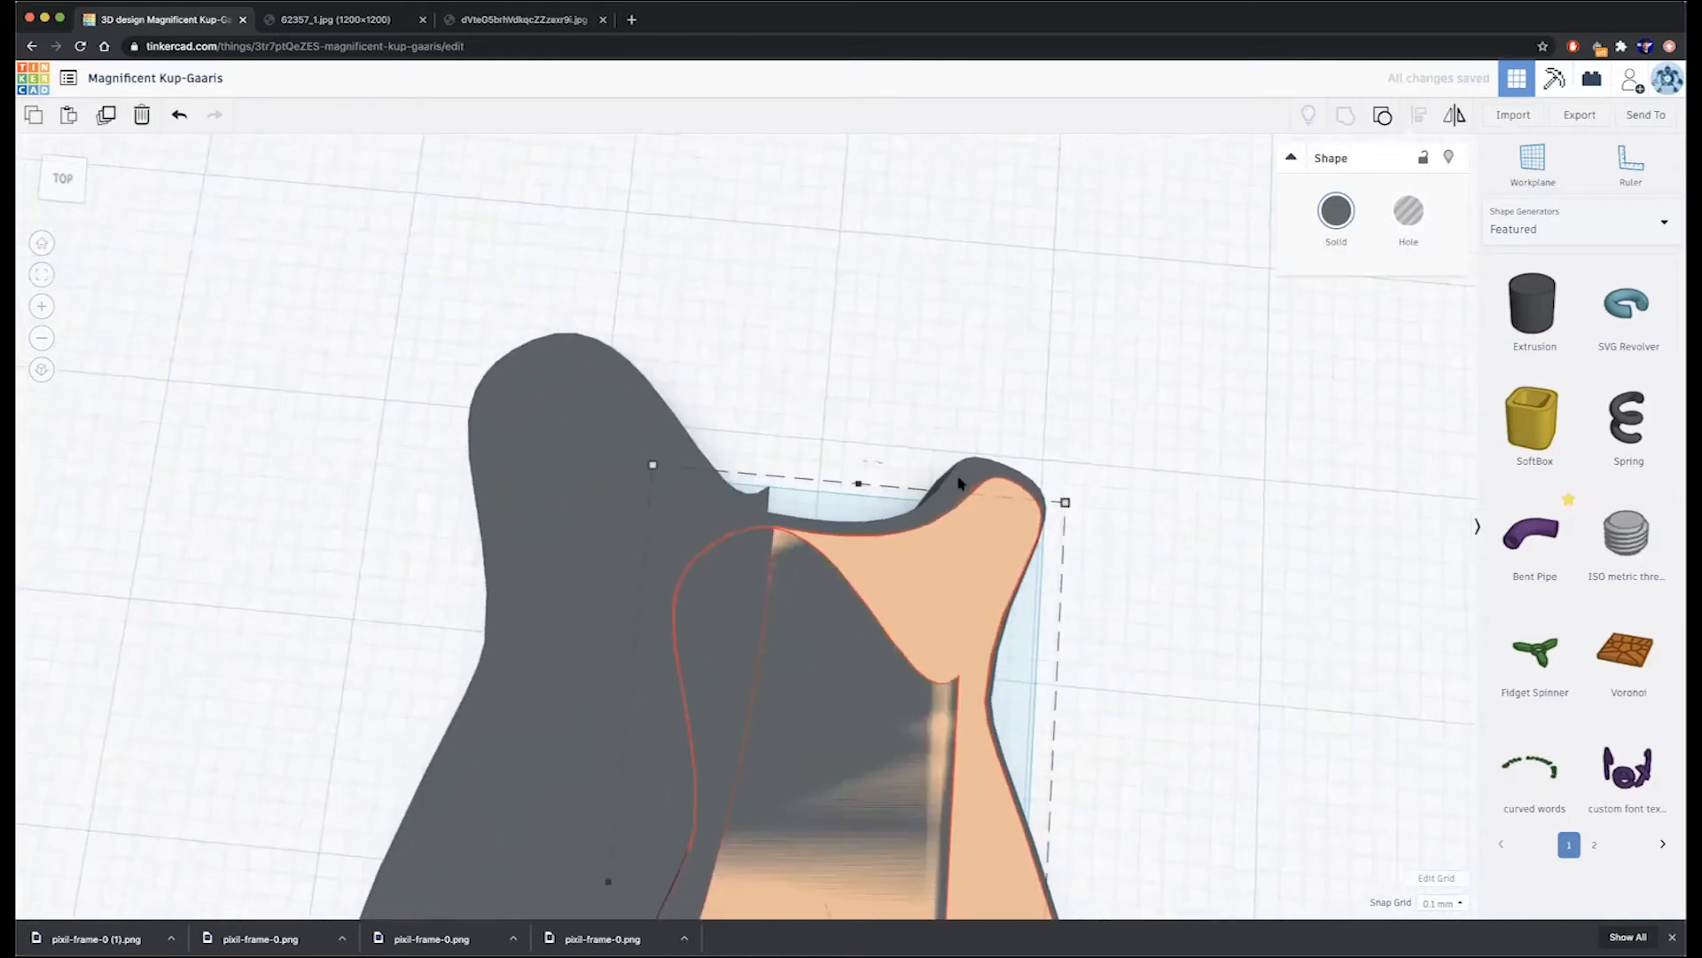
scroll(1243, 439, "down", 4)
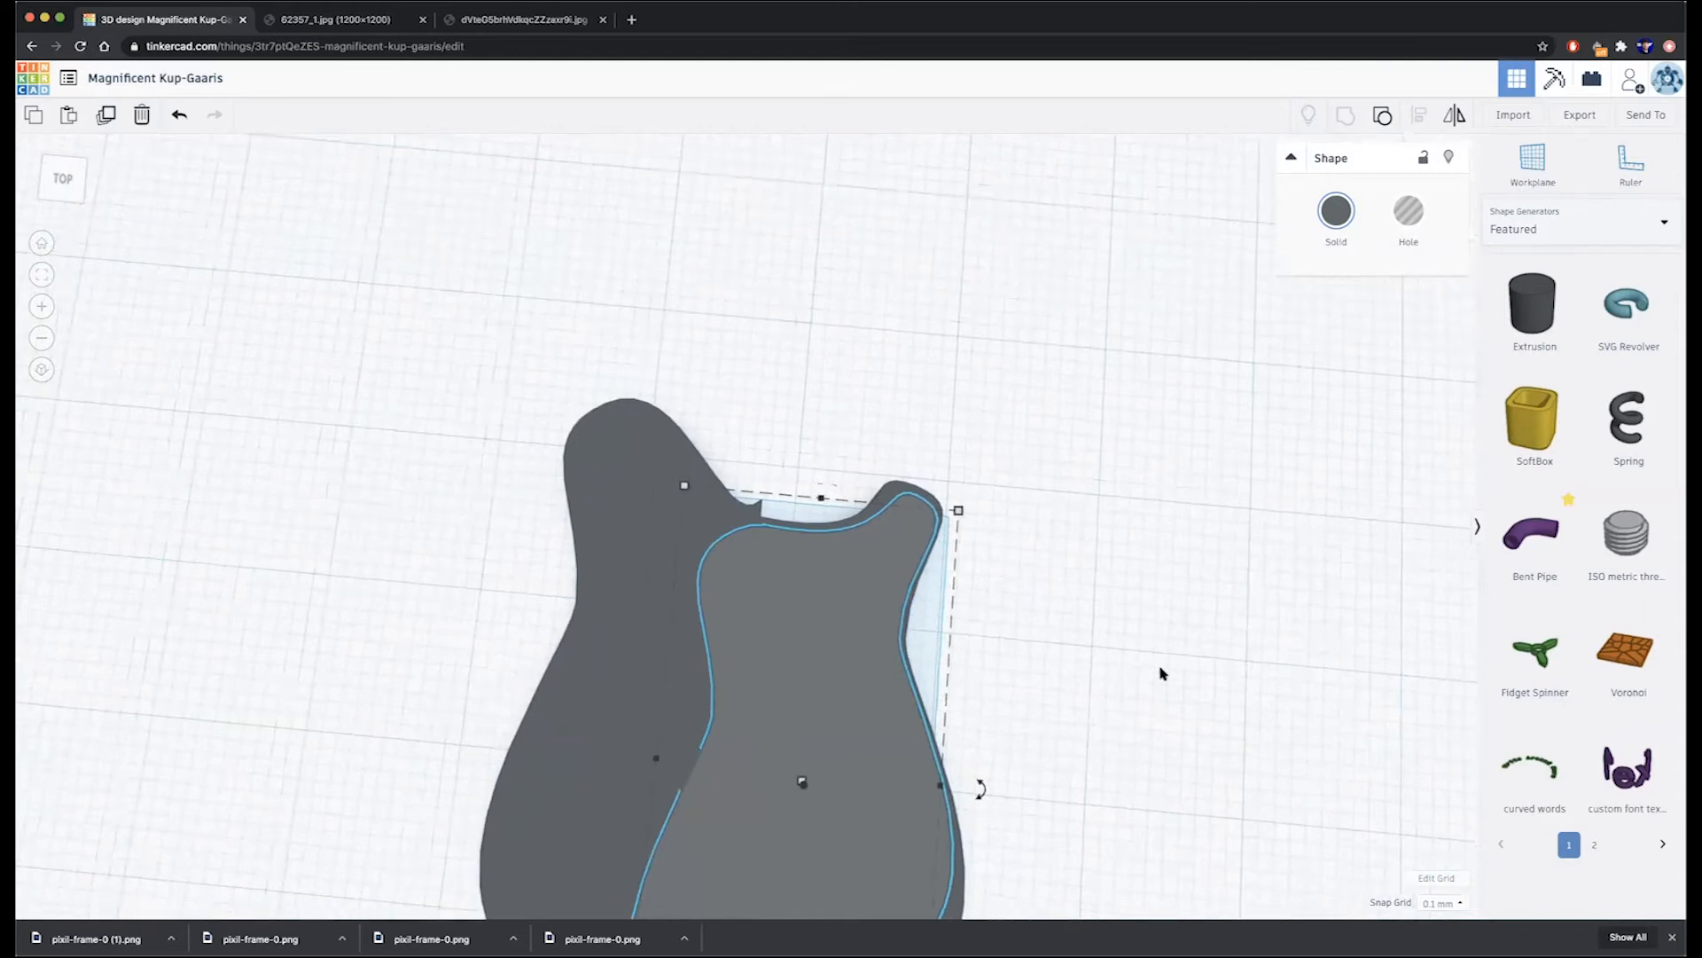
scroll(1159, 673, "down", 3)
- Place a Box hole over the lower part of the smaller grouped shape and group them to cut that part away
left_click(1534, 229)
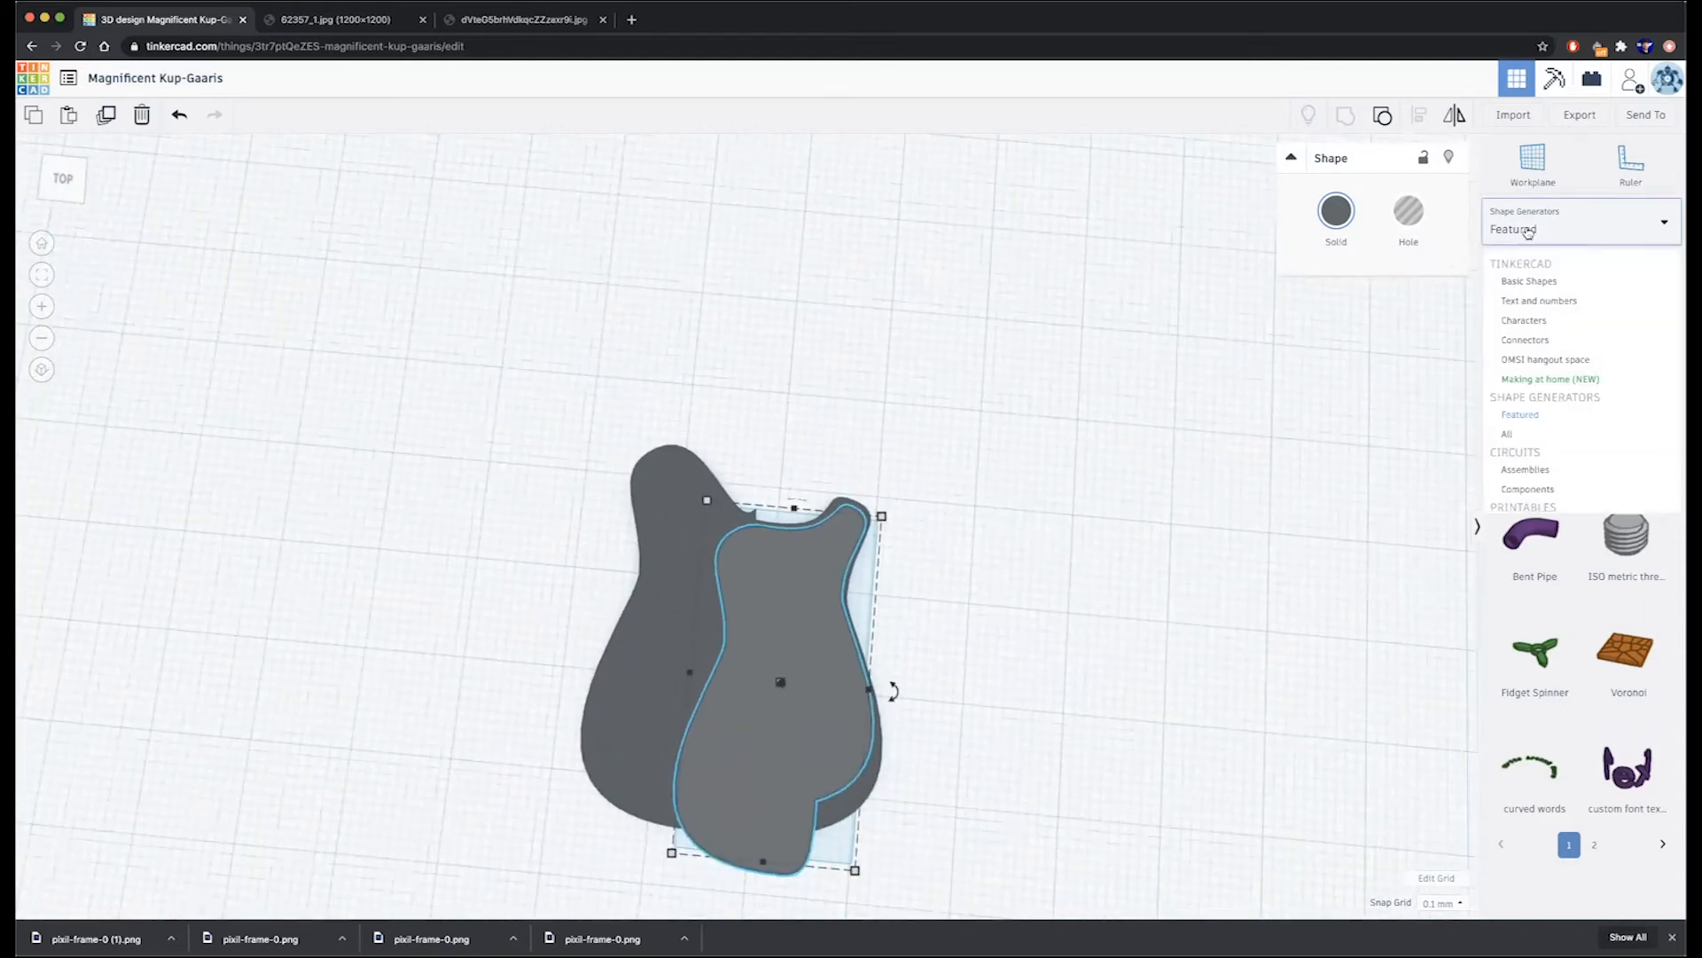
left_click(1530, 280)
left_click_drag(1535, 421, 779, 752)
left_click(1405, 213)
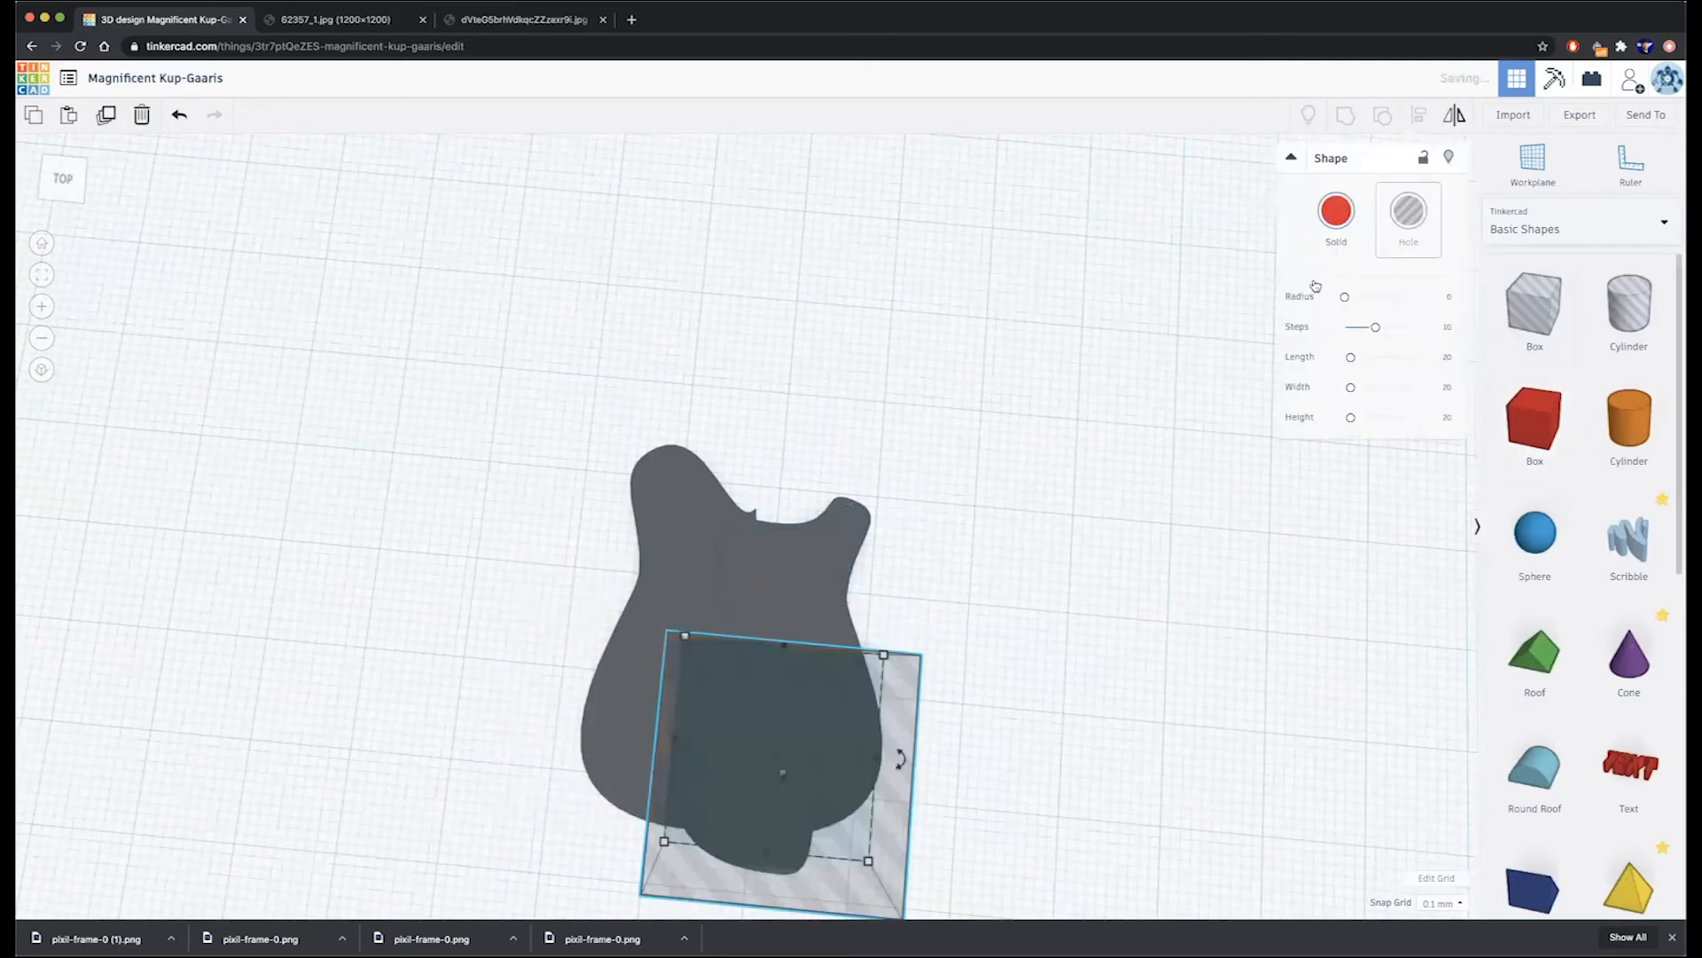
left_click(792, 581, "shift")
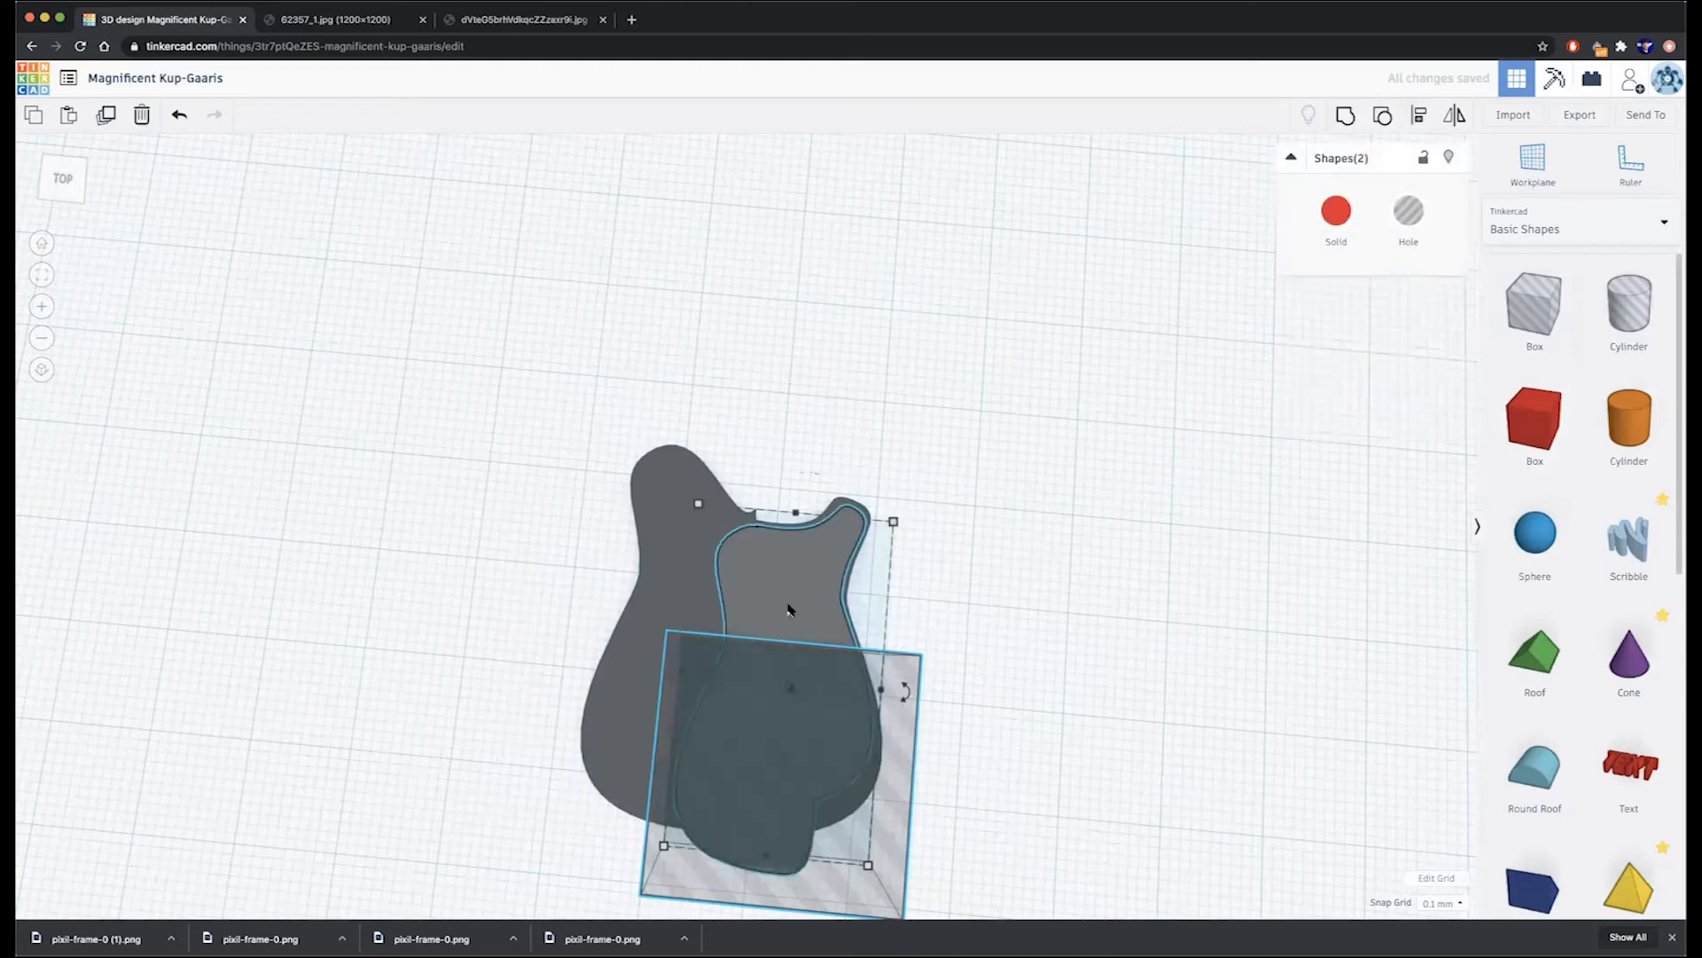
left_click(1345, 115)
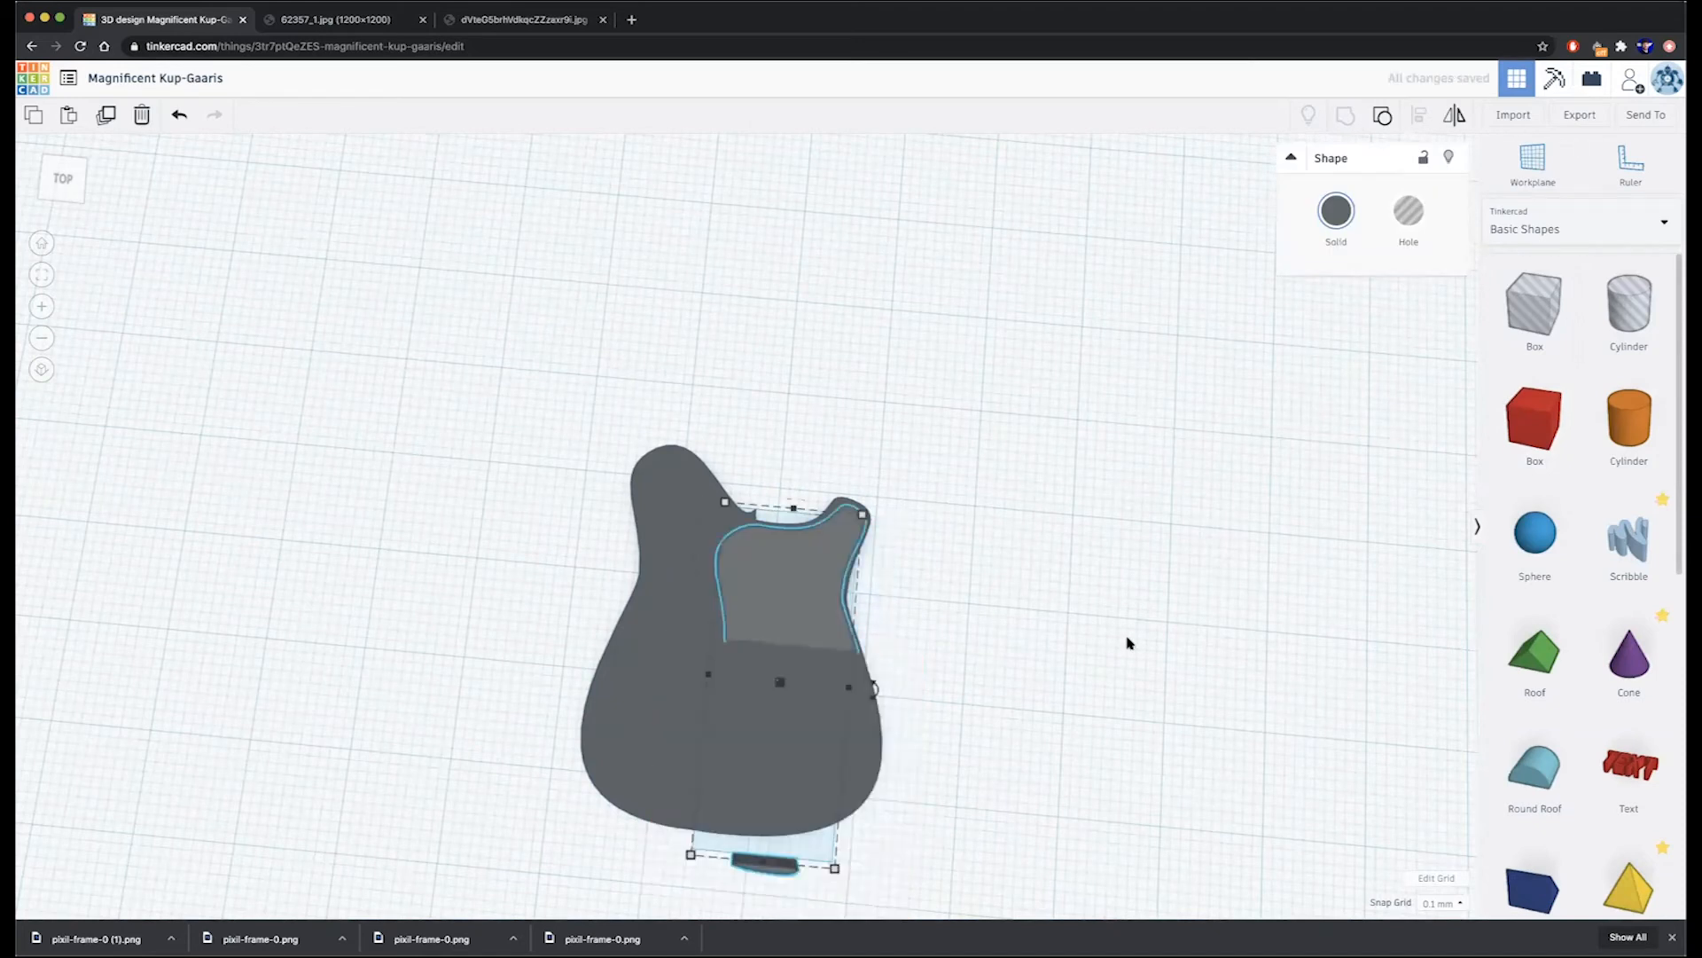
- Colour the cut pickguard piece pale yellow and the guitar body light blue
left_click(1335, 213)
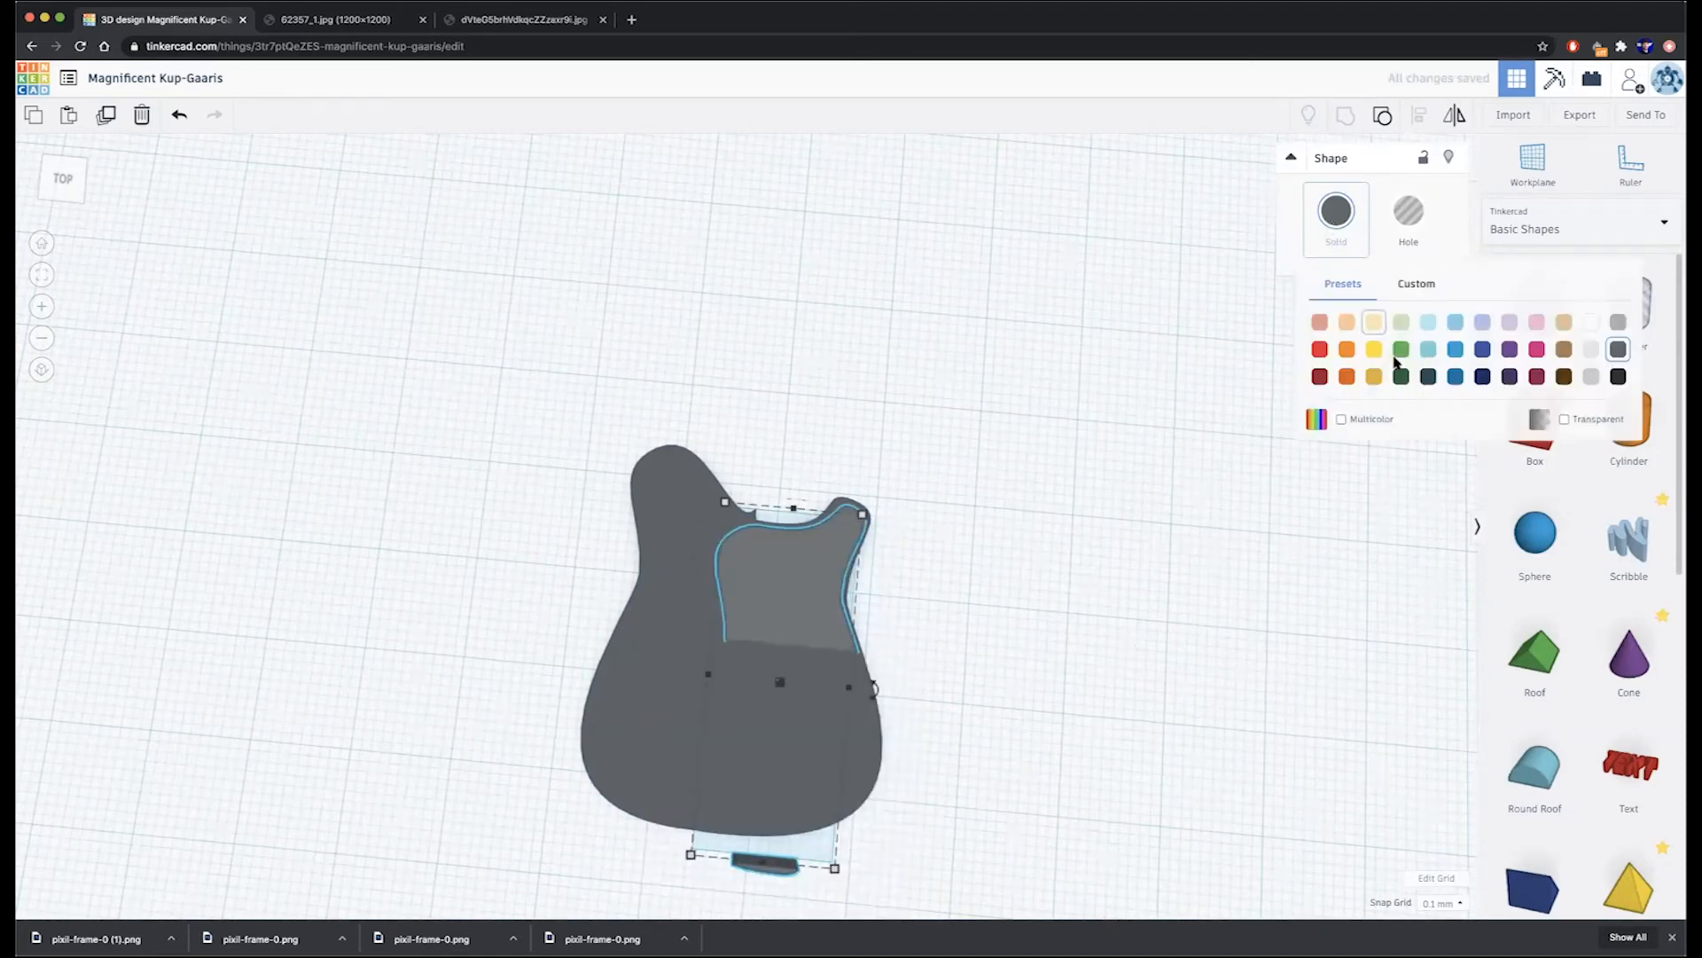
left_click(1346, 323)
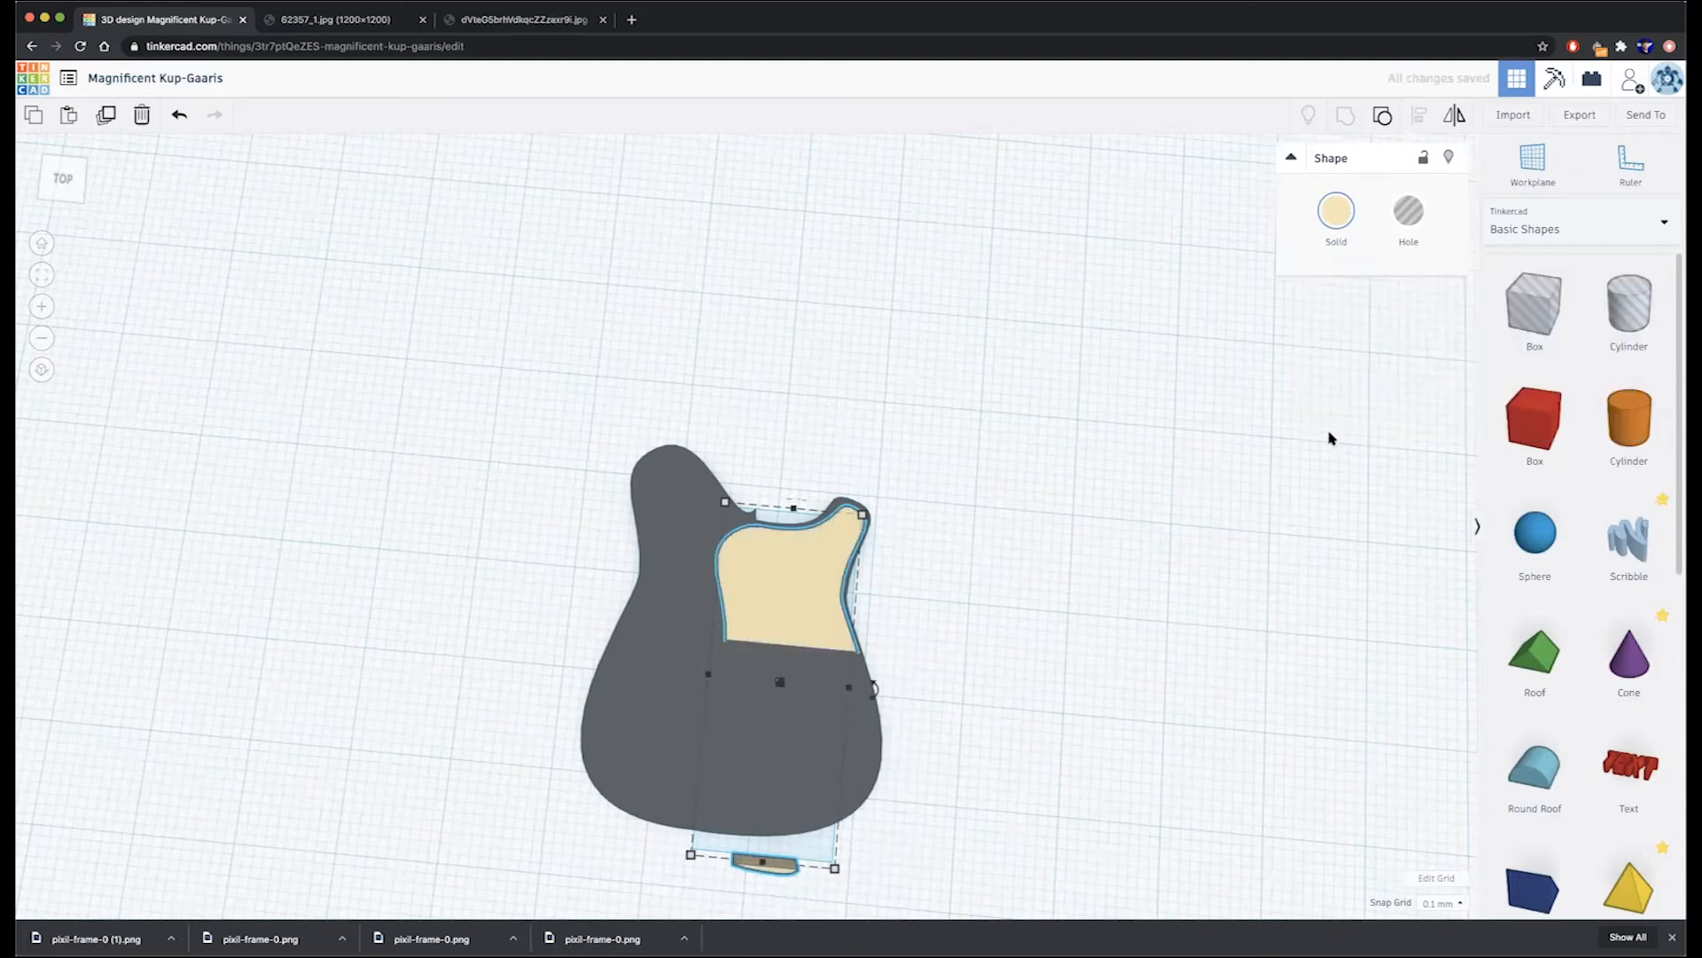
left_click(672, 517)
left_click(1339, 212)
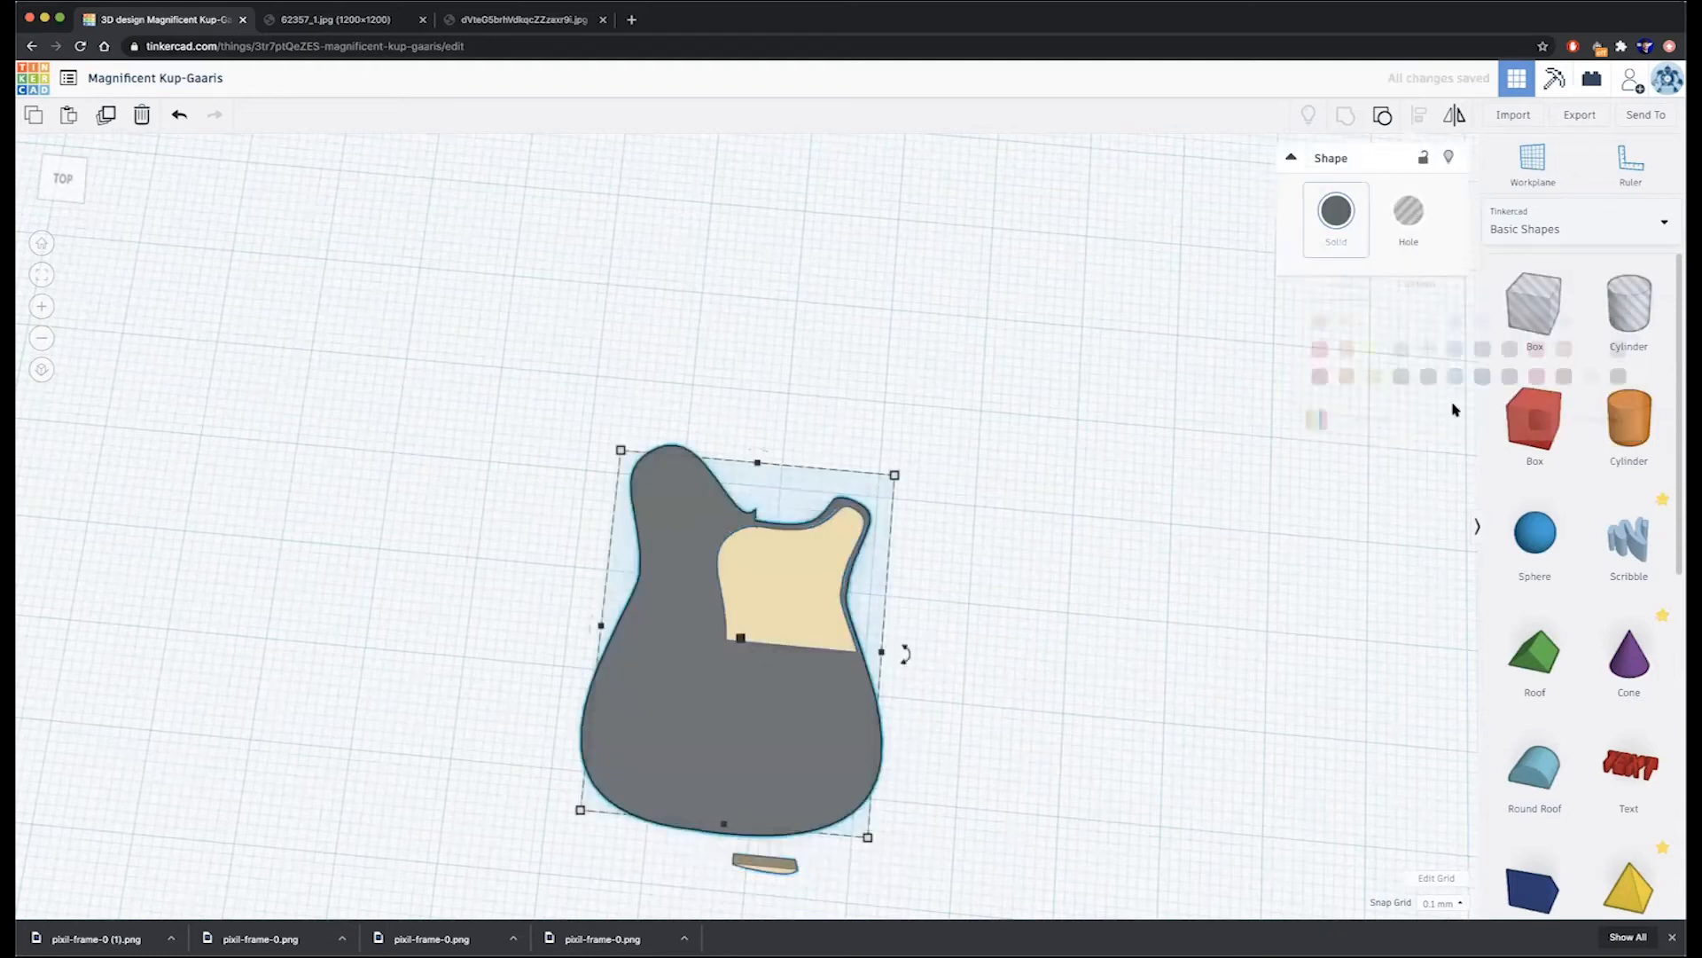
left_click(1429, 322)
right_click_drag(1292, 683, 1118, 544)
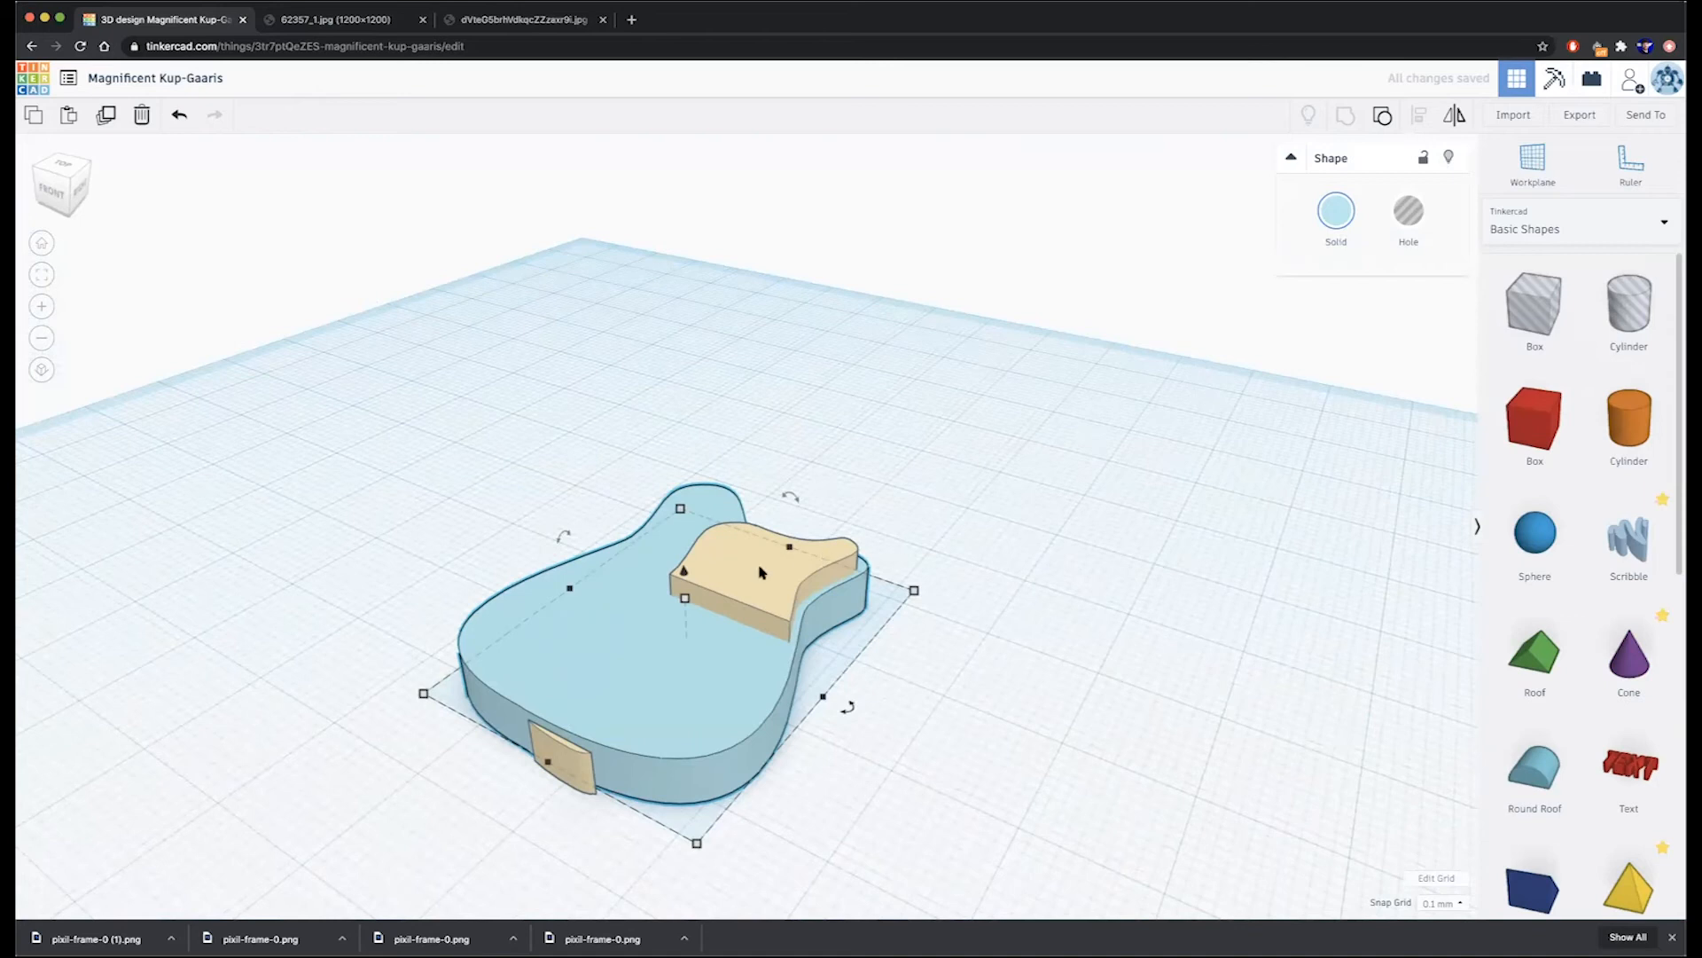
- Lengthen the ungrouped hole box to 21.8 mm past the body's bottom end and regroup it to remove the leftover sliver
left_click(1382, 115)
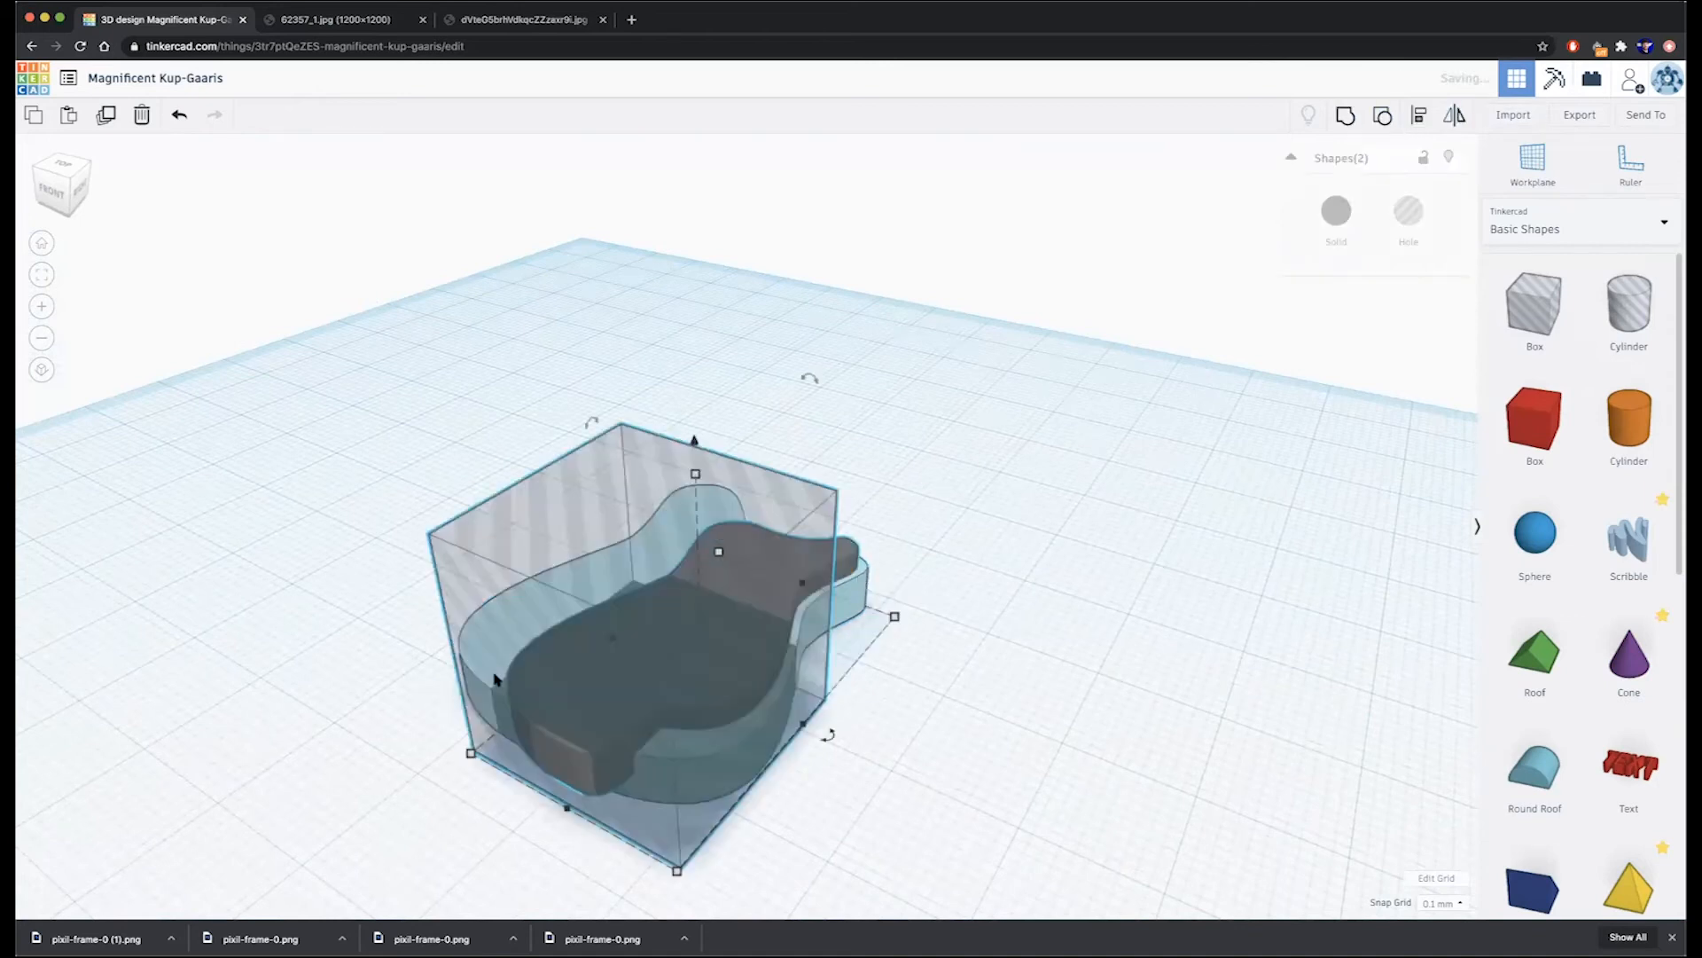
left_click_drag(566, 814, 546, 829)
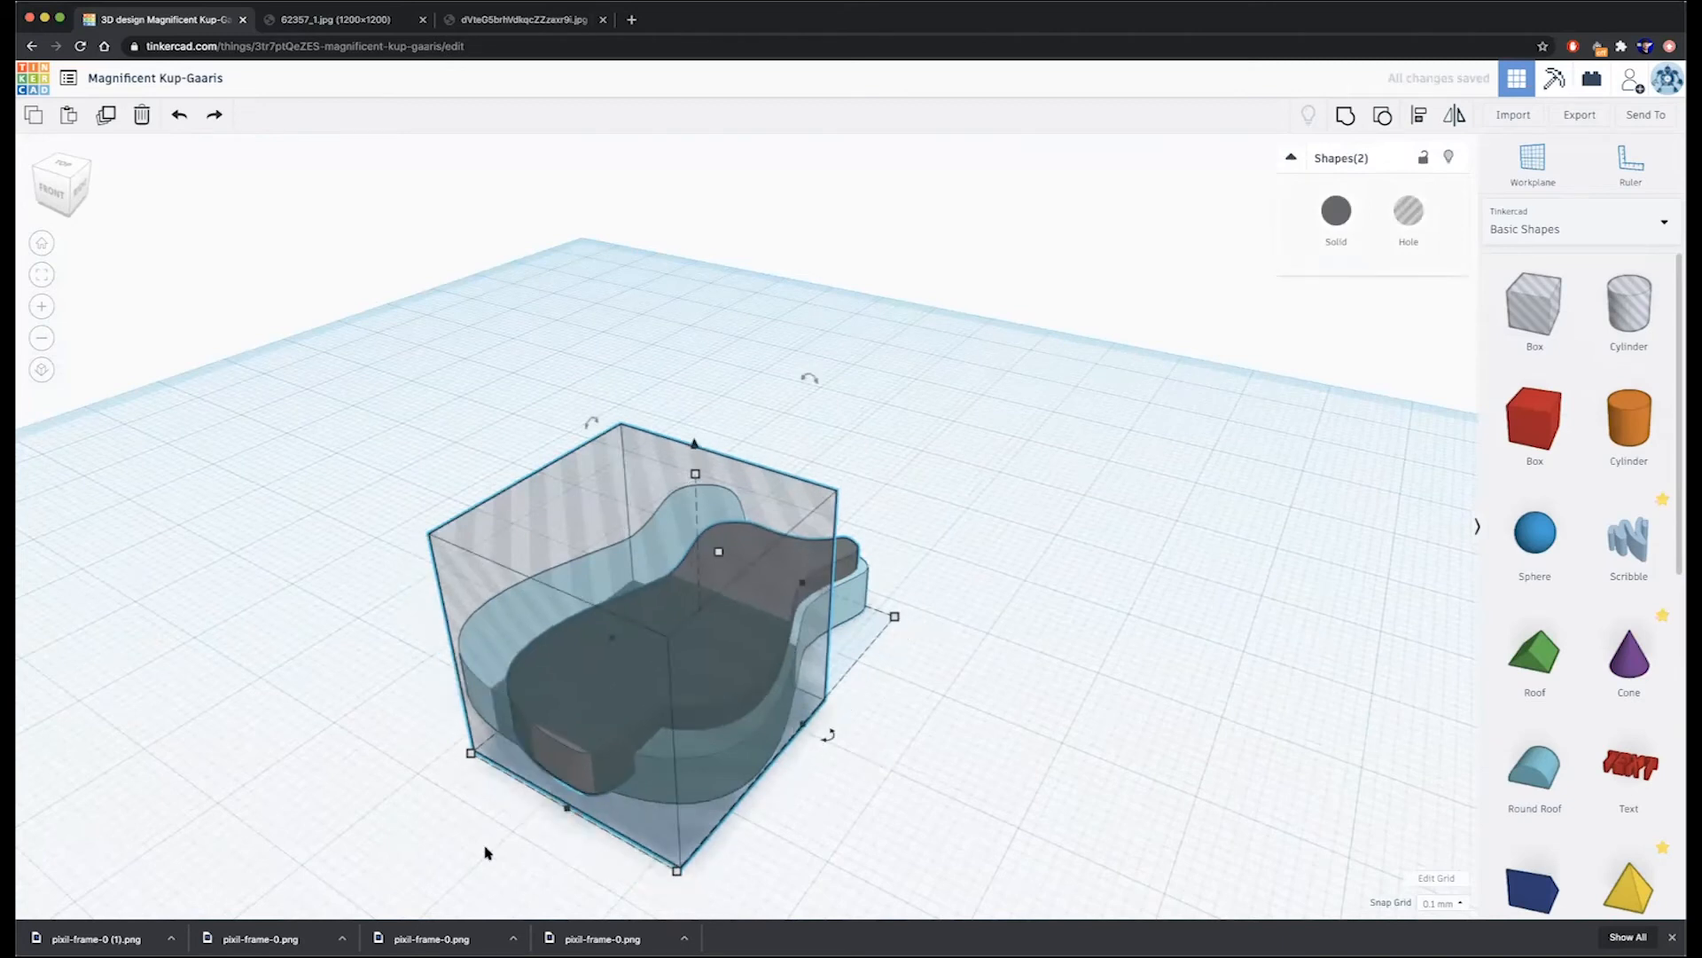
left_click(489, 846)
left_click(541, 789)
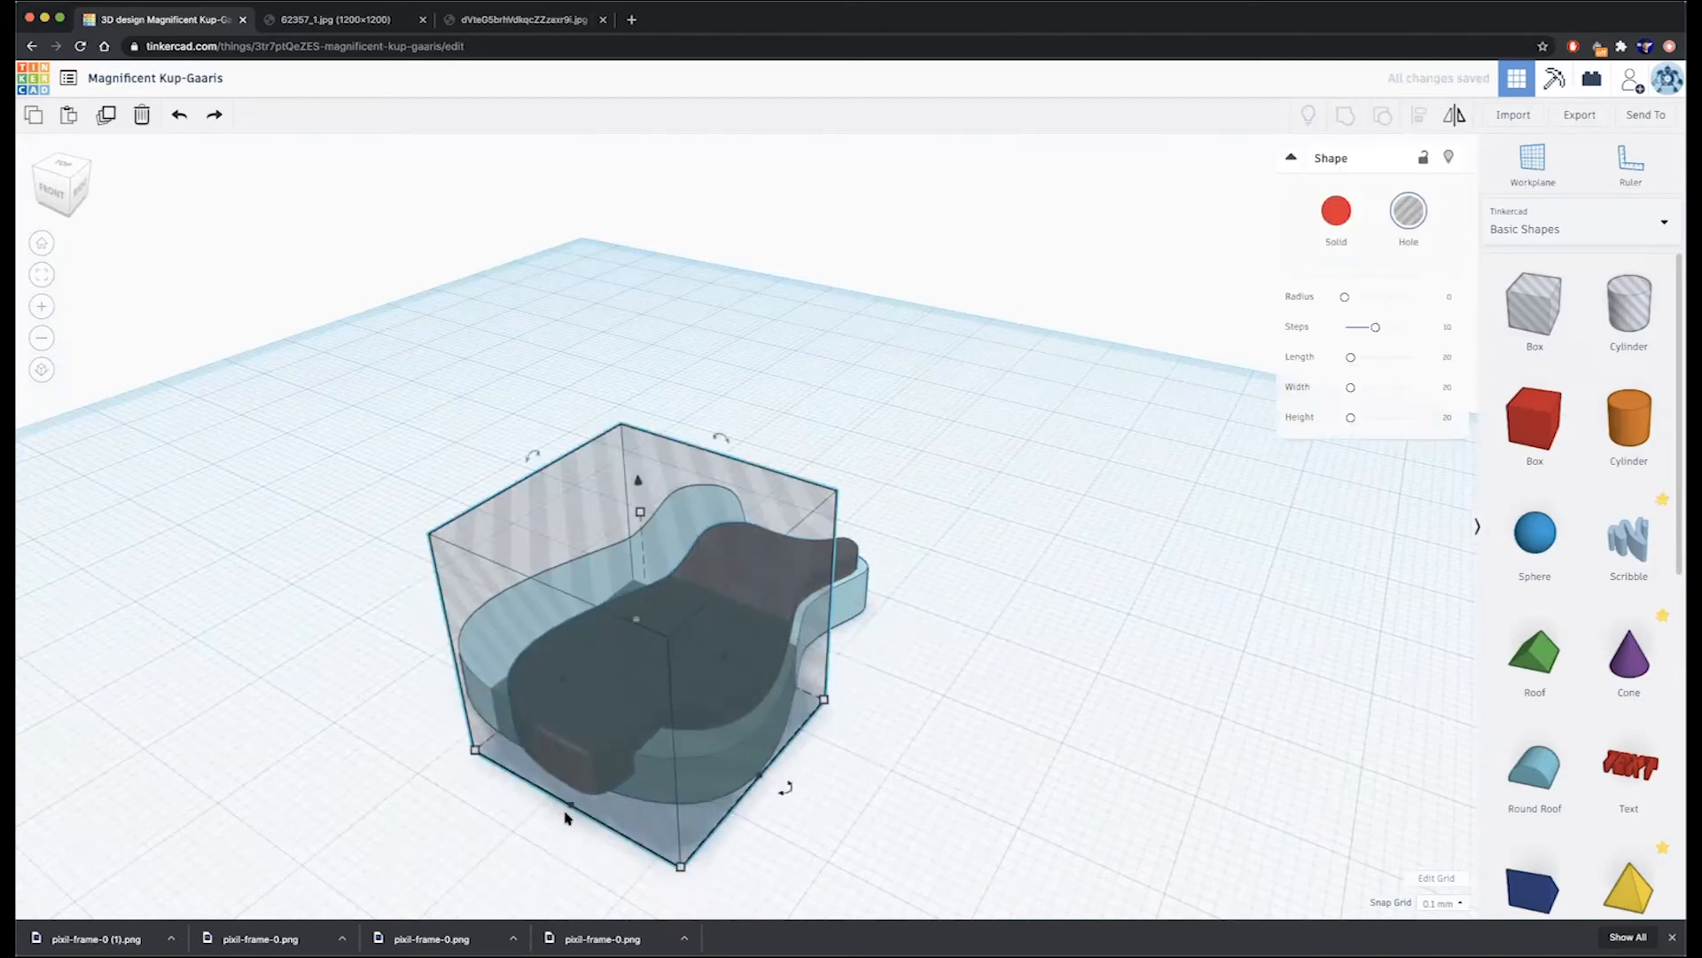
left_click_drag(564, 811, 589, 810)
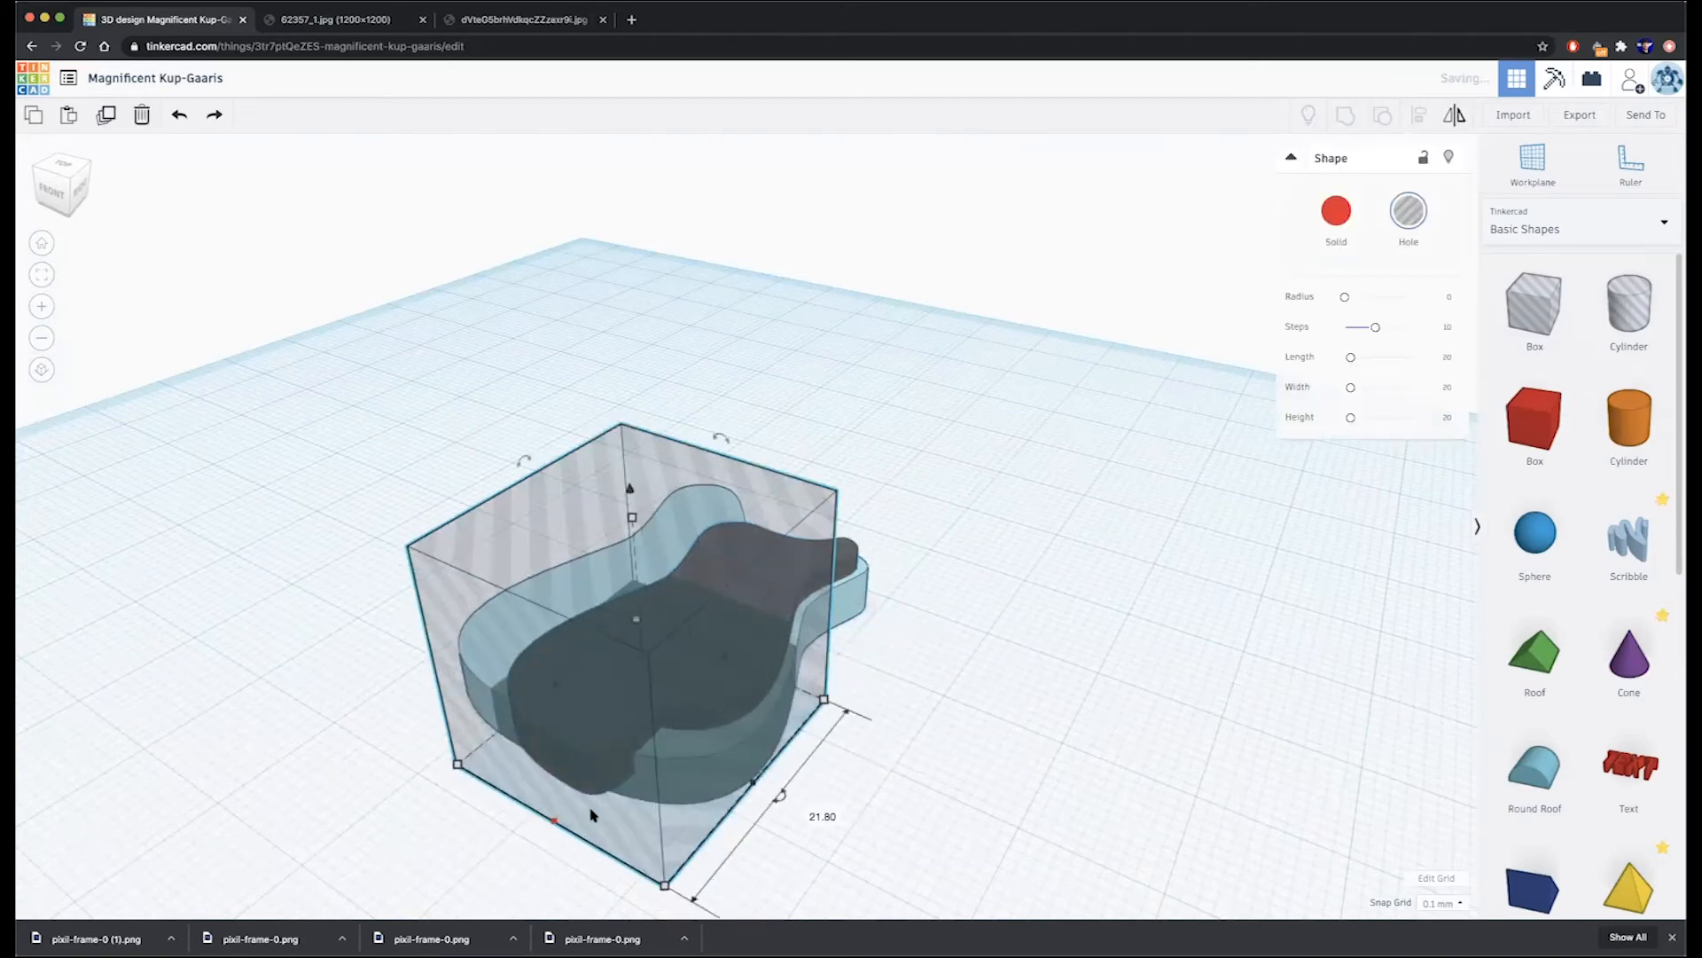
left_click(842, 557, "shift")
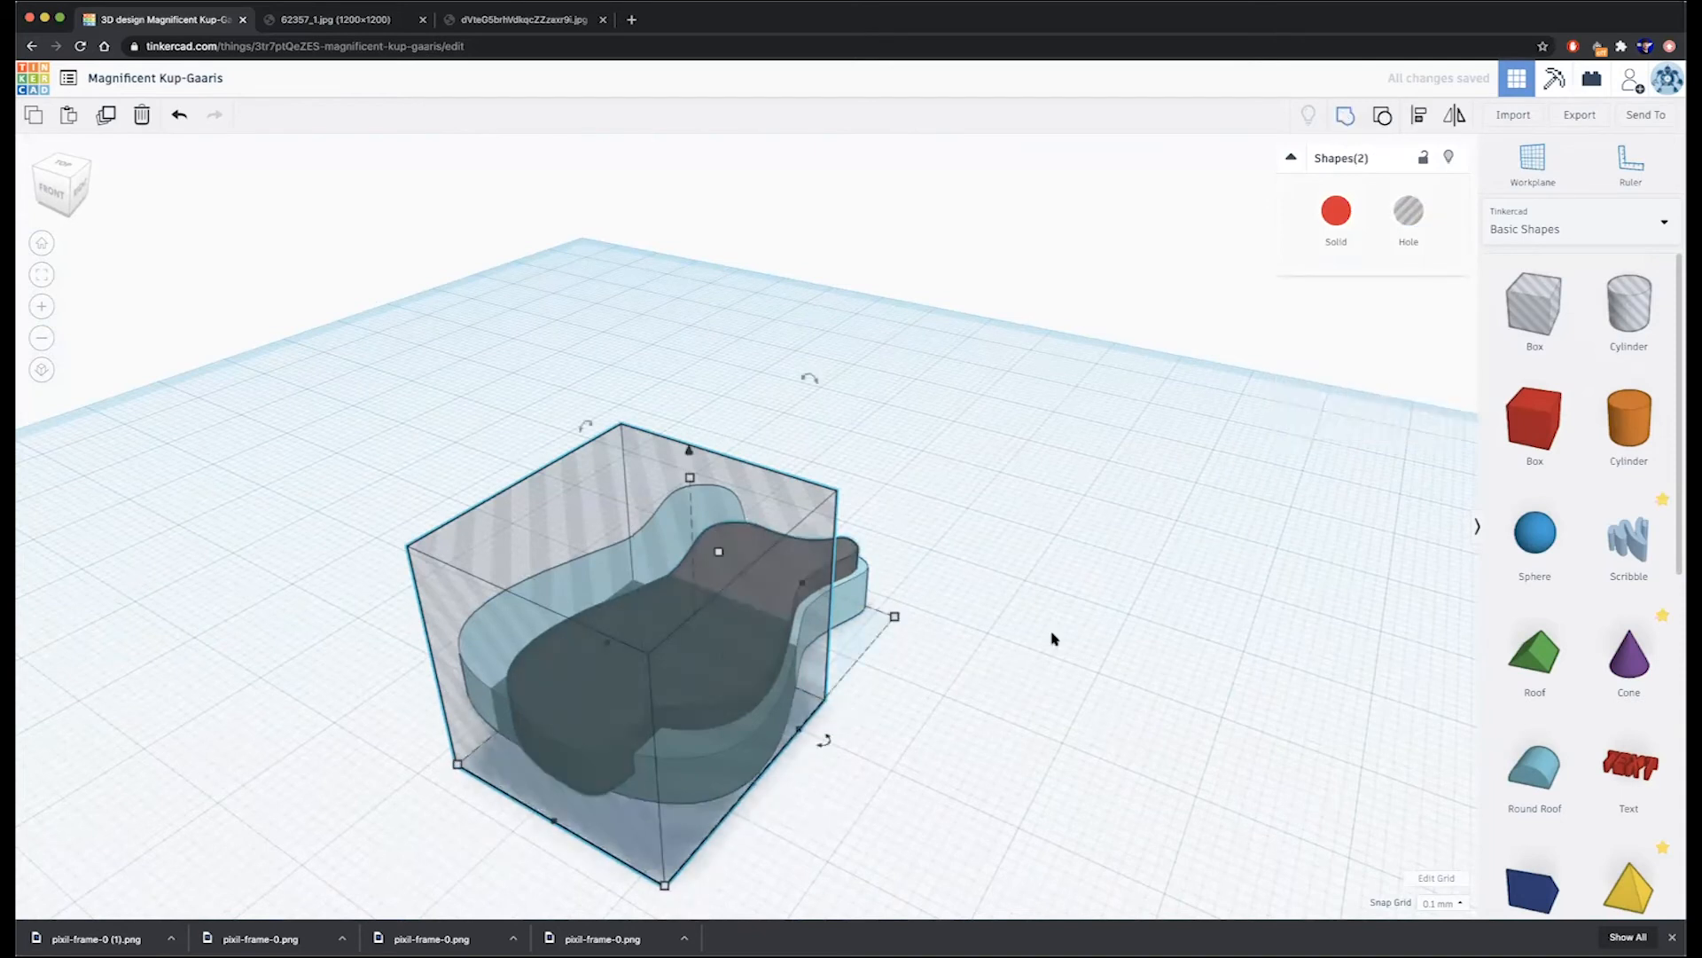
key("ctrl+g")
- Colour the regrouped pickguard piece pale yellow
scroll(1016, 647, "down", 3)
right_click_drag(1016, 650, 1160, 692)
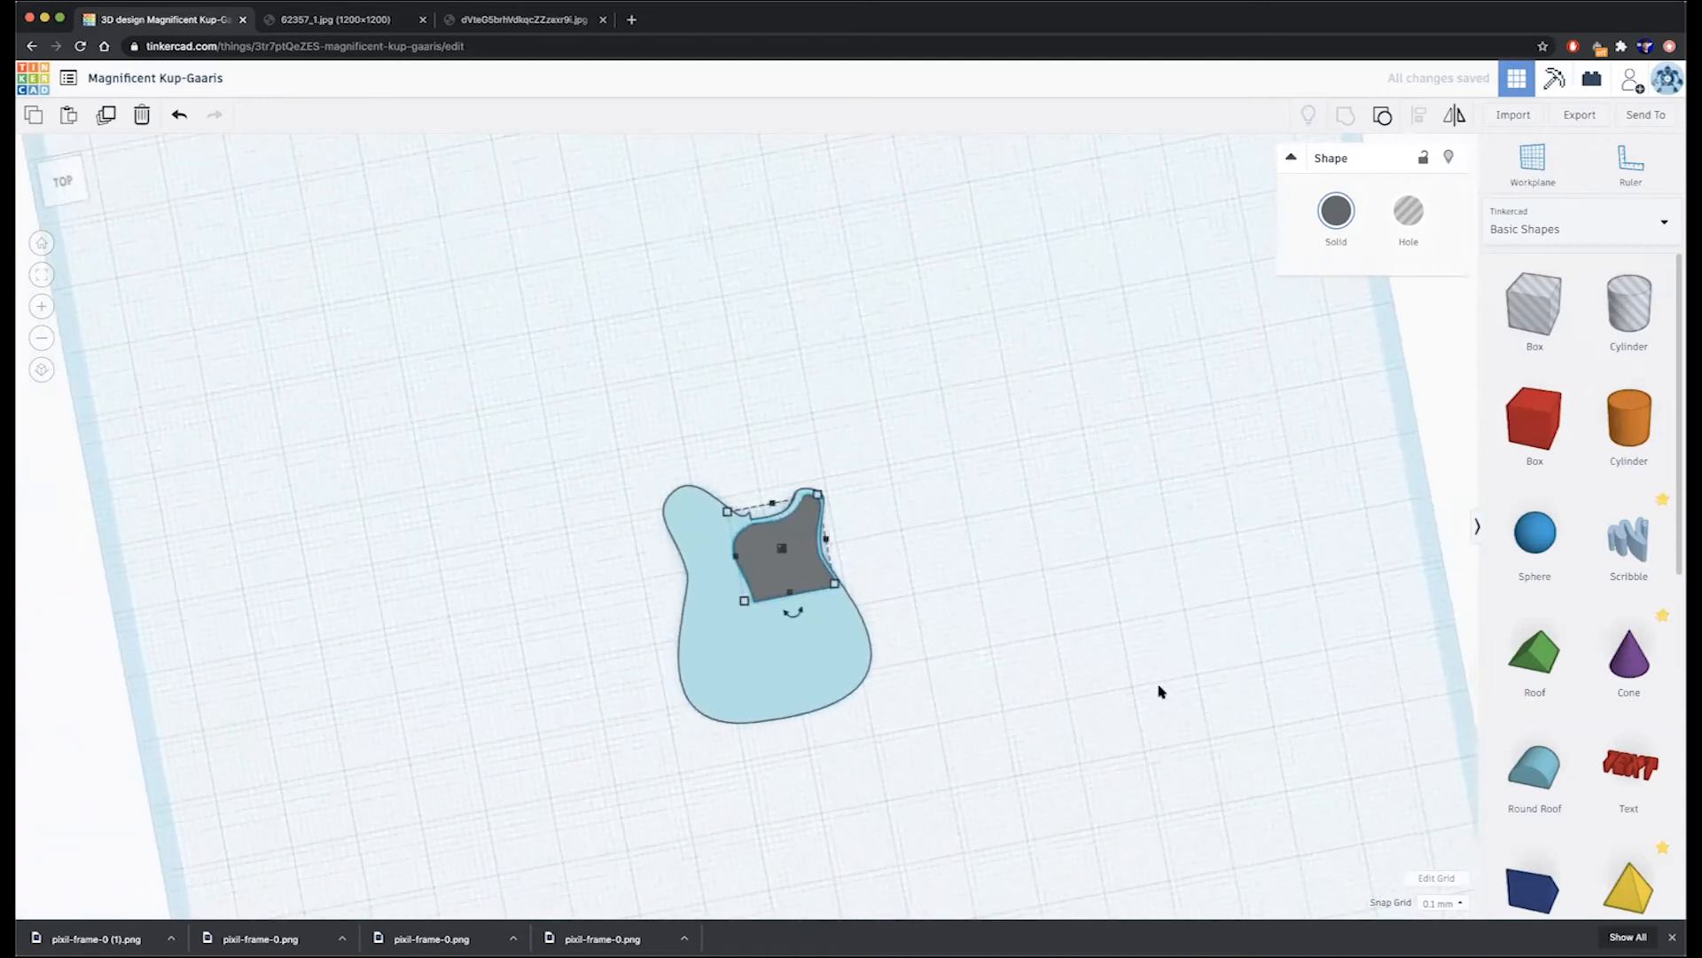
scroll(1106, 585, "up", 5)
right_click_drag(1019, 539, 887, 288)
left_click(1336, 211)
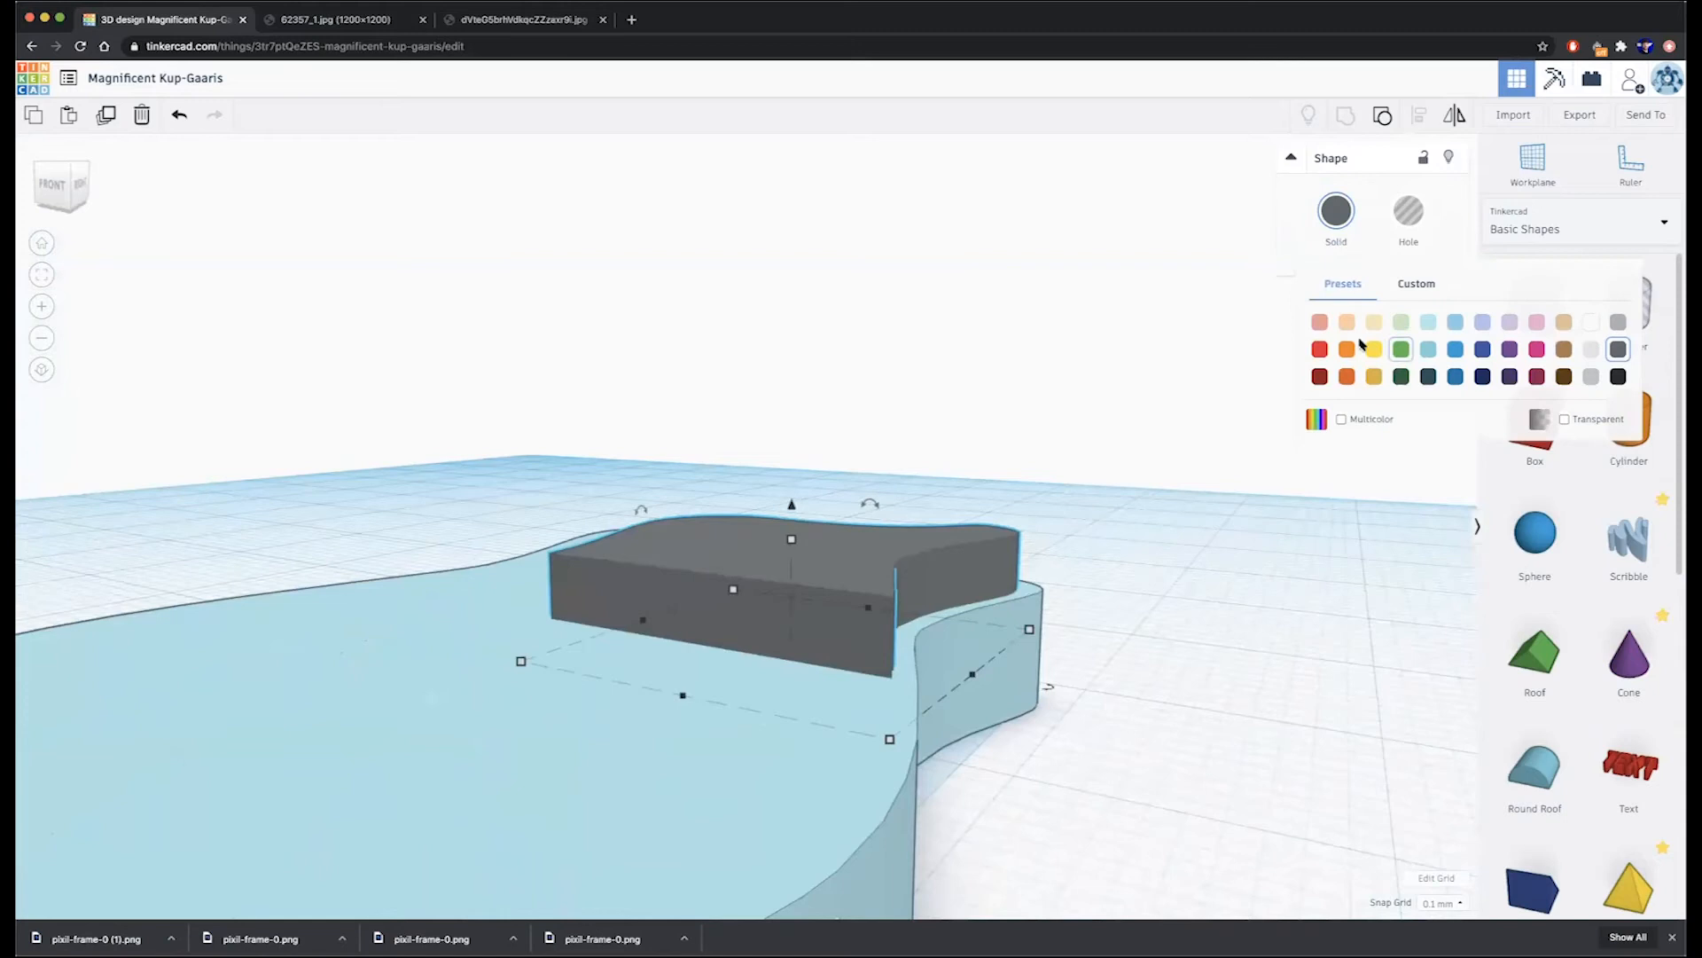
left_click(1373, 322)
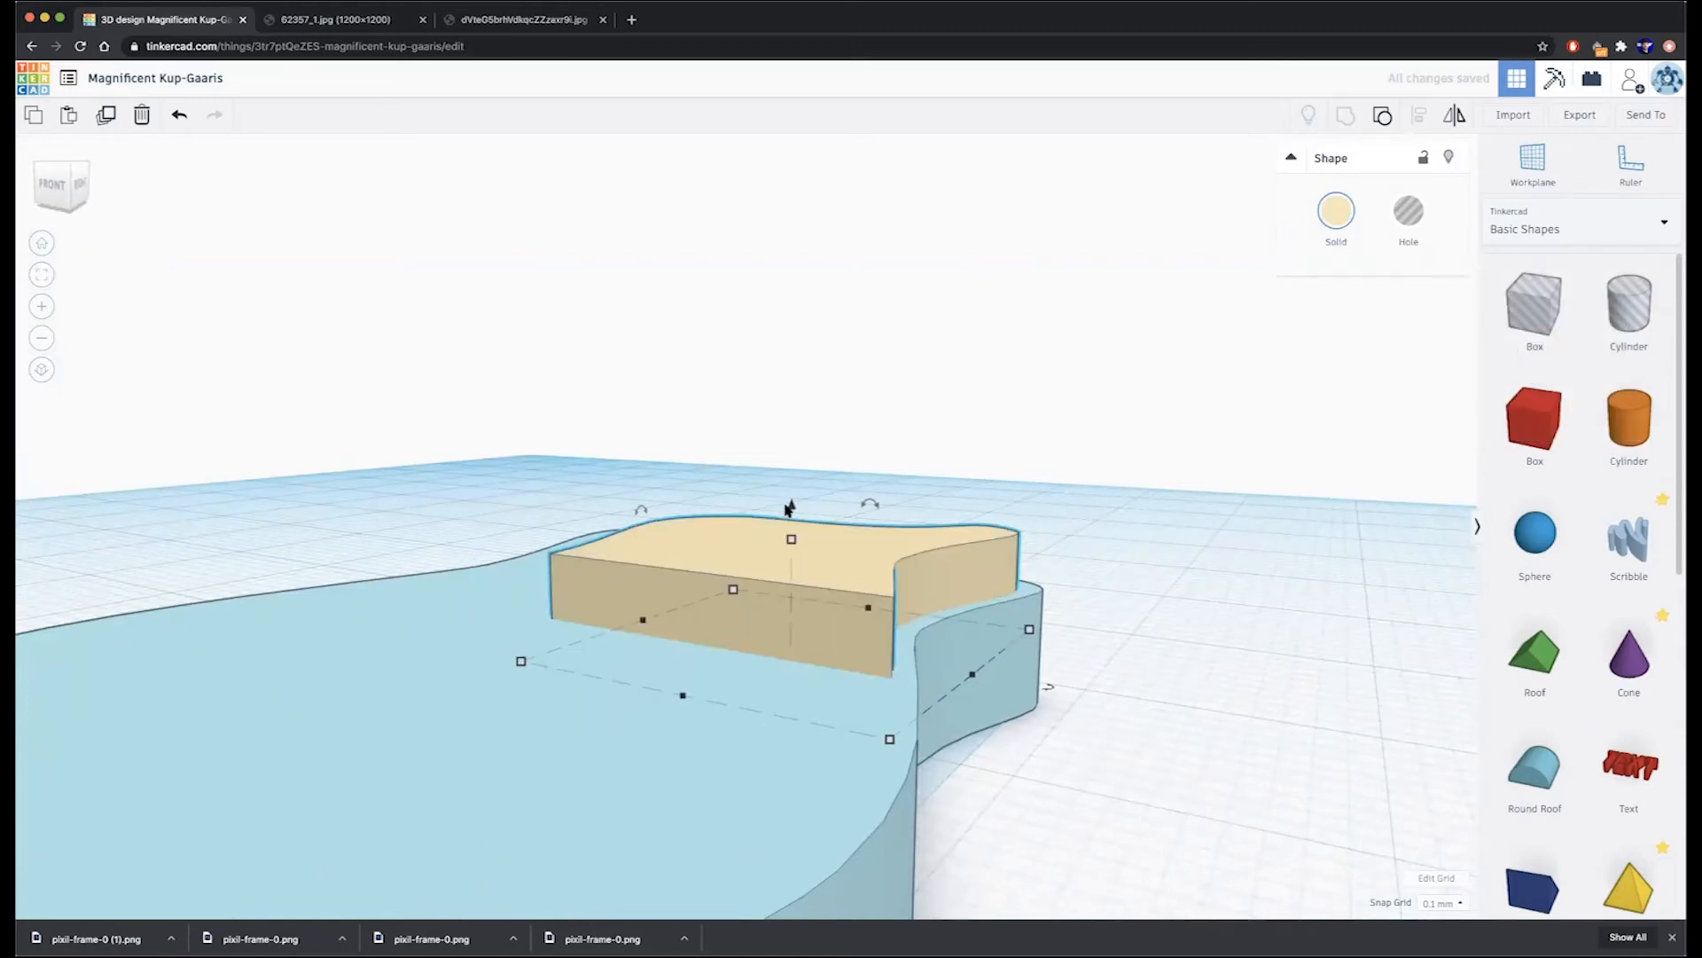
- Lower the pickguard piece by 1.8 mm so only a thin layer stands above the guitar body
left_click(788, 509)
left_click(795, 542)
left_click_drag(790, 508, 792, 558)
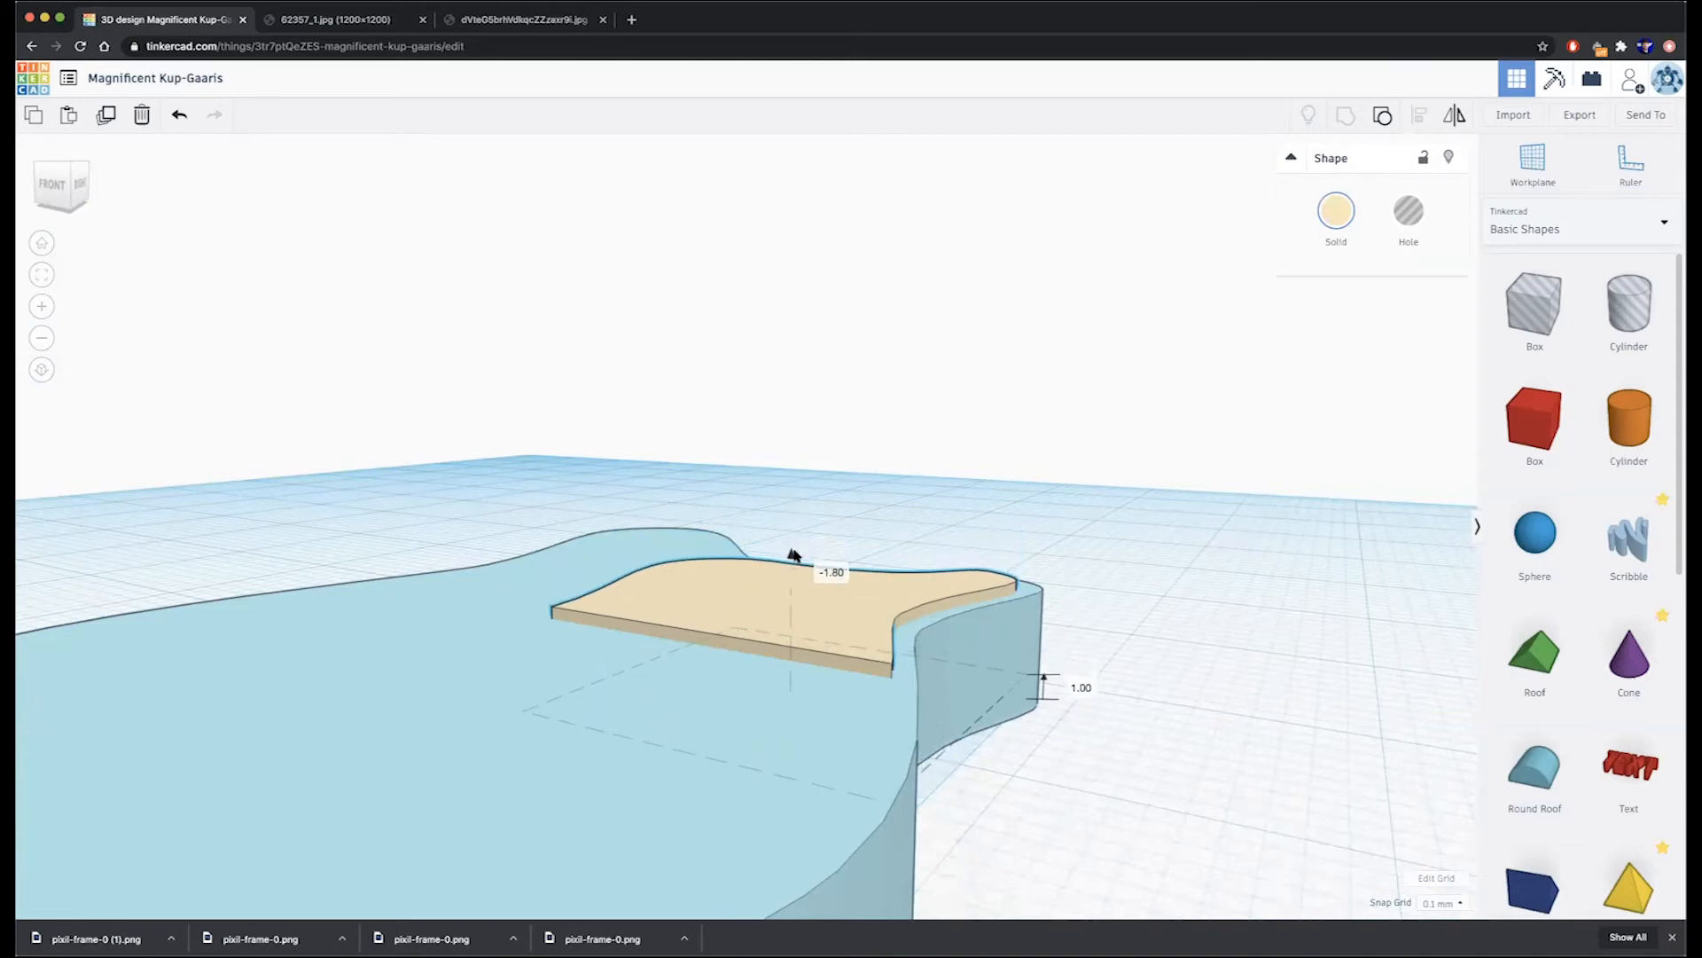
right_click_drag(1017, 482, 1208, 562)
scroll(1203, 562, "down", 3)
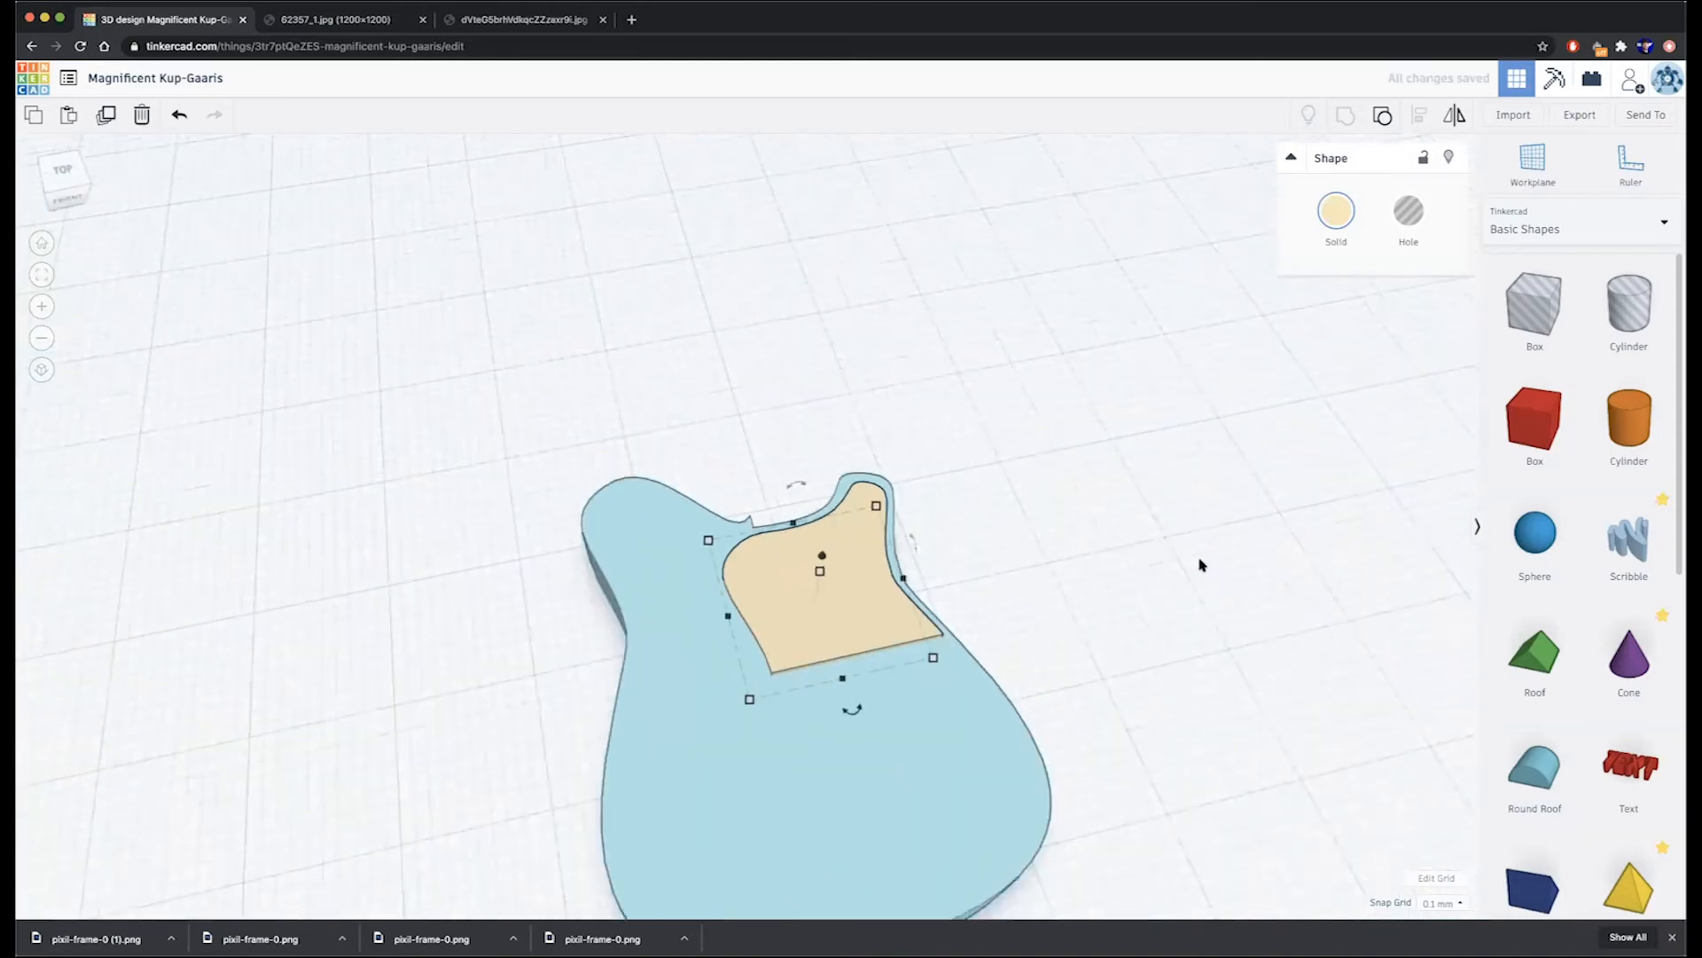
- Compare with the guitar reference photos, and stretch the pickguard toward the body's bottom end to about 15.6 mm long
left_click(320, 19)
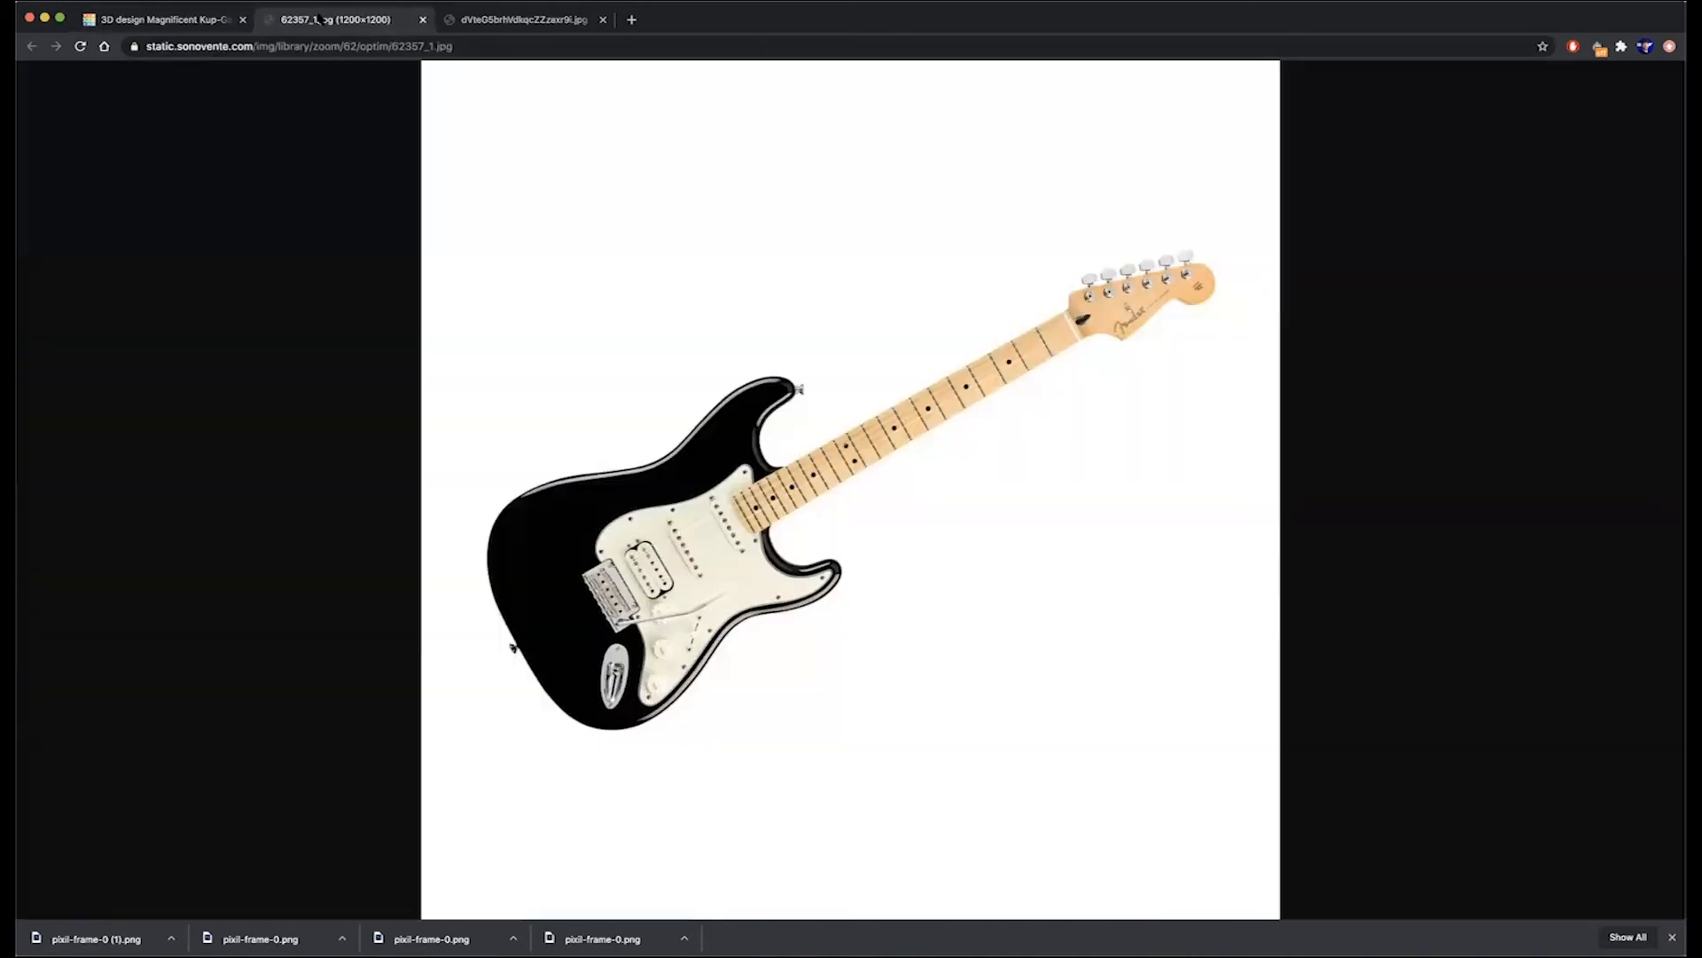
left_click(491, 23)
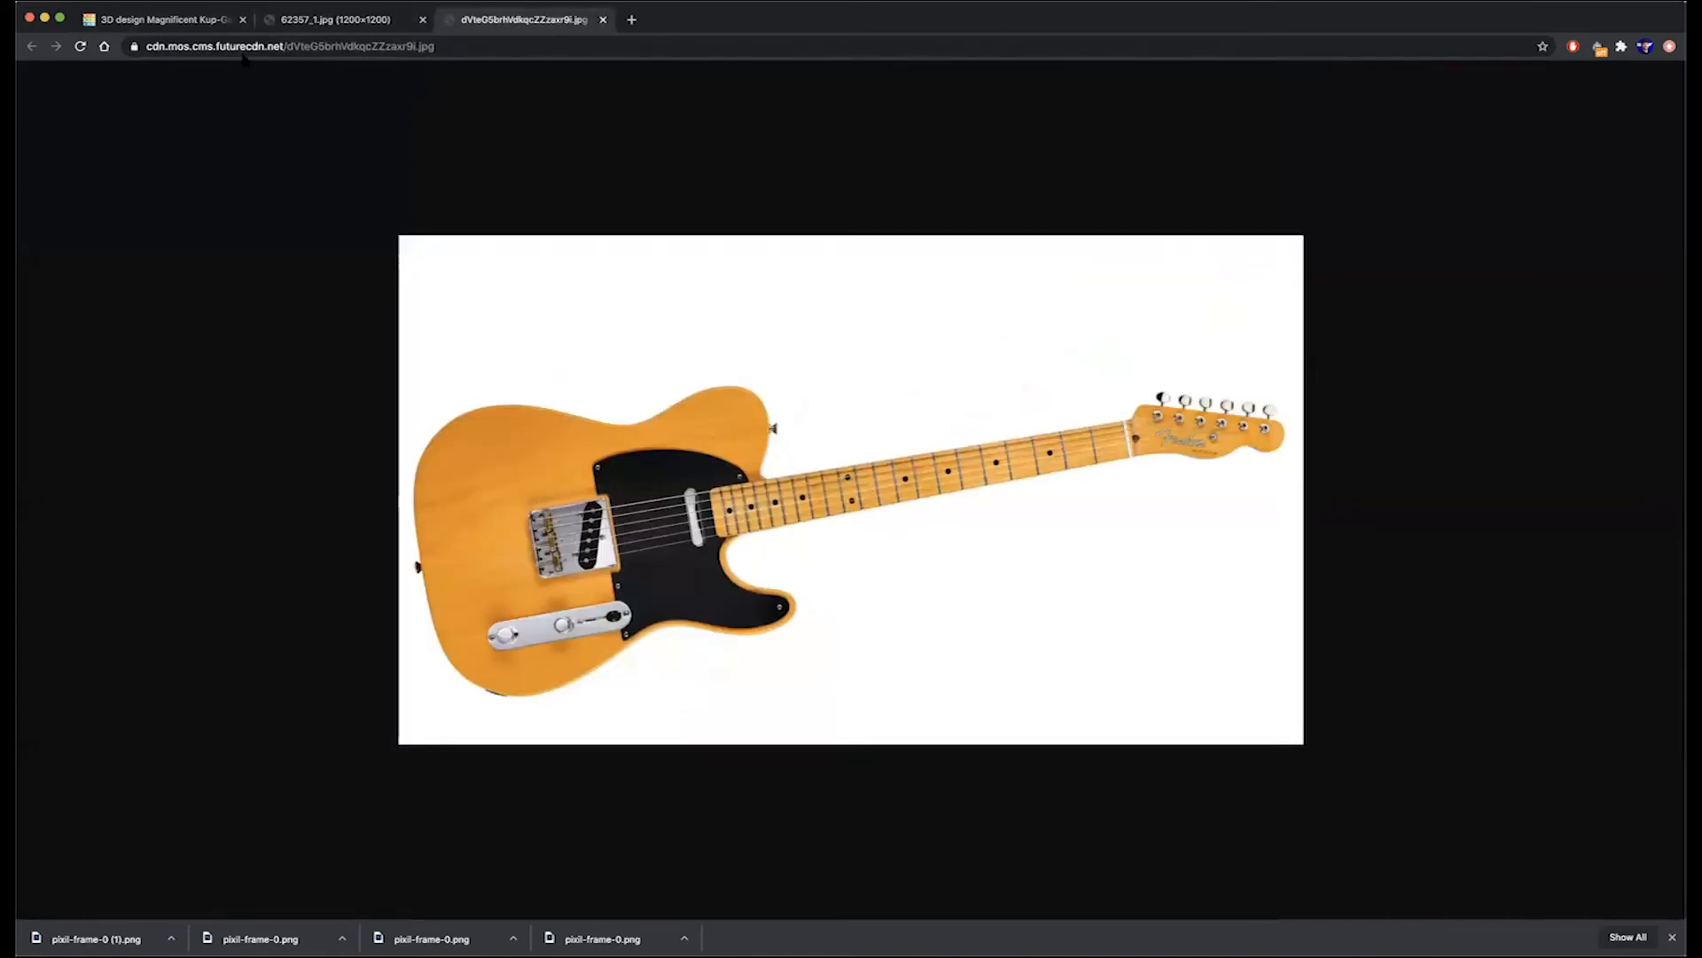
left_click(213, 19)
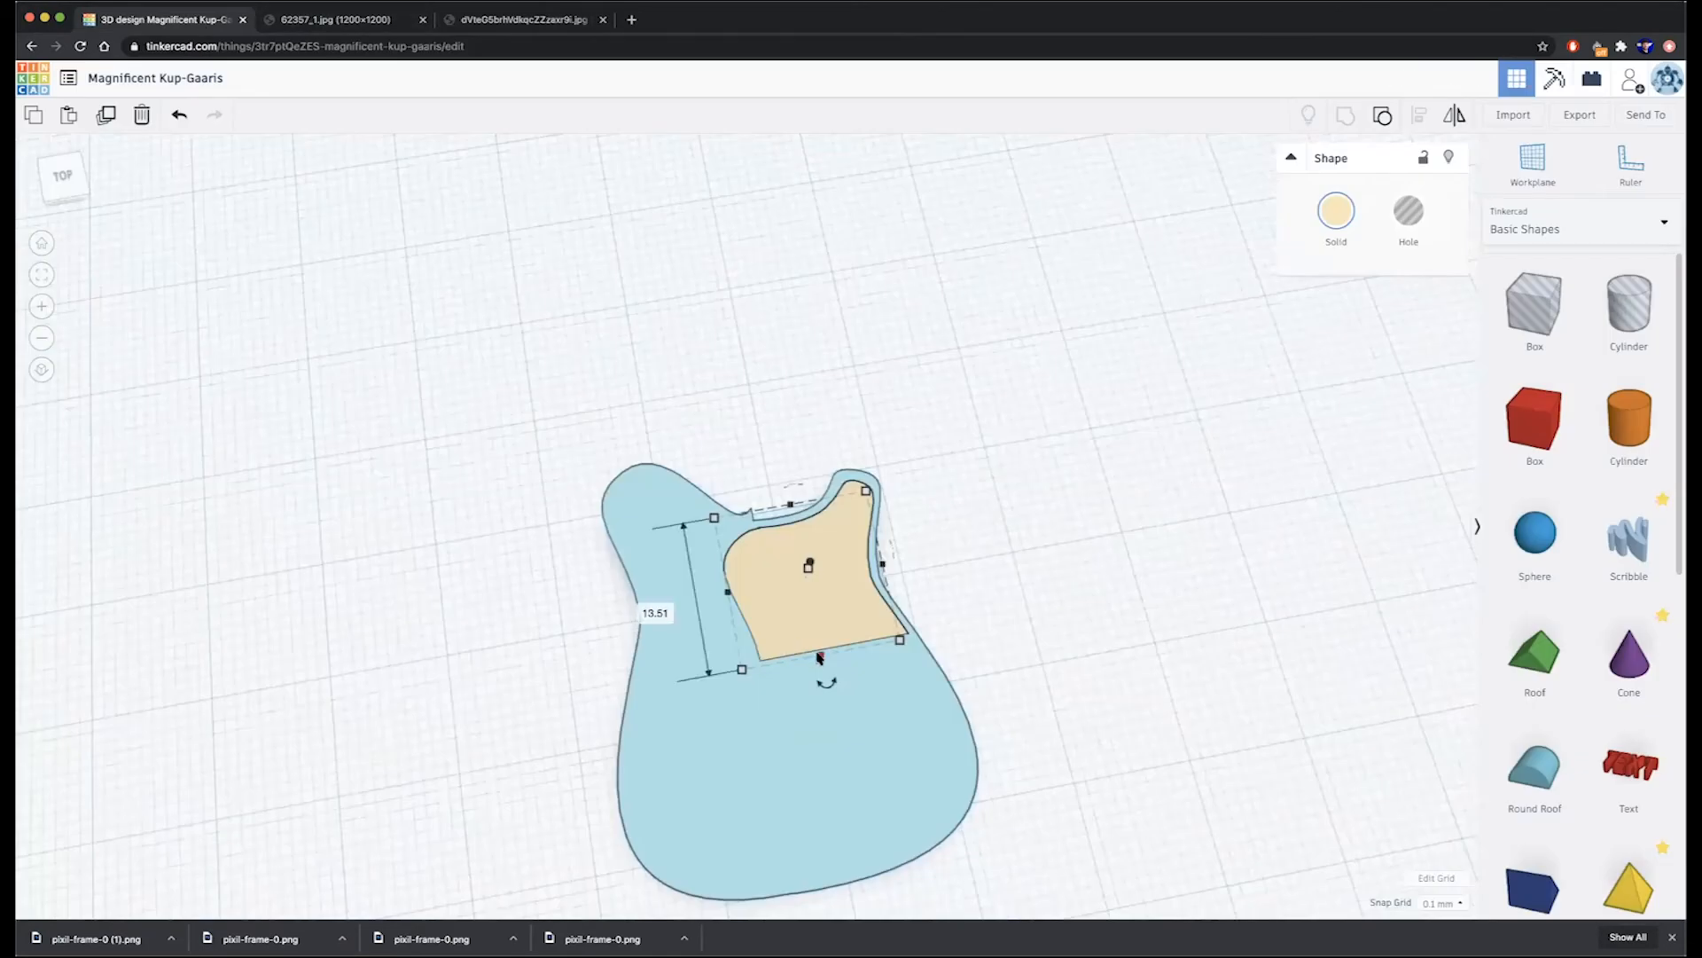
left_click_drag(819, 662, 826, 685)
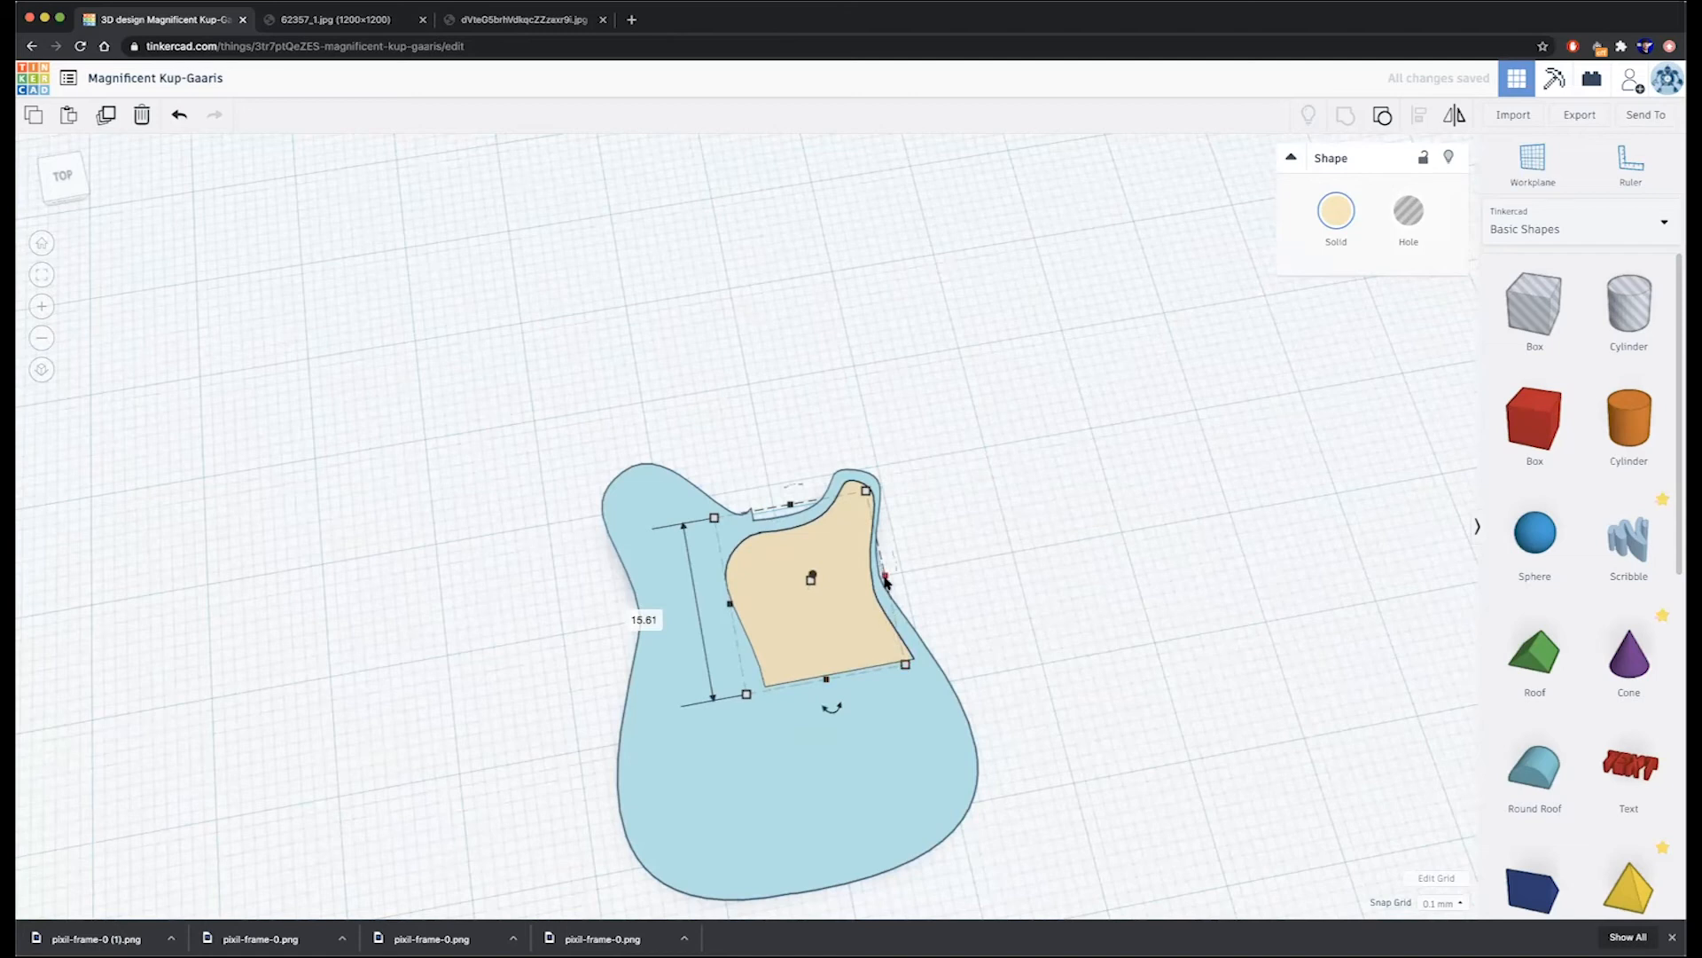
mouse_move(885, 581)
left_mouse_down()
mouse_move(899, 581)
mouse_move(856, 582)
left_mouse_up()
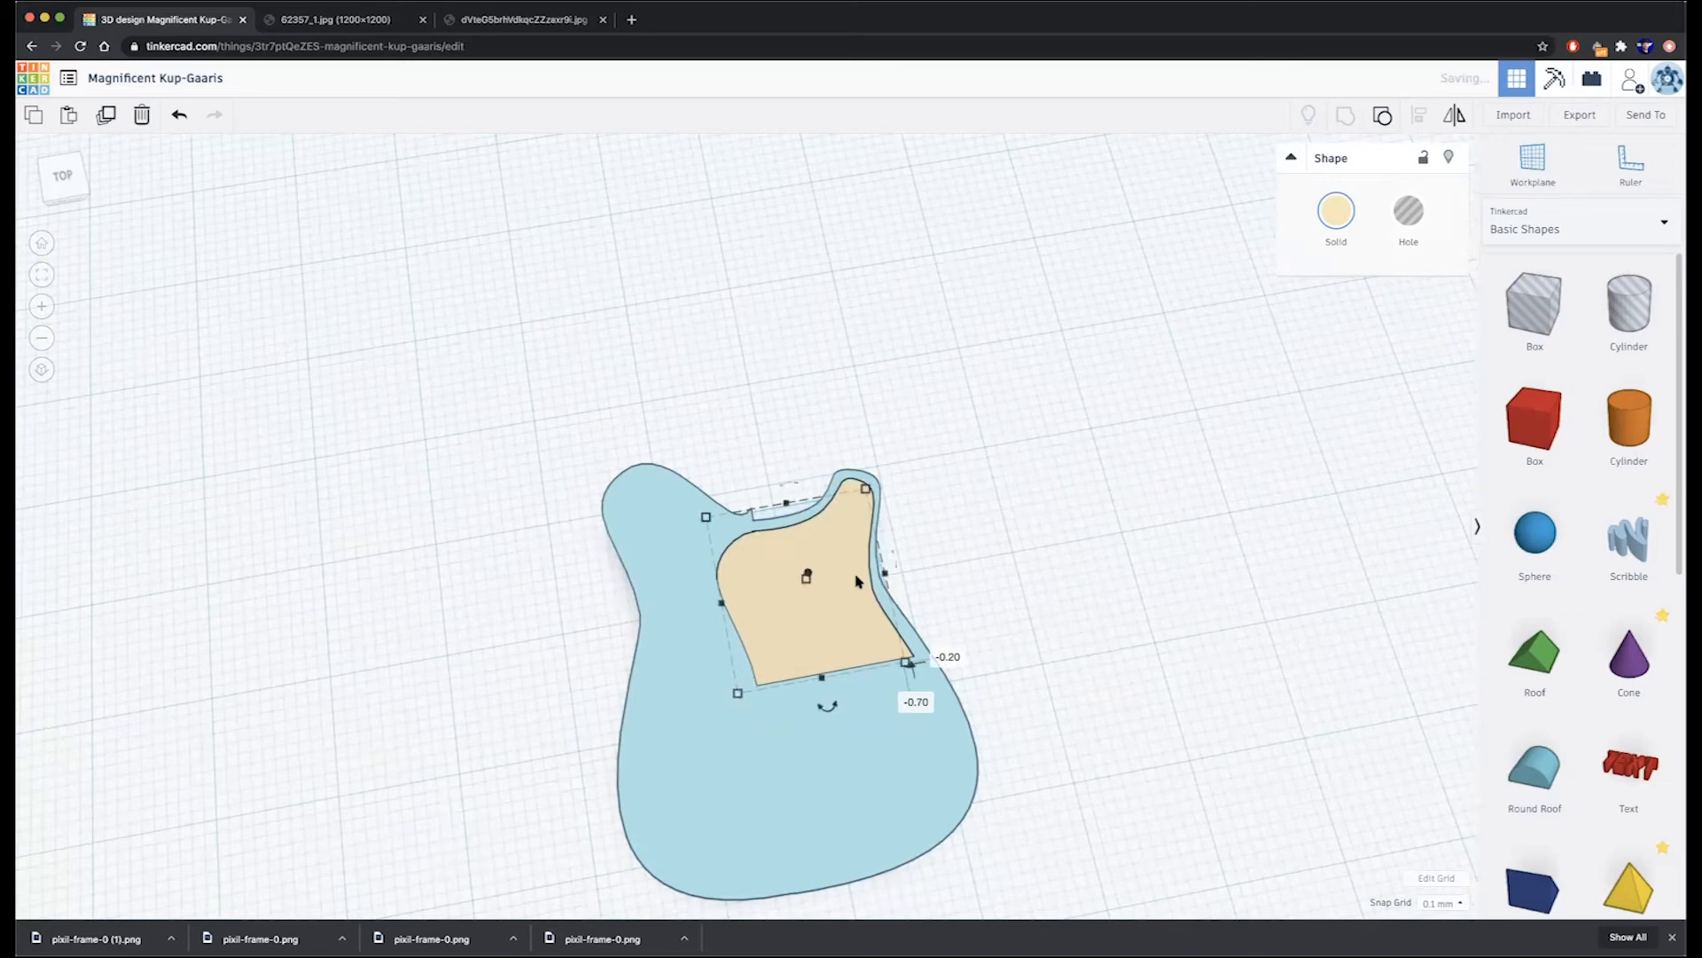
- Add a solid red box and shrink it over the middle of the pickguard's bottom edge as the bridge block
left_click_drag(1491, 429, 943, 643)
mouse_move(1026, 791)
left_click_drag(1026, 791, 844, 724)
left_click(518, 19)
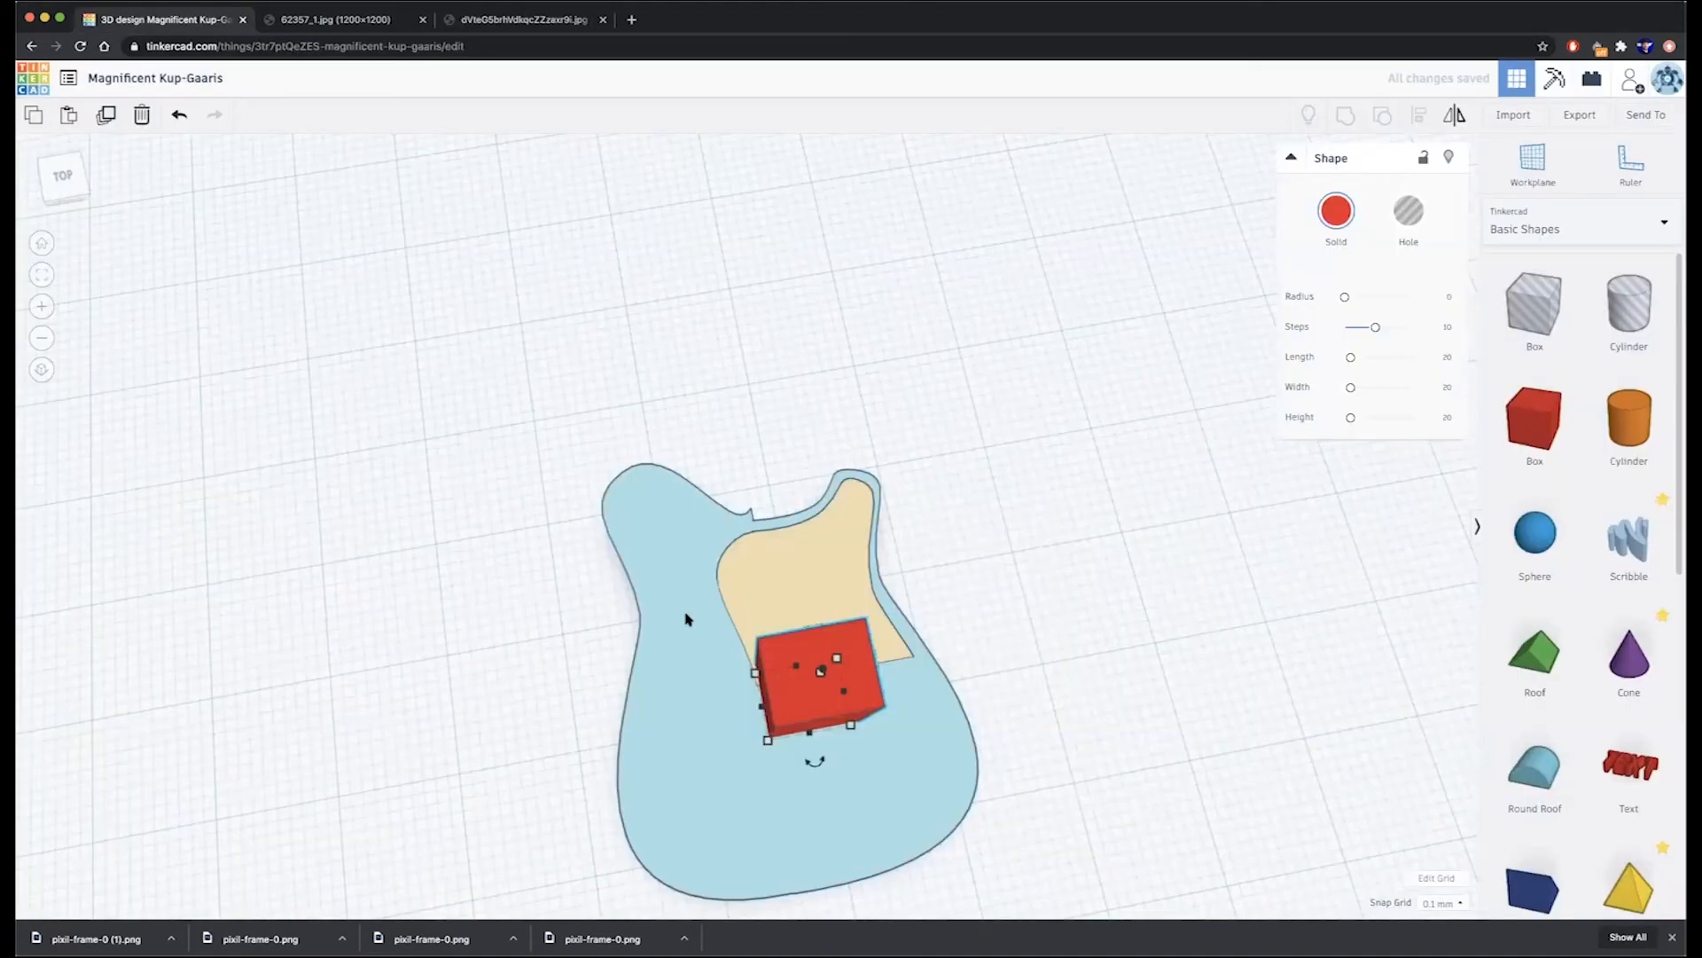
left_click(181, 19)
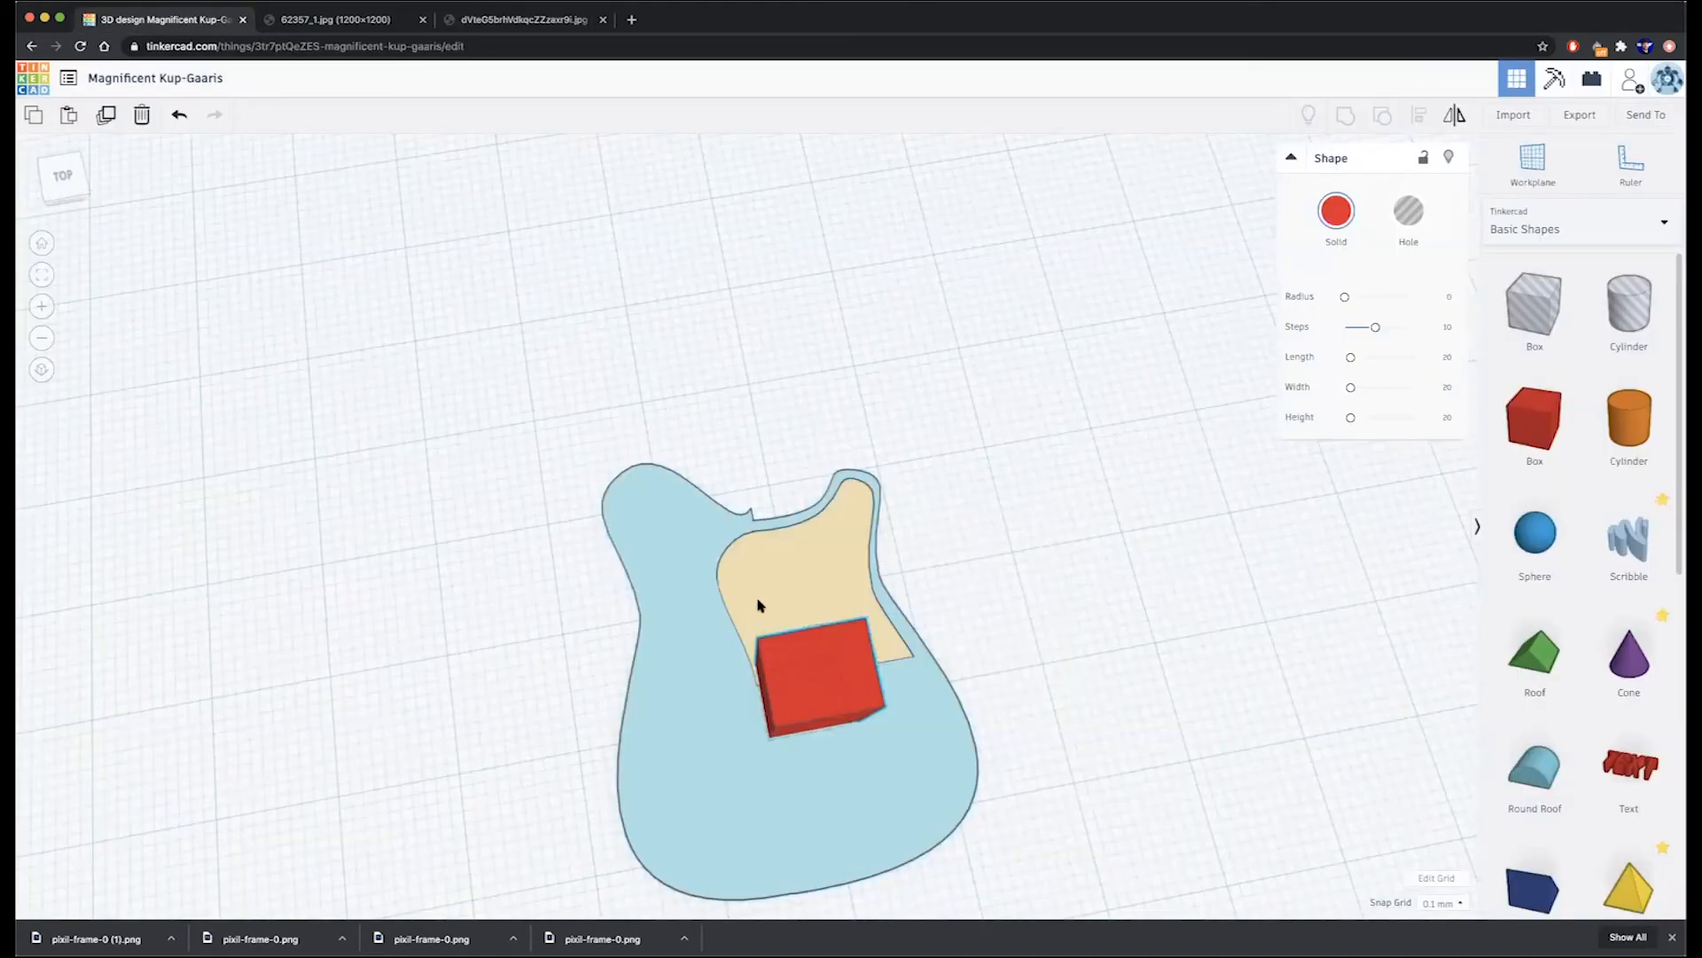
- Widen the pickguard toward the body's longer horn side and nudge it into place within the body outline
left_click(749, 611)
mouse_move(721, 605)
left_mouse_down()
mouse_move(685, 612)
mouse_move(700, 612)
left_mouse_up()
key("Right")
key("Right")
key("Right")
key("Right")
key("Right")
key("Down")
key("Down")
key("Left")
key("Down")
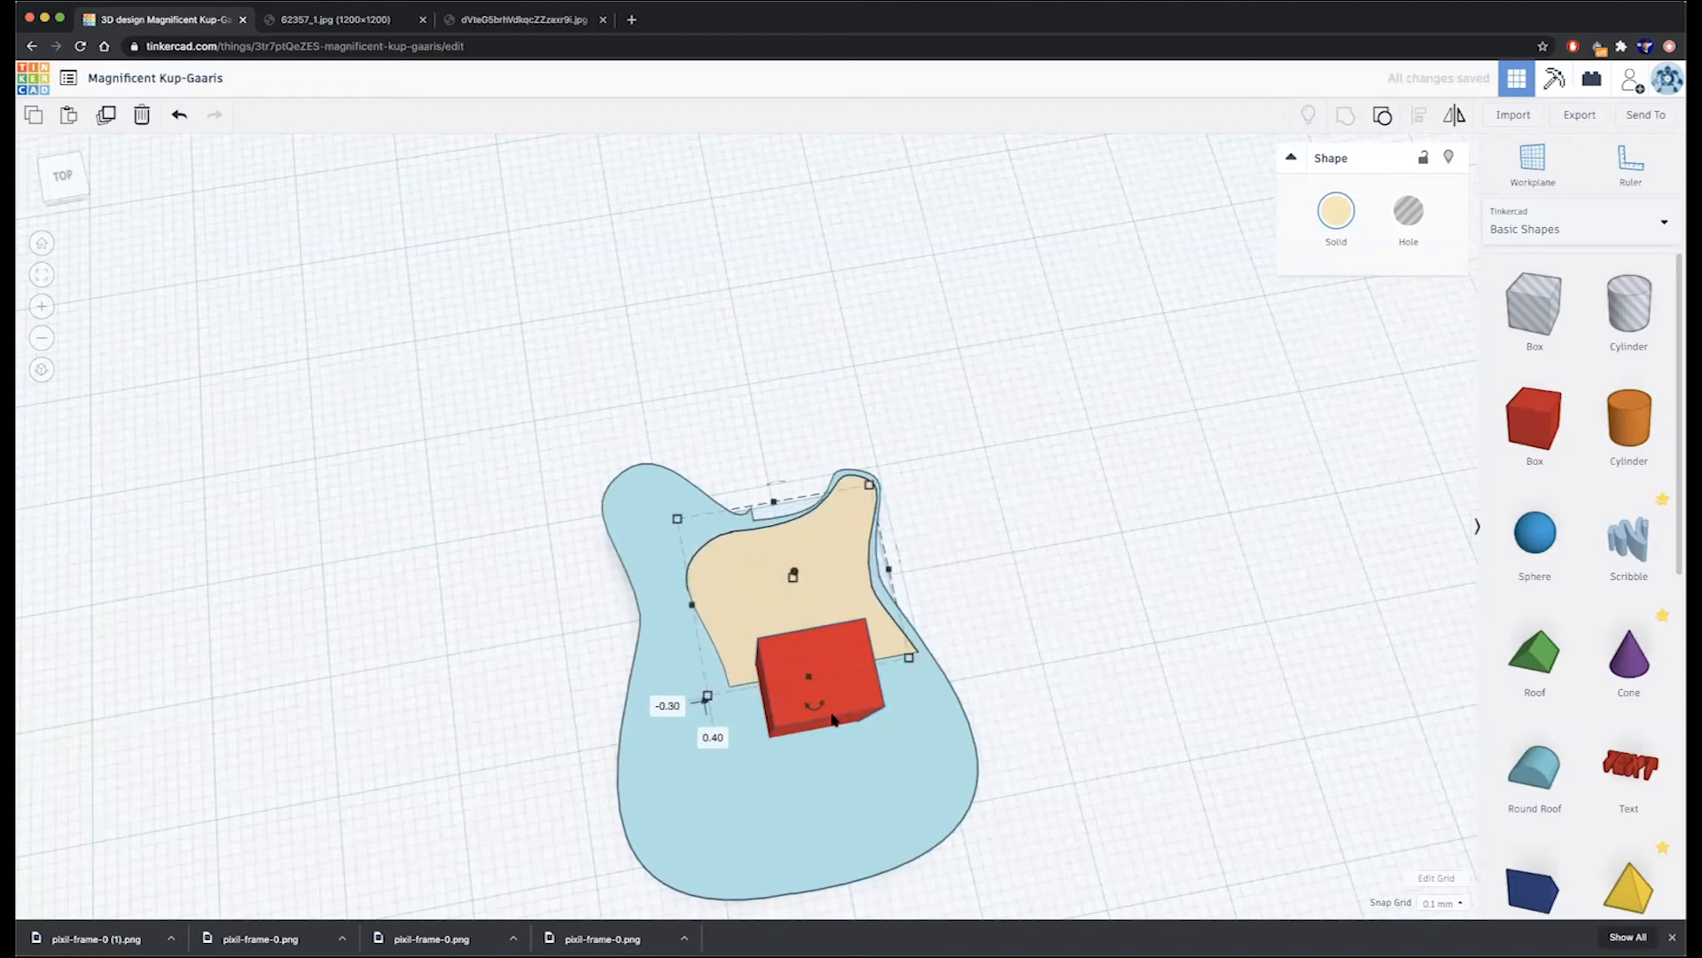
- Narrow the red box and reduce its height so it stands only slightly above the pickguard
left_click(834, 719)
left_click_drag(846, 694, 792, 710)
right_click_drag(792, 710, 730, 577)
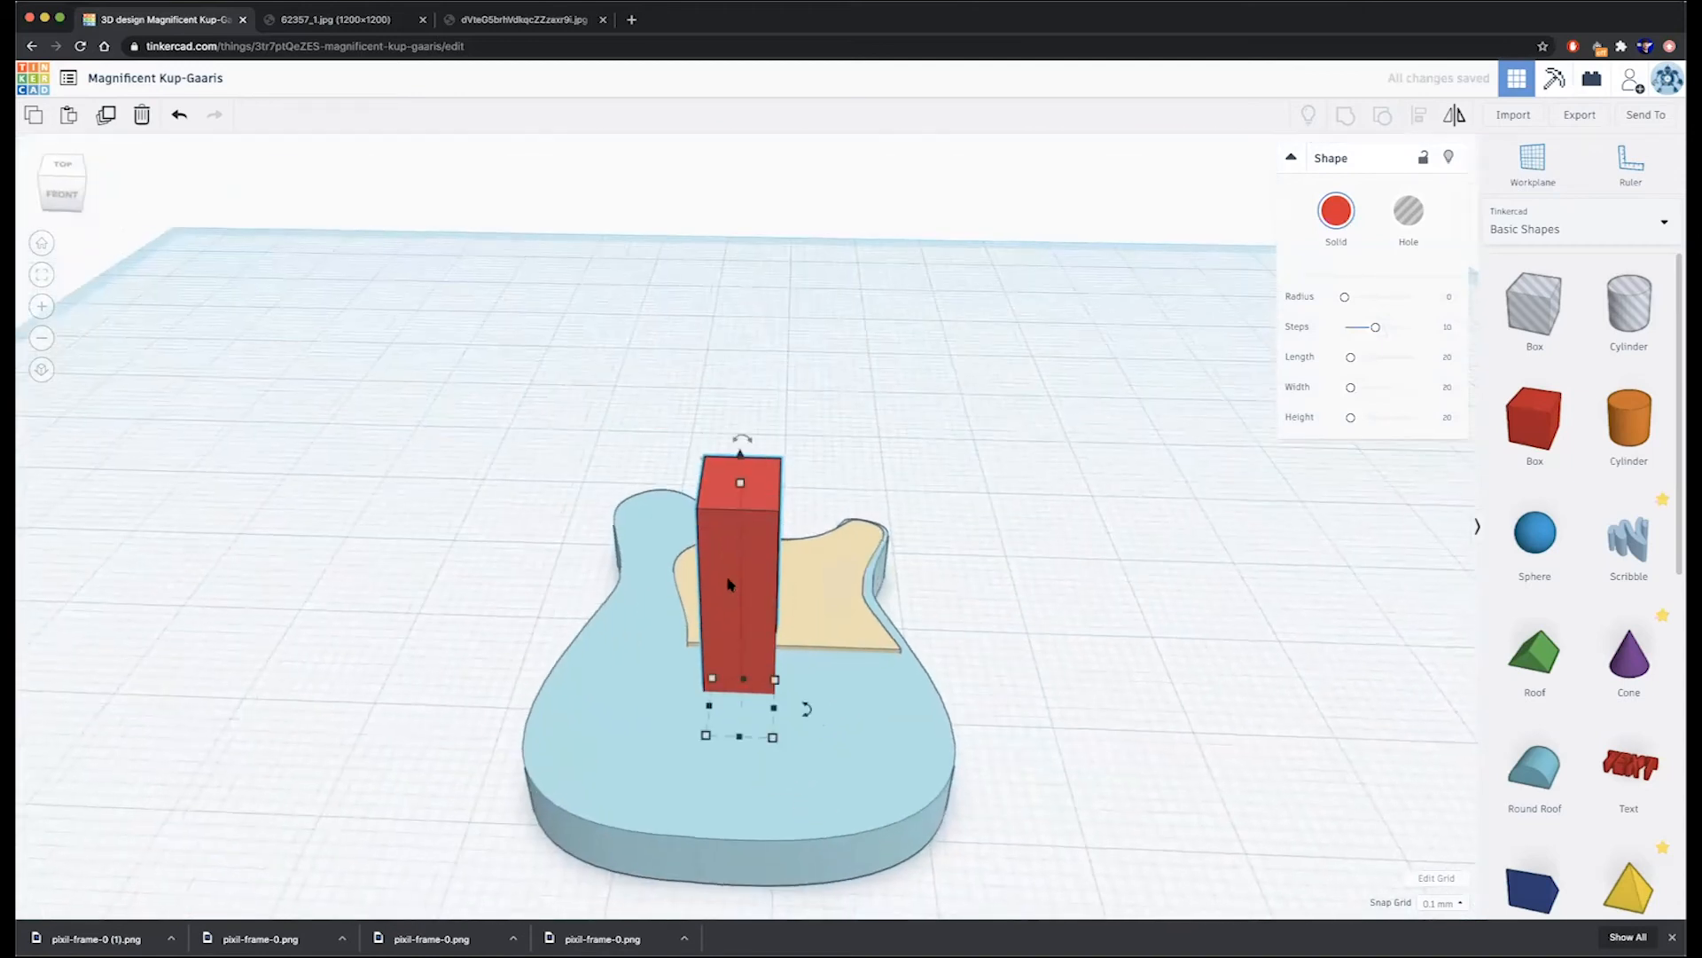
left_click_drag(748, 483, 785, 680)
right_click_drag(823, 661, 857, 780)
right_click_drag(747, 590, 745, 618)
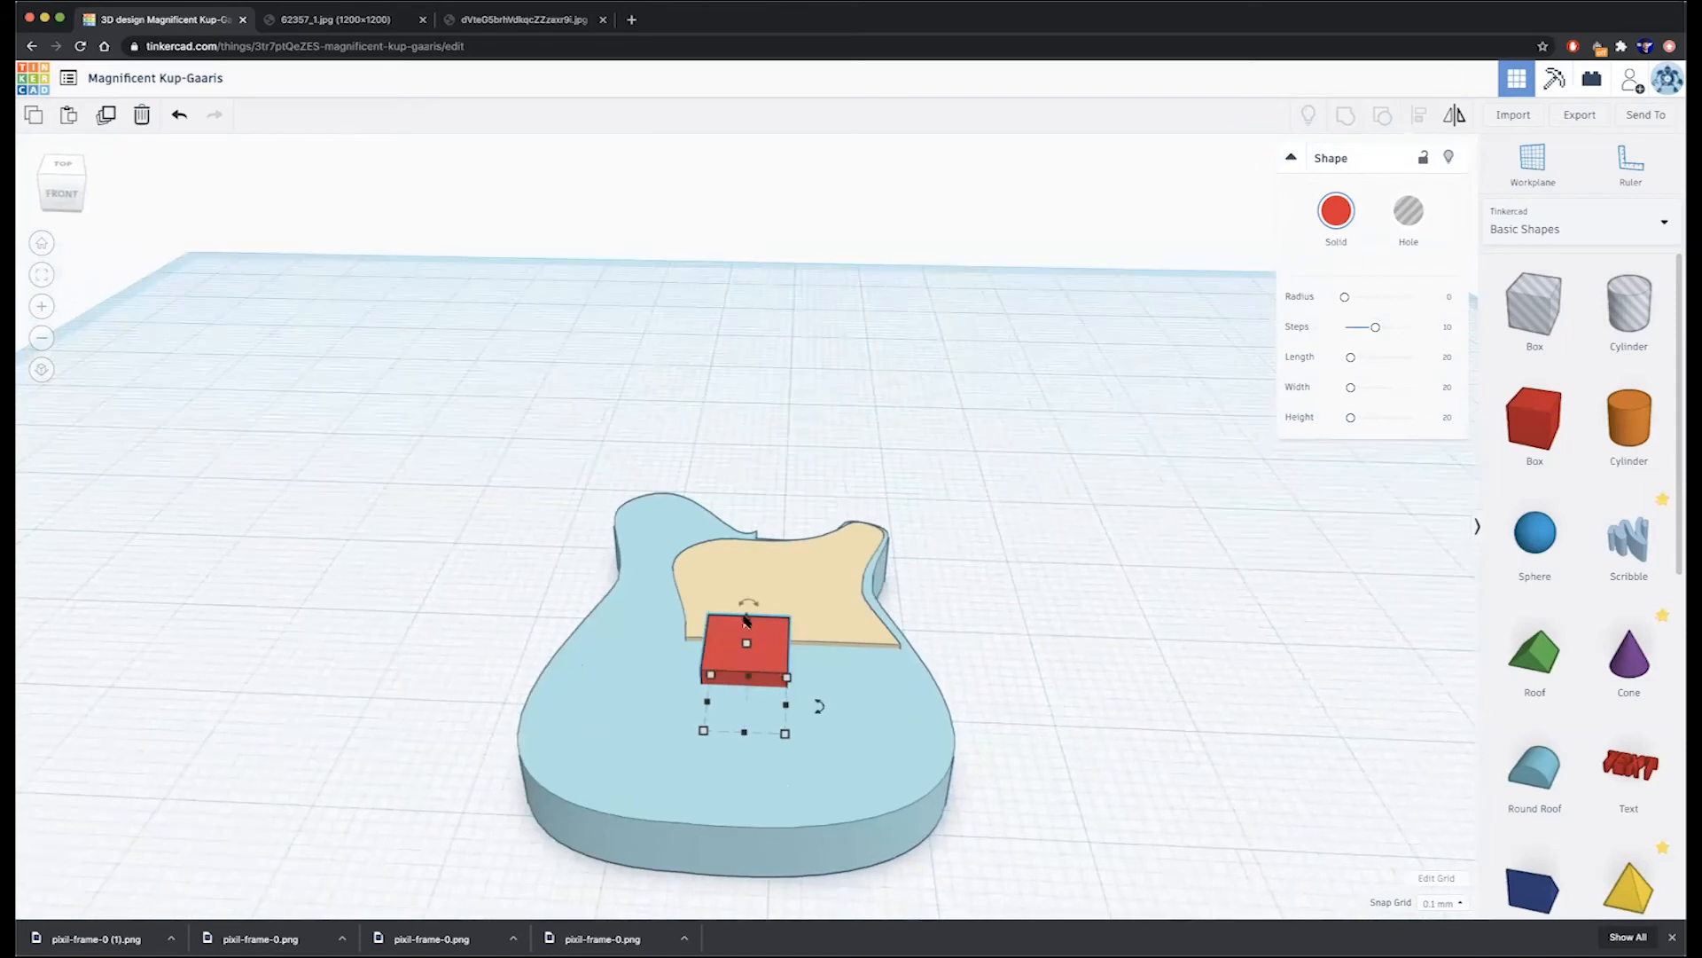
- Place a copy of the red box above the guitar, and cut the original from the pickguard's bottom edge as a hole
left_click_drag(746, 620, 729, 390)
left_click(760, 675)
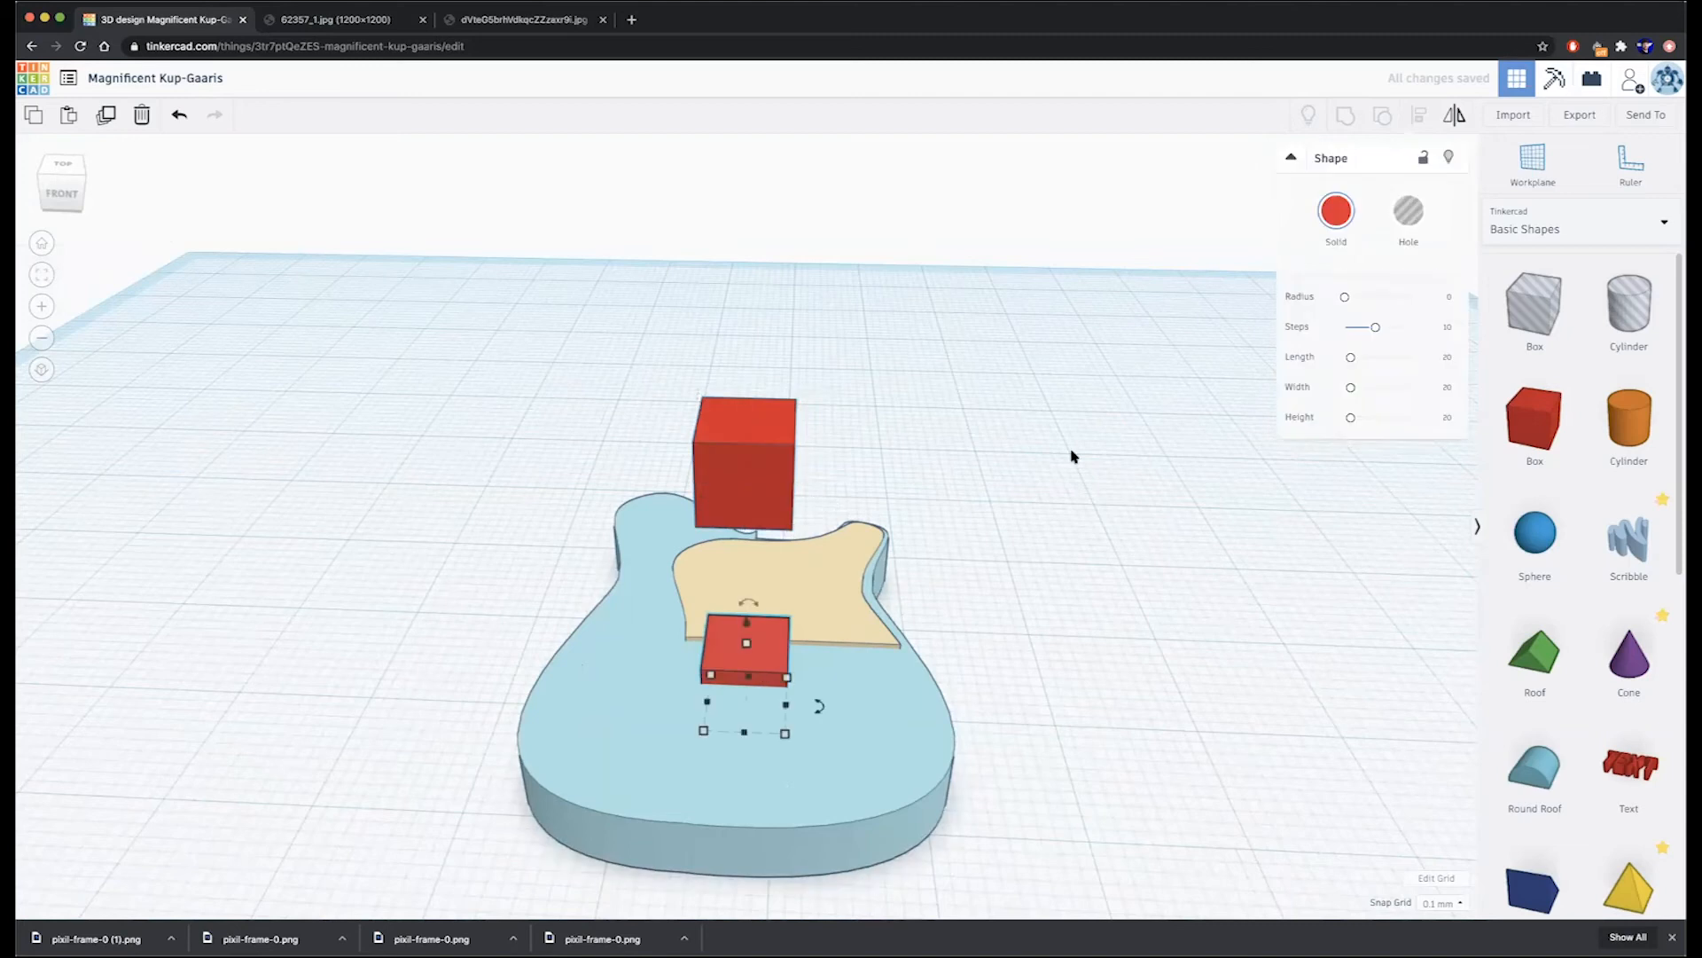
left_click(1406, 212)
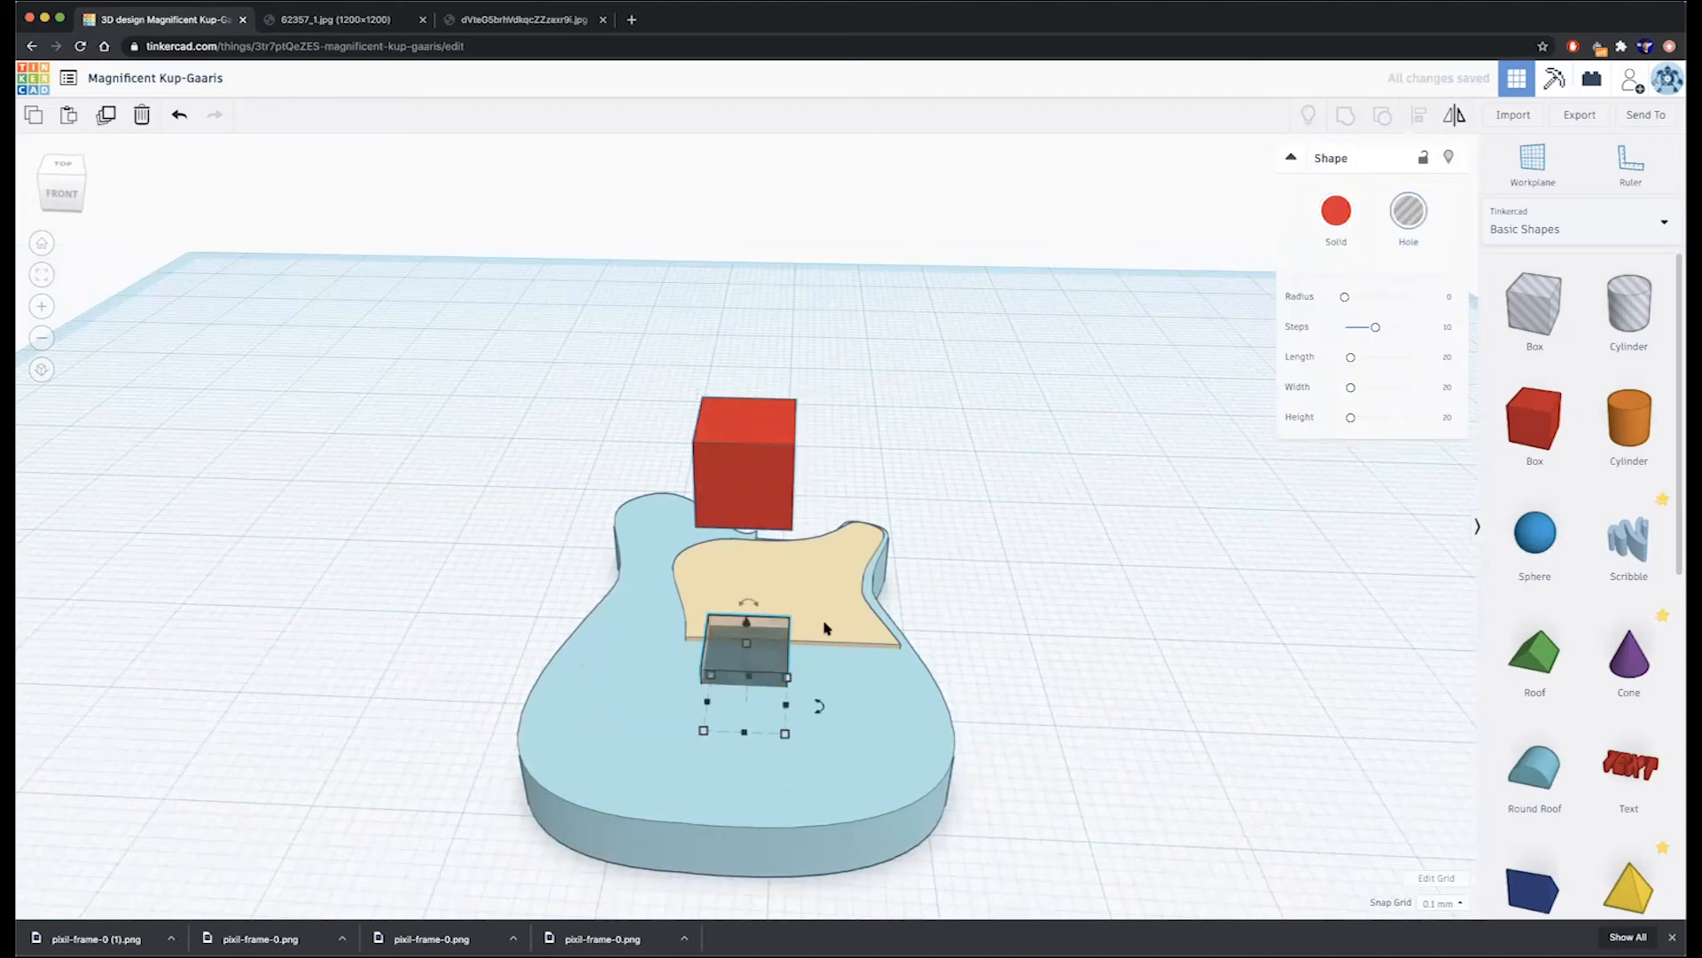
left_click(813, 602, "shift")
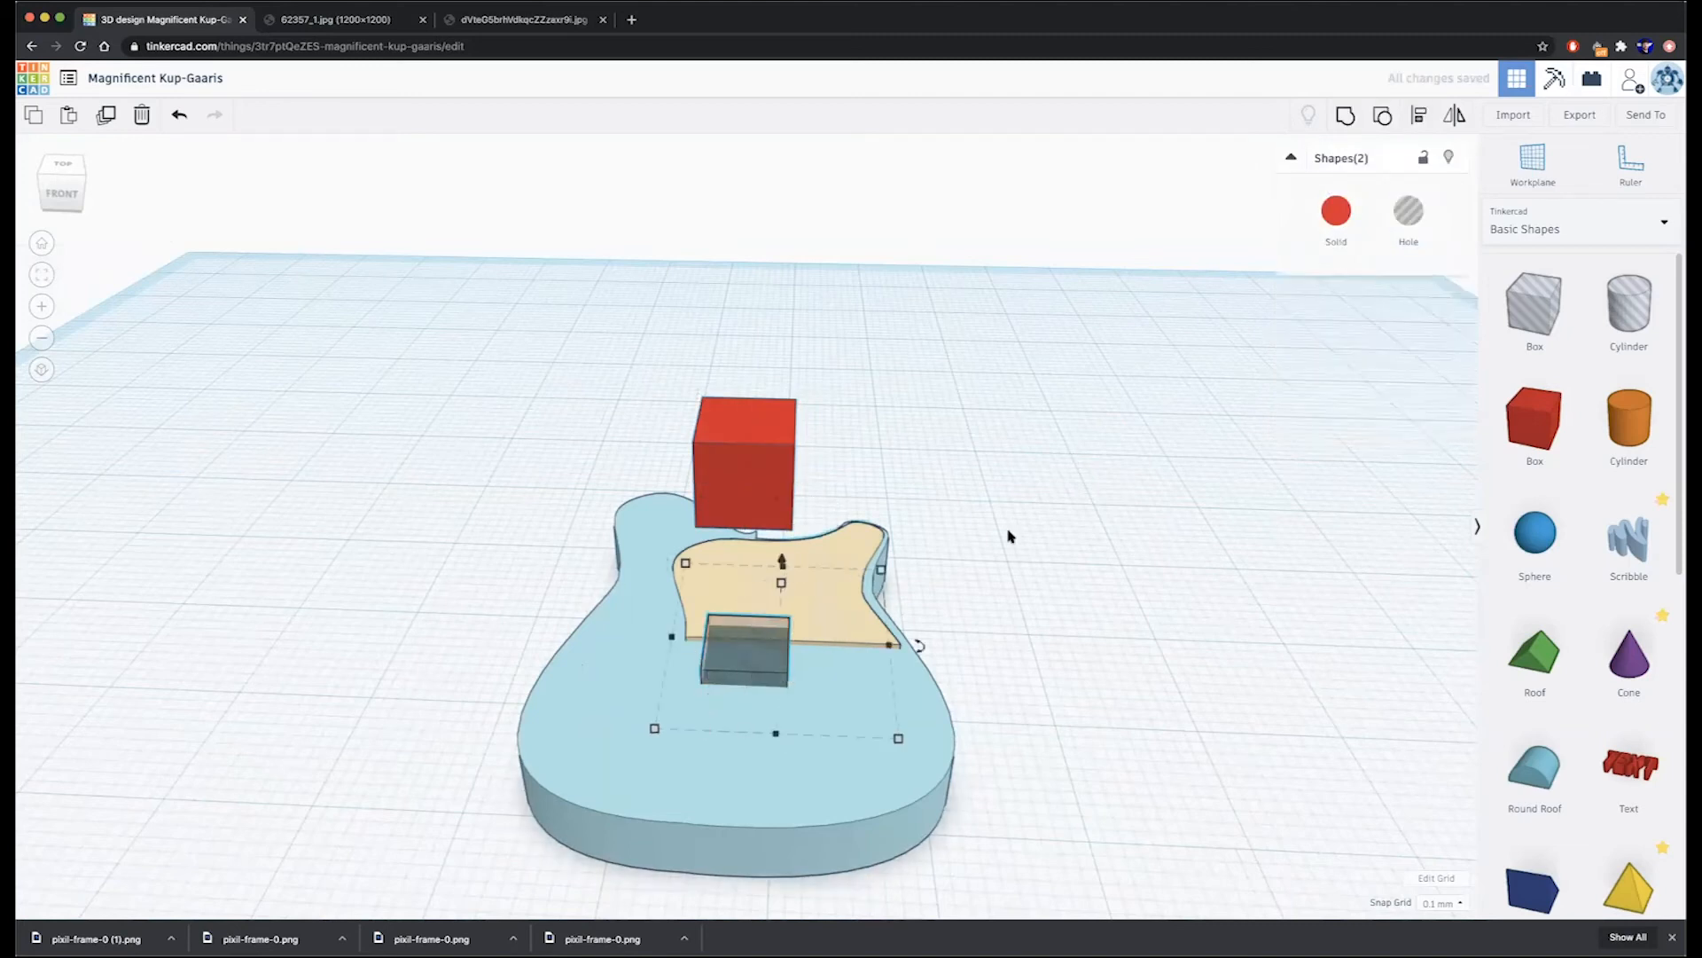
scroll(964, 499, "up", 3)
key("ctrl+g")
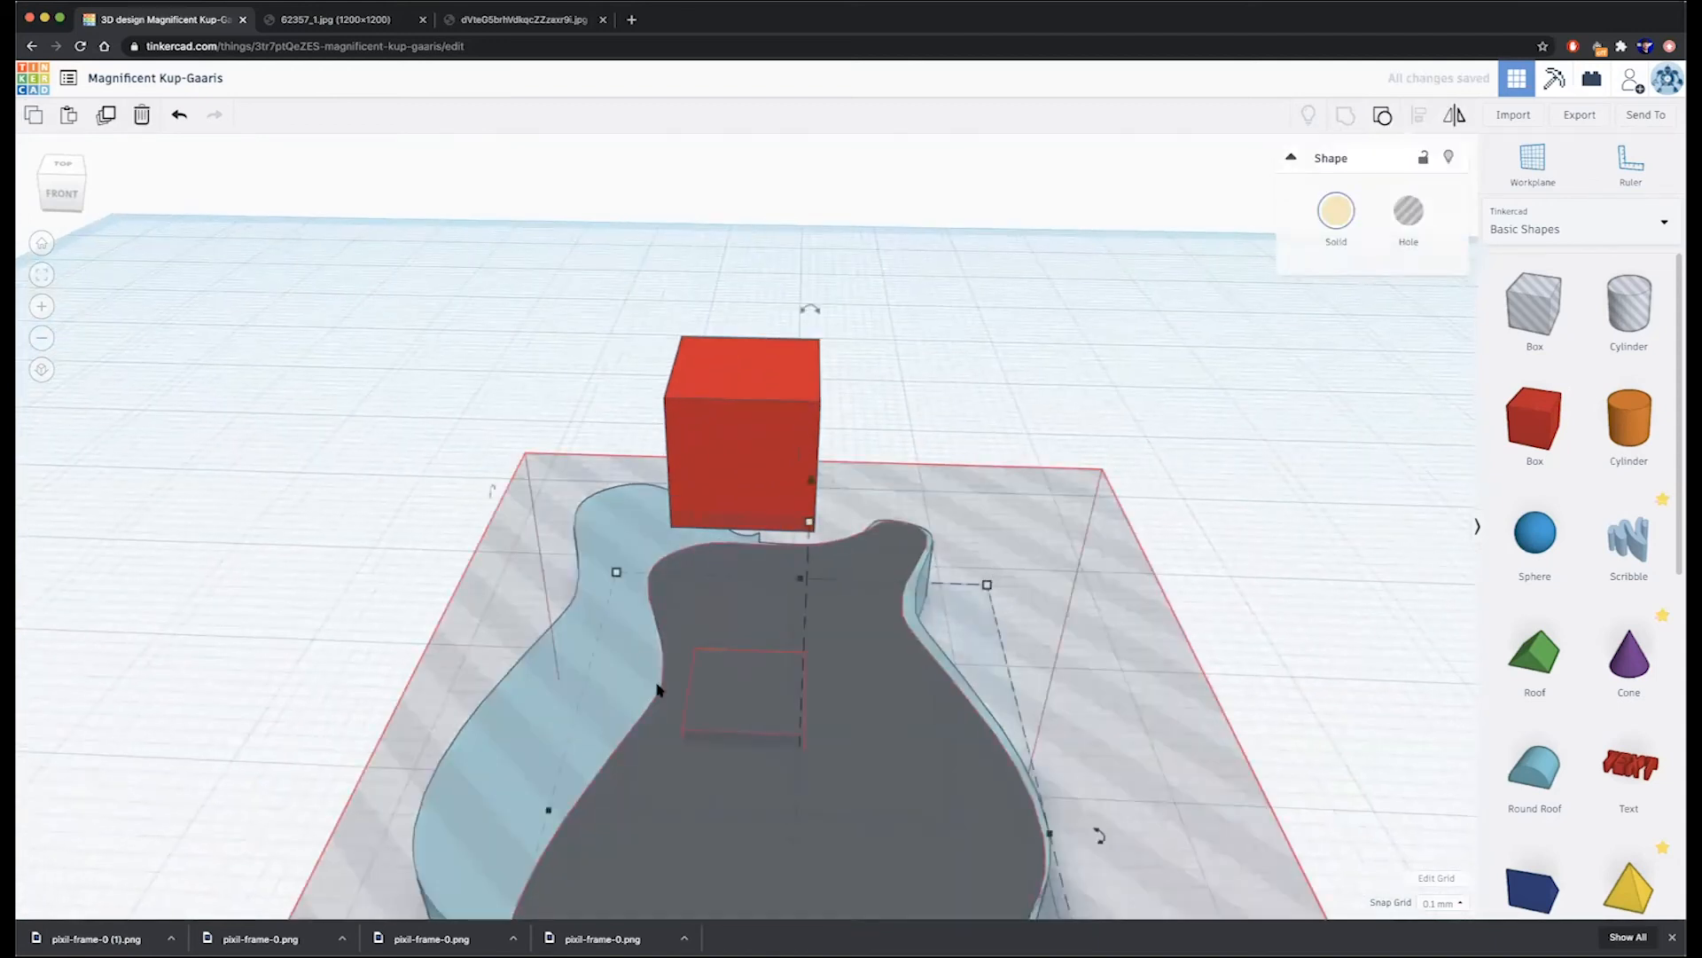
scroll(958, 632, "down", 4)
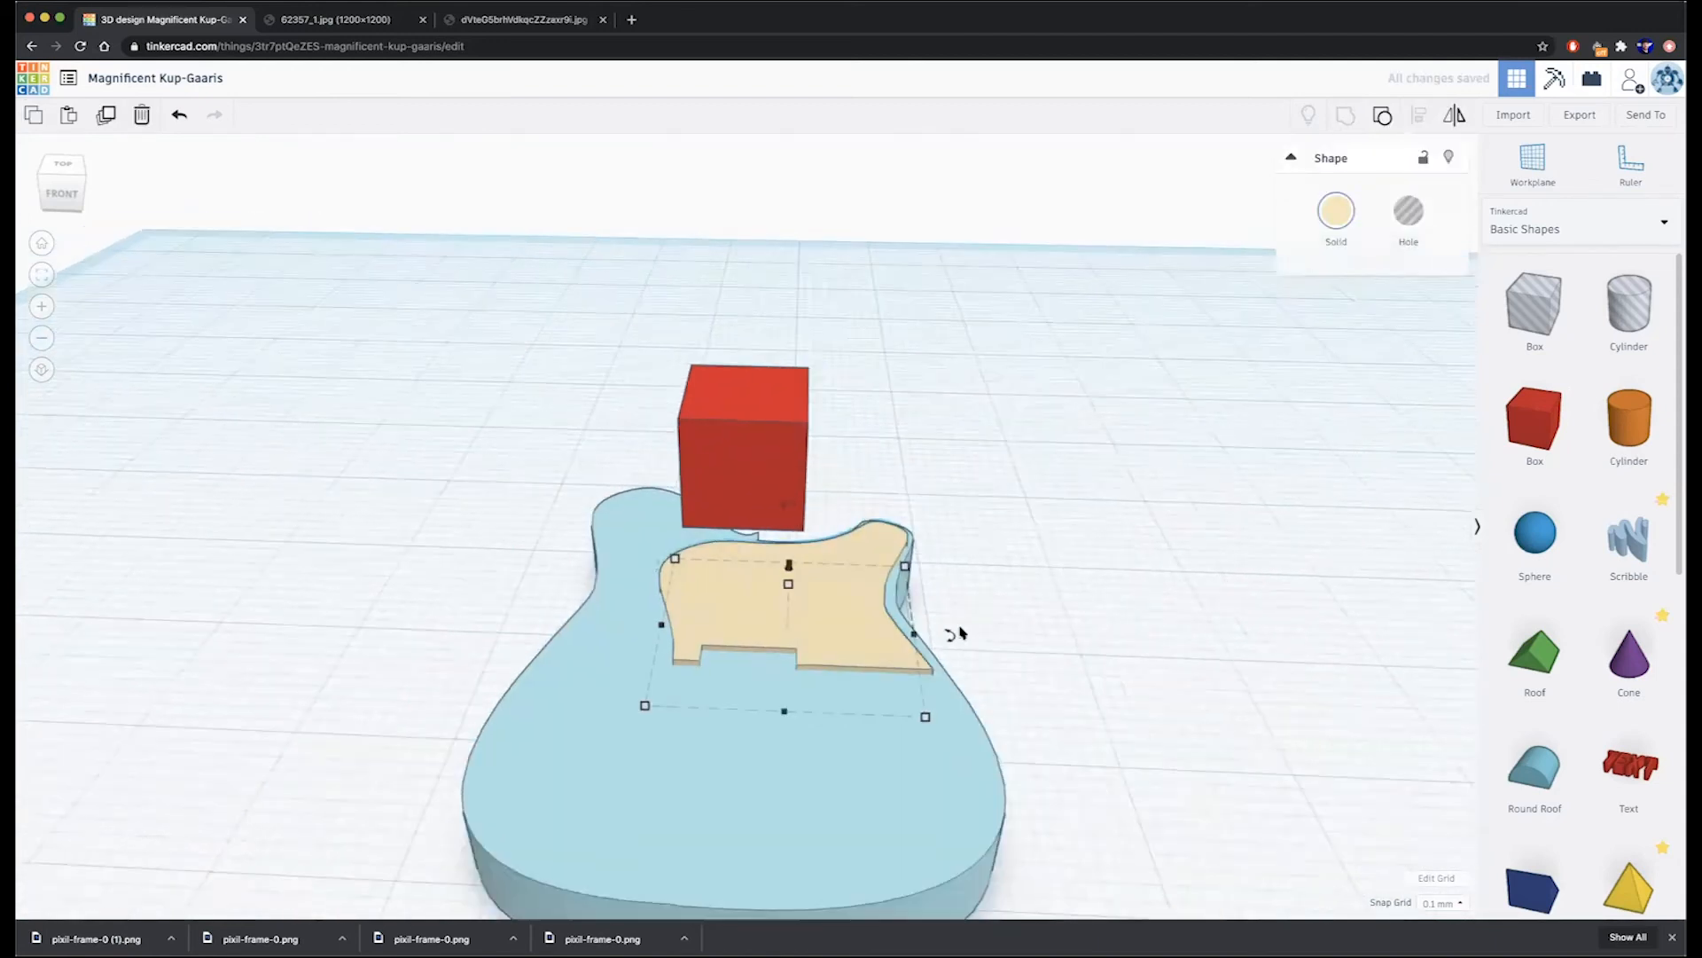
- Lower the copied red box by 17.7 mm into the notch in the pickguard's bottom edge
left_click(754, 470)
left_click_drag(747, 414, 747, 421)
left_click_drag(758, 495, 771, 641)
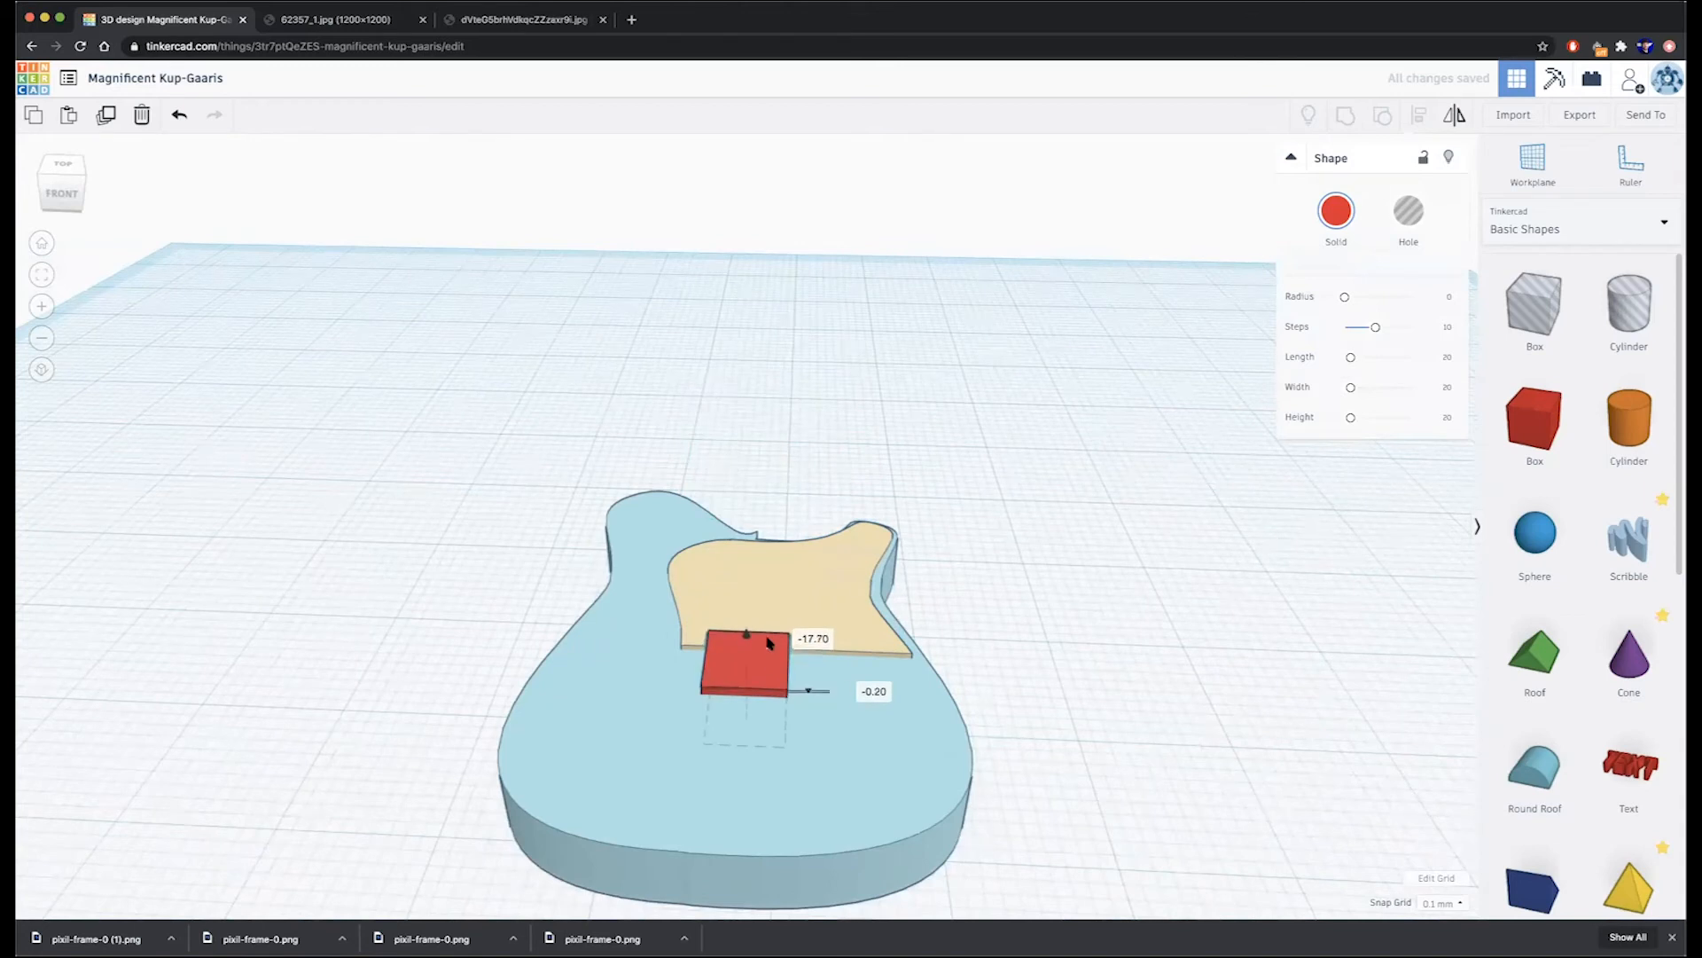
- Compare with the reference photos, and shorten the red box in the pickguard notch to 3.9 mm along the guitar's length
left_click(329, 20)
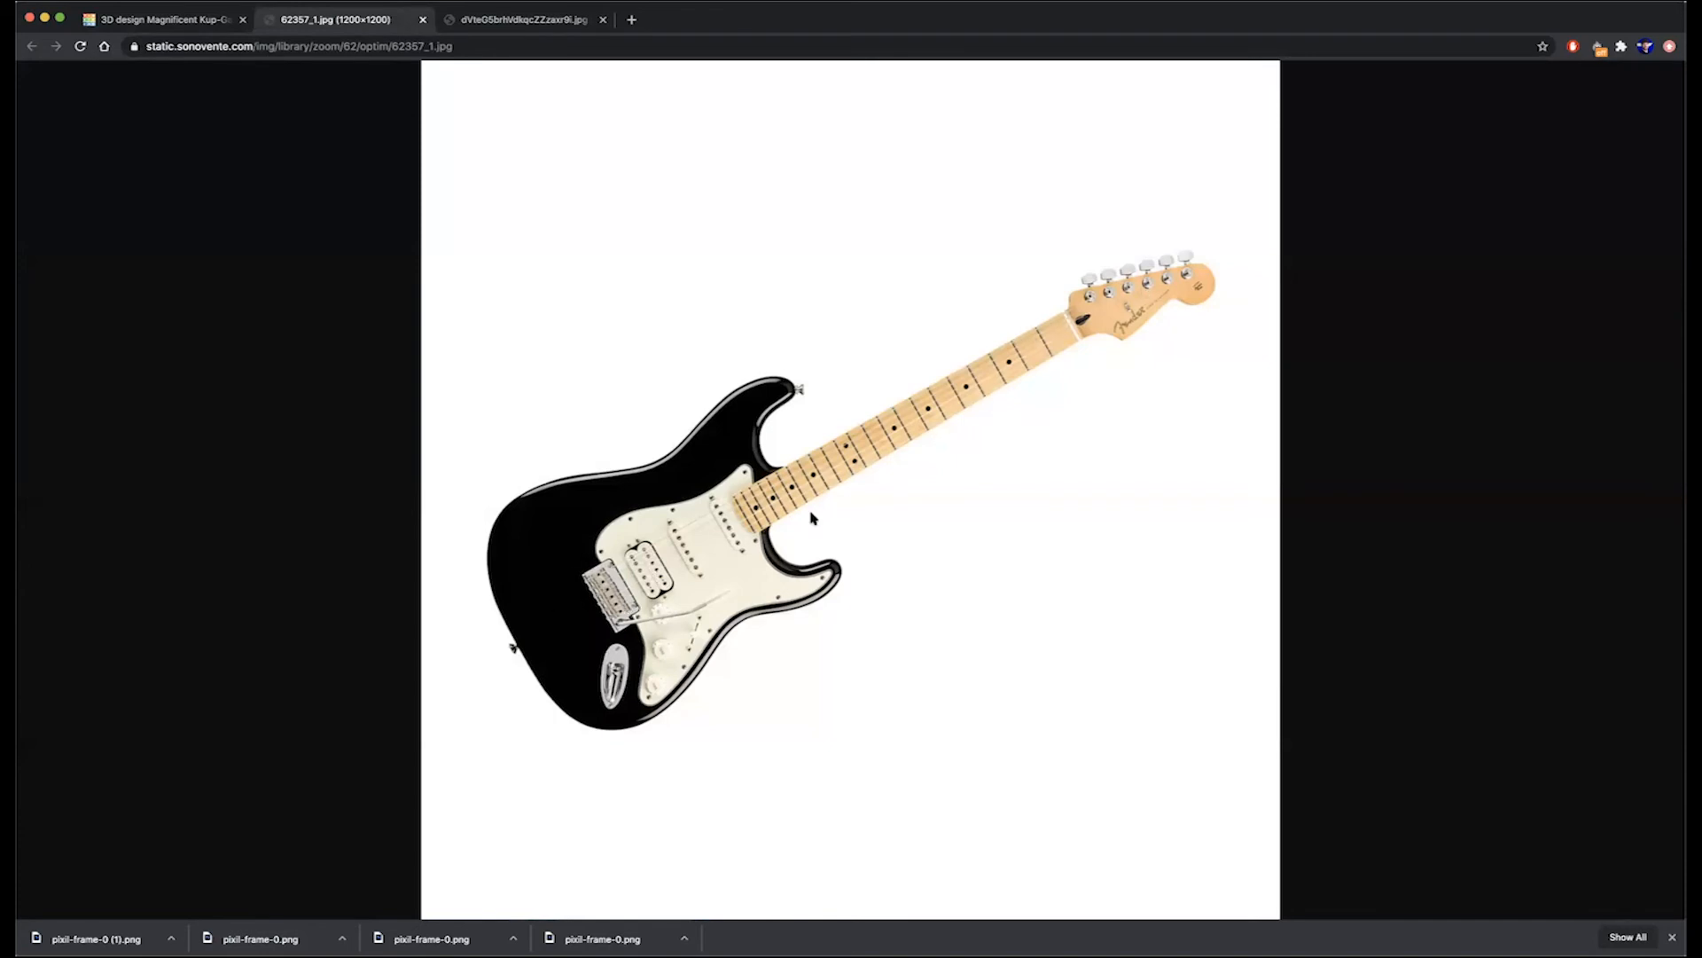
left_click(524, 18)
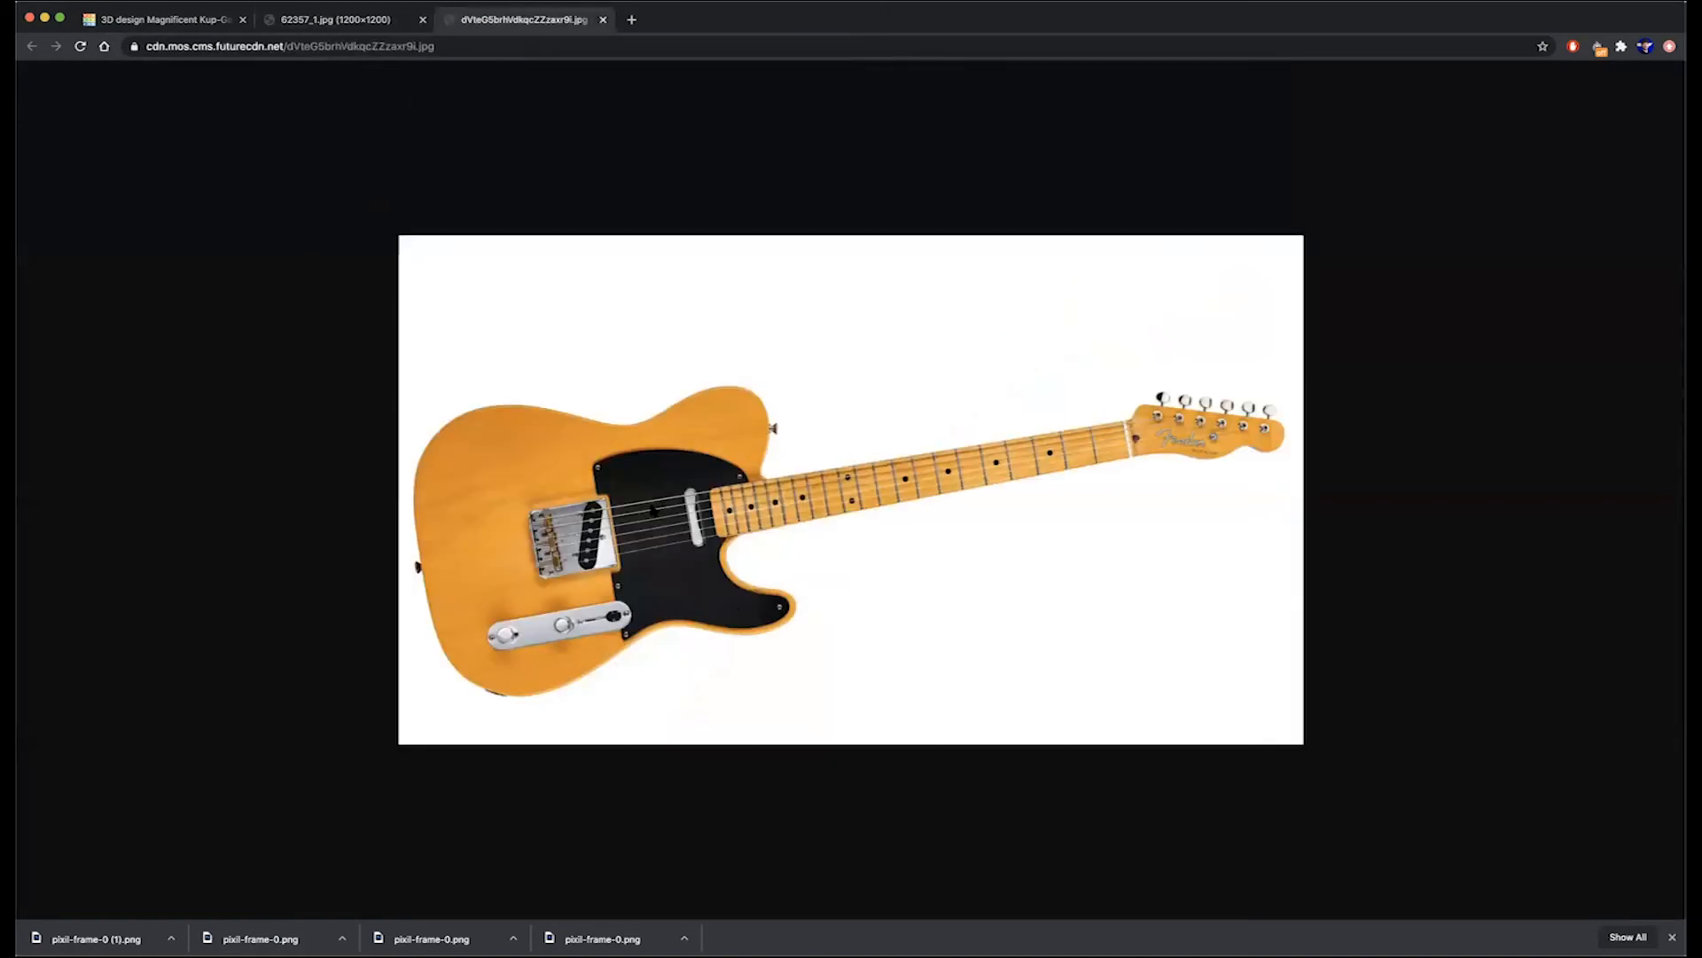
left_click(160, 18)
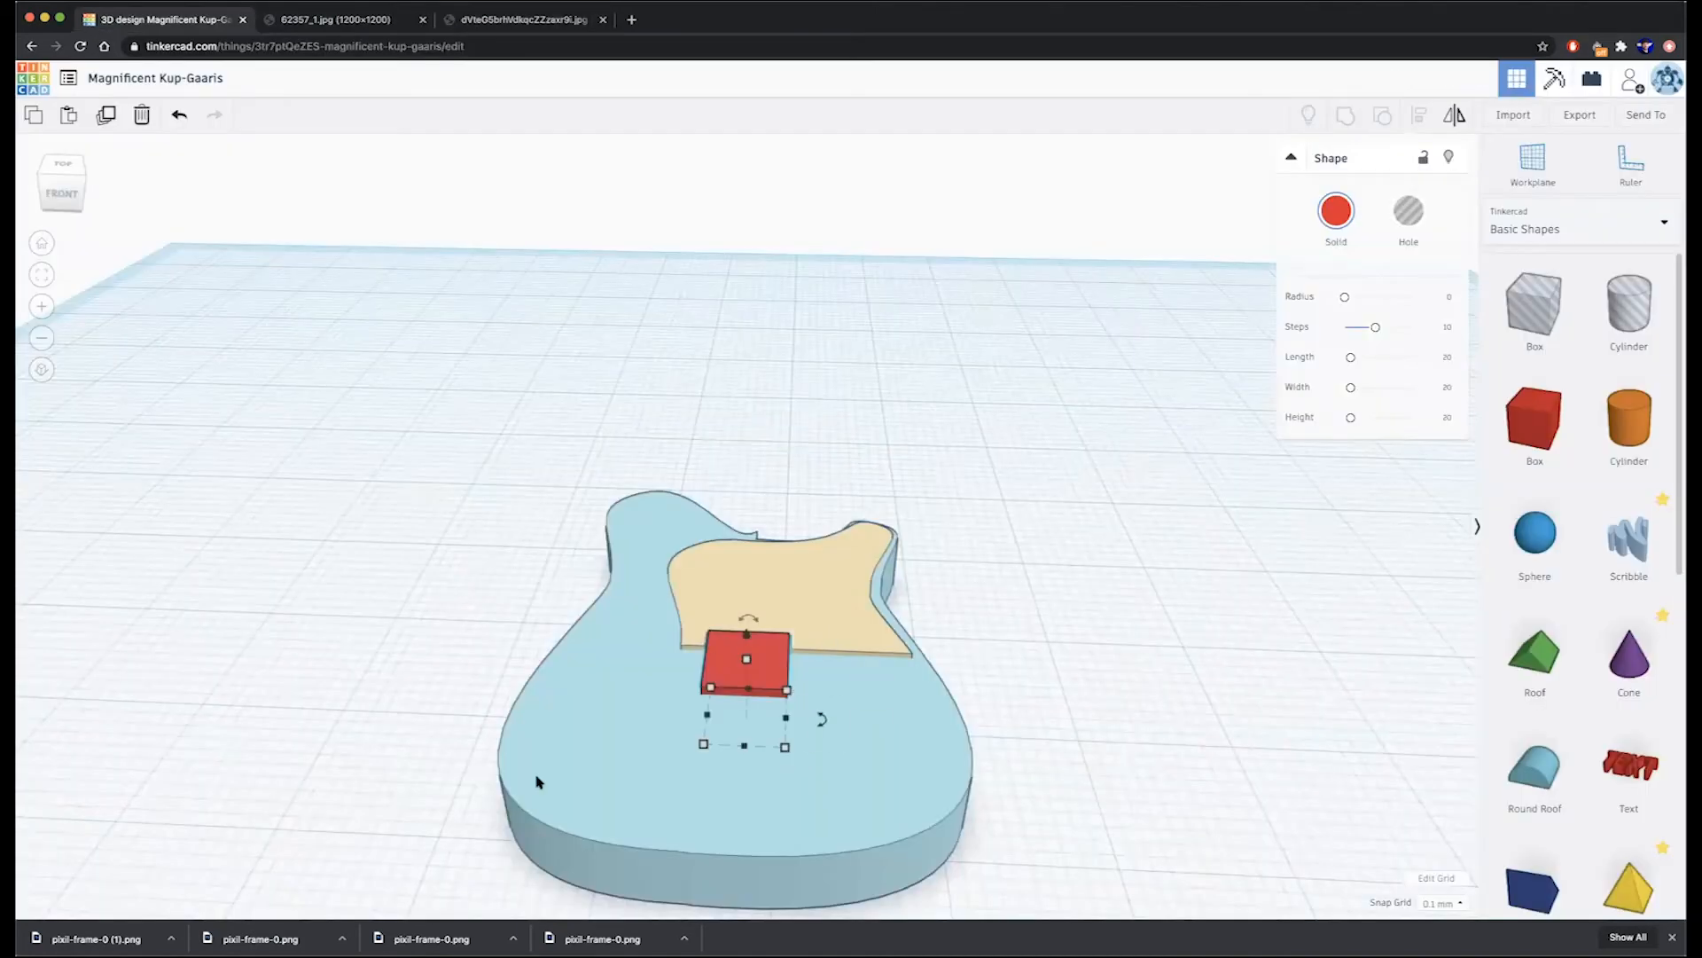
right_click_drag(537, 780, 445, 636)
left_click(576, 610)
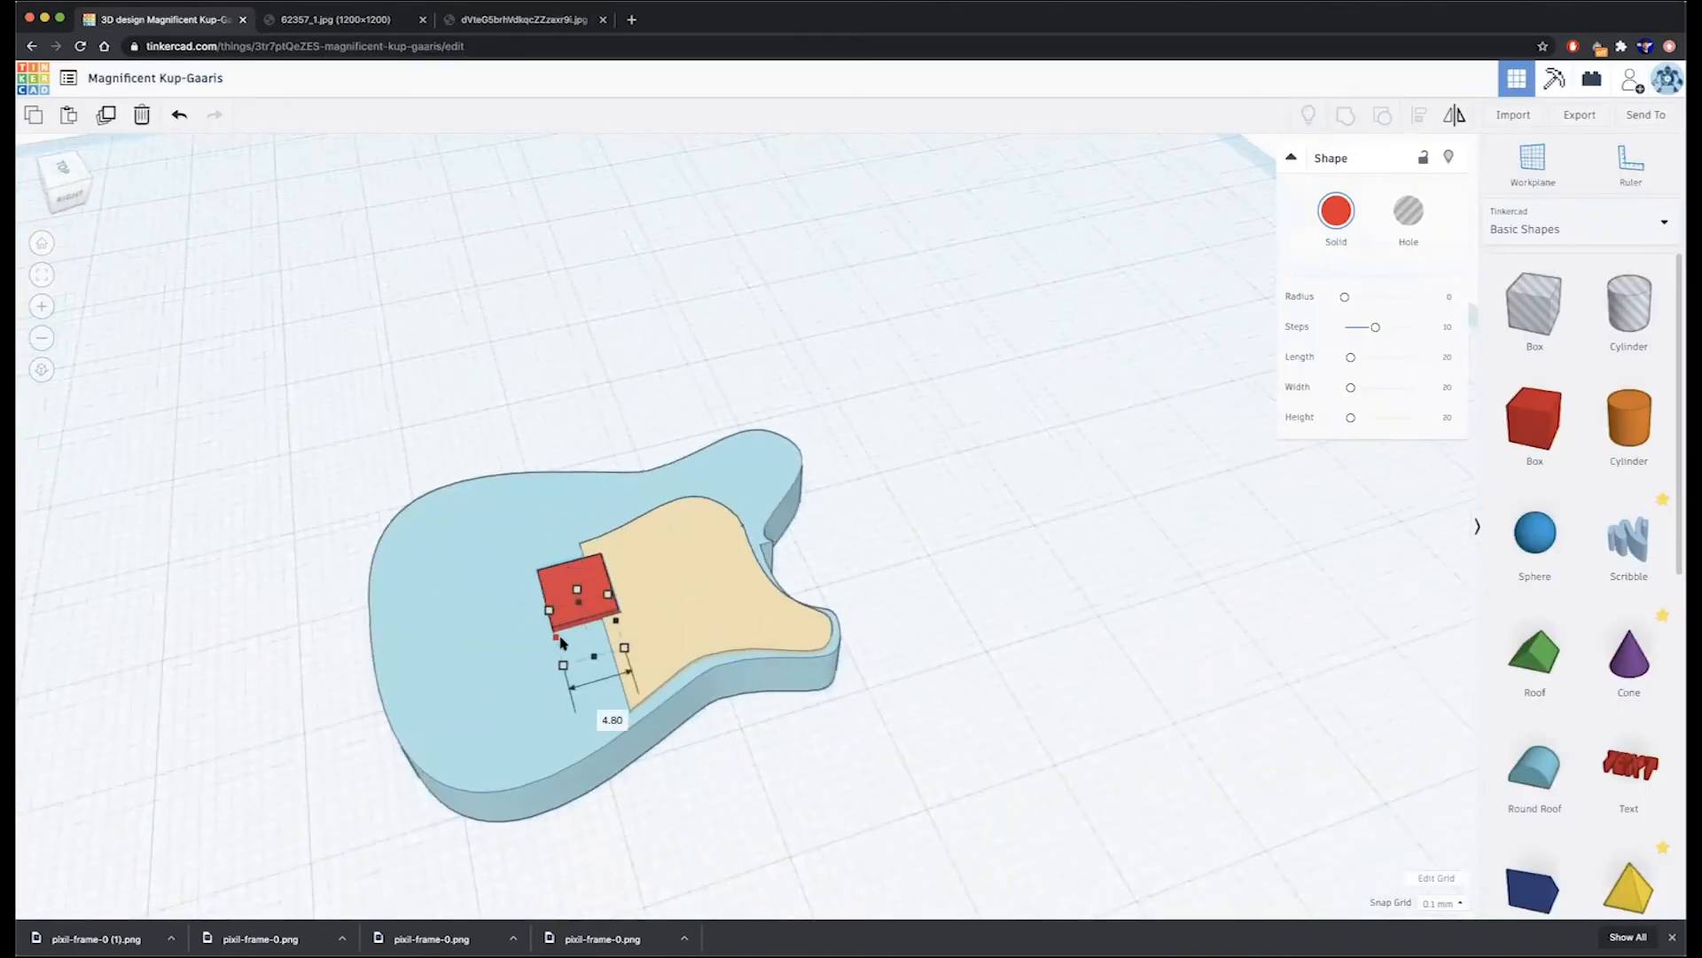
left_click_drag(568, 643, 572, 638)
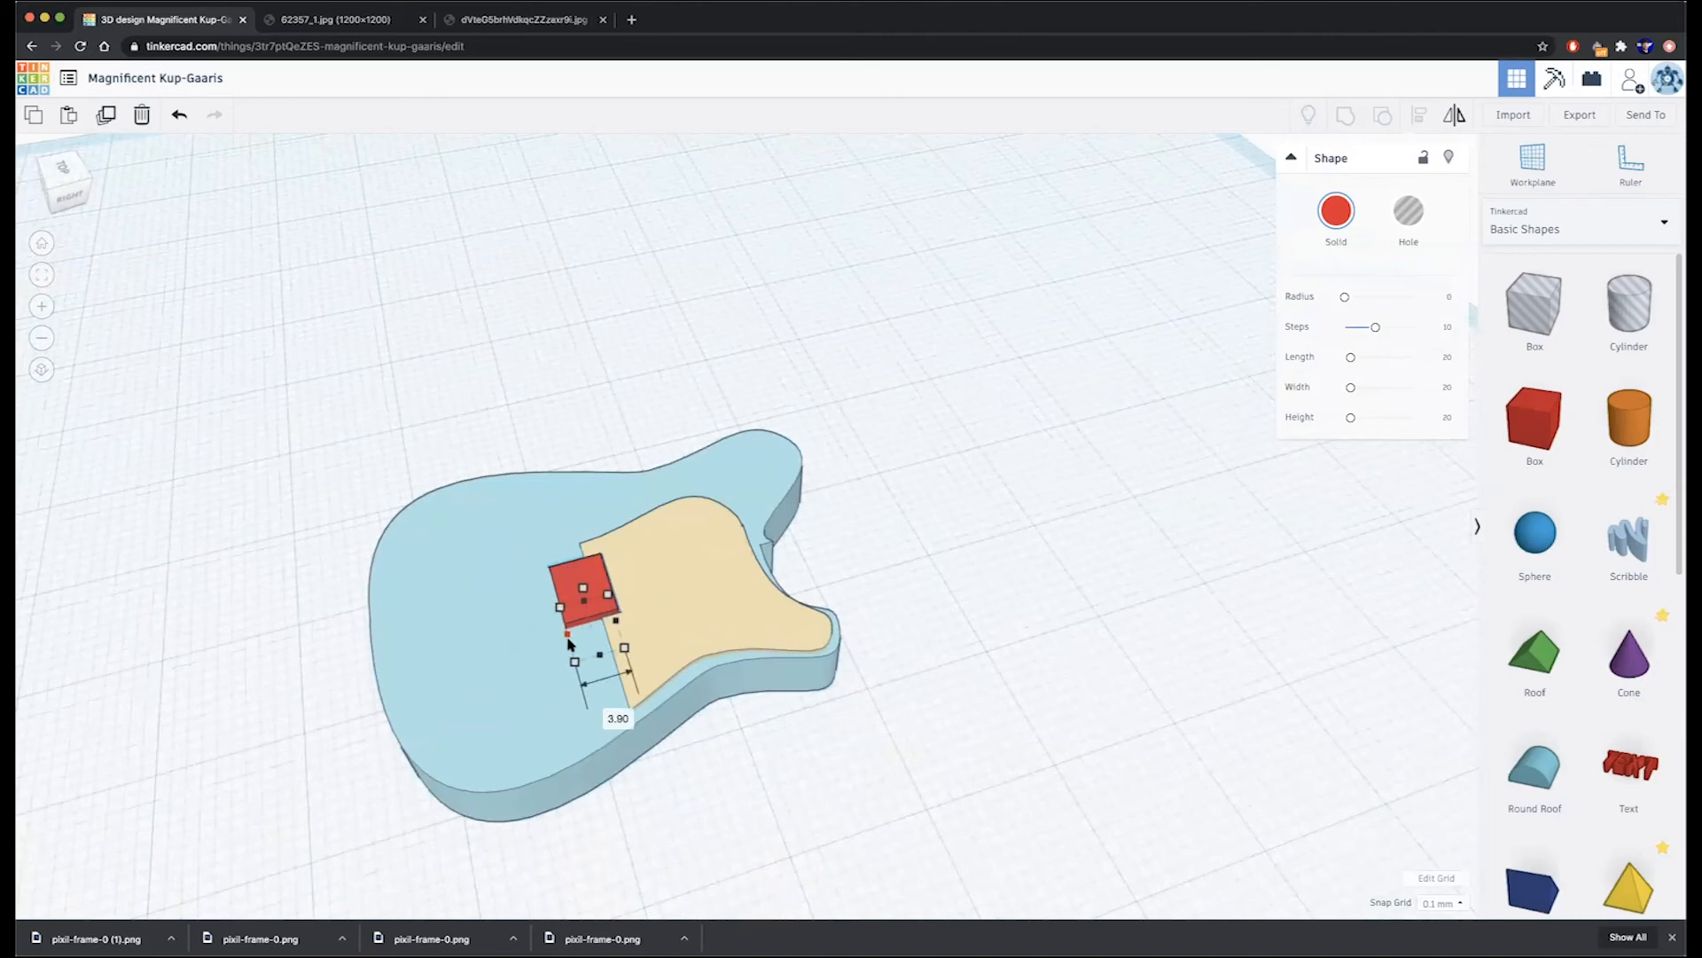
right_click_drag(1010, 690, 761, 695)
- Duplicate the red bridge box and place the copy at the neck joint between the body's two horns
left_click(332, 20)
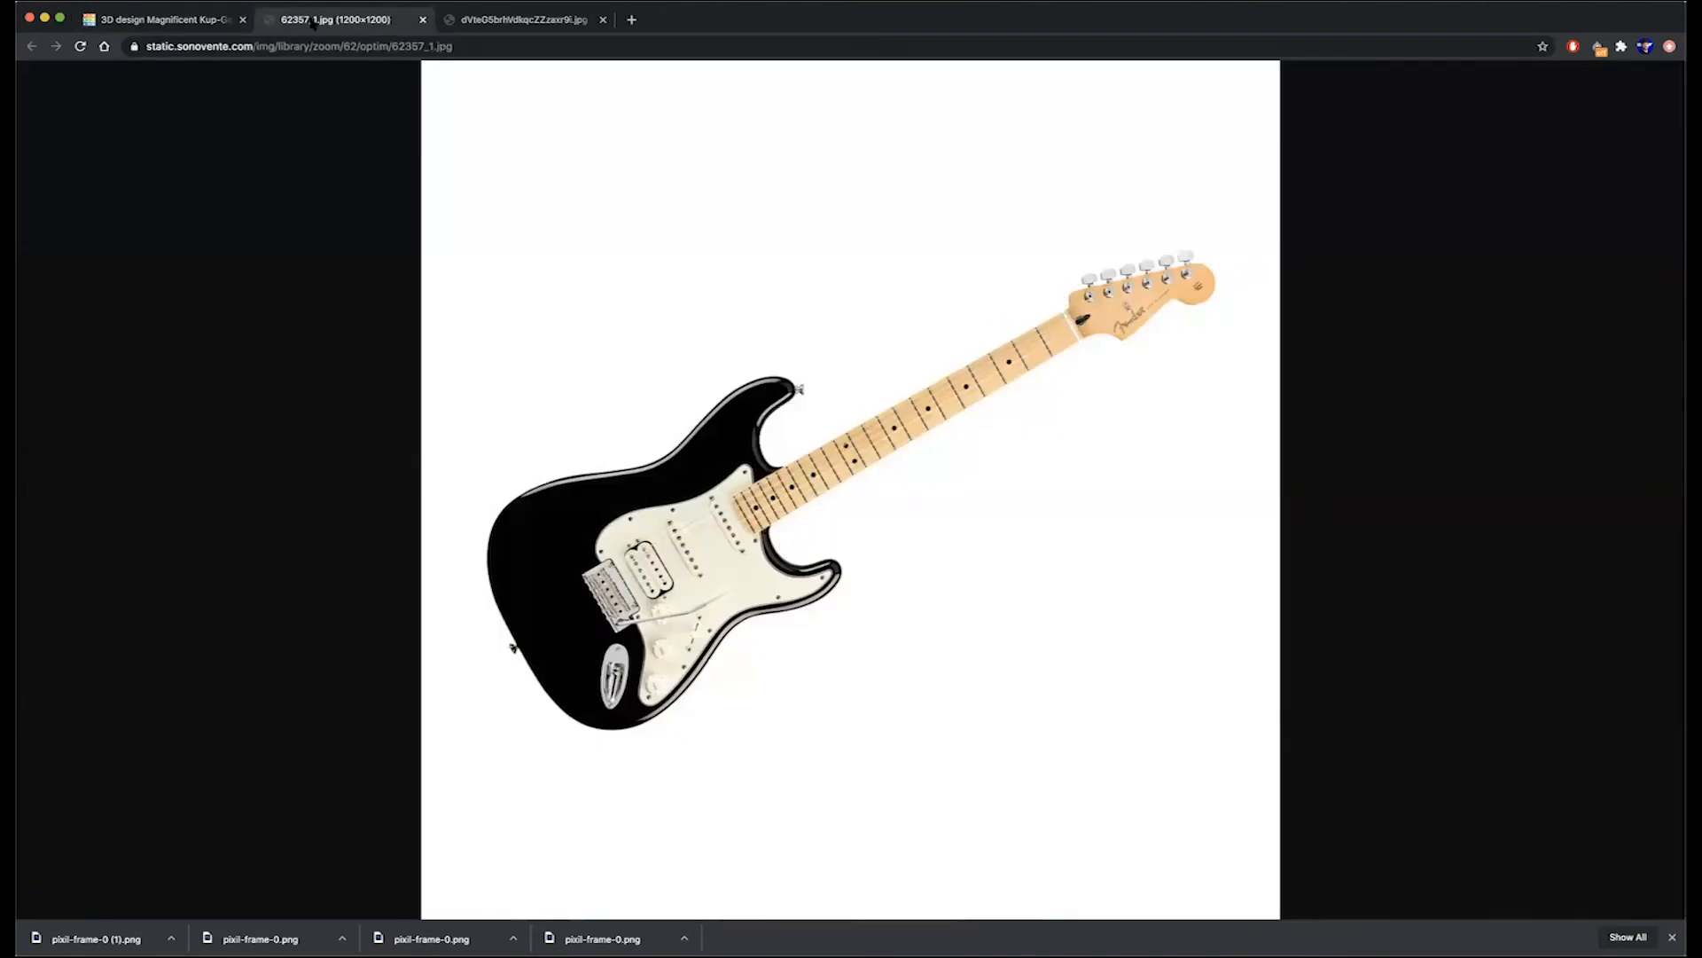
left_click(159, 19)
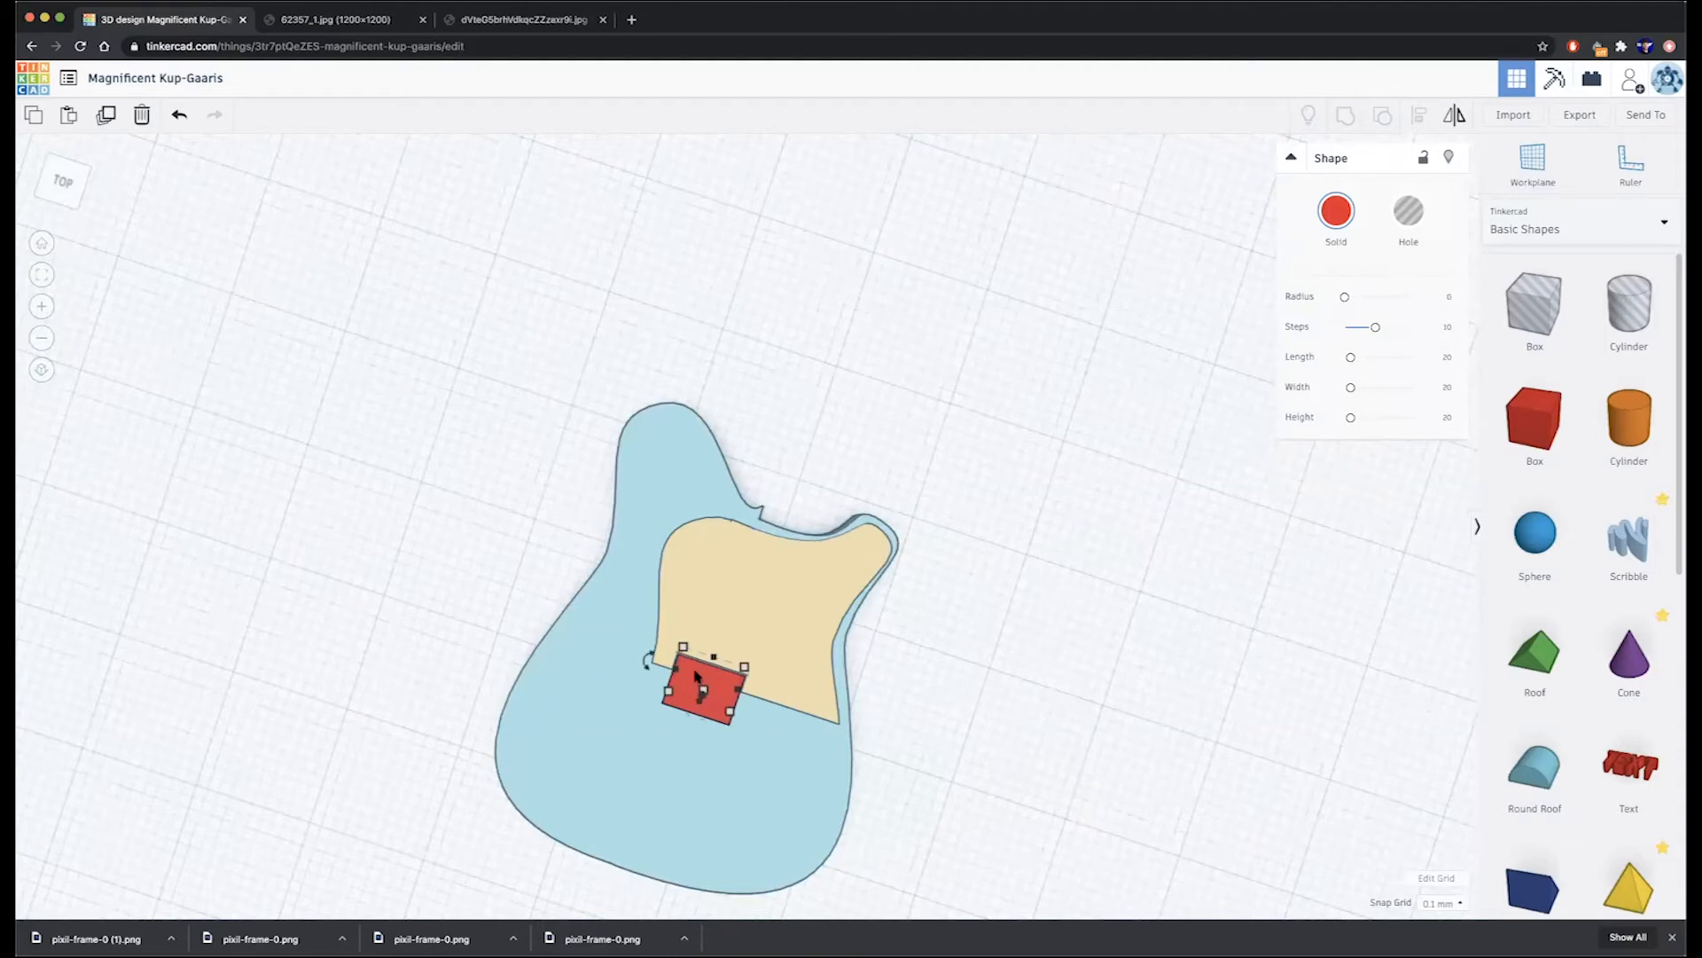
left_click_drag(696, 675, 787, 494, "alt")
right_click_drag(730, 411, 468, 280)
right_click_drag(814, 698, 984, 878)
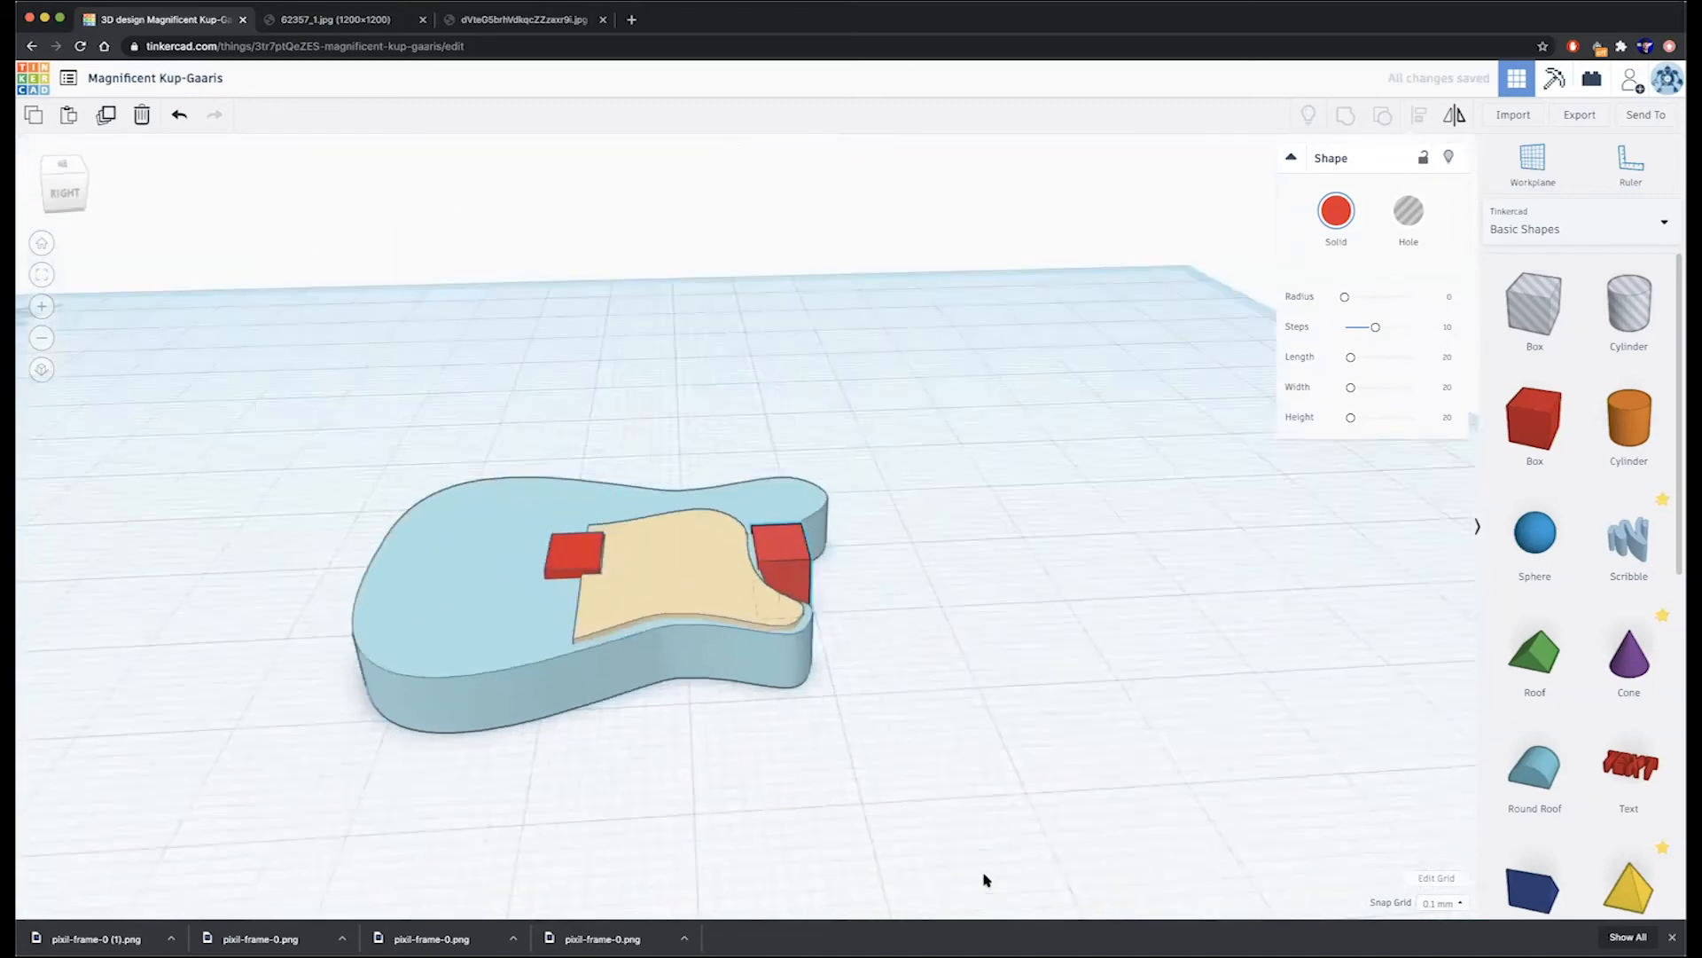
right_click_drag(878, 734, 792, 481)
left_click(787, 504)
left_click_drag(765, 508, 764, 512)
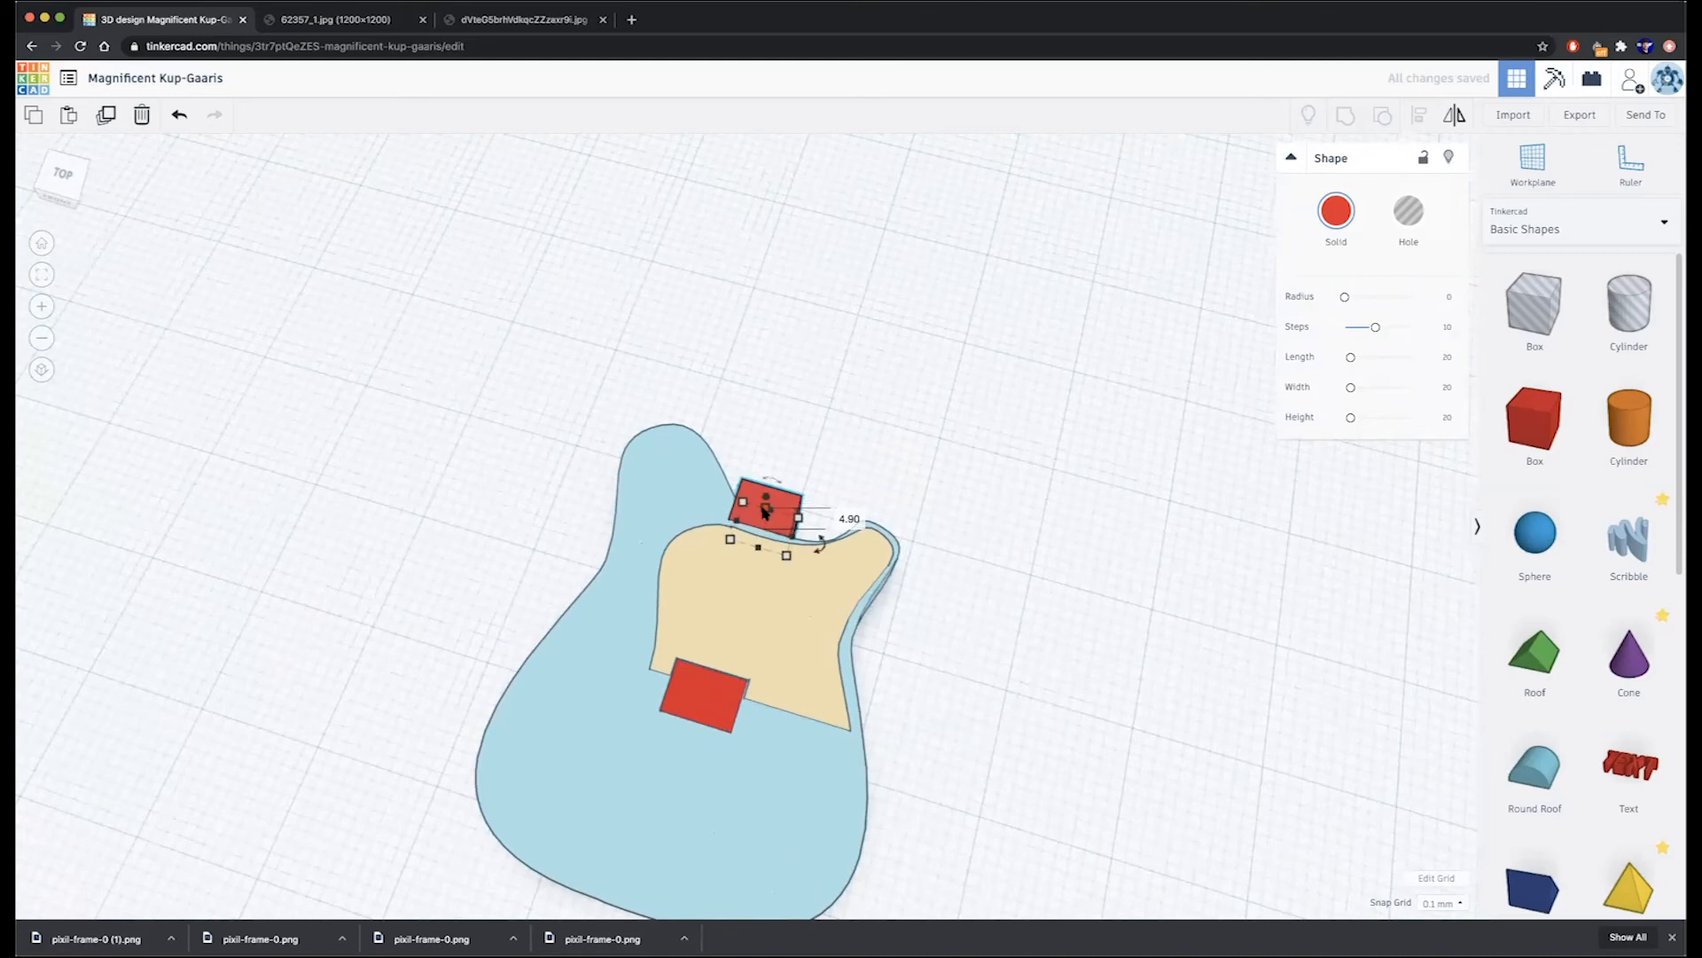
right_click_drag(529, 434, 795, 572)
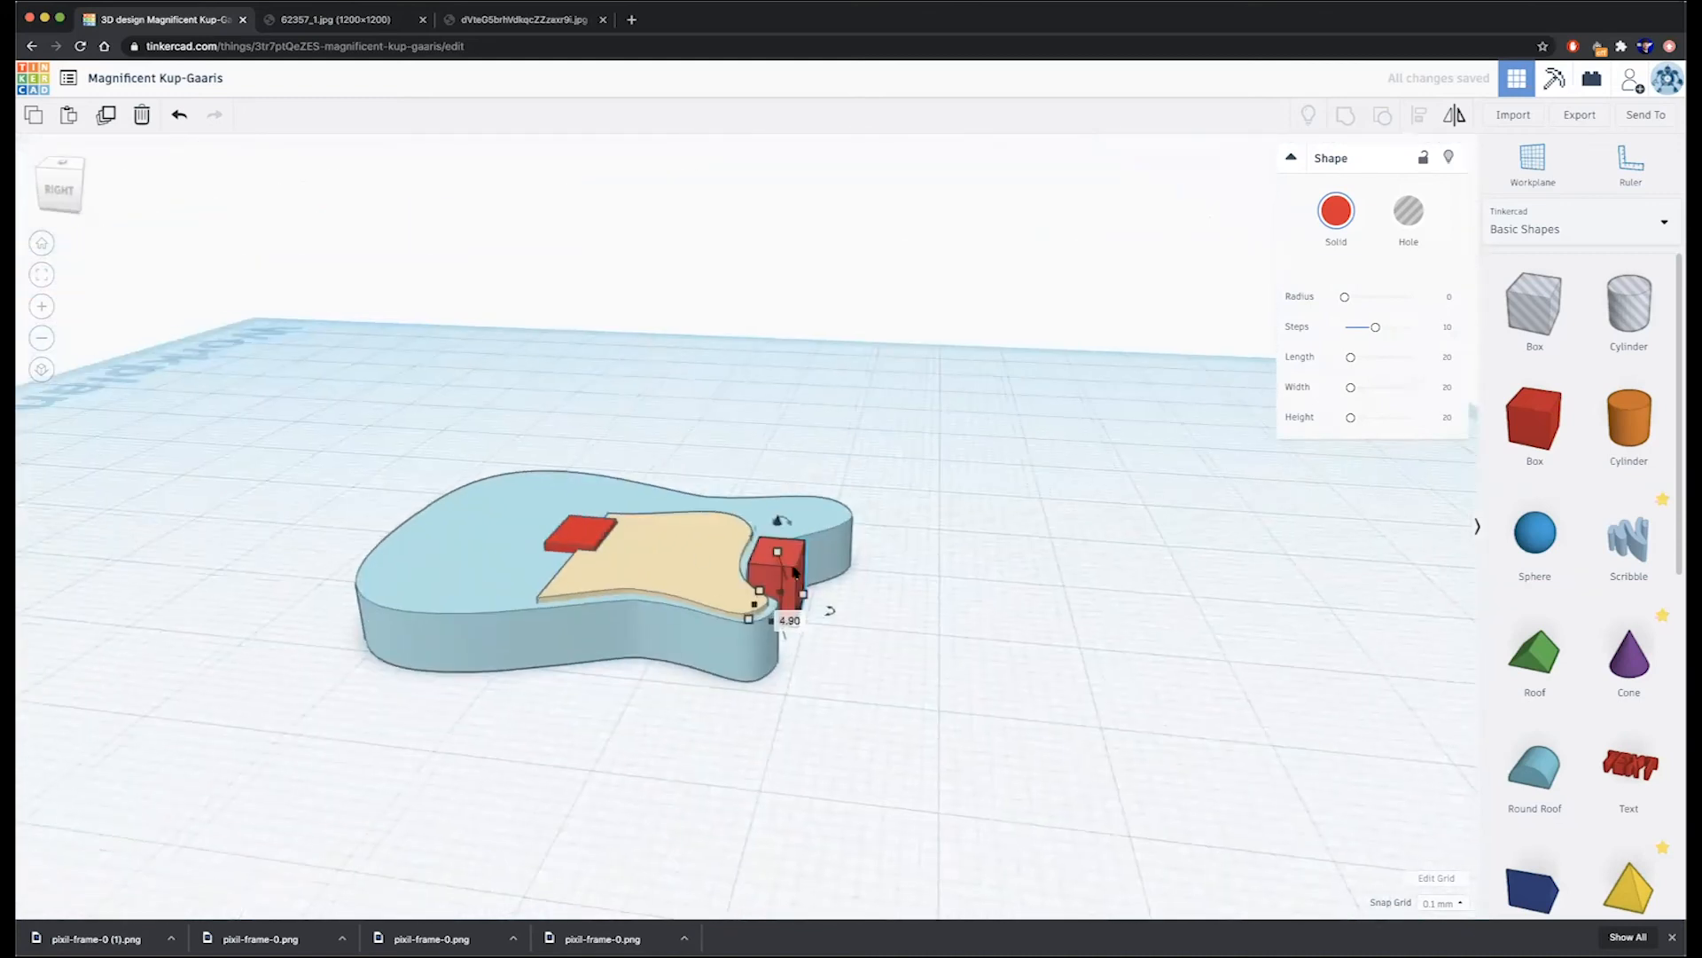
- Reduce the neck box's height to 2.2 mm and raise it to 3.2 mm above the workplane
left_click_drag(777, 557, 772, 583)
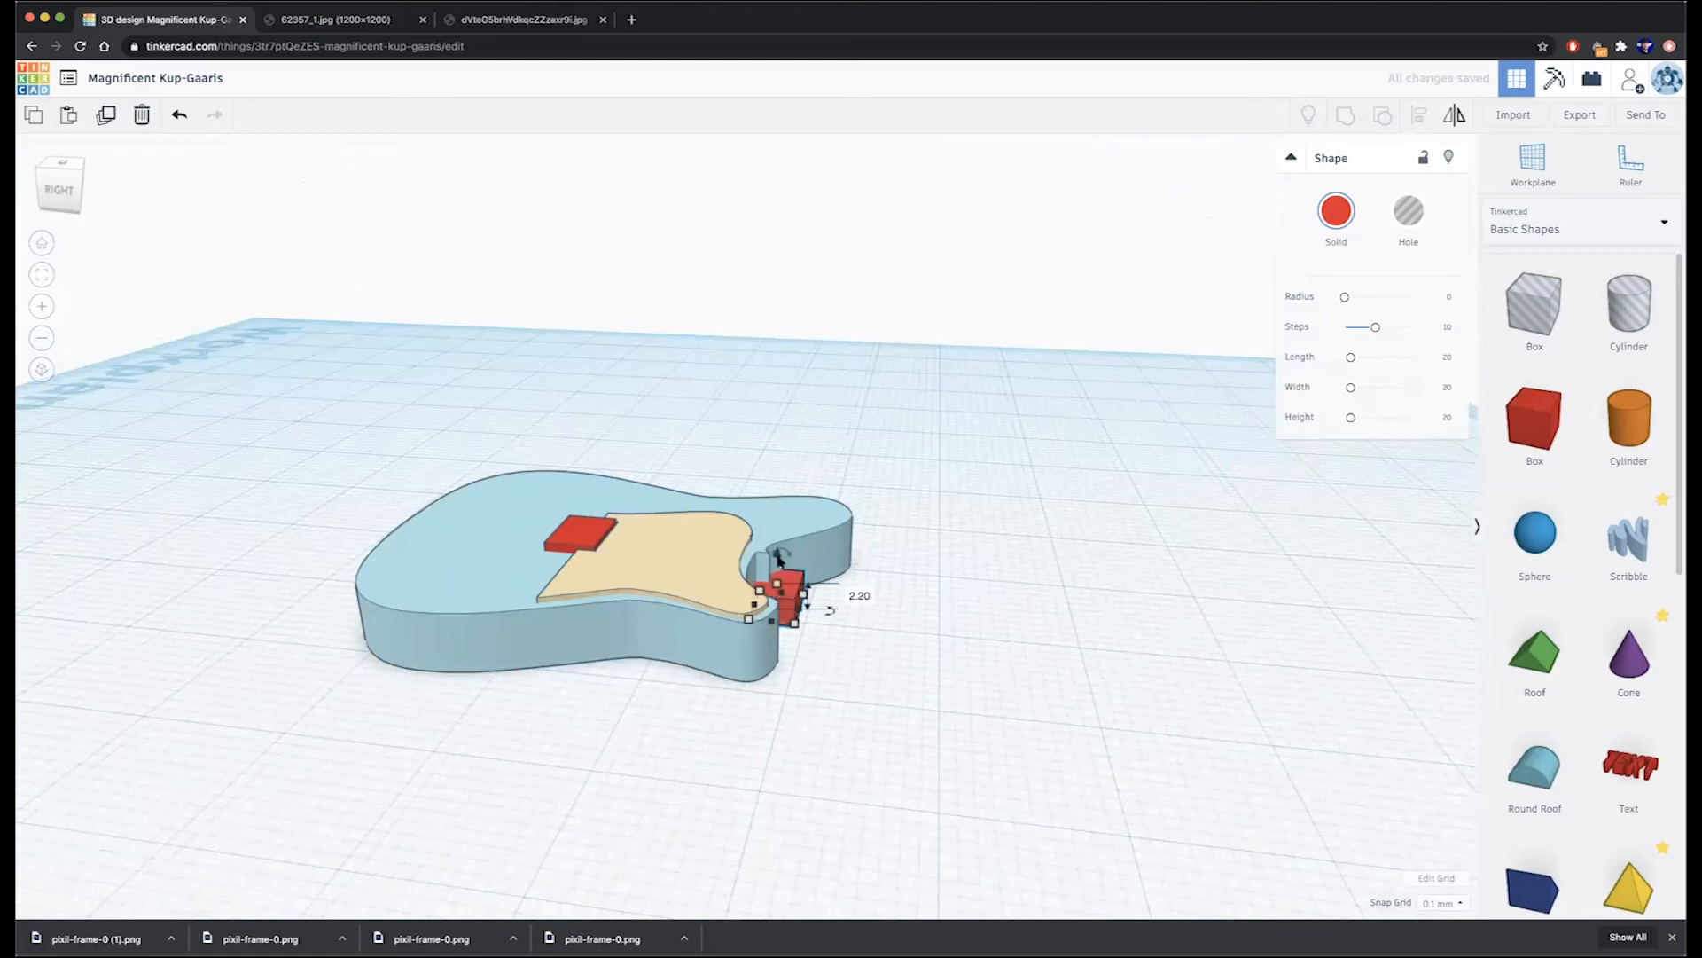
mouse_move(776, 550)
left_mouse_down()
mouse_move(770, 519)
mouse_move(774, 568)
mouse_move(776, 524)
left_mouse_up()
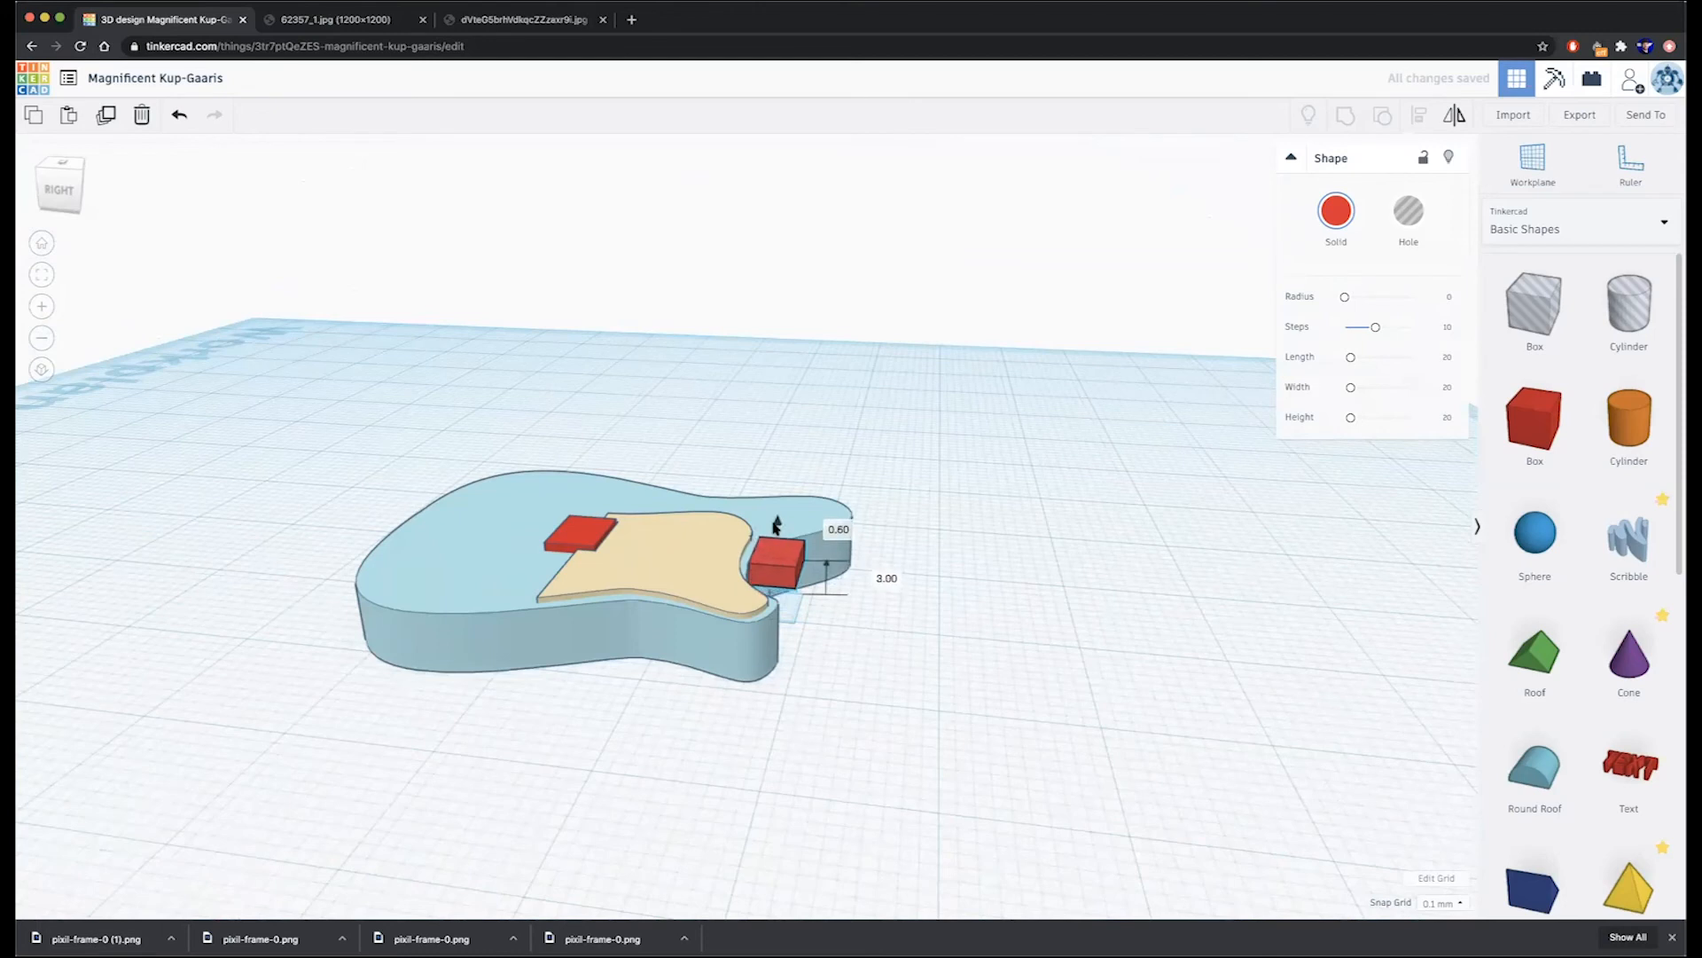
mouse_move(780, 532)
right_mouse_down()
mouse_move(798, 487)
mouse_move(780, 524)
right_mouse_up()
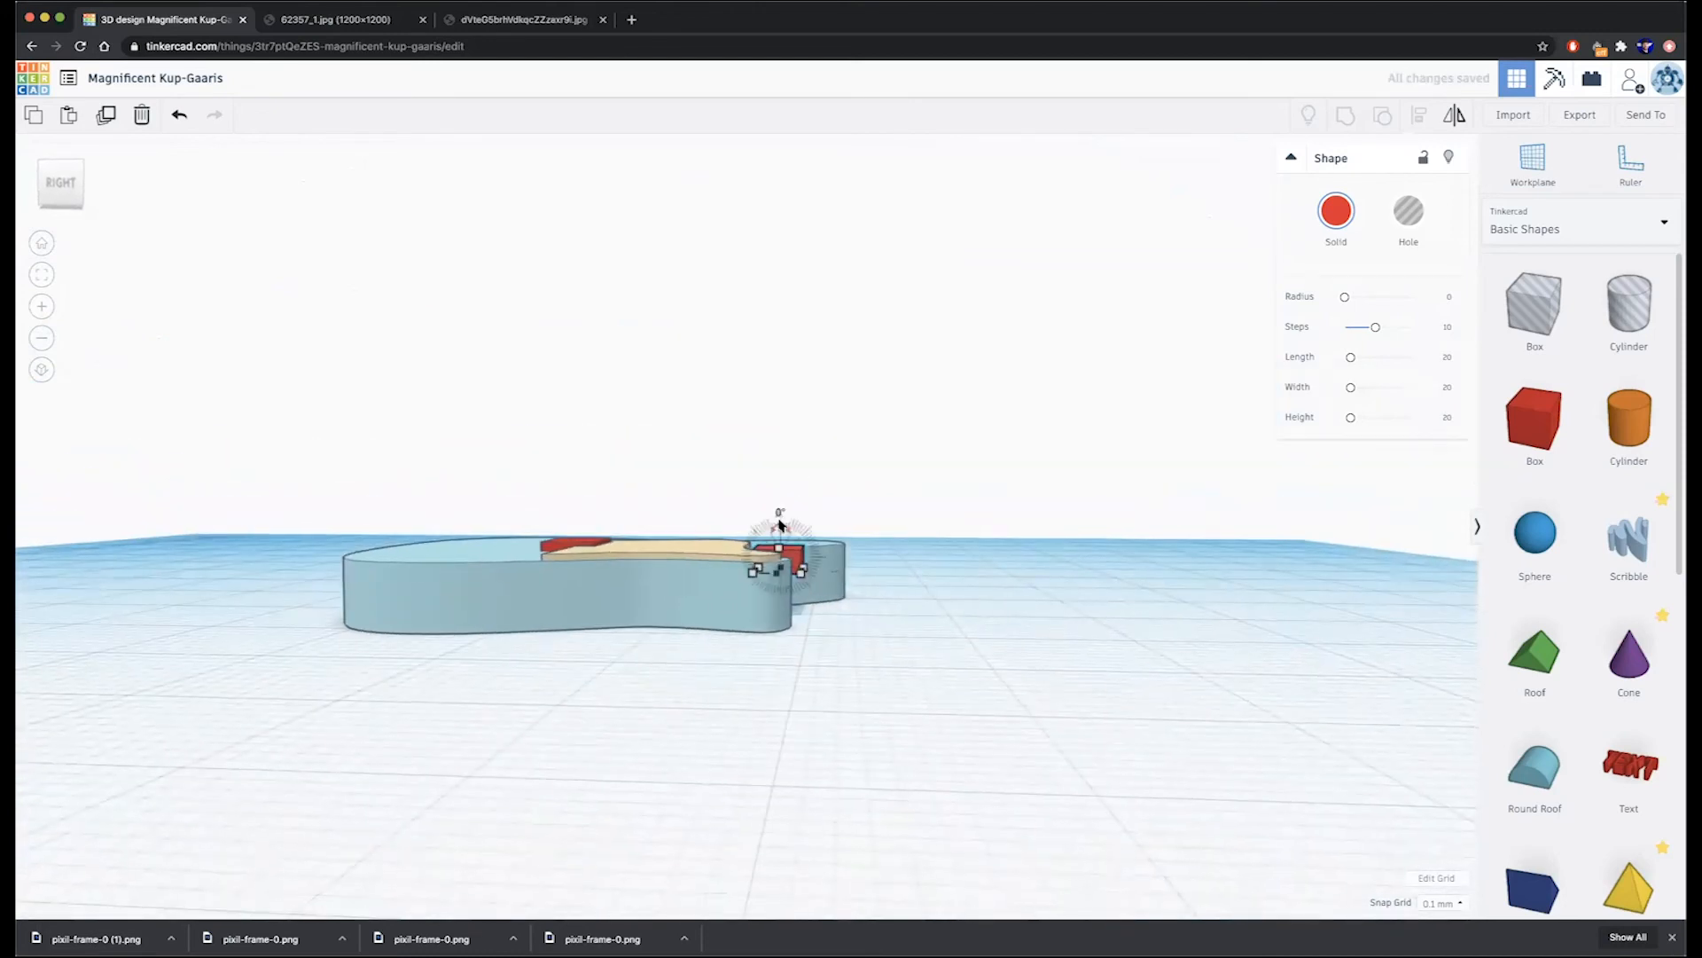
left_click_drag(778, 512, 779, 511)
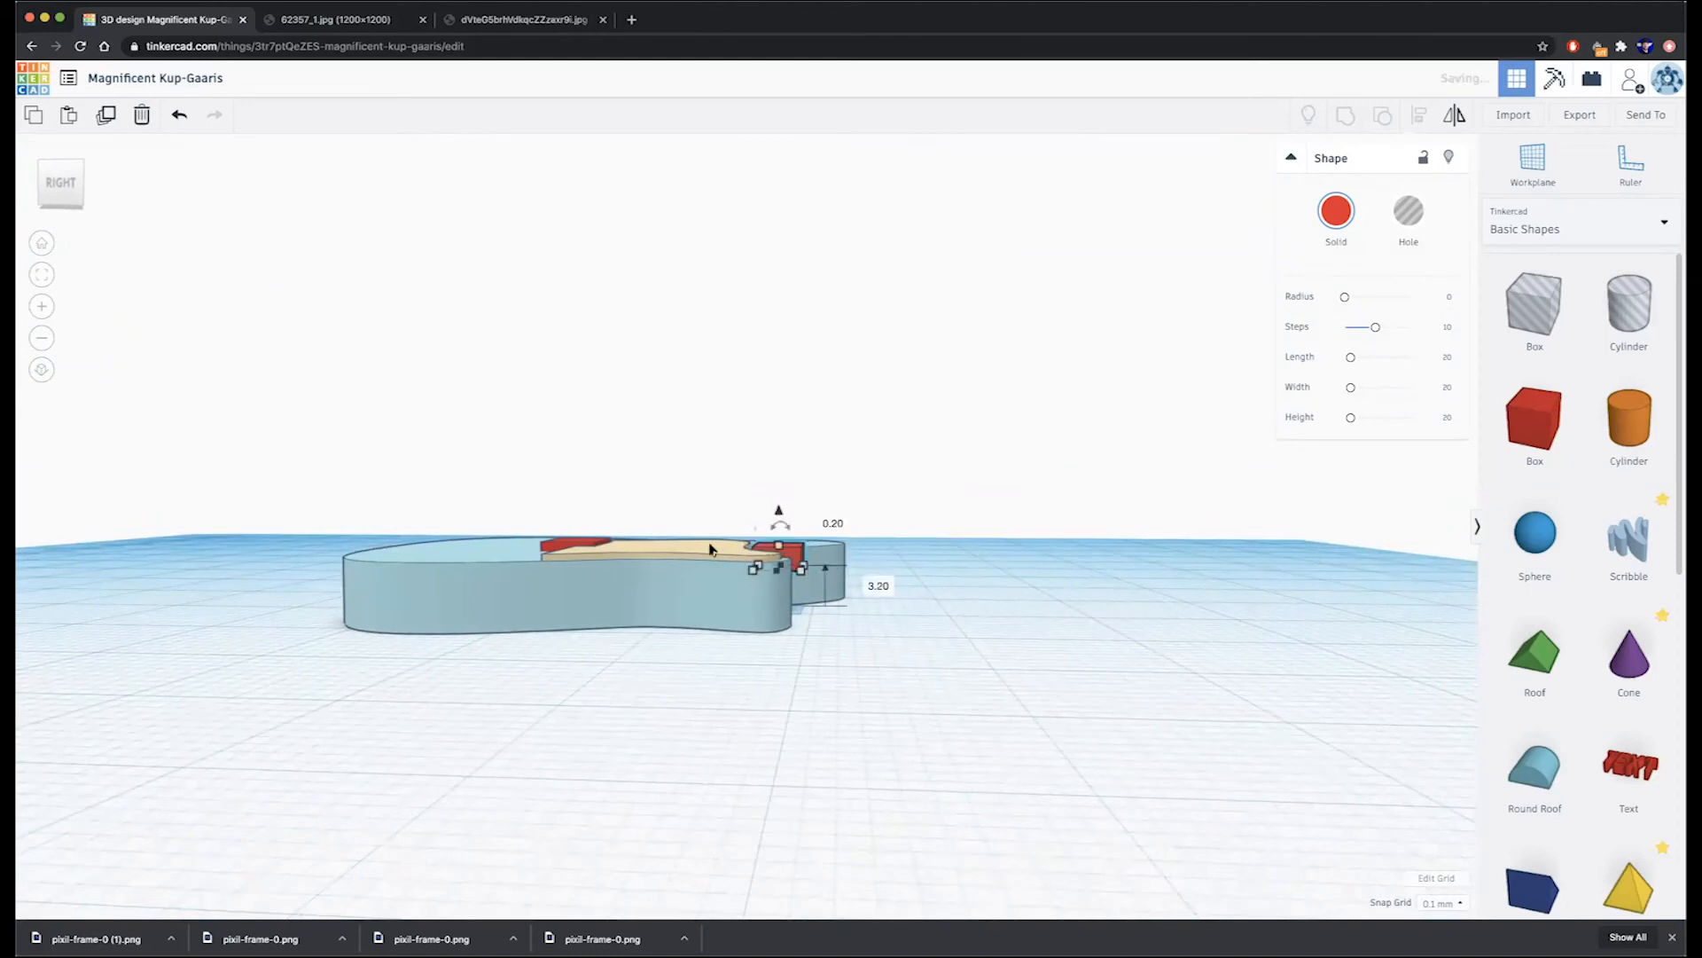
right_click_drag(892, 642, 856, 711)
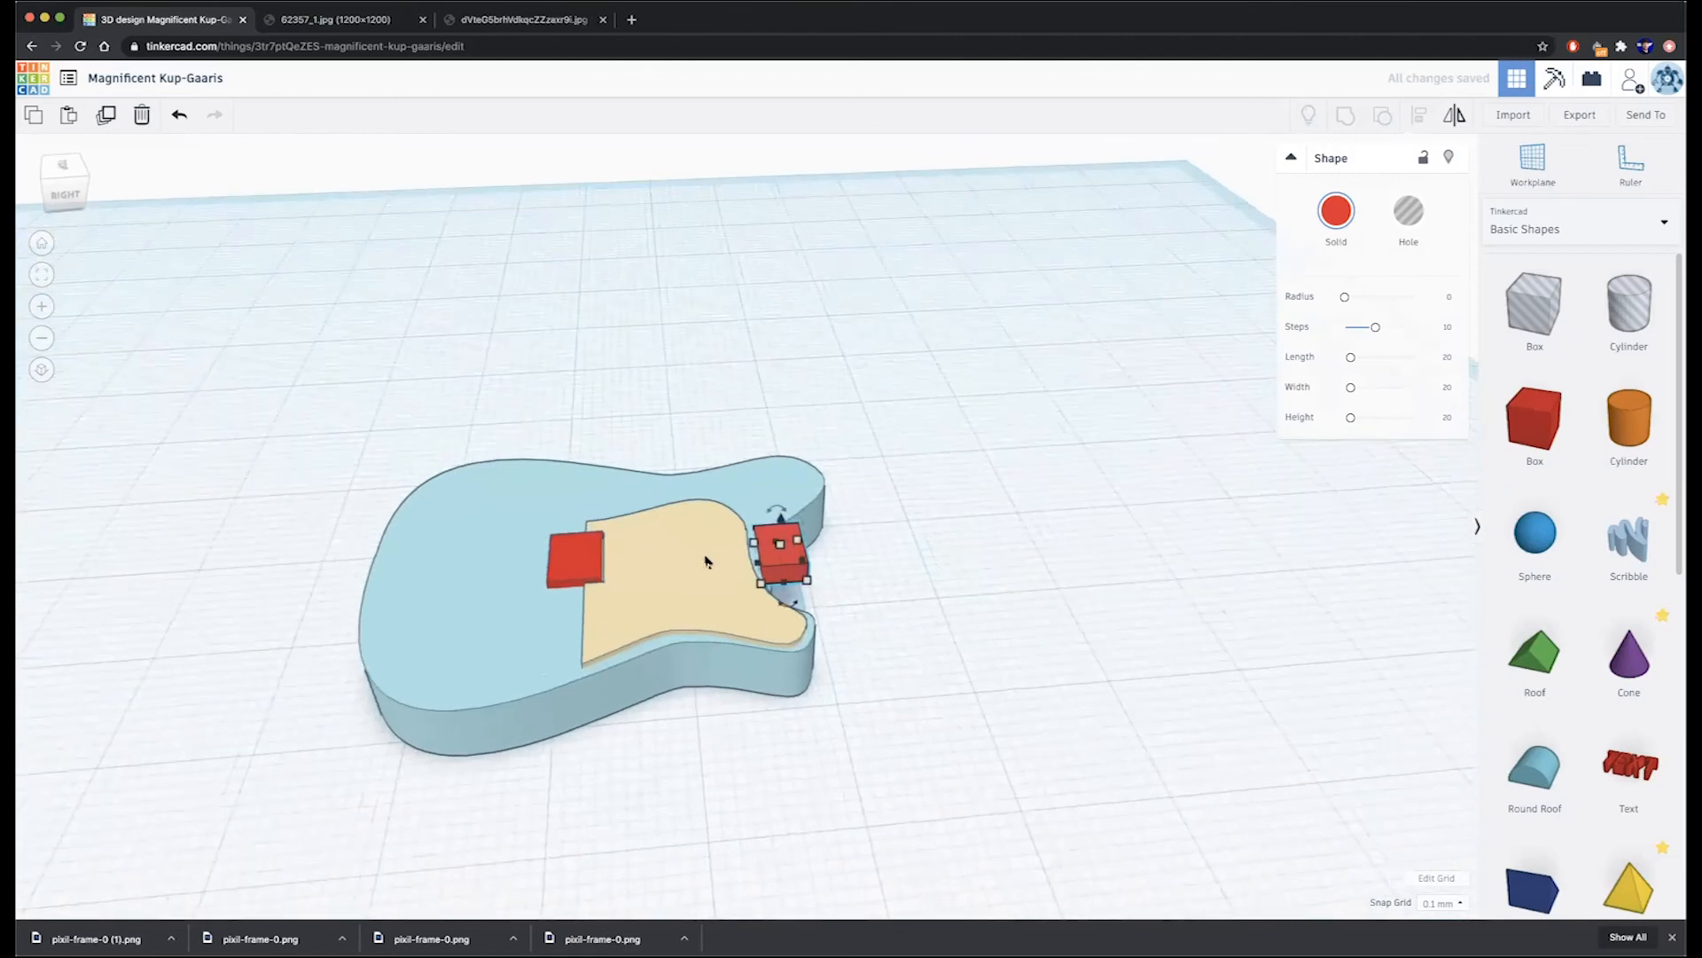
- Align the top of the neck box with the top of the pickguard
left_click(722, 578, "shift")
left_click(1414, 124)
right_click_drag(880, 563, 848, 594)
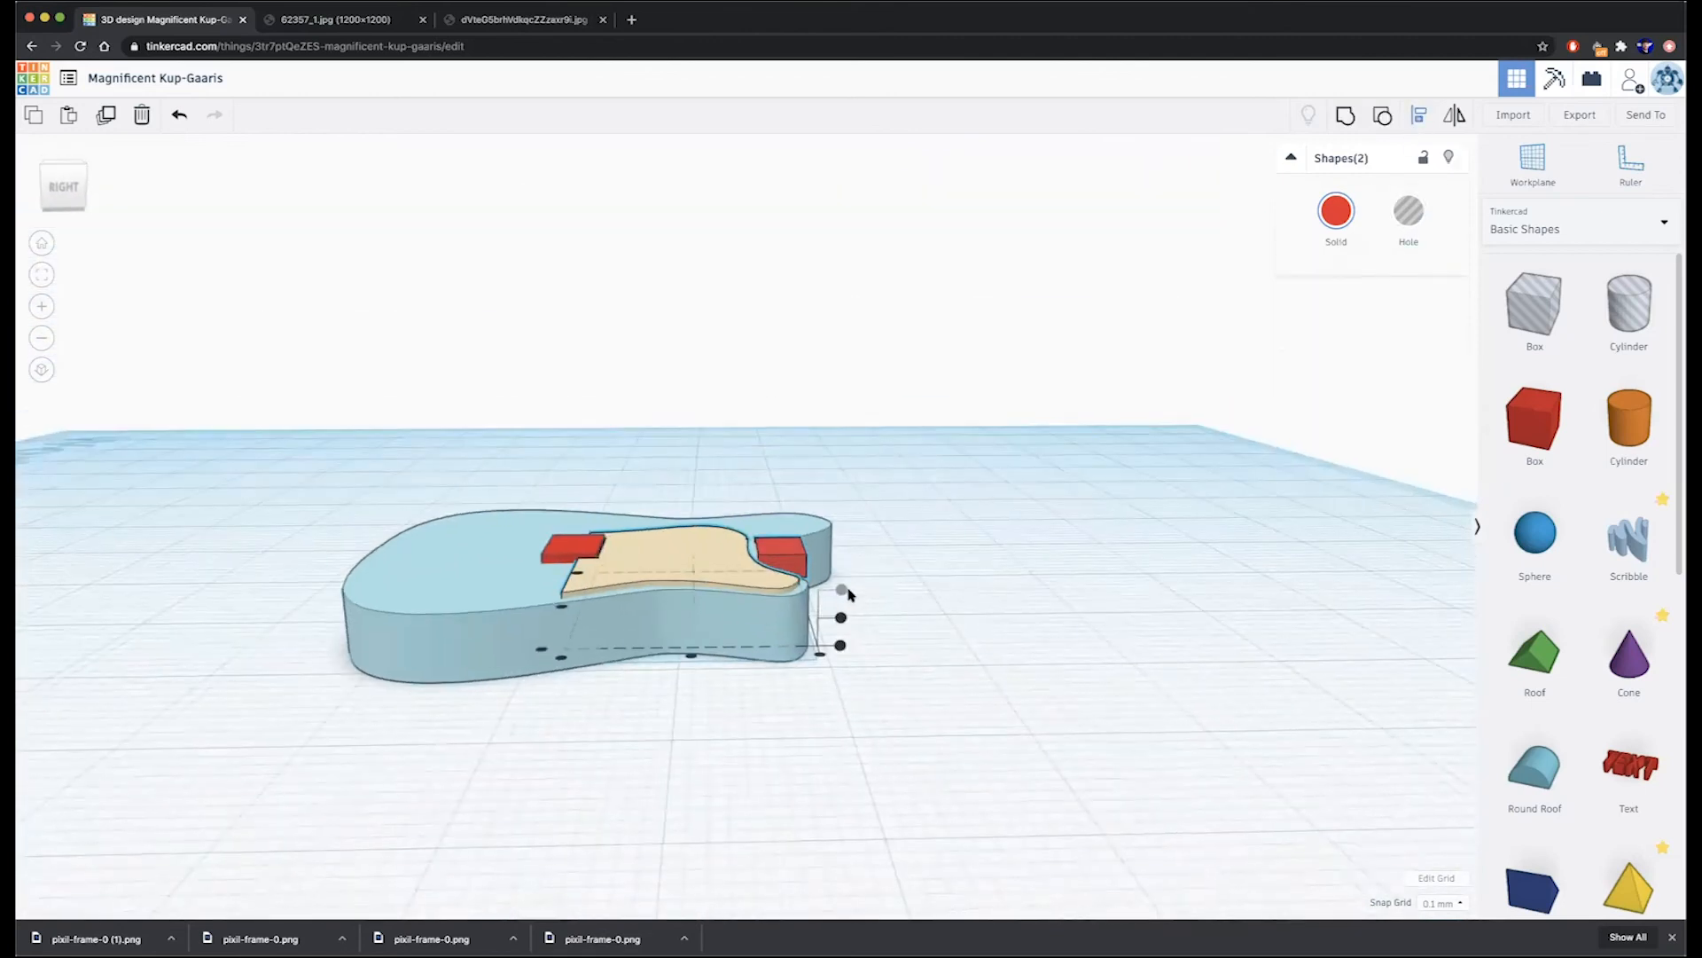
left_click(983, 577)
- Stretch the neck box away from the guitar body to a length of 51.62 mm
right_click_drag(959, 730, 942, 607)
scroll(958, 768, "down", 5)
key("f")
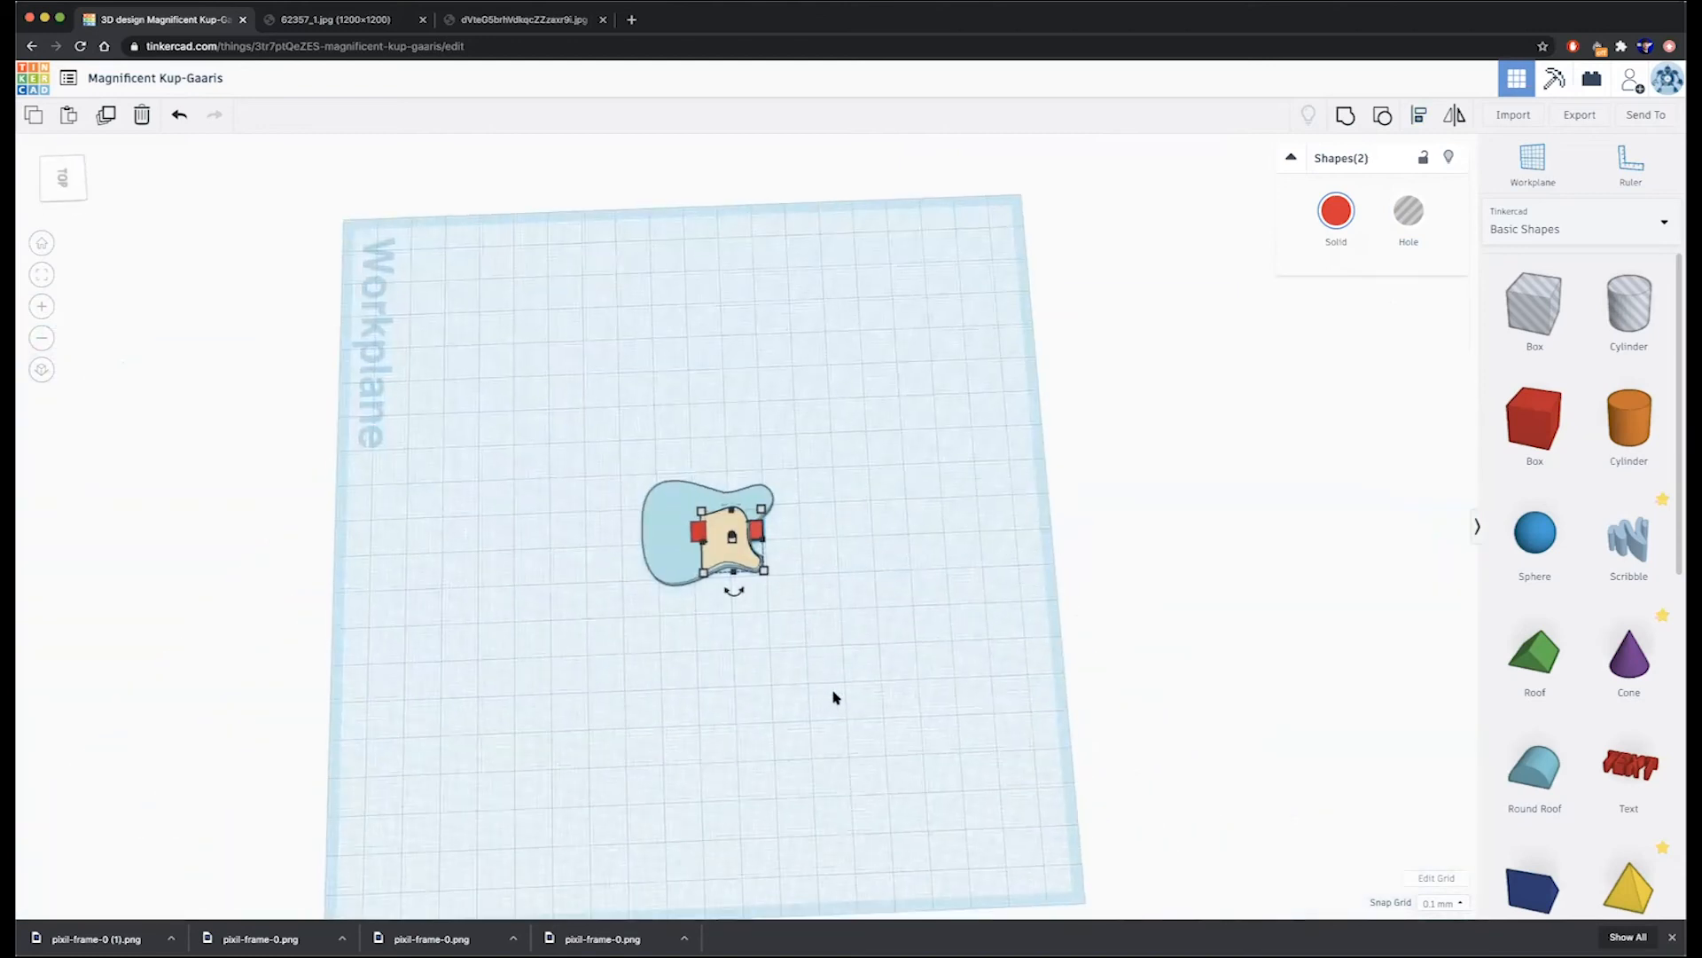
left_click(871, 574)
left_click(801, 543)
left_click_drag(801, 543, 1444, 562)
scroll(1263, 672, "down", 2)
scroll(1191, 678, "down", 3)
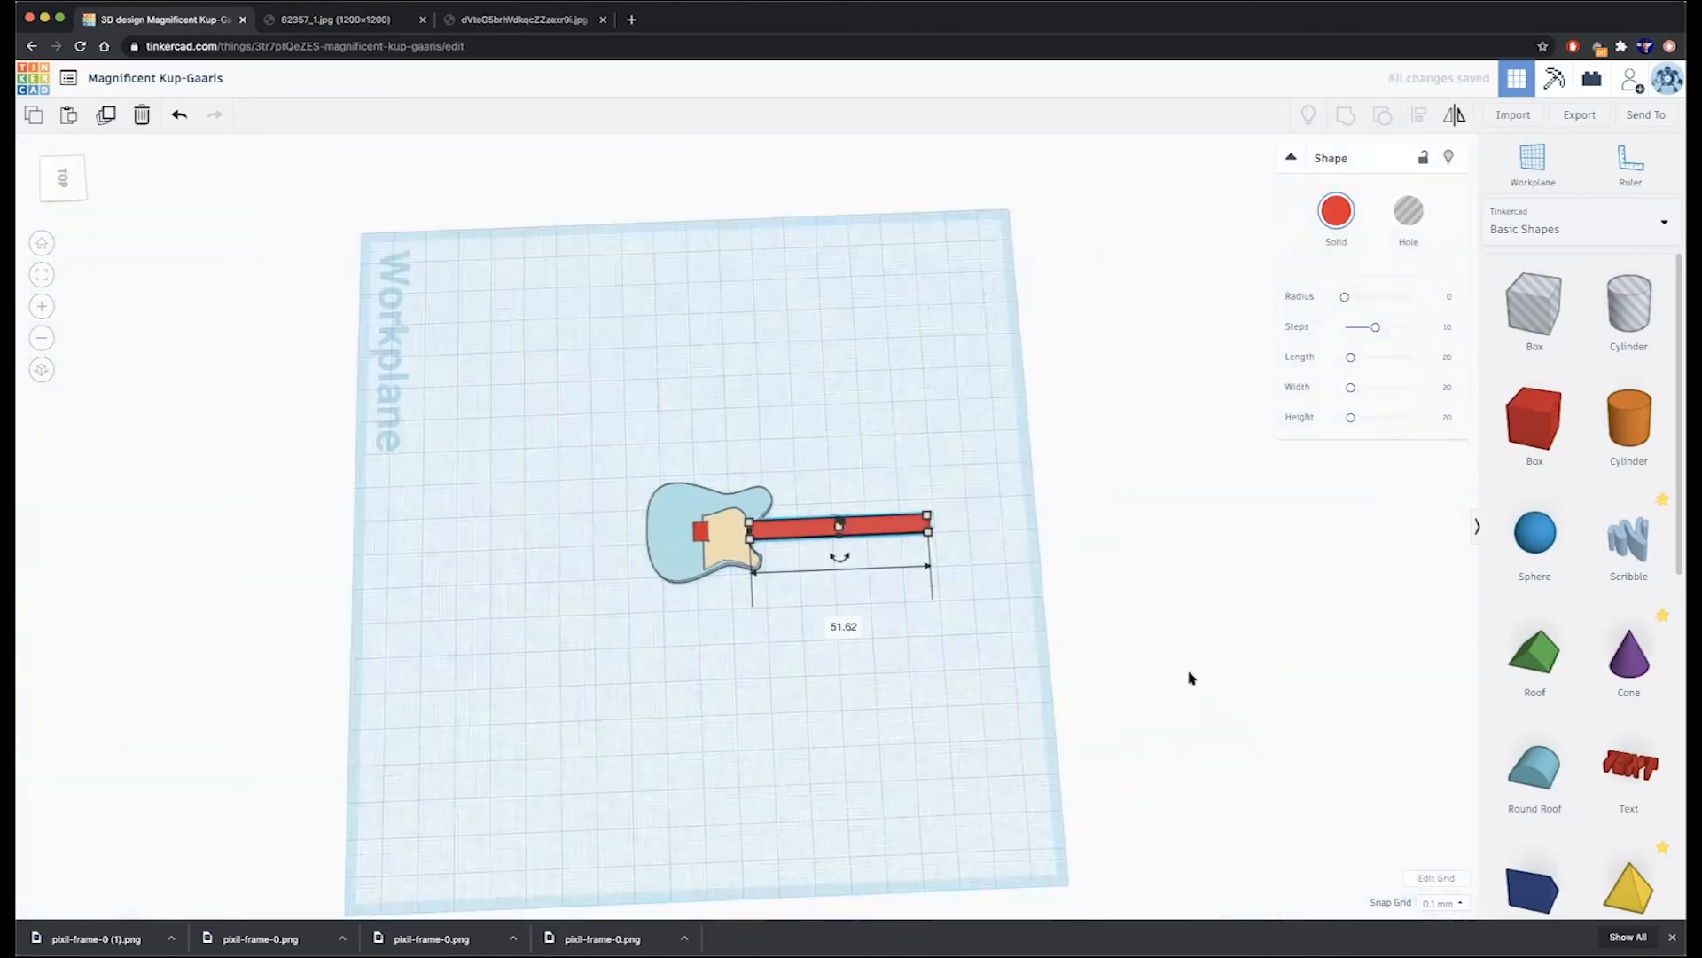
scroll(1165, 525, "up", 5)
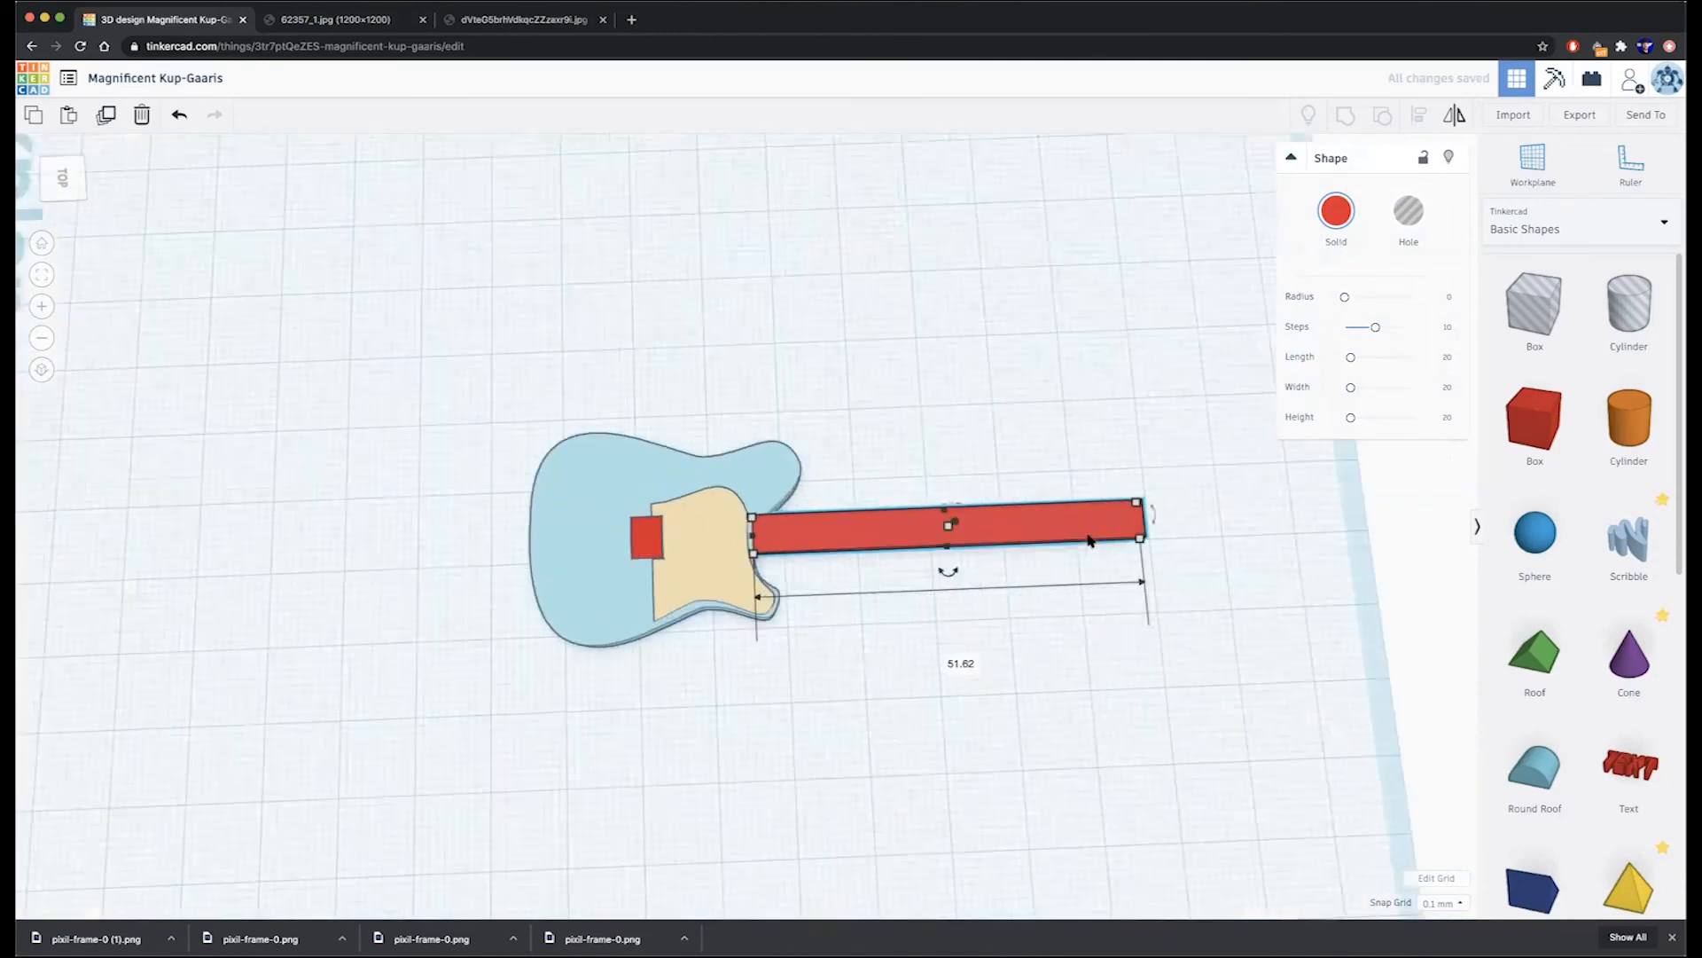
- Shorten the neck box at its free end to a length of 47.32 mm
left_click_drag(1165, 525, 1123, 525)
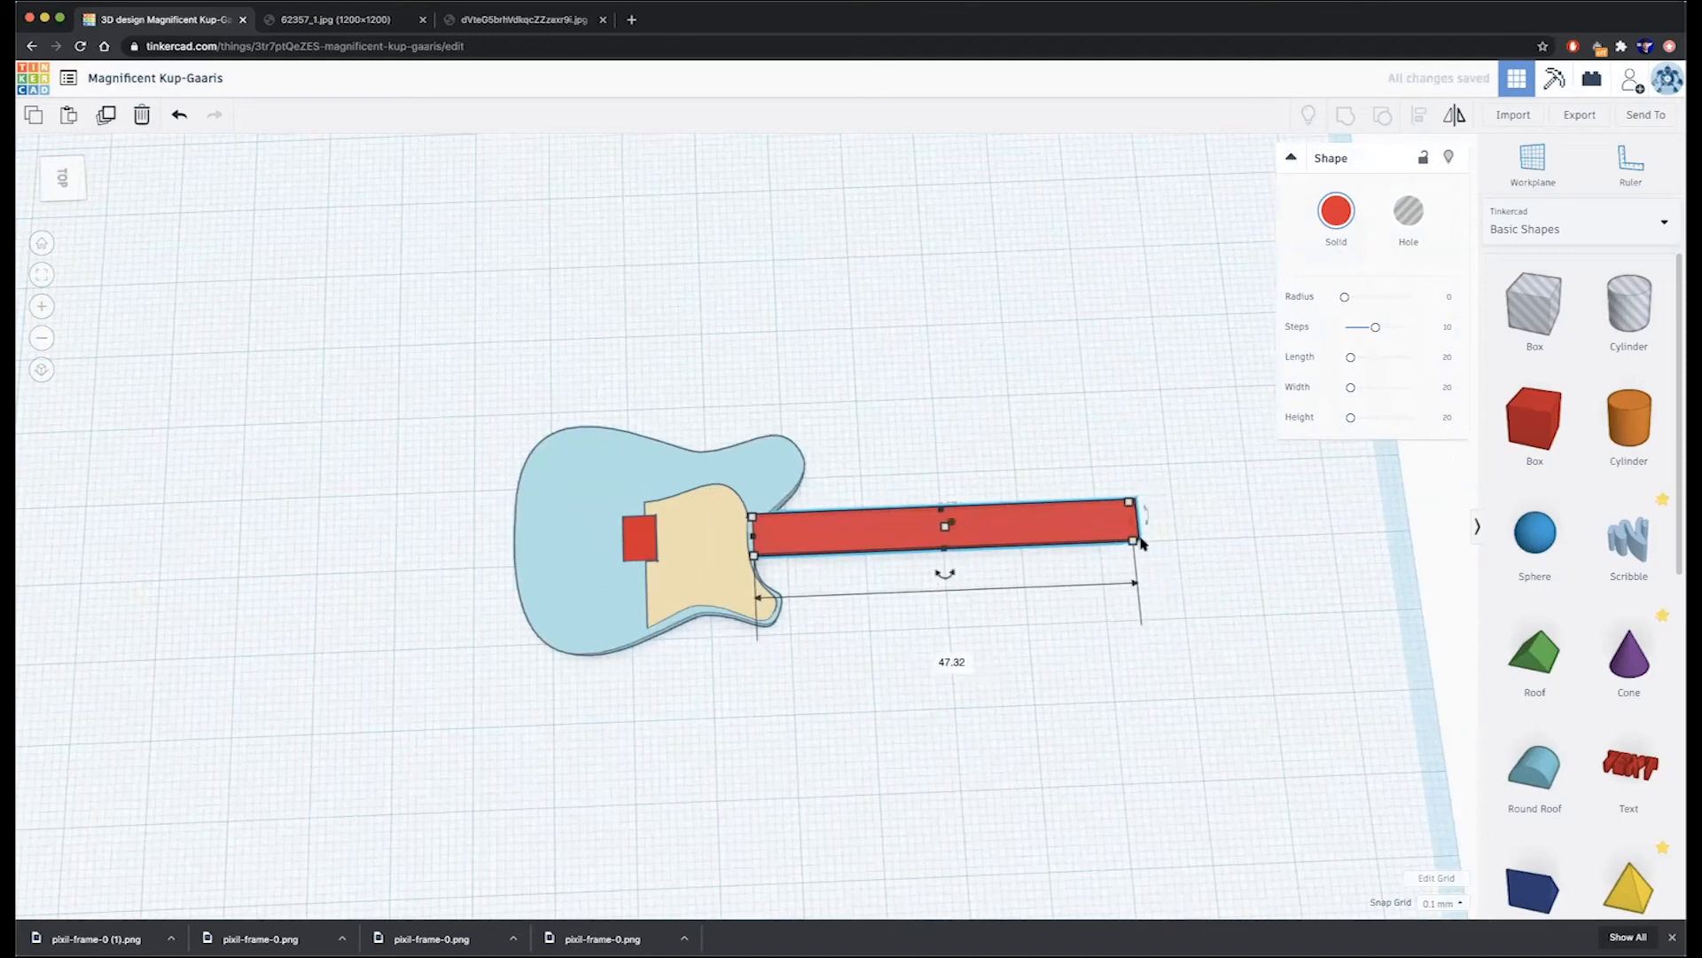
- Place an Extrusion shape from the Featured shape generators on the workplane beside the neck
left_click(1530, 228)
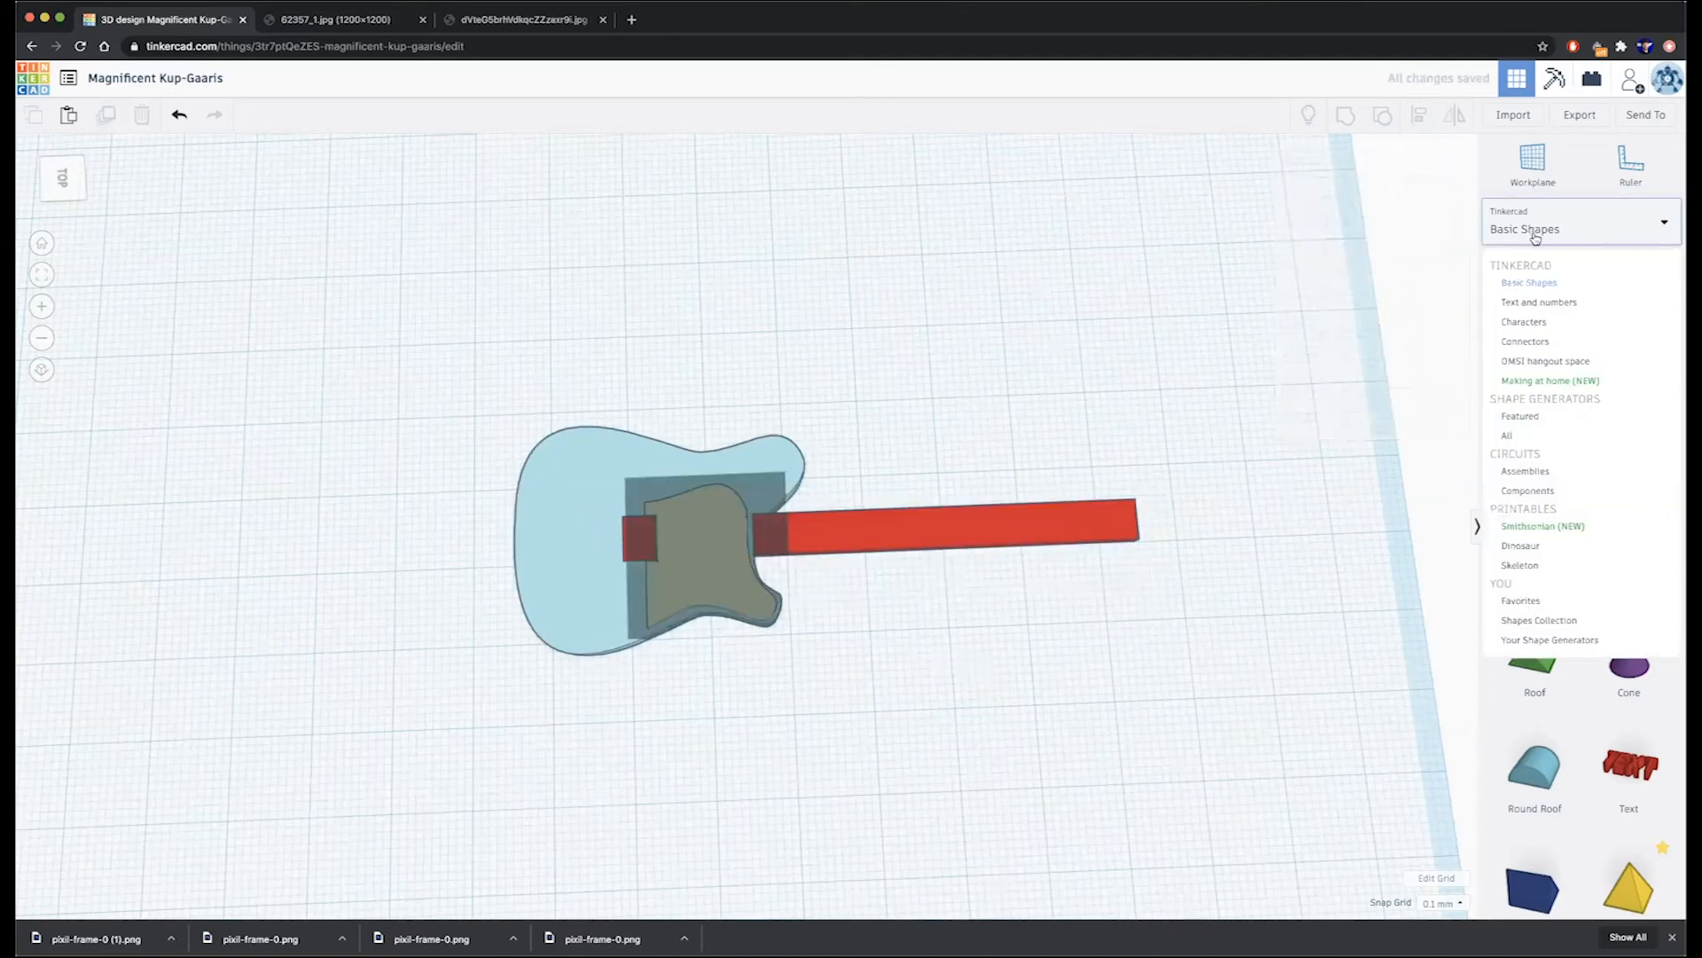
left_click(1232, 301)
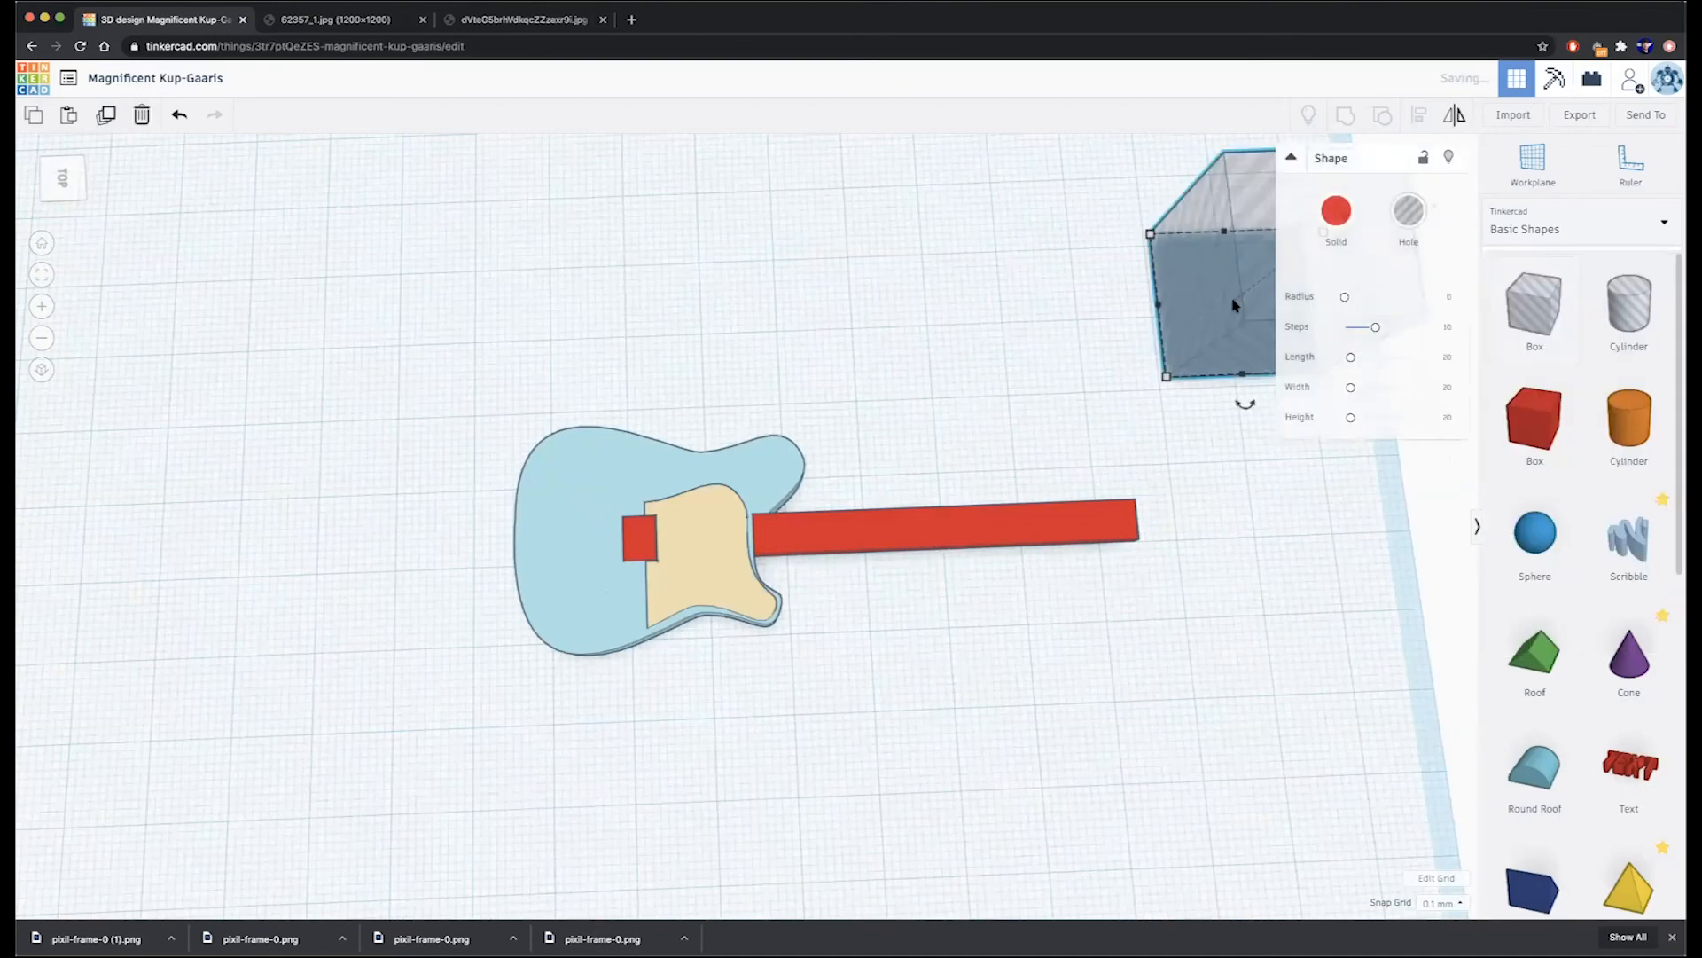
left_click(1647, 228)
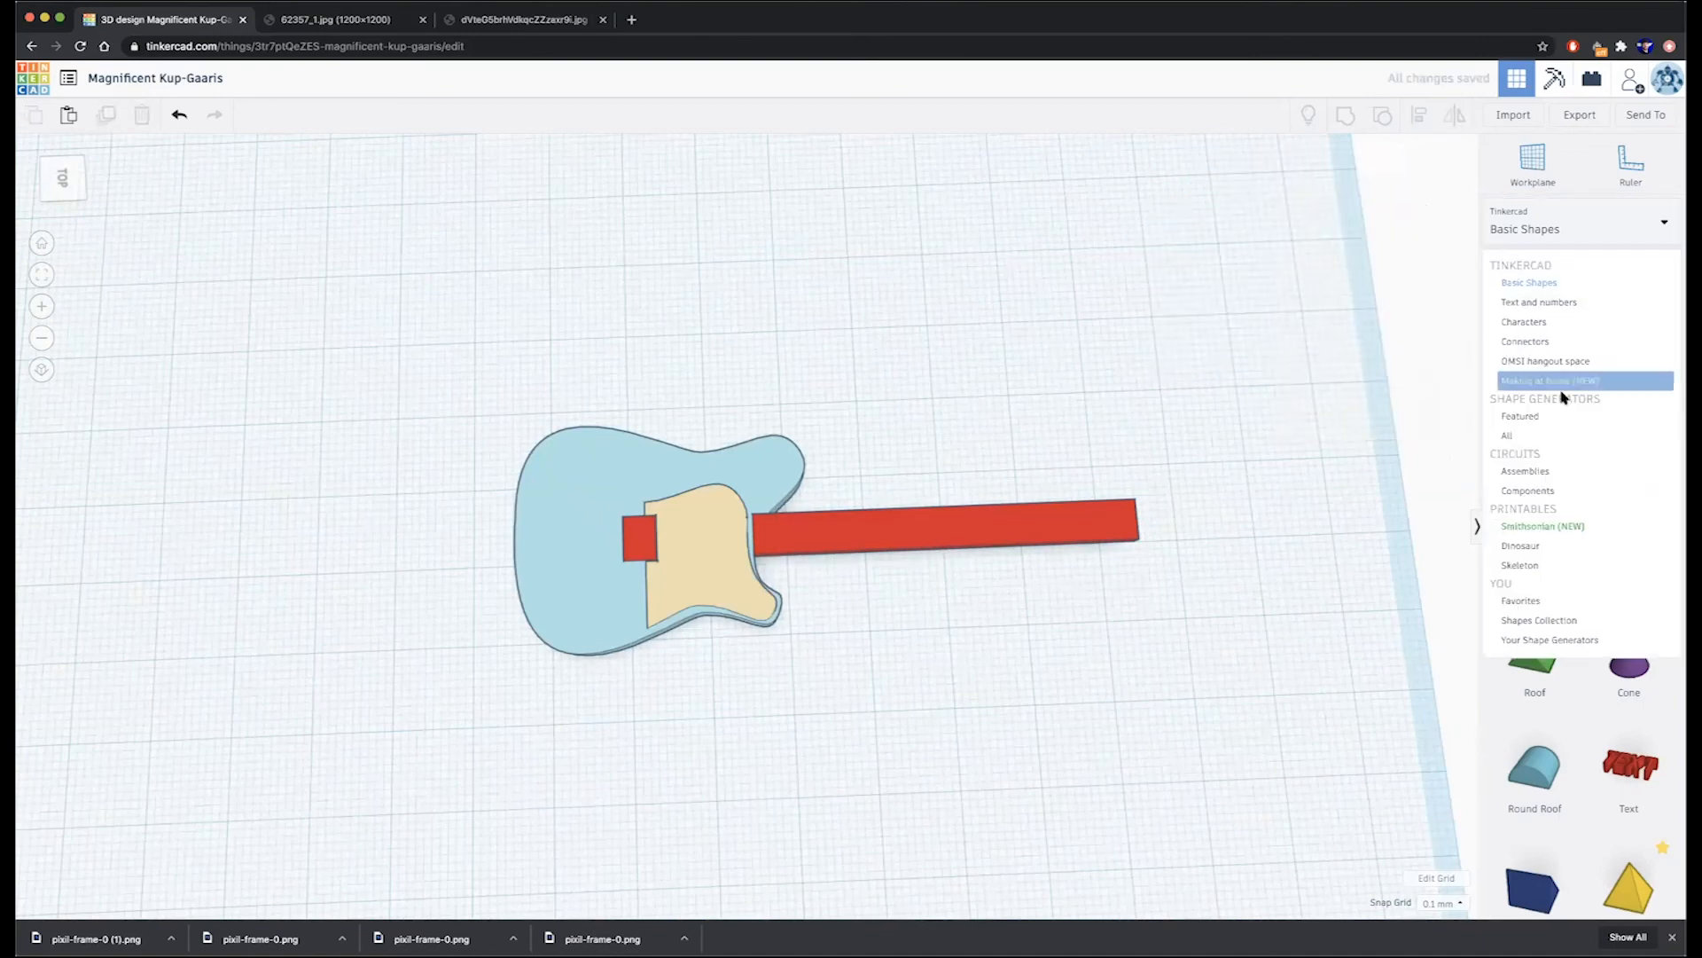
left_click(1538, 417)
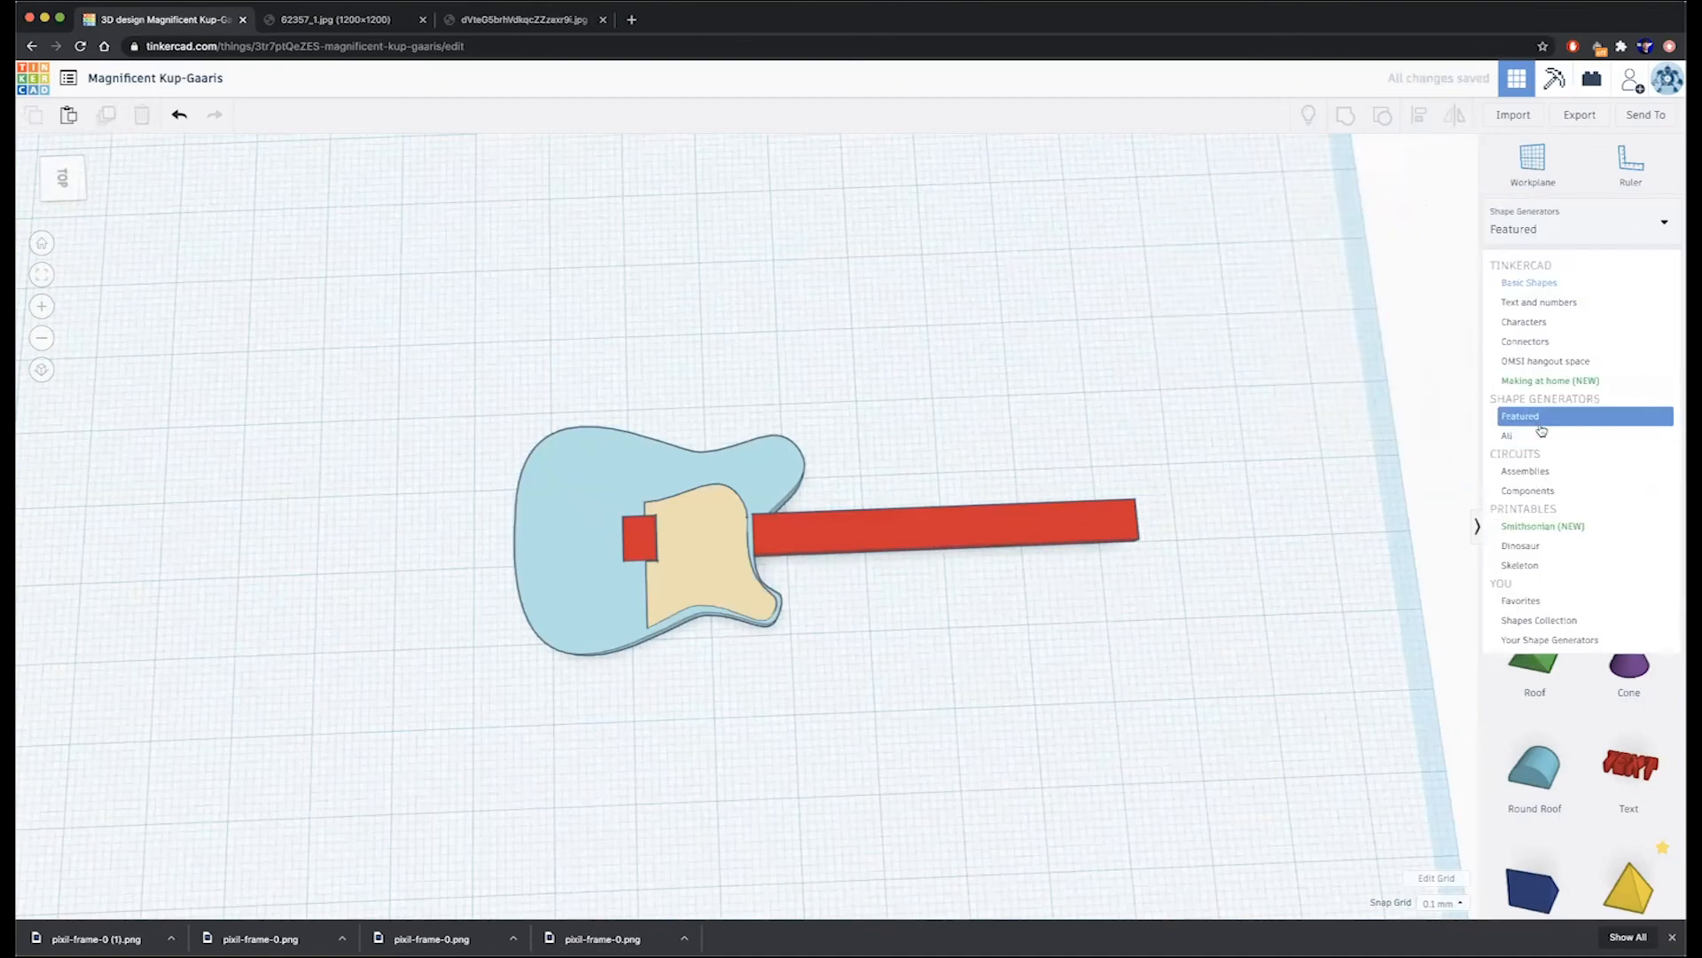
left_click_drag(1519, 339, 993, 350)
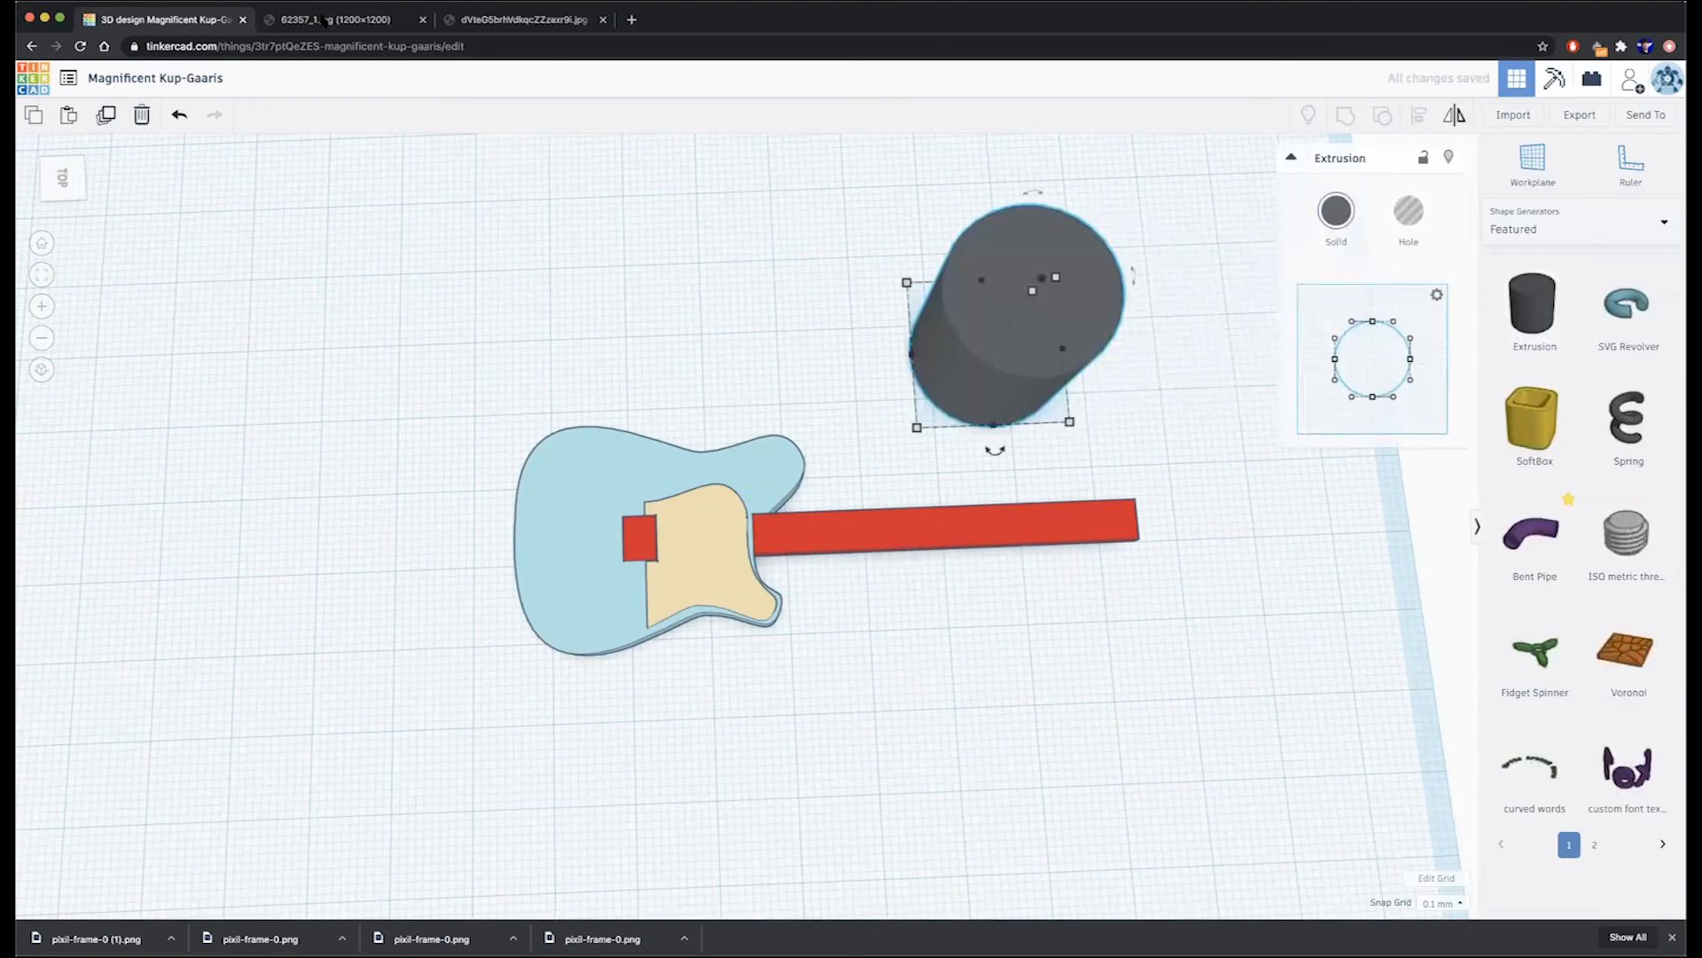
- Reshape the extrusion's profile into a curved headstock outline, following the headstocks in the two reference guitar photos
left_click(325, 20)
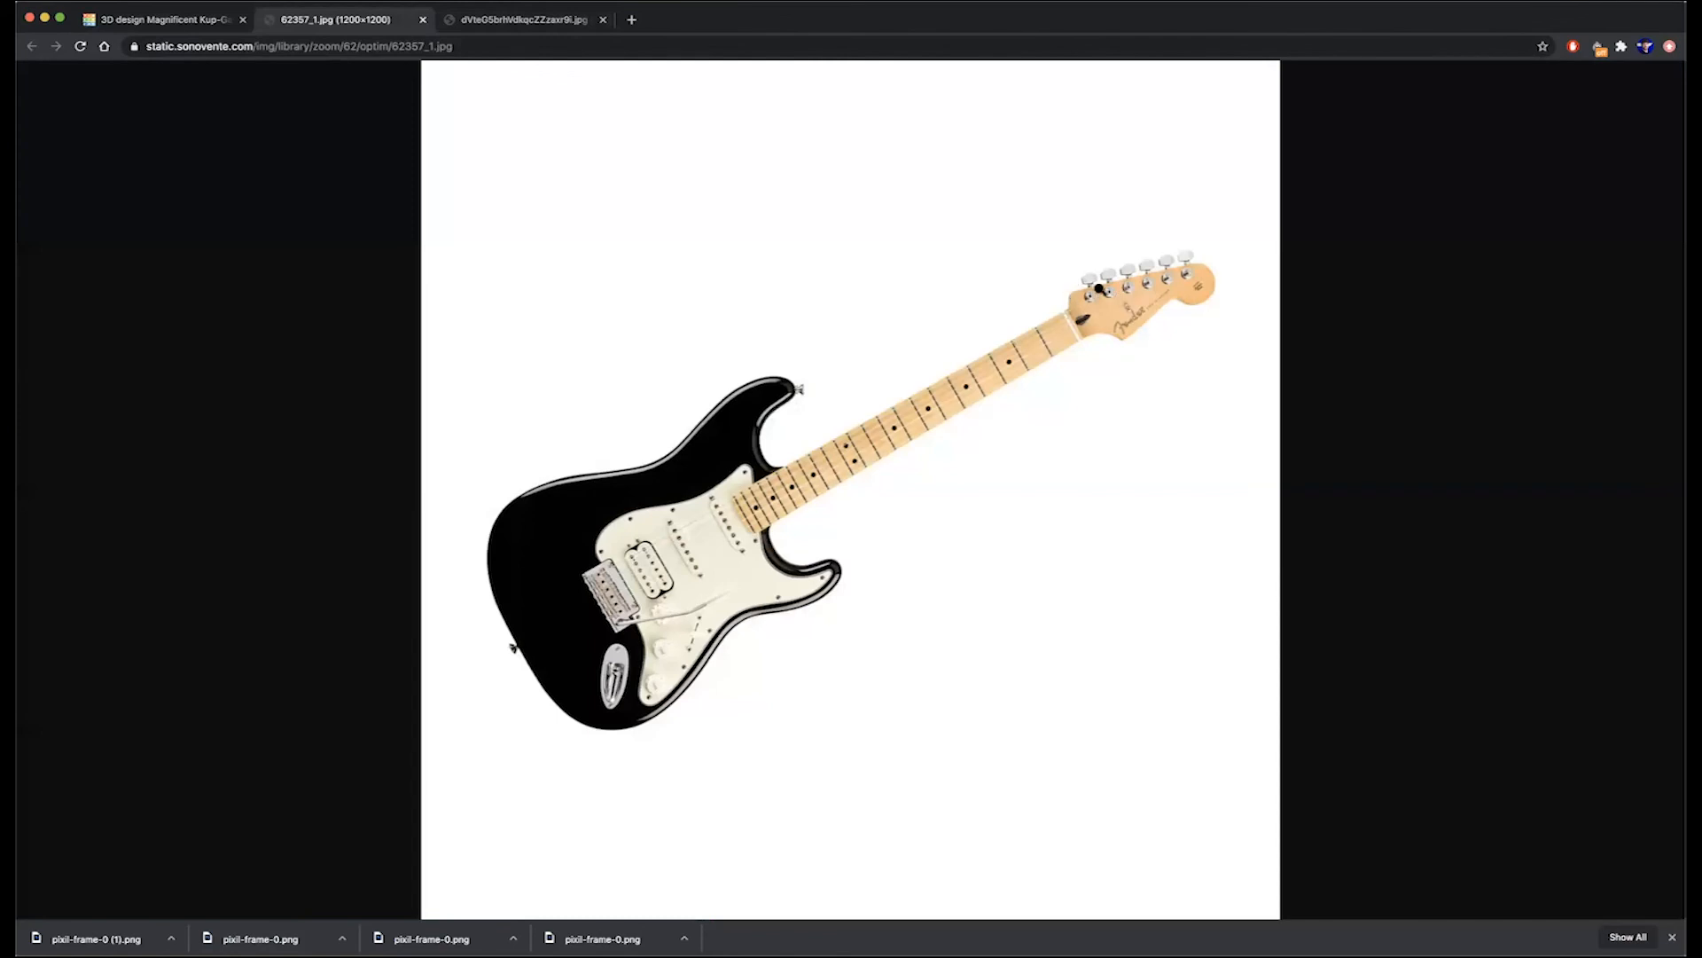
key("ctrl+Tab")
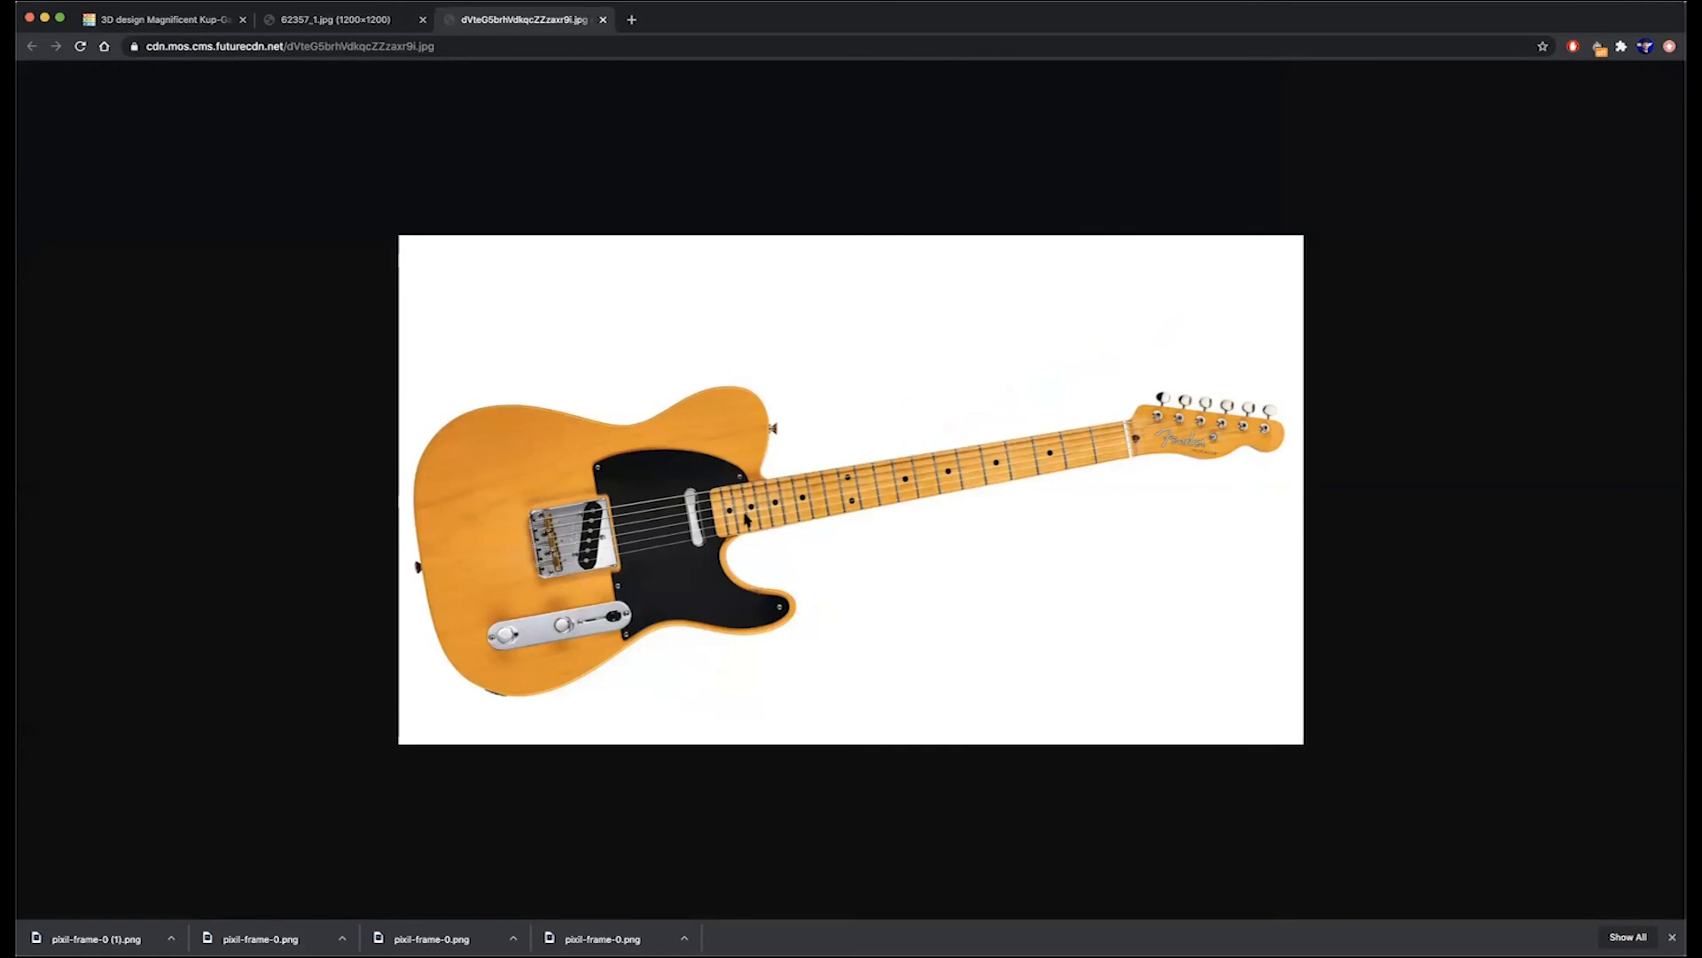
key("ctrl+shift+Tab")
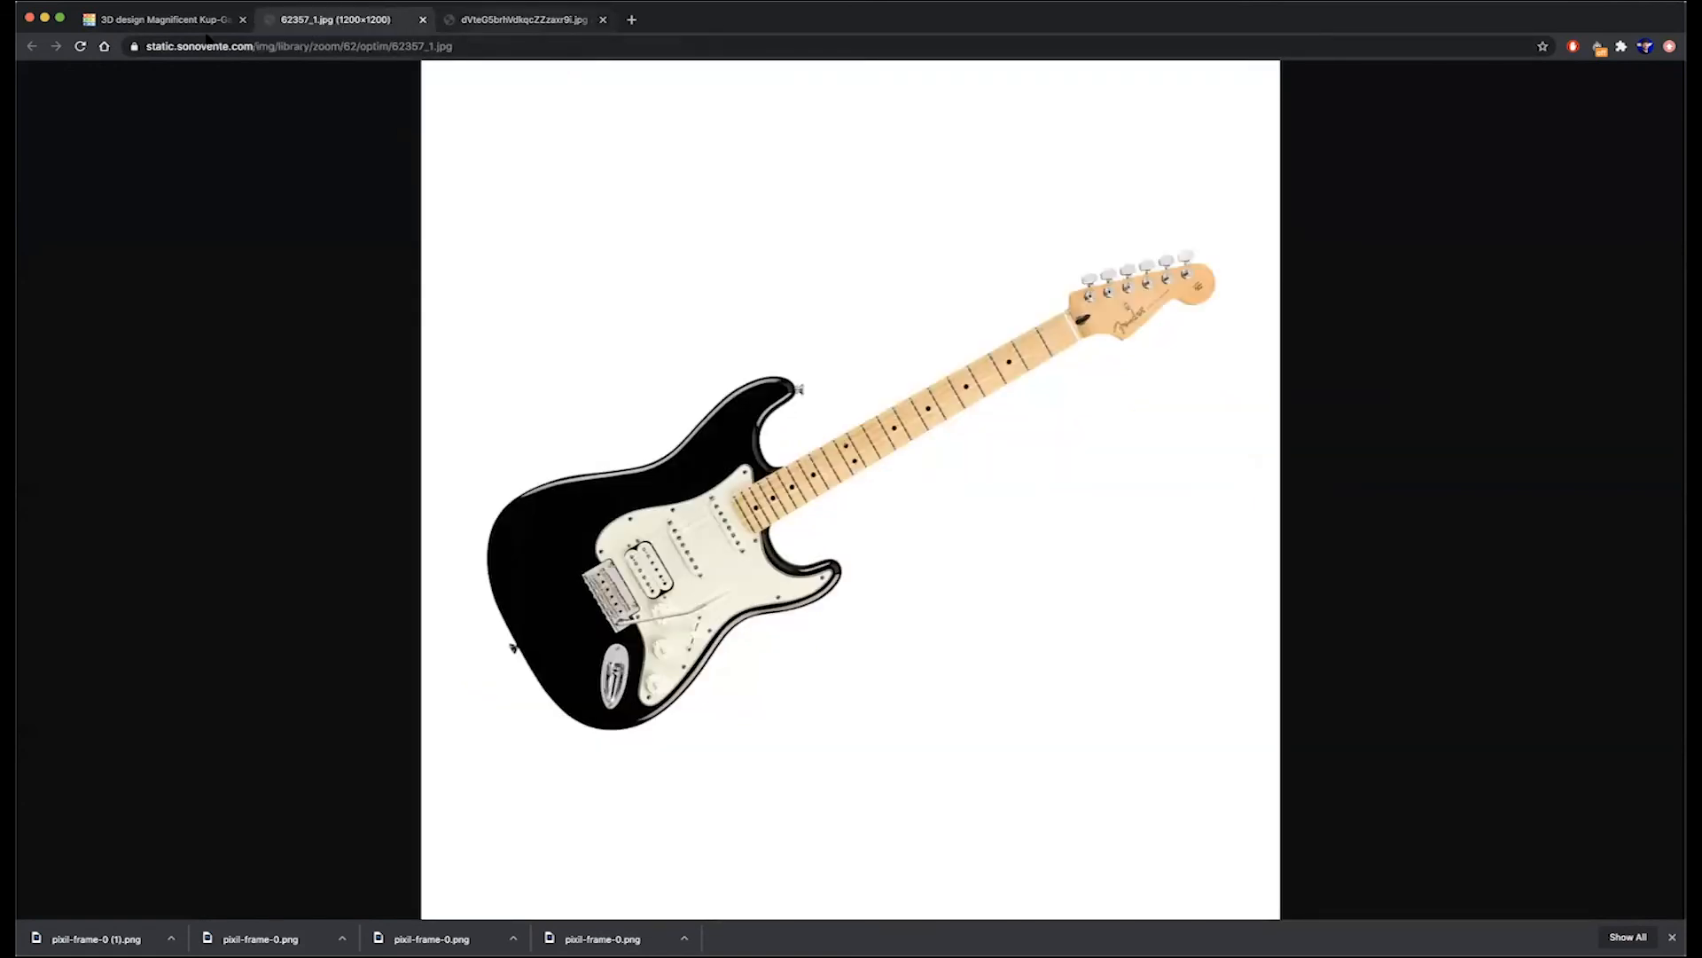
key("ctrl+shift+Tab")
left_click(527, 21)
left_click(209, 20)
left_click_drag(1372, 398, 1375, 393)
mouse_move(1411, 360)
left_mouse_down()
mouse_move(1427, 356)
mouse_move(1395, 370)
mouse_move(1394, 351)
left_mouse_up()
left_click(527, 21)
left_click(195, 20)
left_click_drag(1395, 371, 1349, 361)
mouse_move(1348, 381)
left_mouse_down()
mouse_move(1378, 363)
mouse_move(1375, 381)
mouse_move(1342, 348)
left_mouse_up()
left_click(527, 22)
left_click(195, 20)
- Move the headstock extrusion near the neck's free end and set one of its dimensions to 6 mm
left_click_drag(1087, 308, 1075, 390)
right_click_drag(1075, 390, 1002, 274)
left_click(947, 576)
left_click(1078, 505)
left_click(1173, 517)
type("6")
- Fit the headstock extrusion against the neck's free end and set it 3.10 mm above the workplane
left_click_drag(1117, 599, 1128, 581)
left_click_drag(1078, 523, 1197, 572)
right_click_drag(1192, 572, 1133, 745)
left_click_drag(1090, 612, 1140, 672)
middle_click_drag(1268, 820, 1071, 631)
left_click_drag(1076, 633, 1021, 567)
left_click_drag(963, 498, 973, 505)
right_click_drag(974, 509, 989, 381)
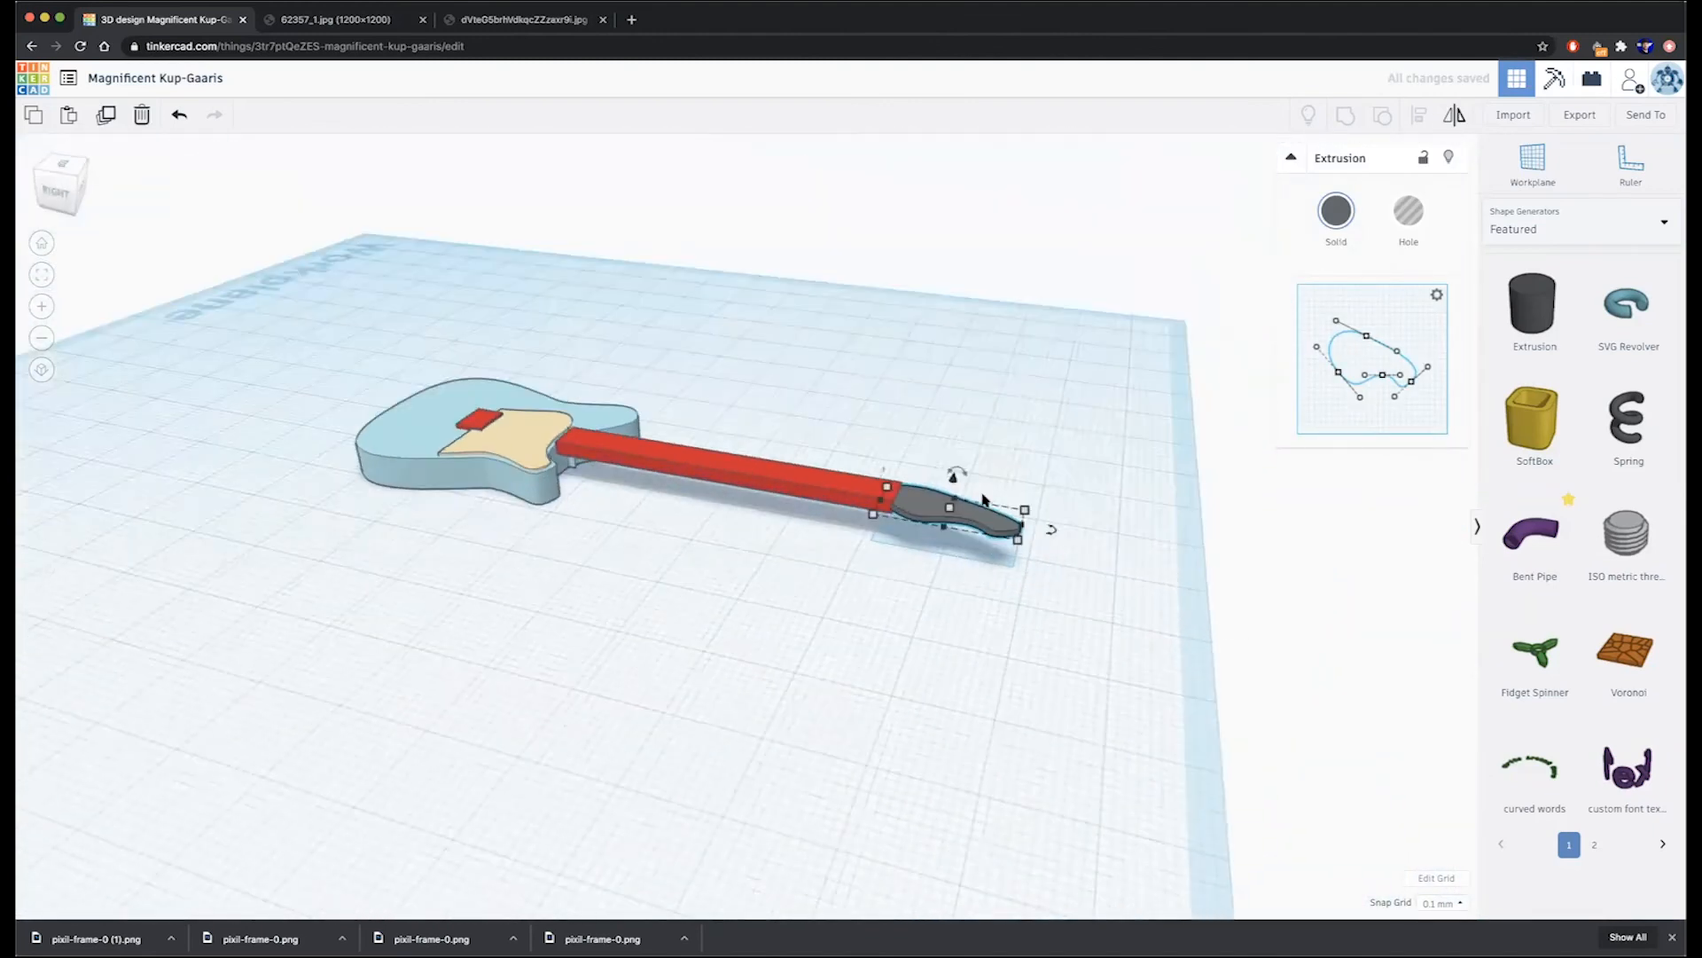
left_click_drag(952, 507, 952, 478)
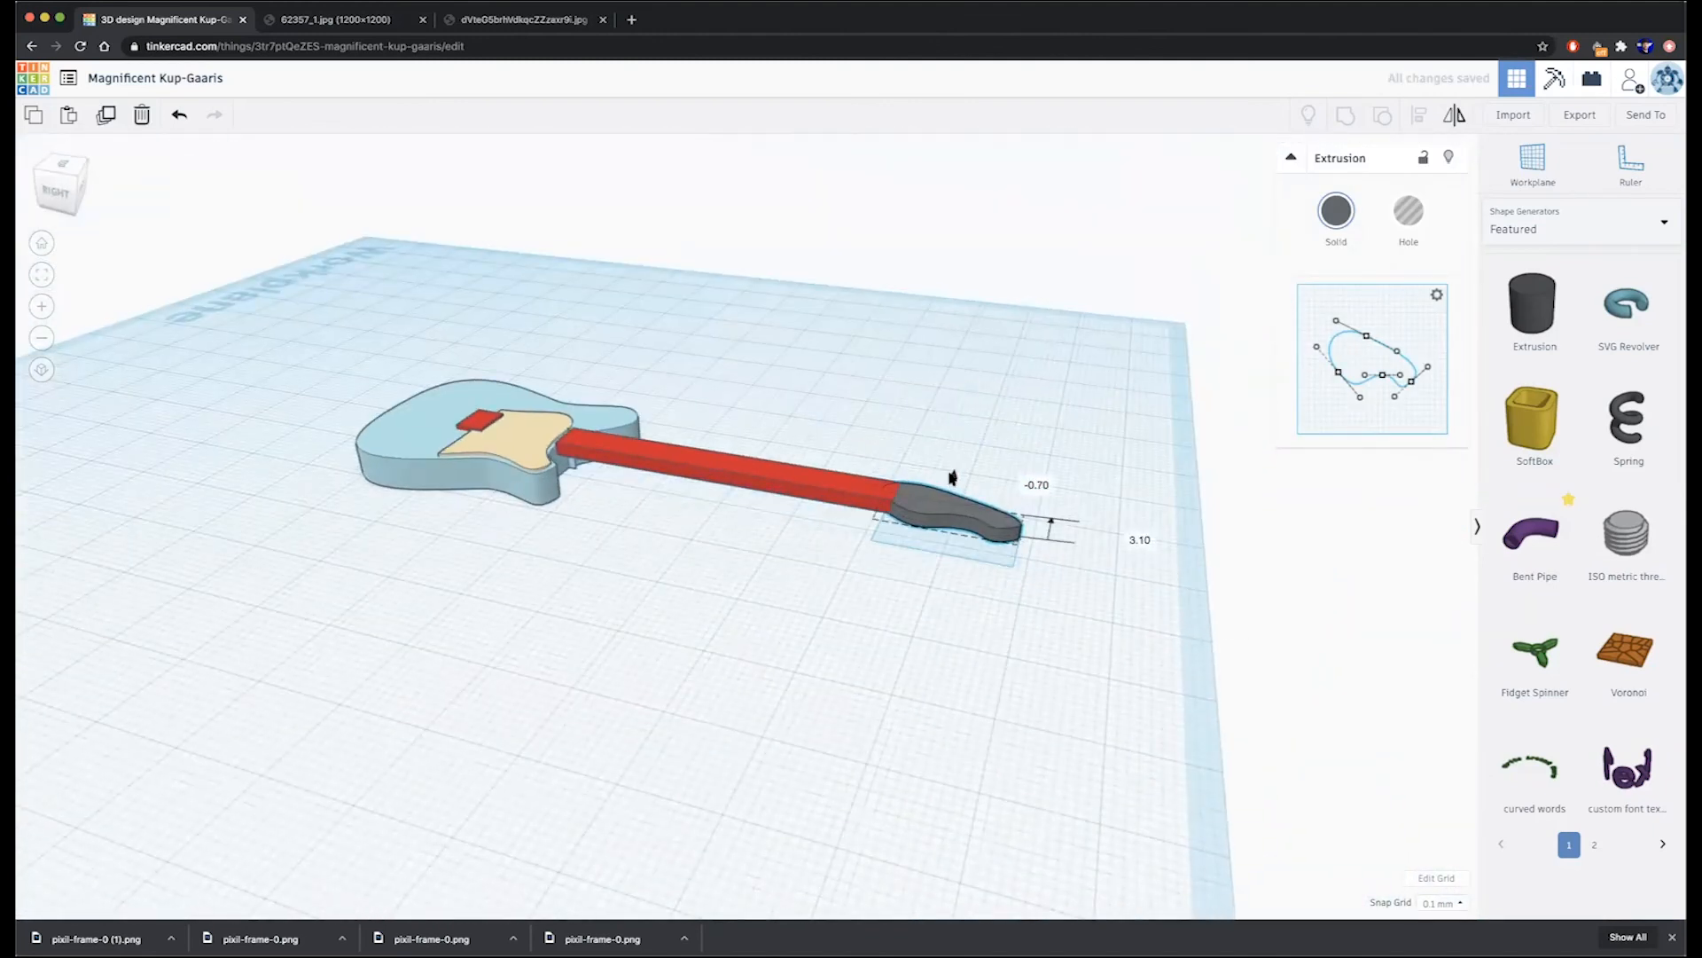
- Align the headstock with the neck in height and group the two into one shape
right_click_drag(901, 462, 969, 608)
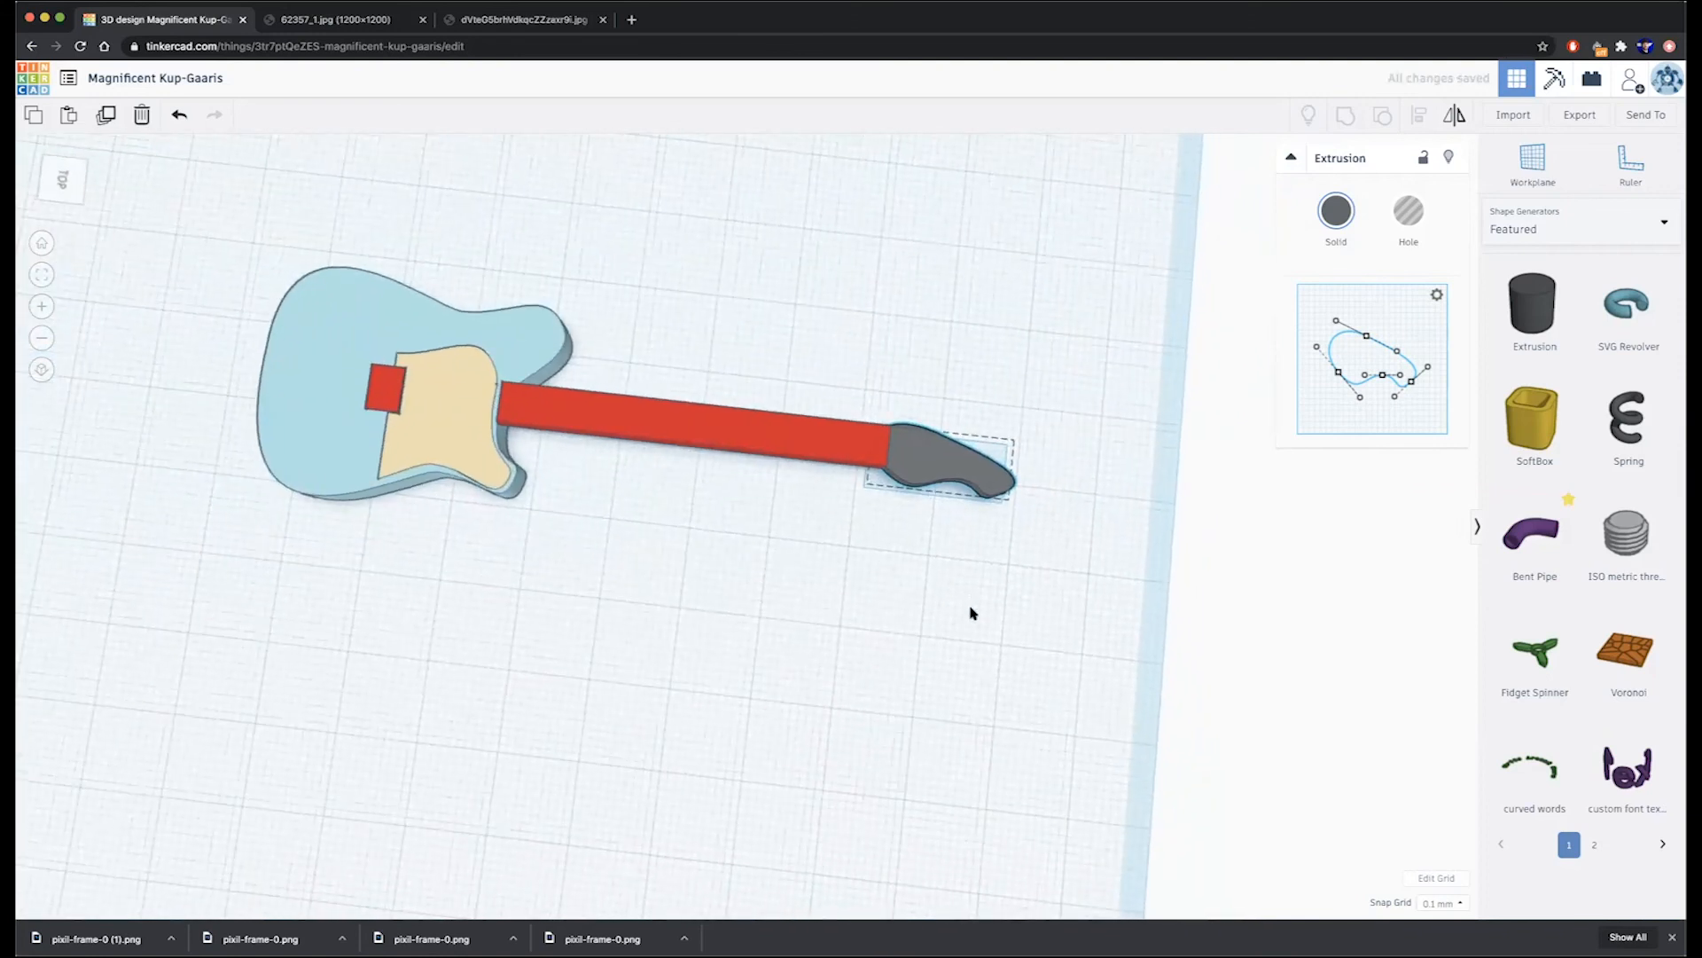
left_click_drag(847, 382, 1002, 503)
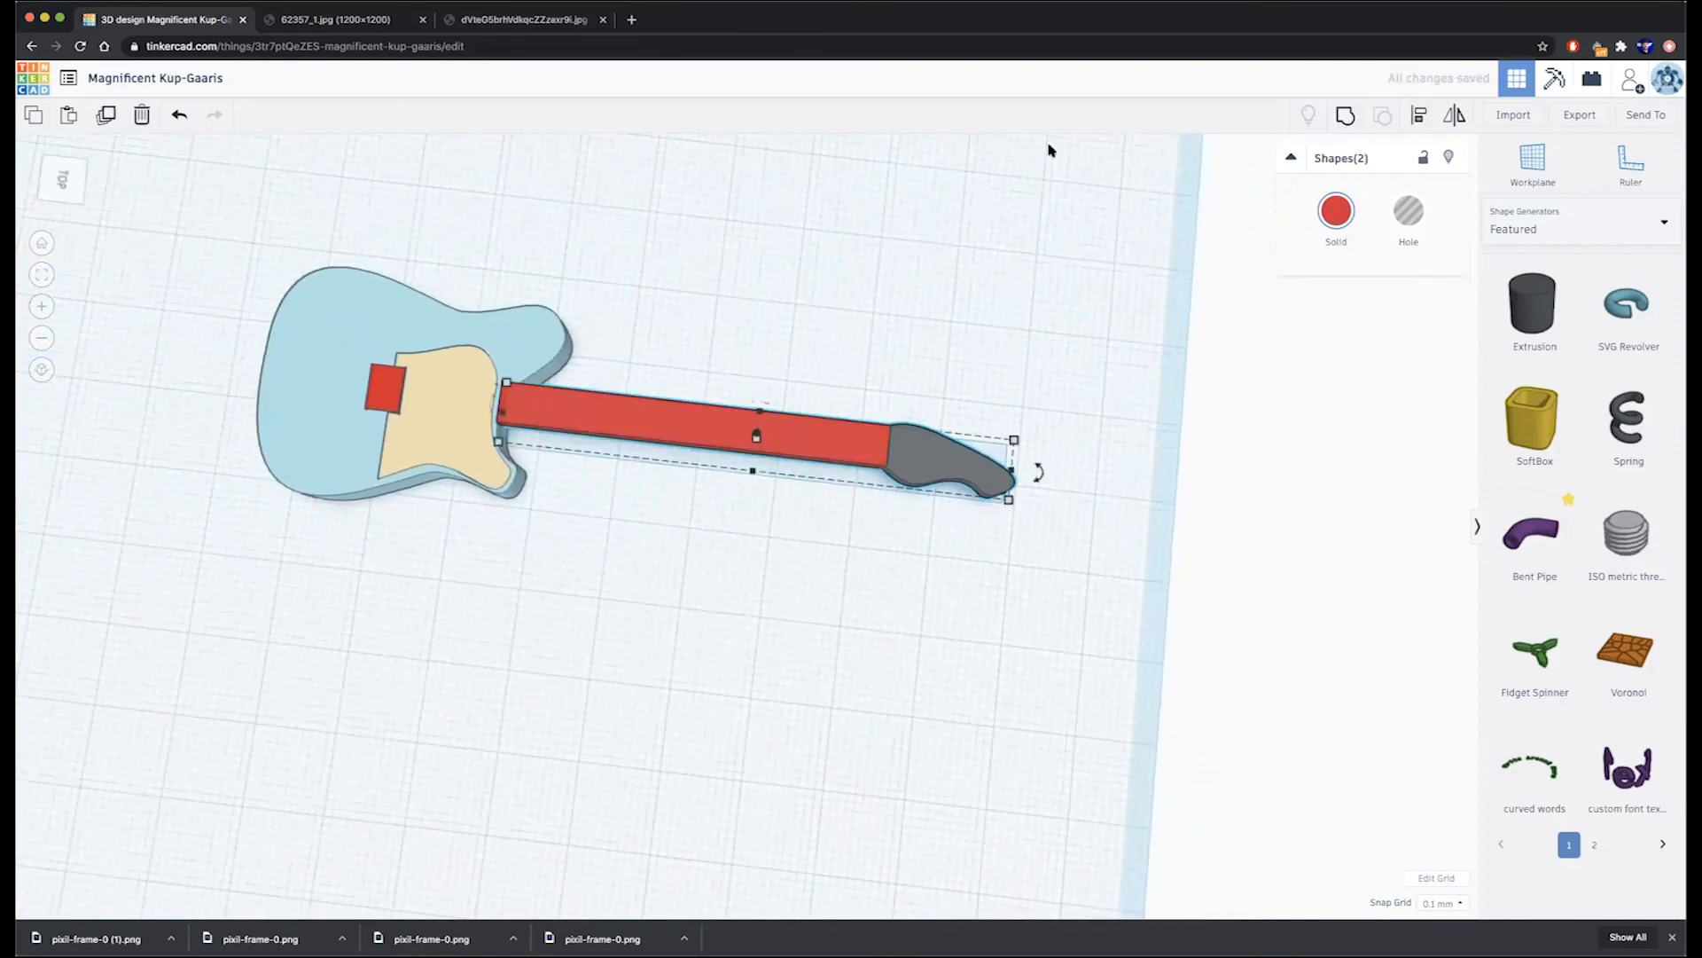
left_click(1416, 119)
right_click_drag(1131, 541, 1046, 517)
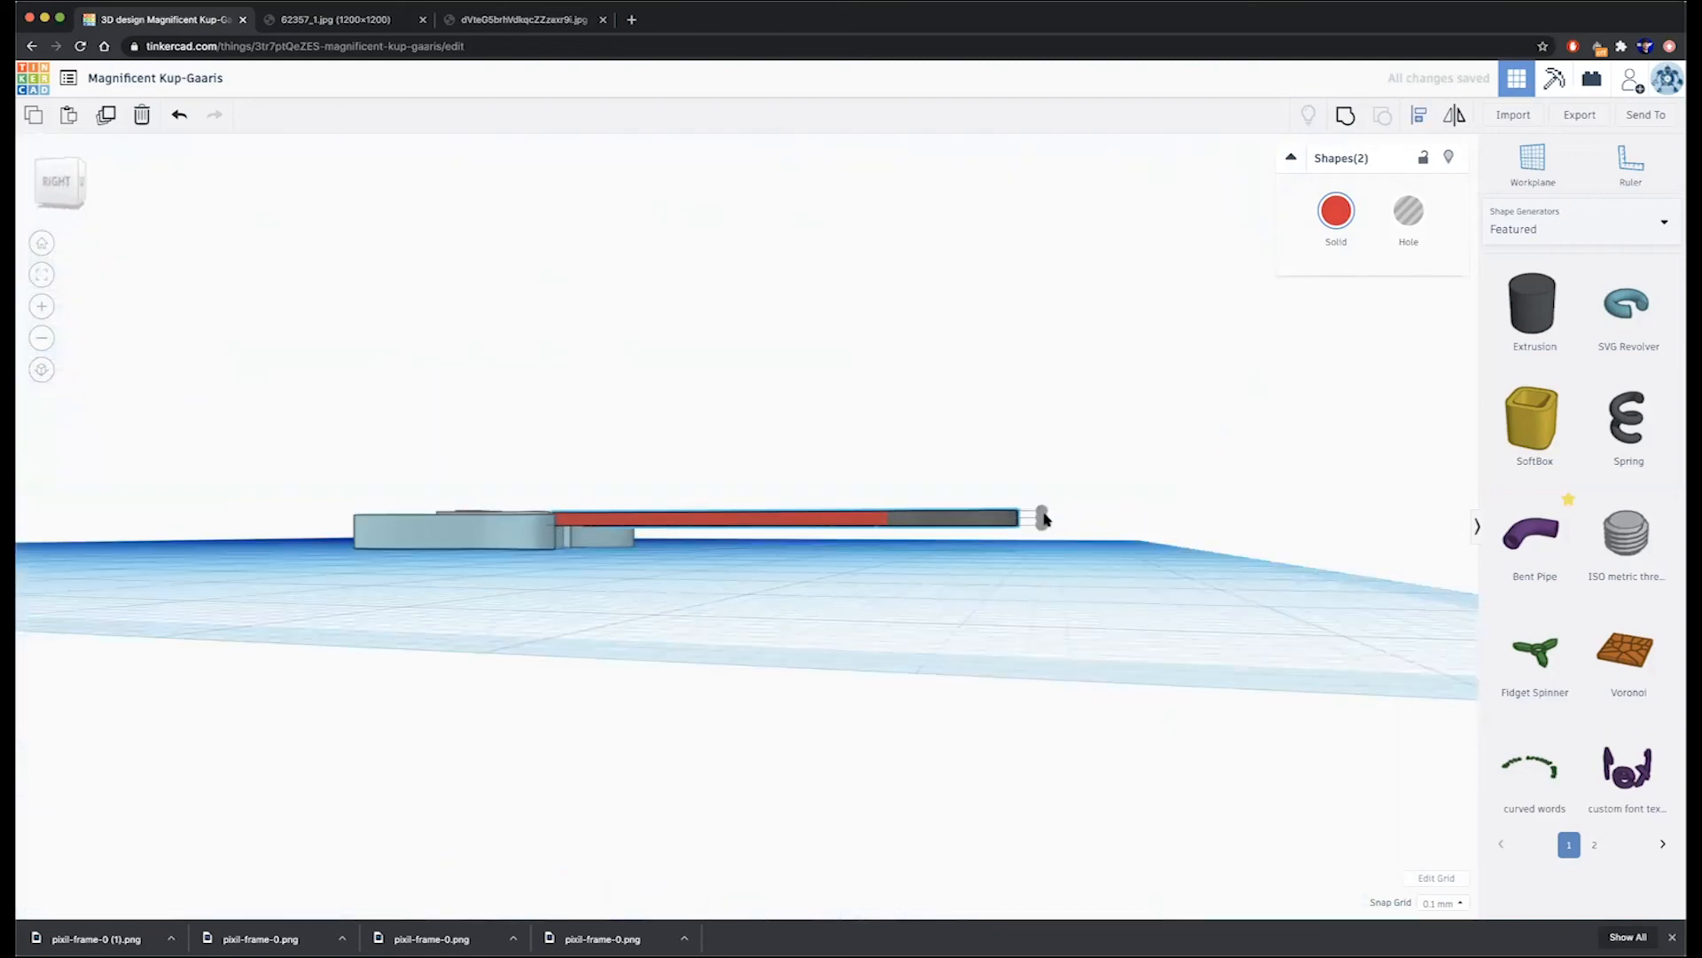
key("ctrl+g")
right_click_drag(1117, 566, 1165, 734)
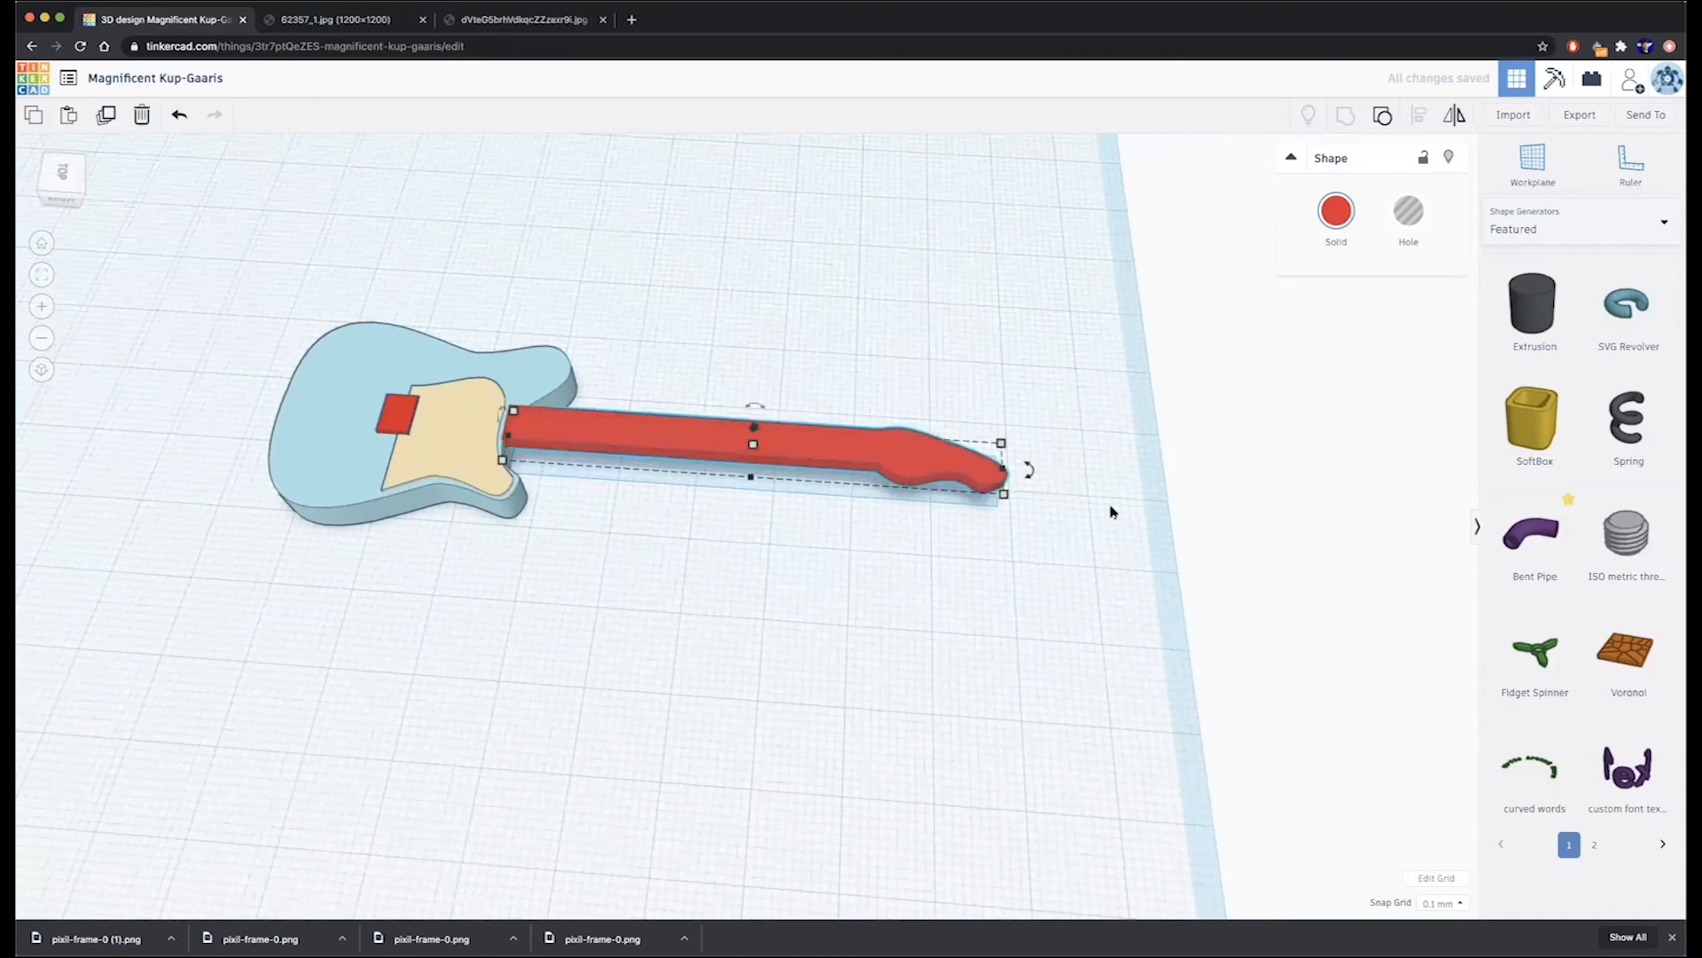
- Compare the joined neck and headstock with the two reference guitar photos
right_click_drag(1167, 612, 992, 517)
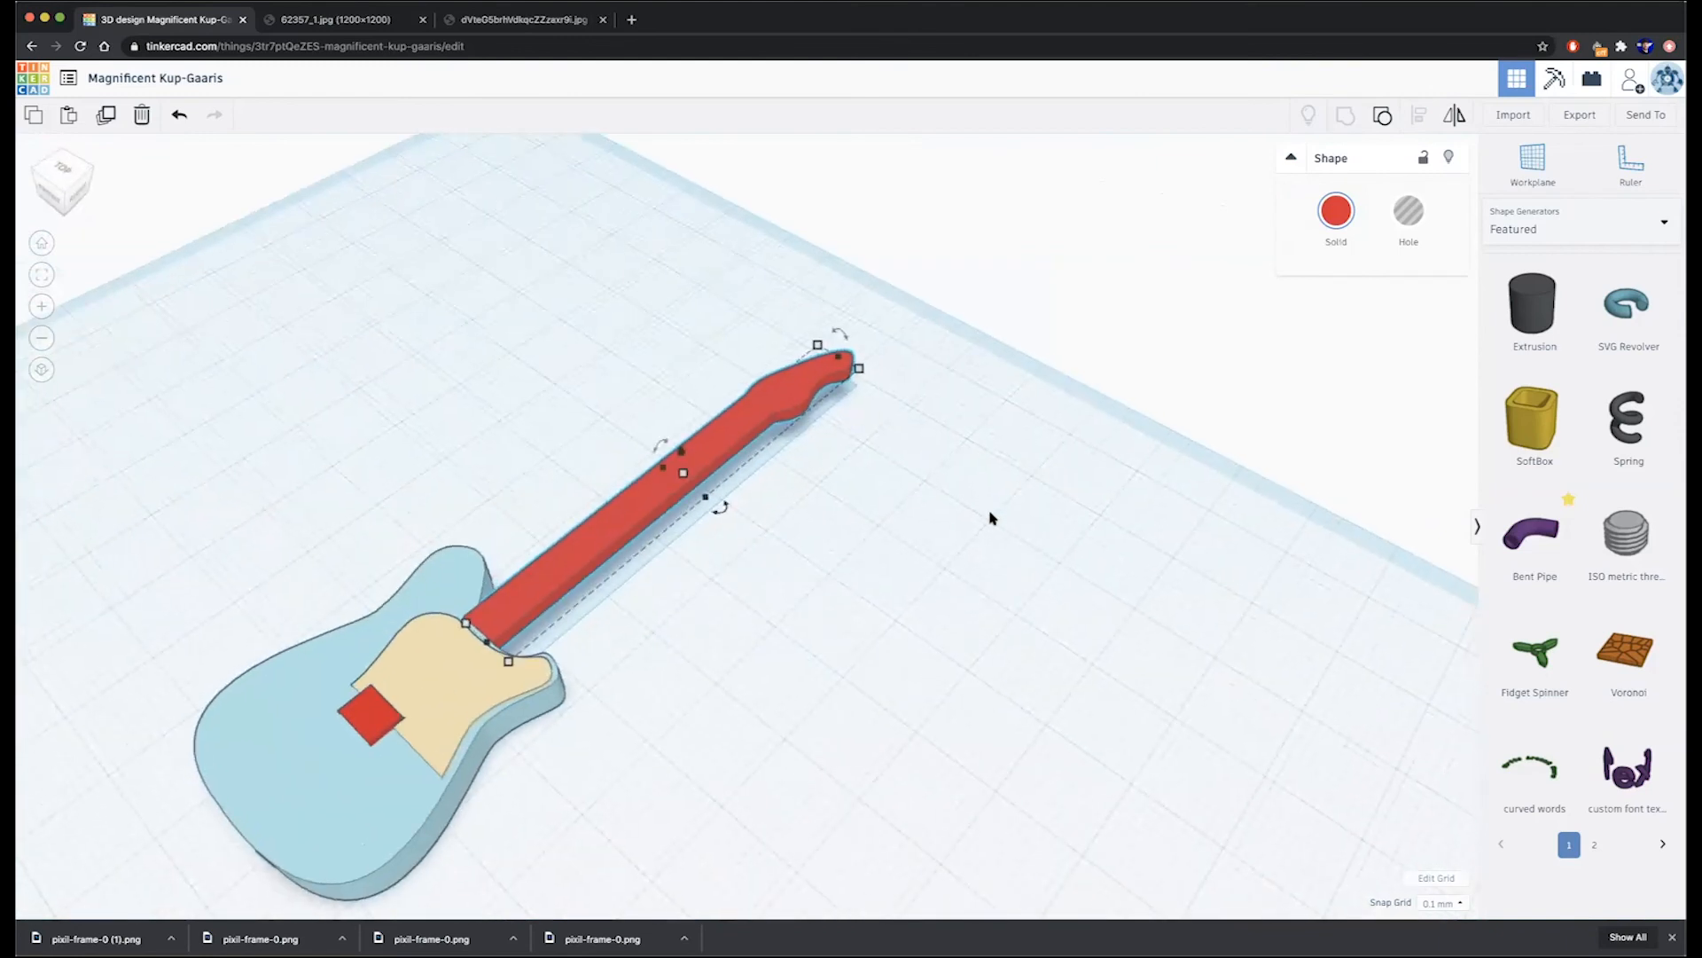
left_click(355, 16)
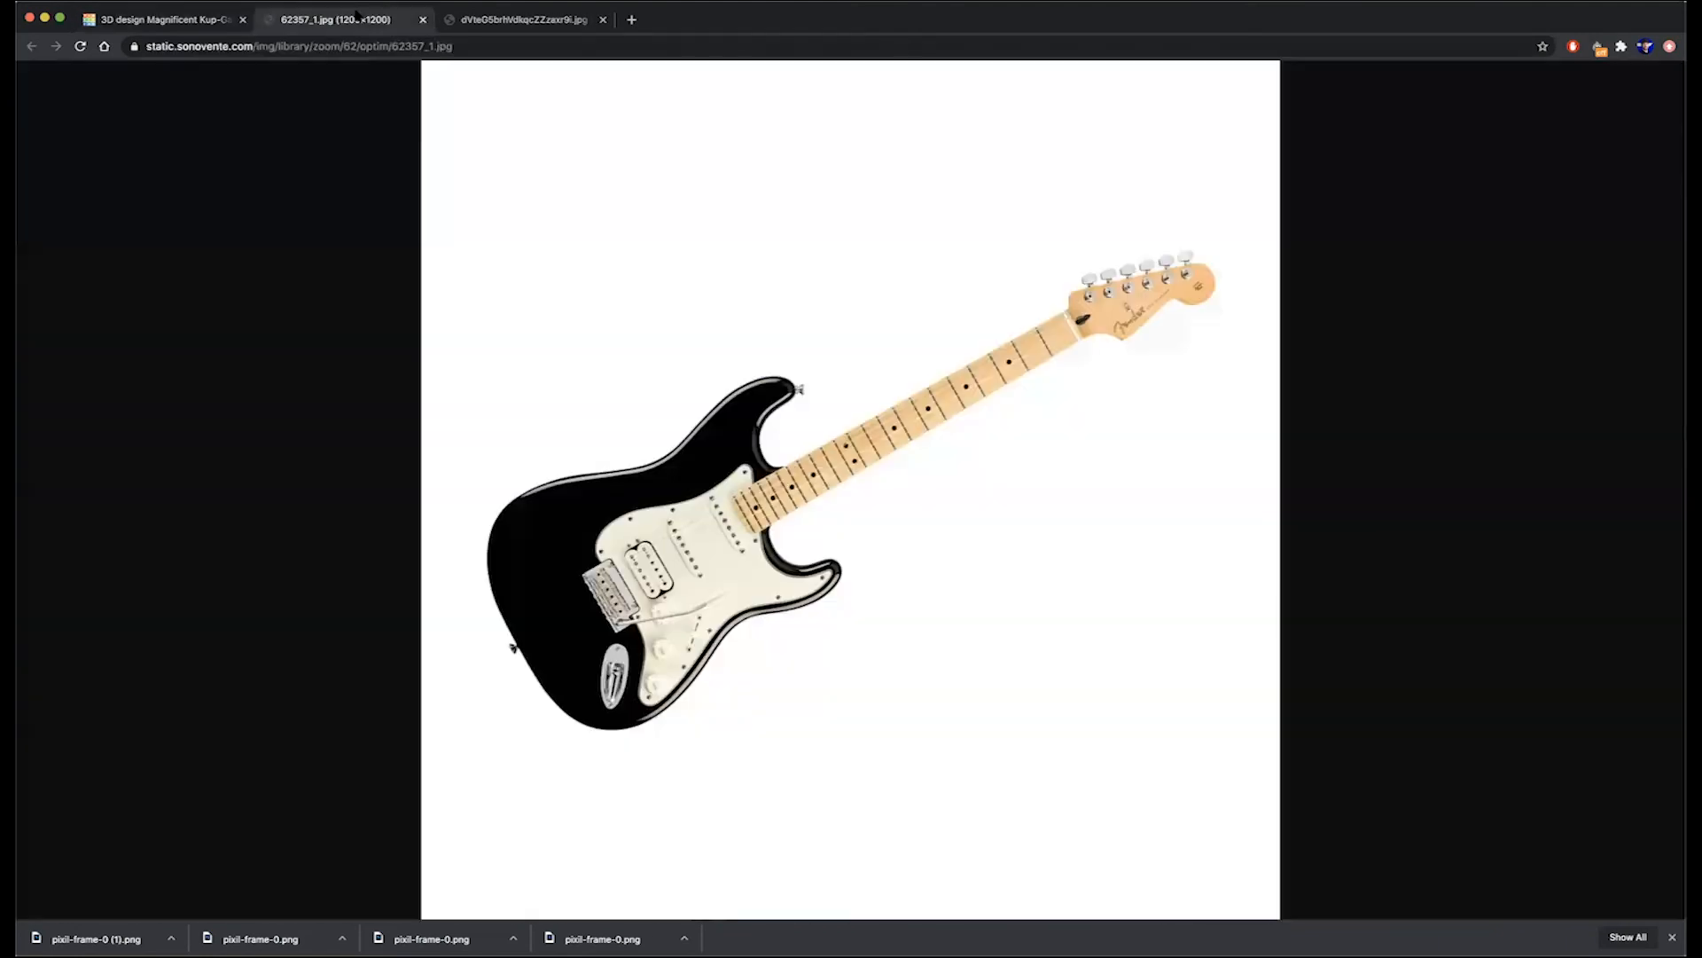
left_click(541, 21)
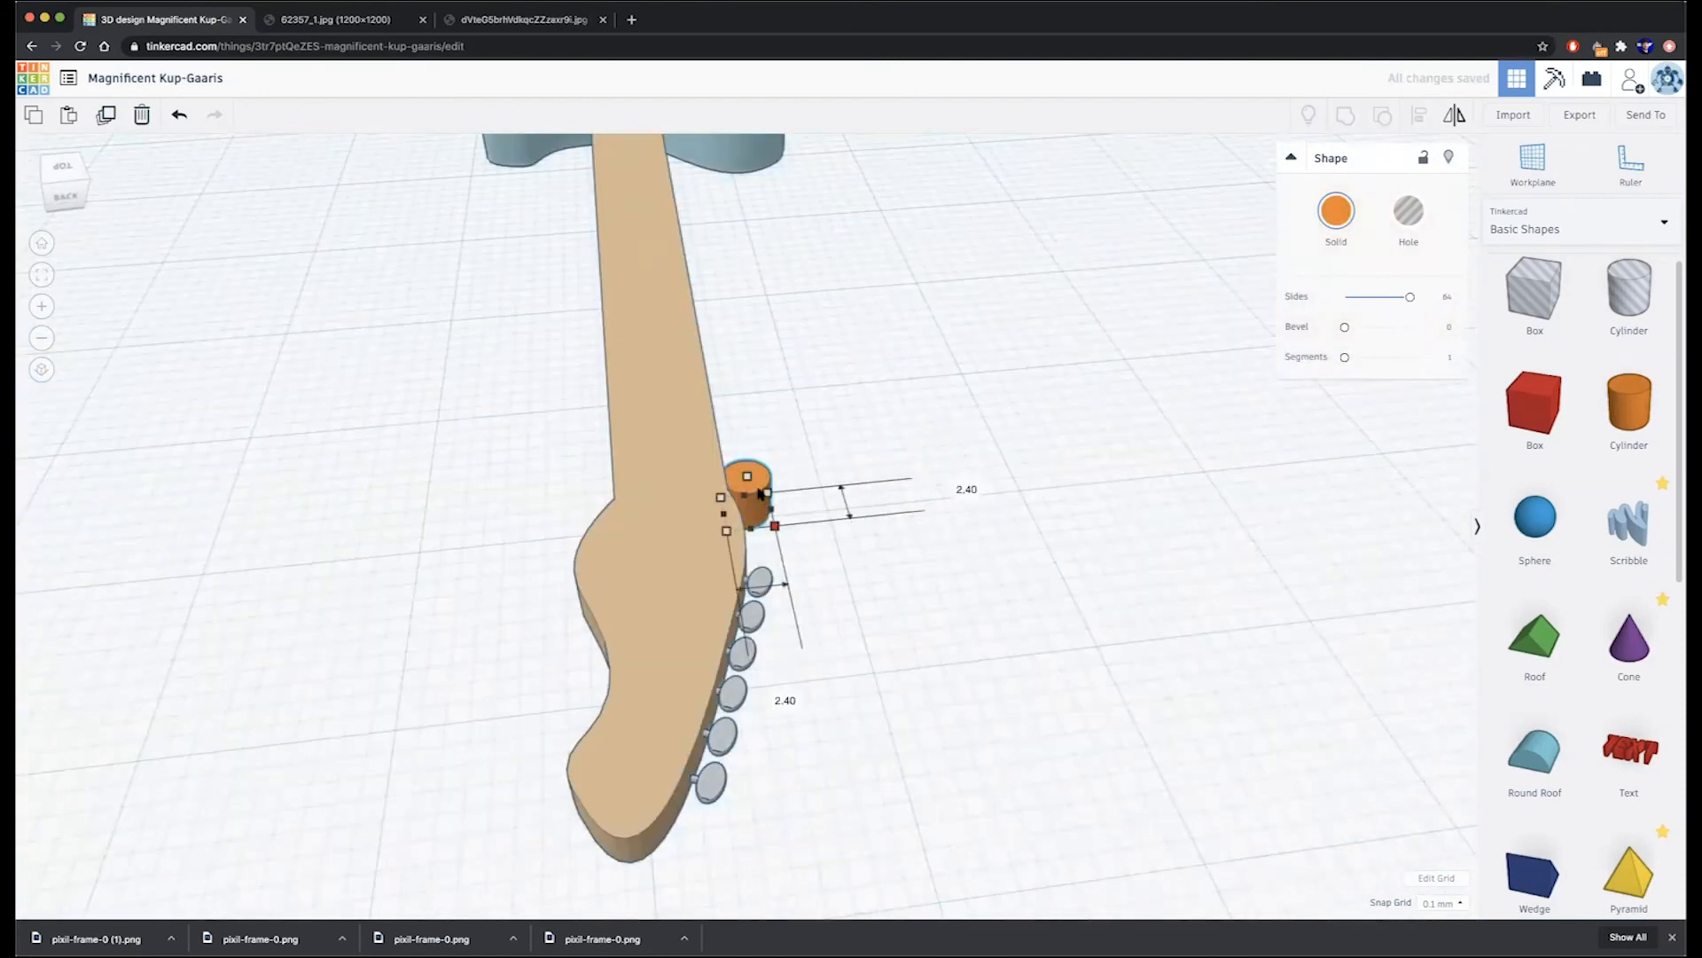
- Move the 2.40 mm wide cylinder onto the face of the headstock near the tuning pegs
left_click_drag(751, 472, 703, 577)
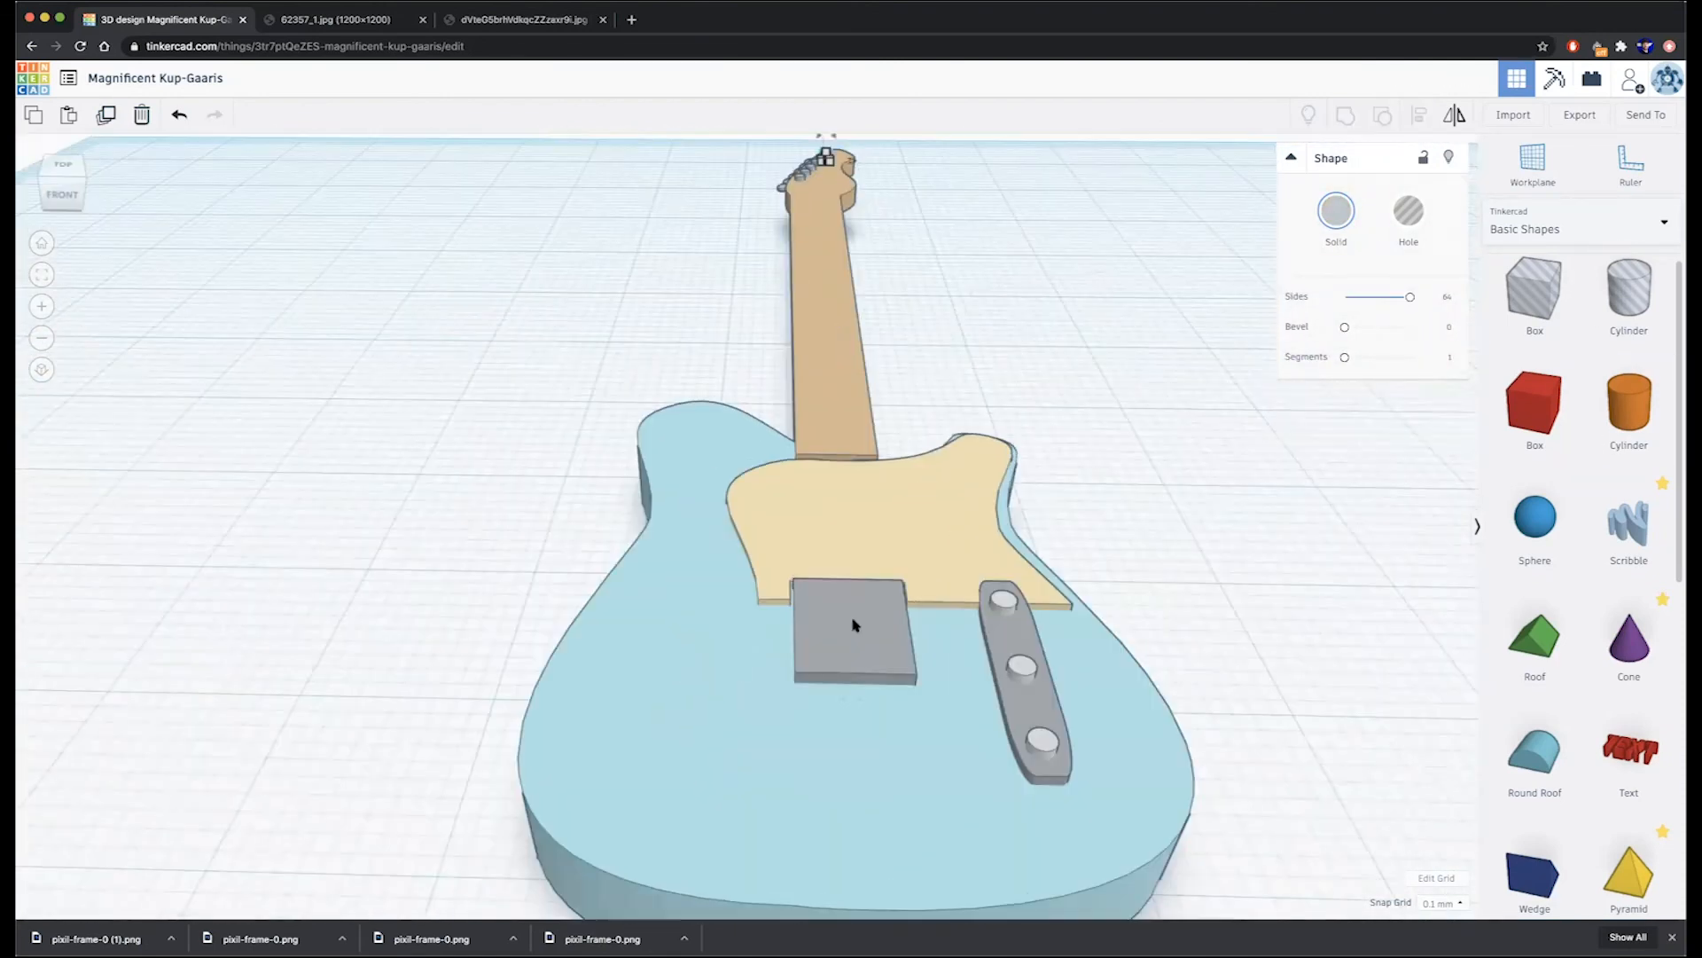
- Select all parts of the guitar and inspect the strings, bridge and control plate up close and from afar
left_click(853, 622)
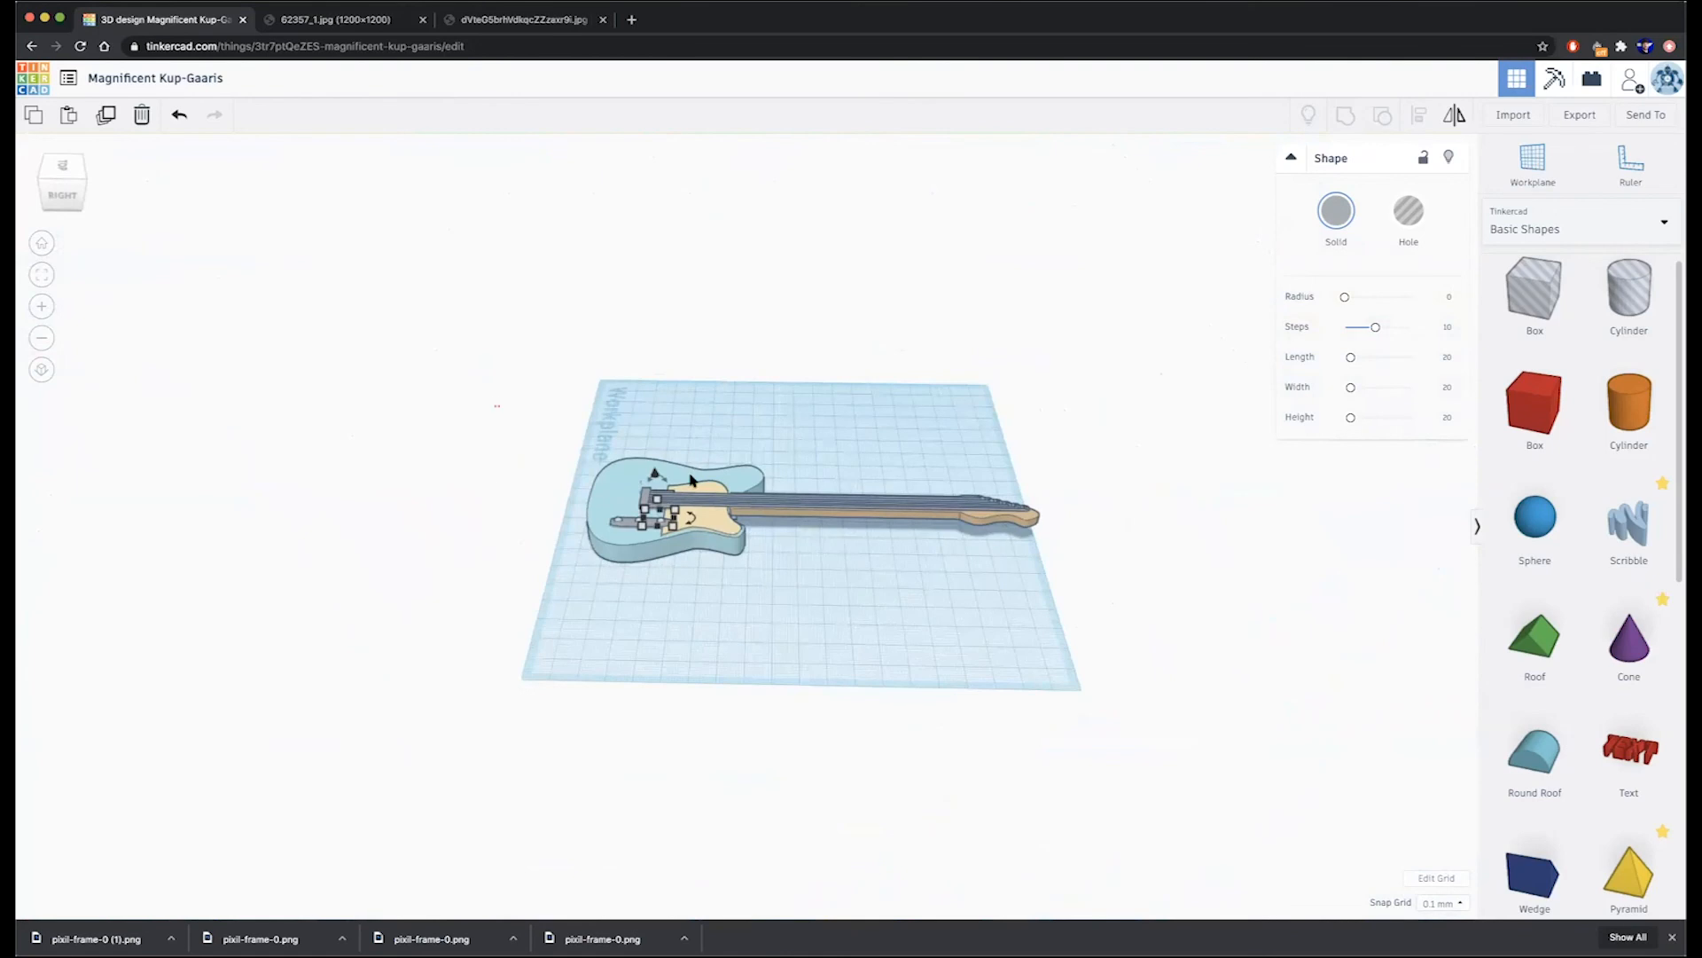
left_click_drag(495, 405, 1266, 646)
scroll(712, 643, "up", 6)
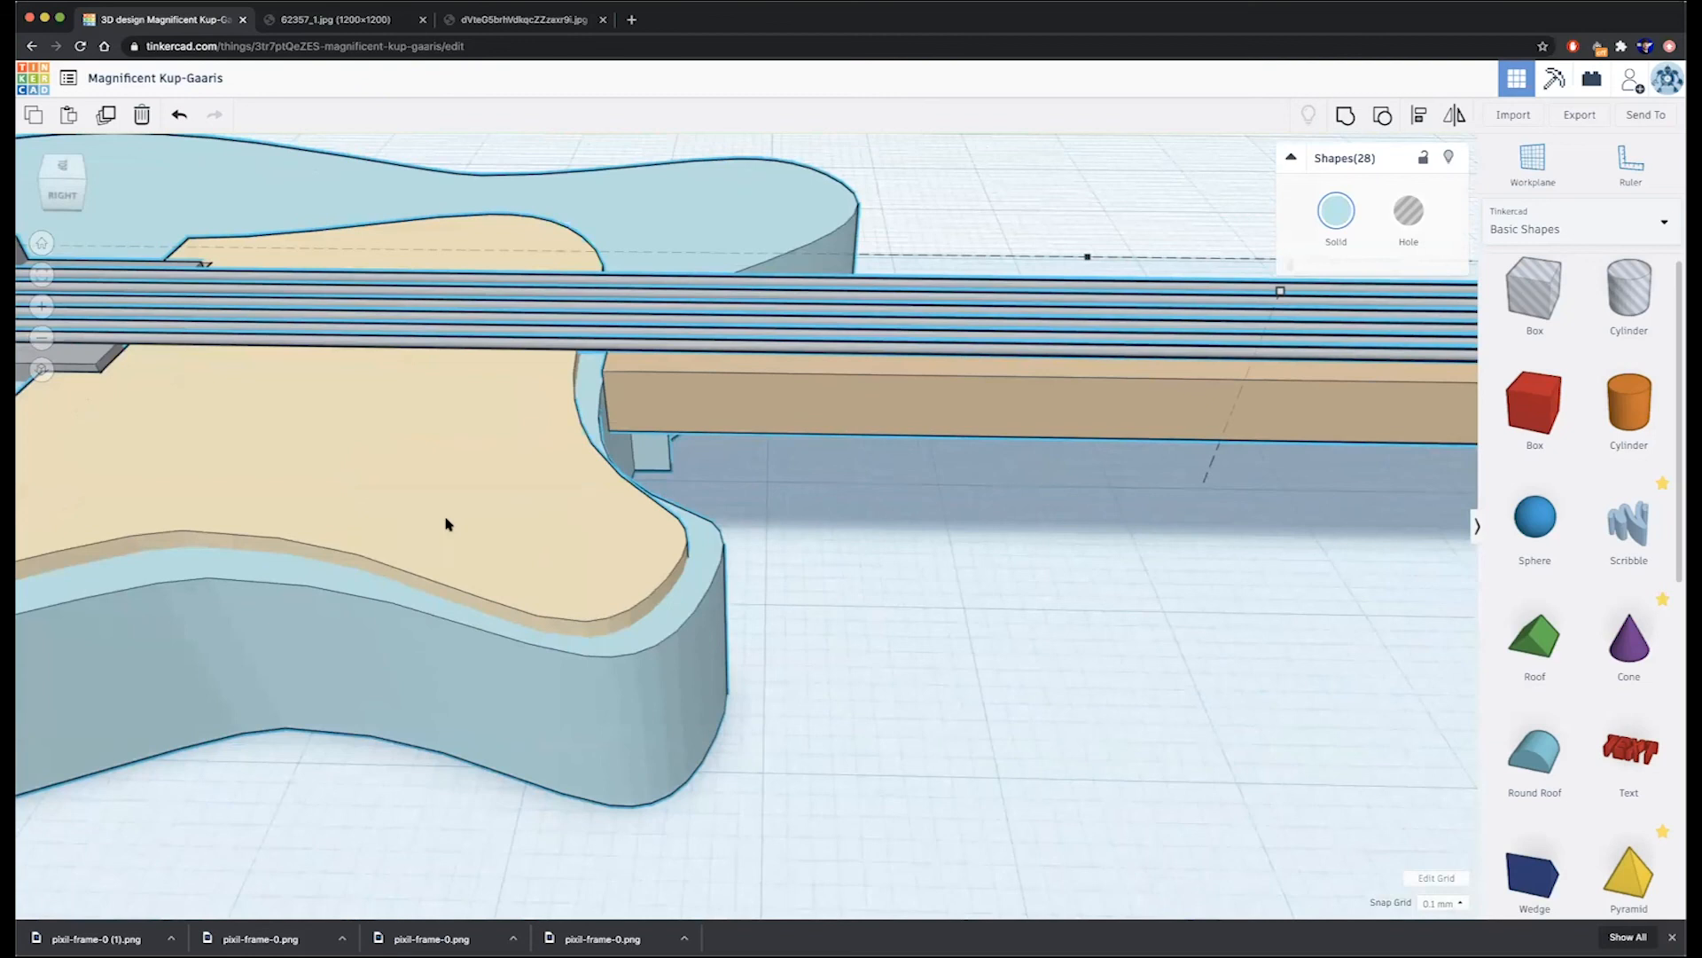
right_click_drag(366, 505, 715, 484)
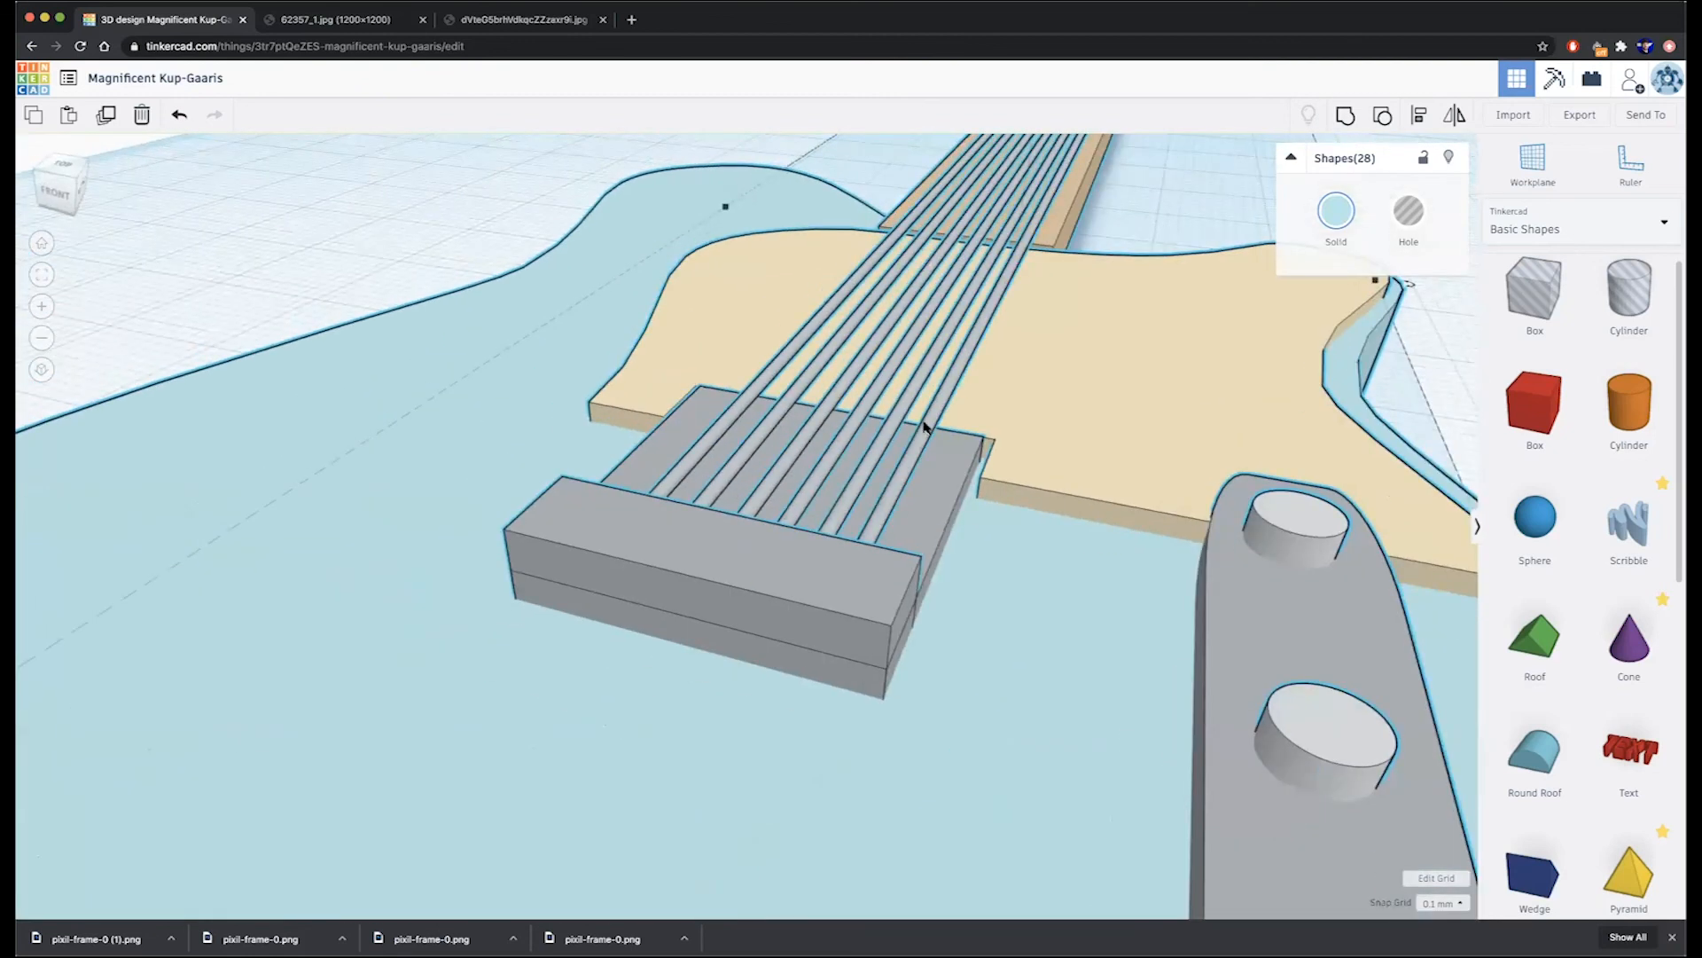
scroll(924, 428, "down", 2)
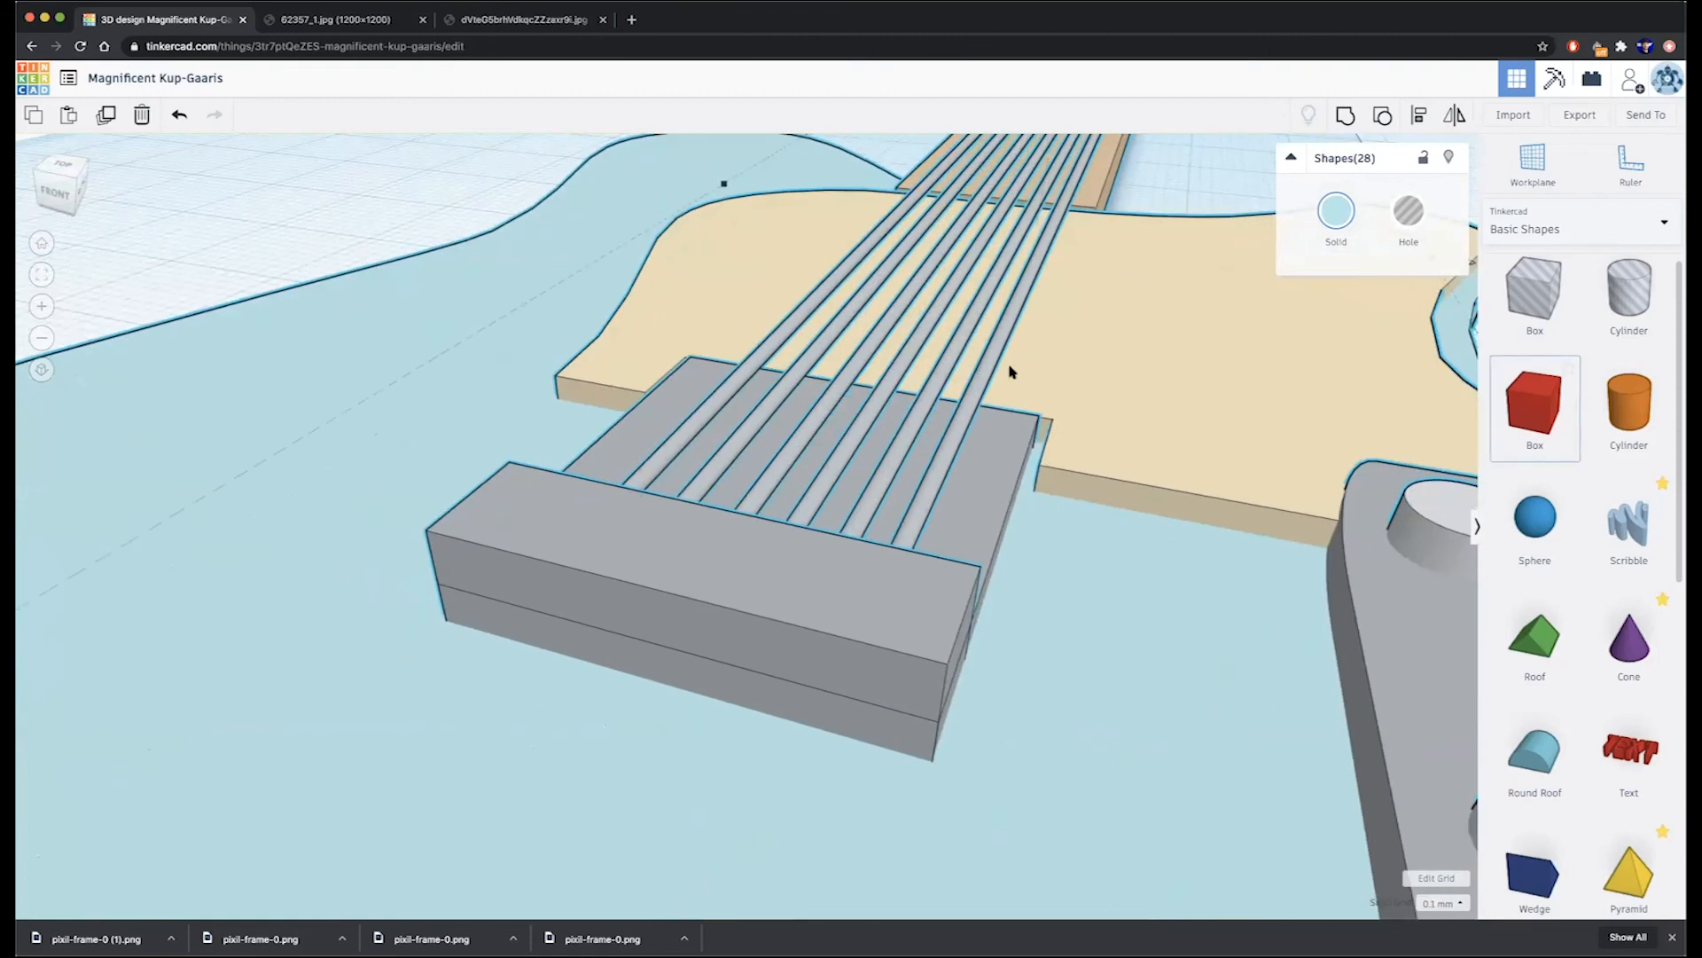
scroll(1010, 372, "down", 8)
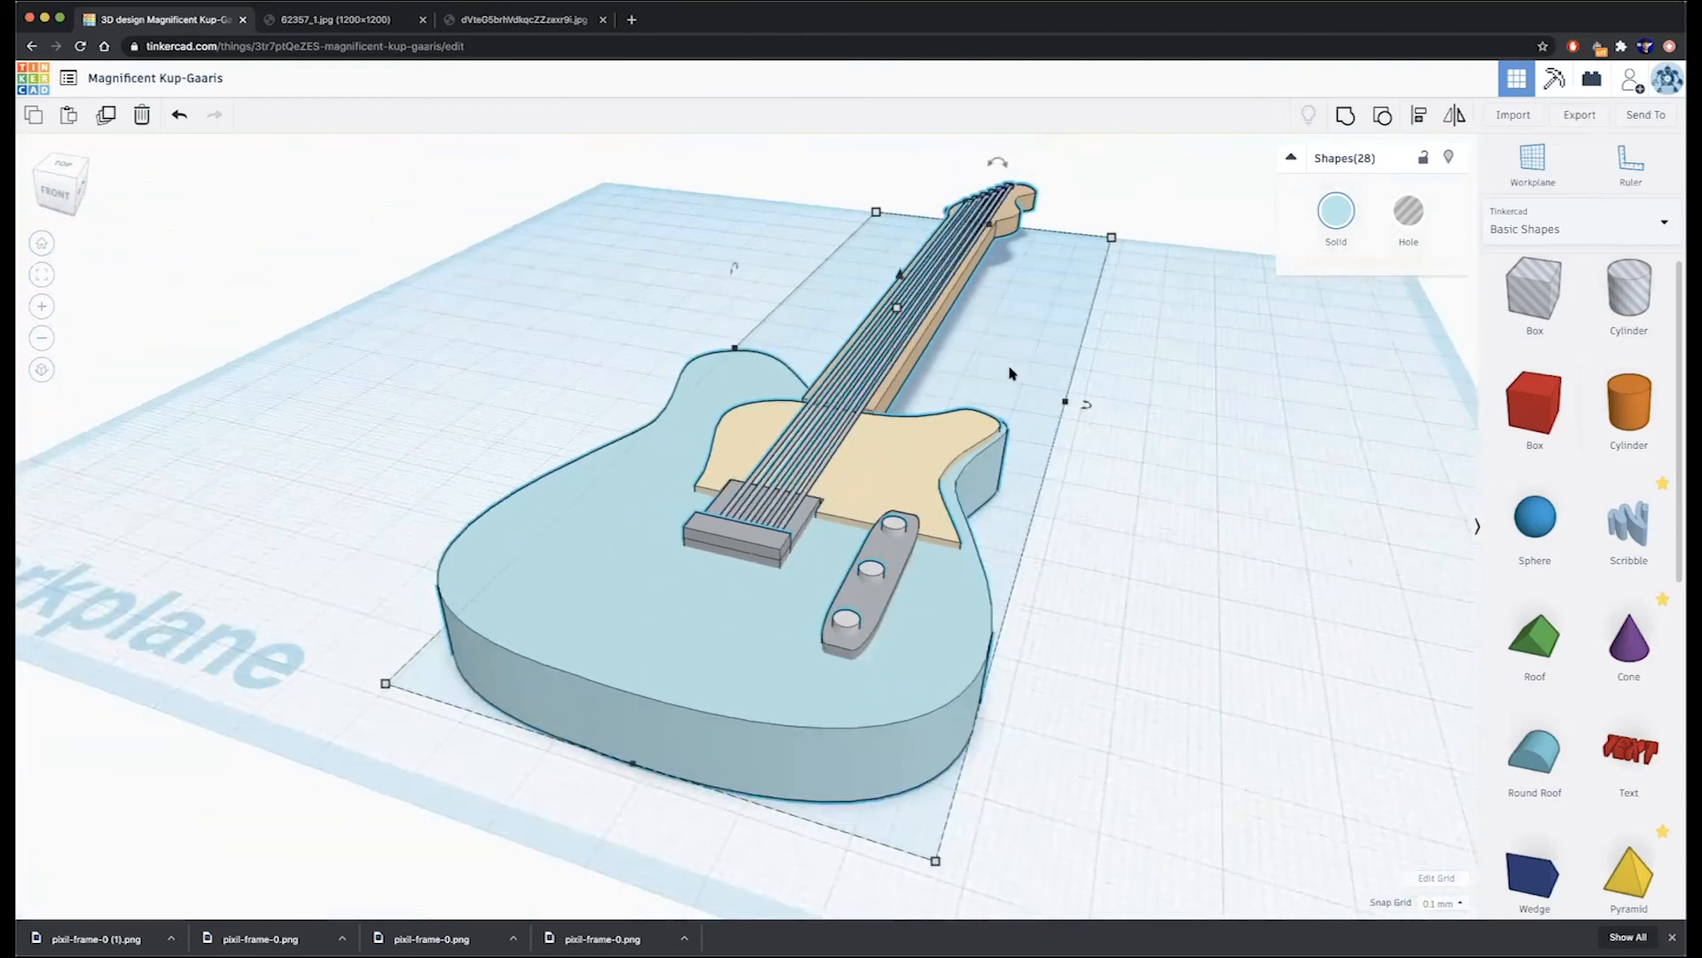